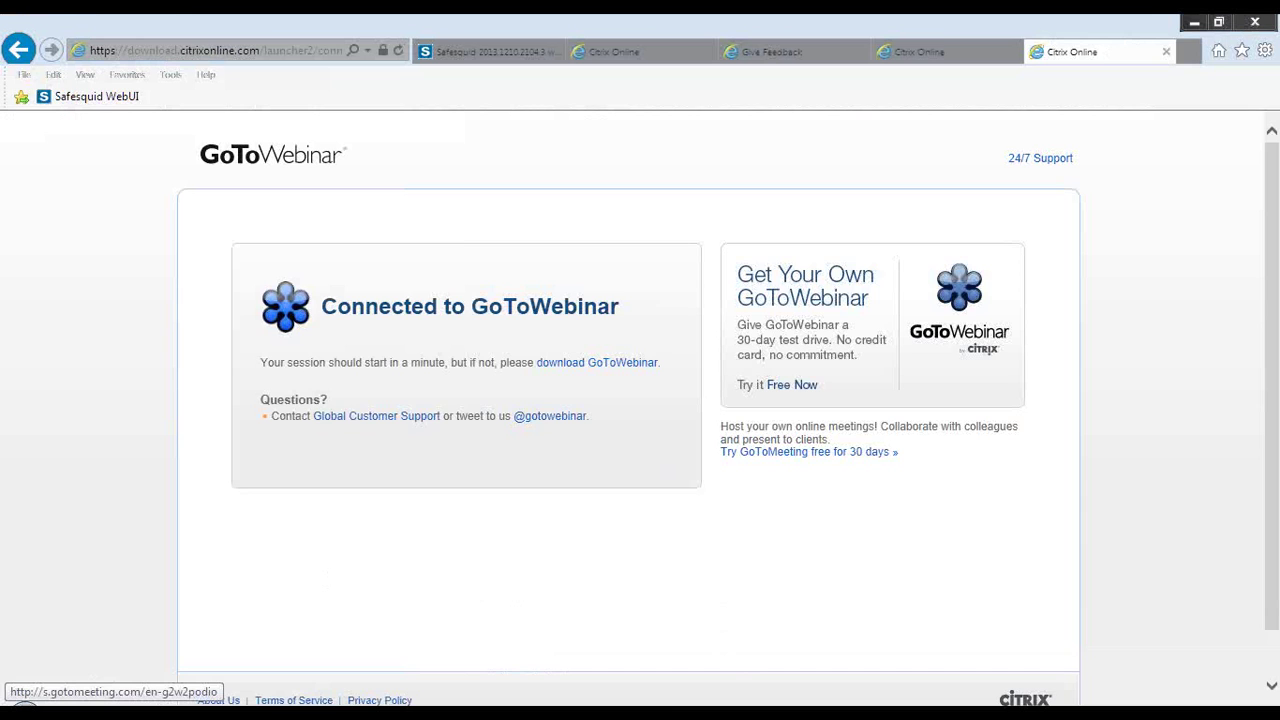
- Leave the profile form and go back to the SafeSquid Config page through the Top Menu
left_click(488, 52)
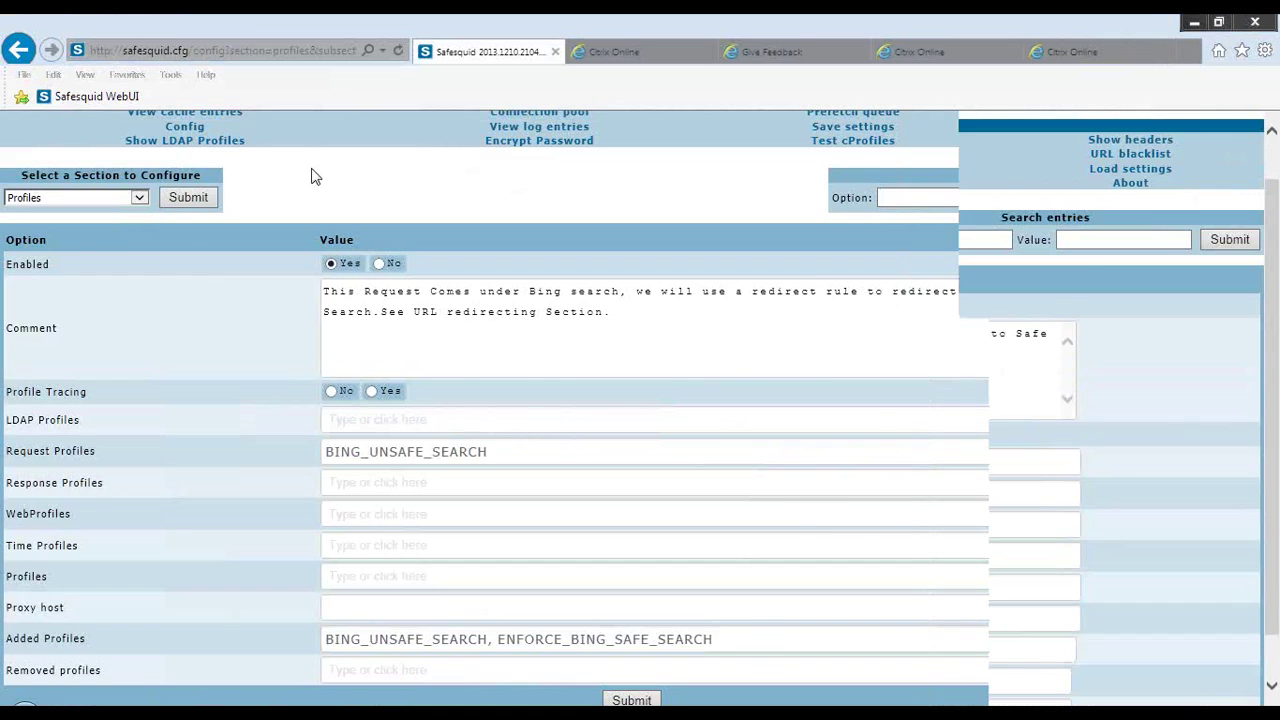
scroll(311, 170, "up", 1)
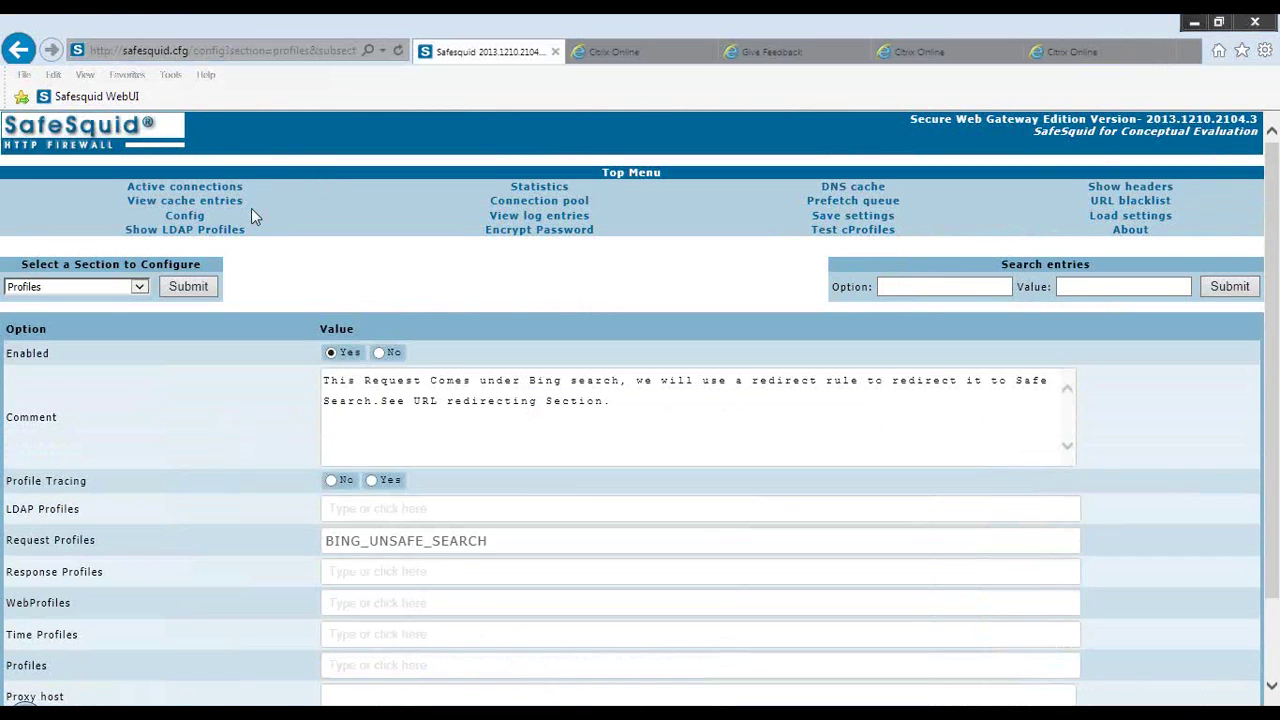
left_click(185, 217)
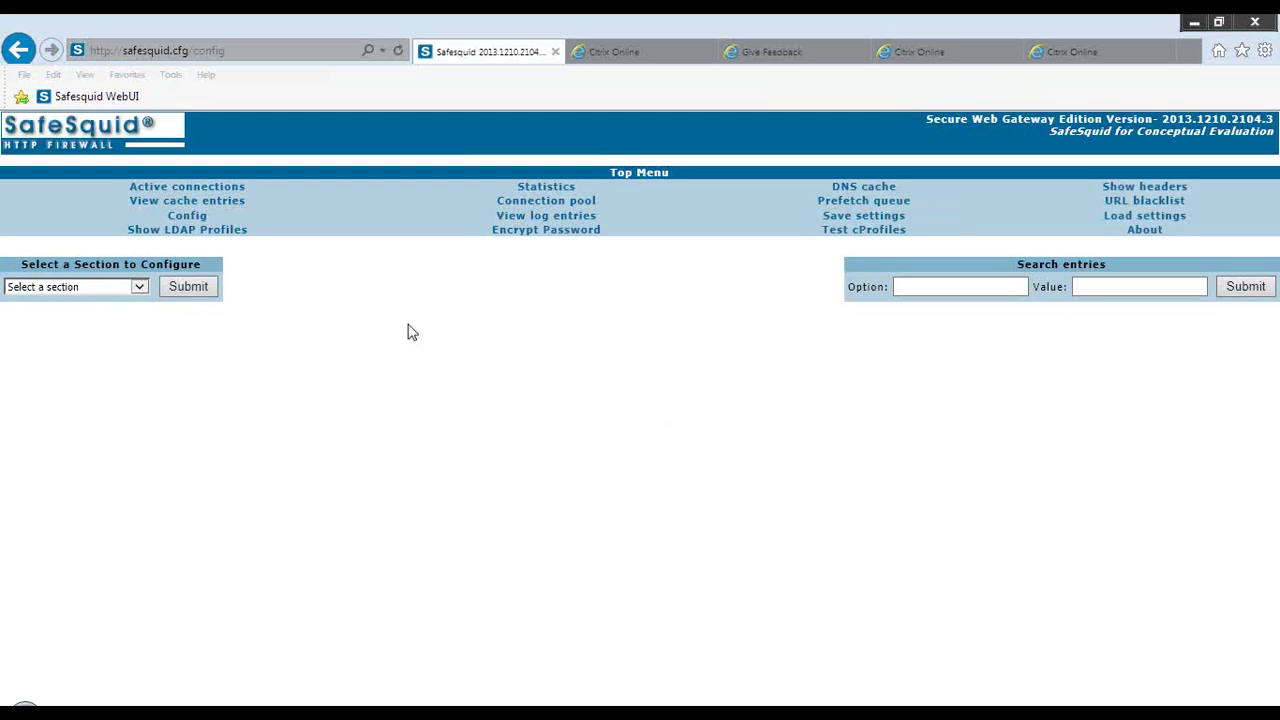
- Load the Profiles section and open the Bing BING_UNSAFE_SEARCH entry for editing
left_click(141, 290)
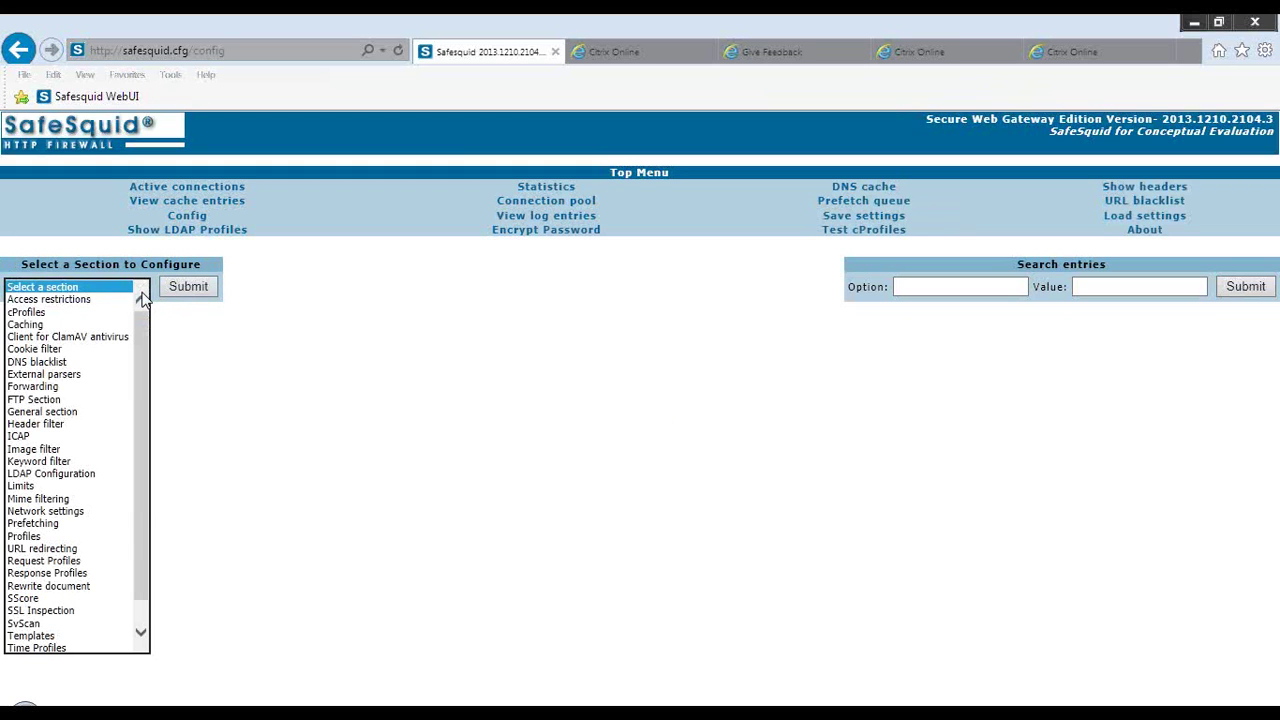
key("p")
key("Down")
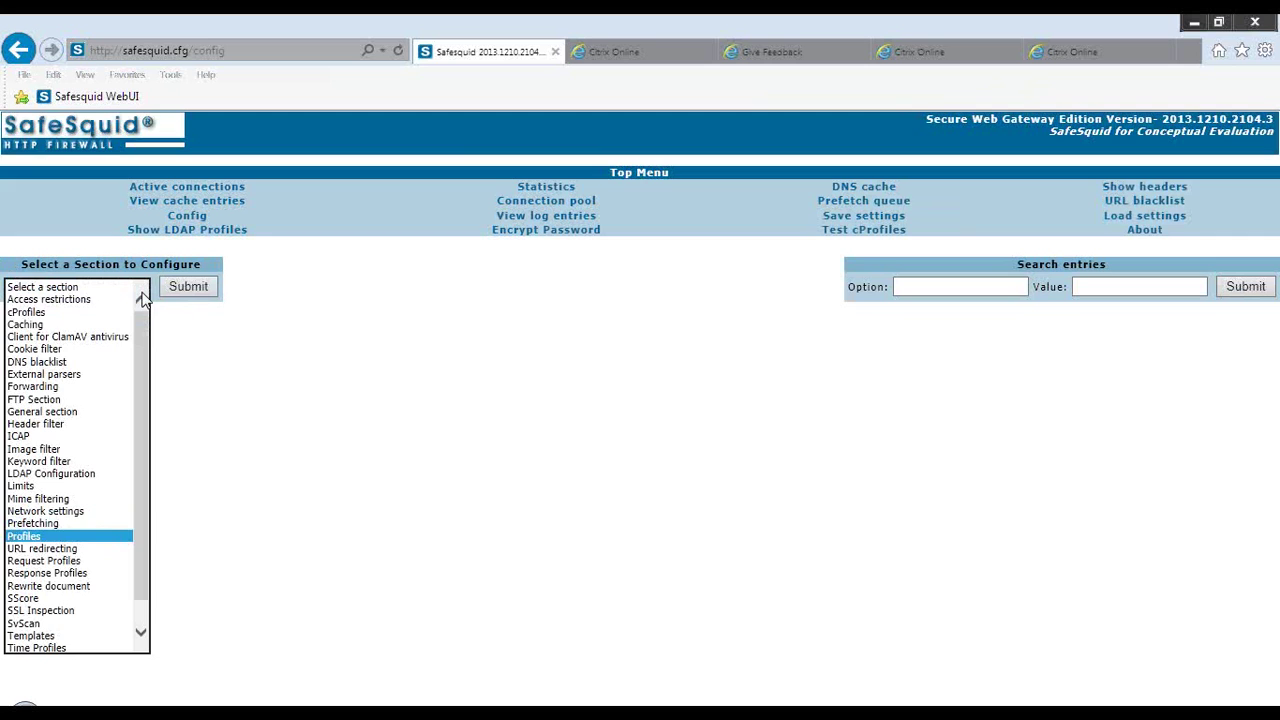
key("Return")
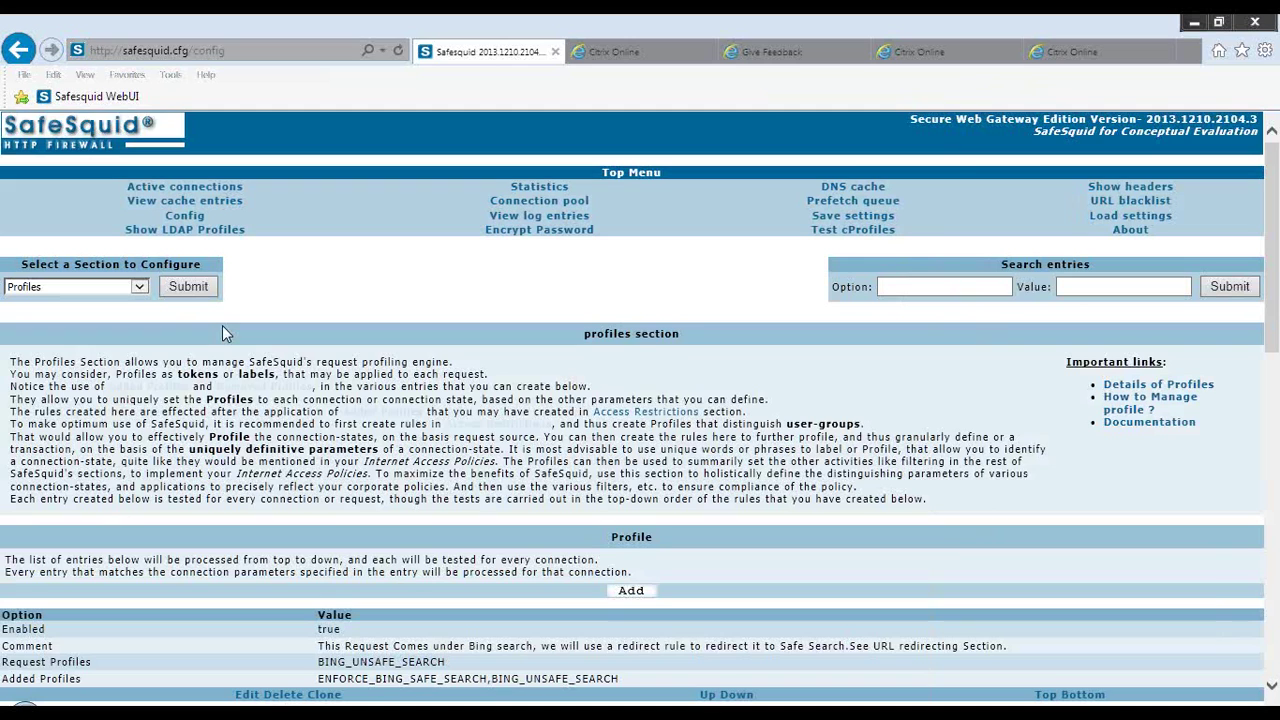
scroll(222, 325, "down", 1)
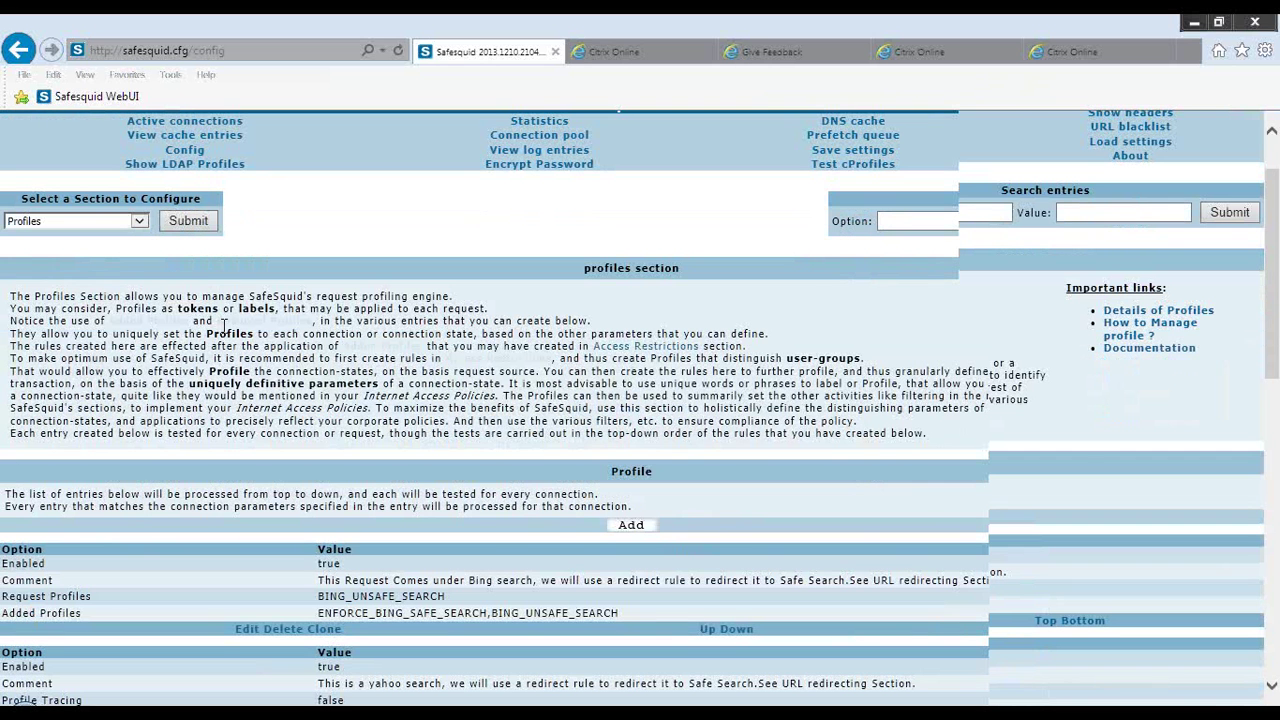
scroll(258, 318, "down", 3)
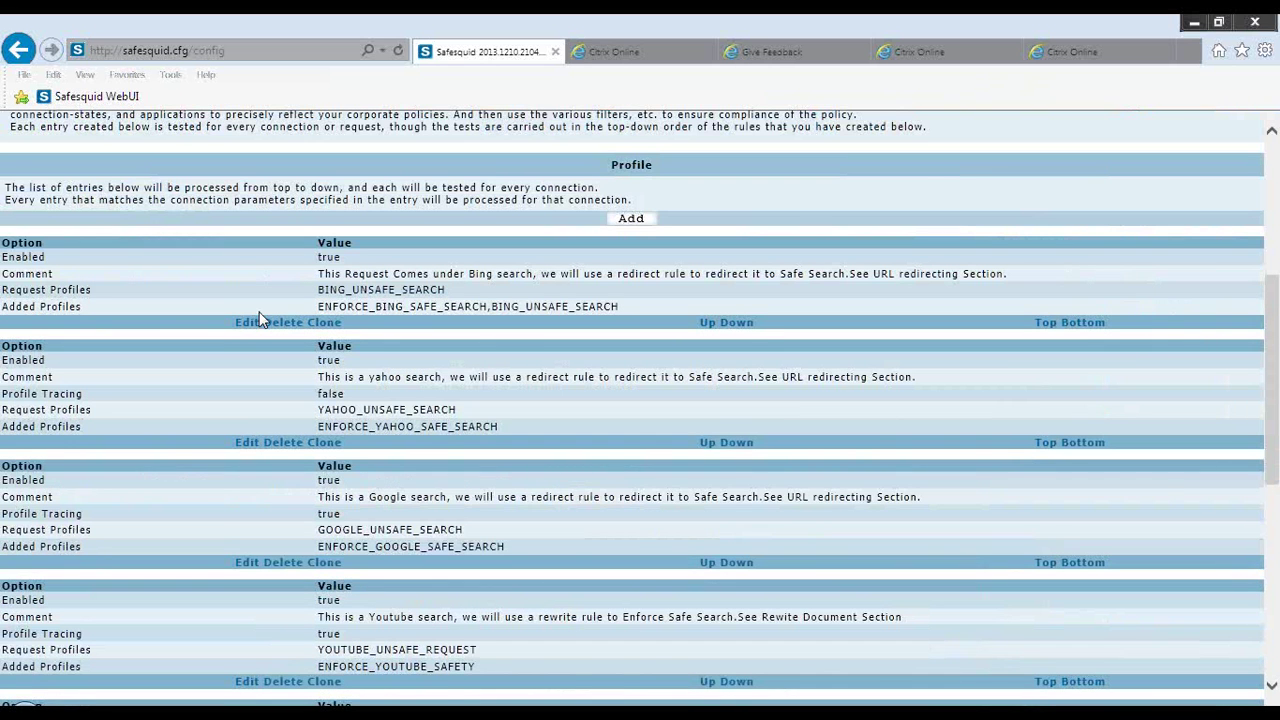
left_click(248, 324)
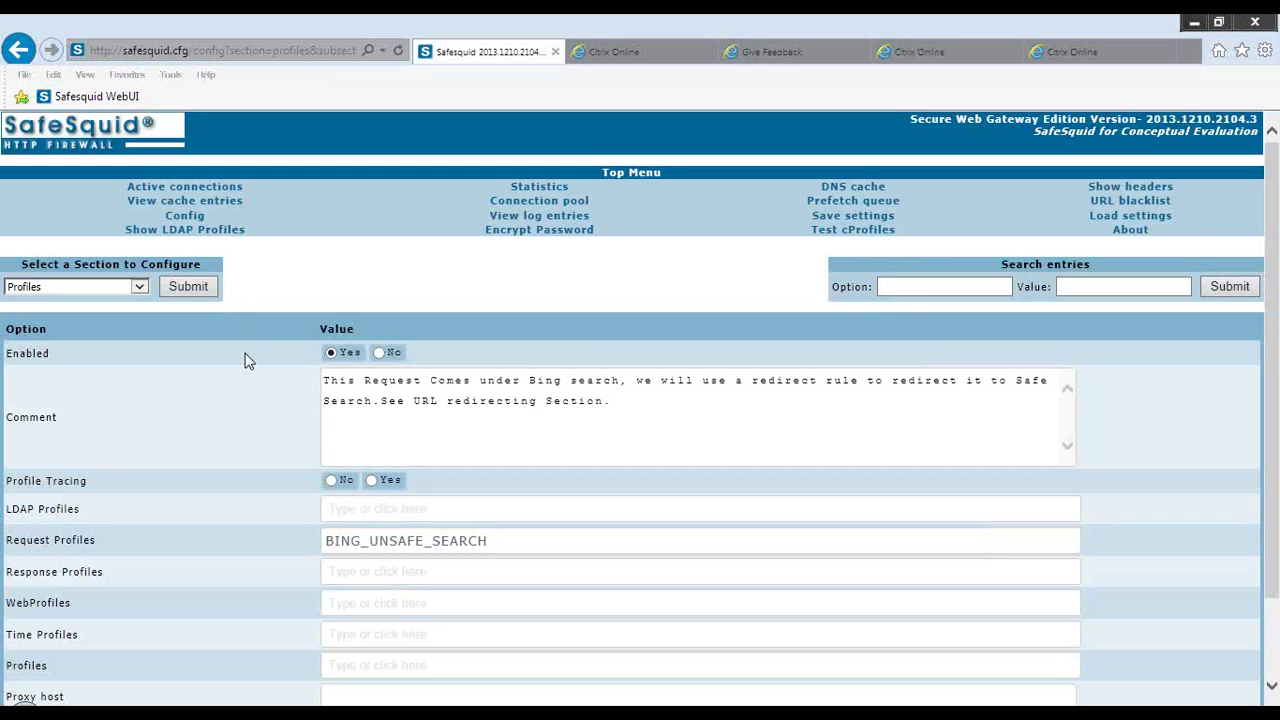
mouse_move(249, 386)
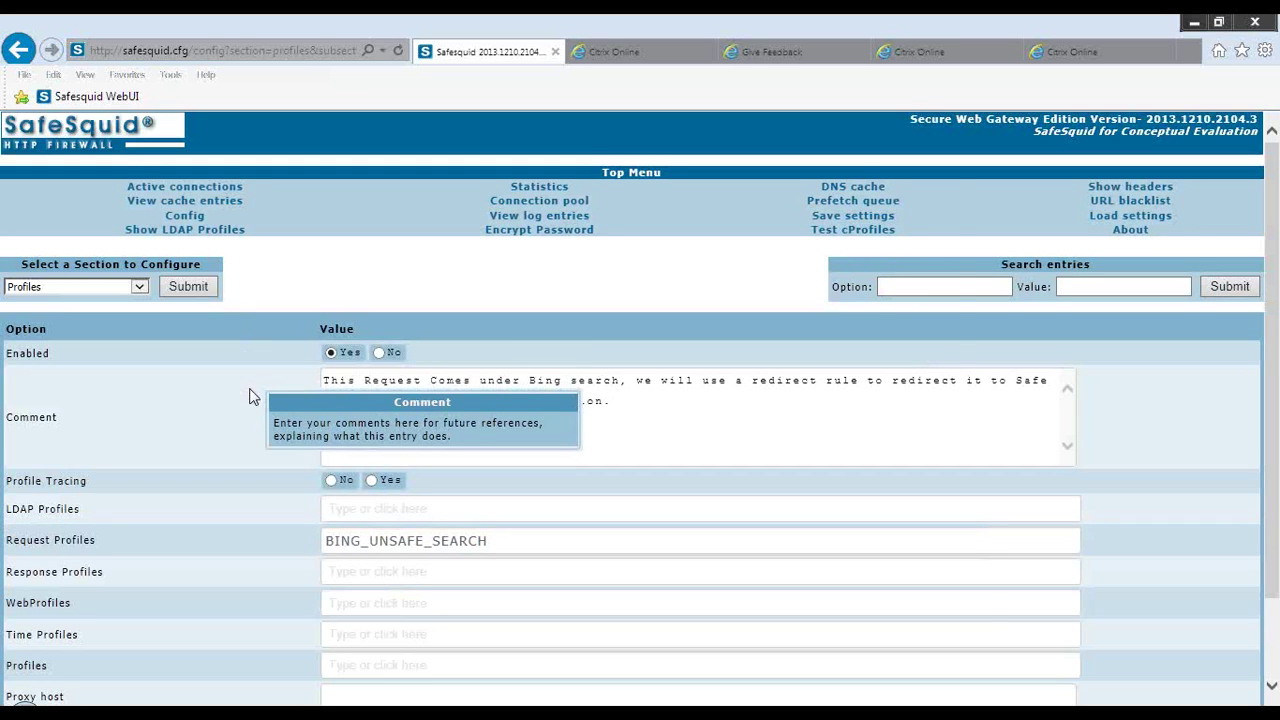
scroll(252, 397, "down", 1)
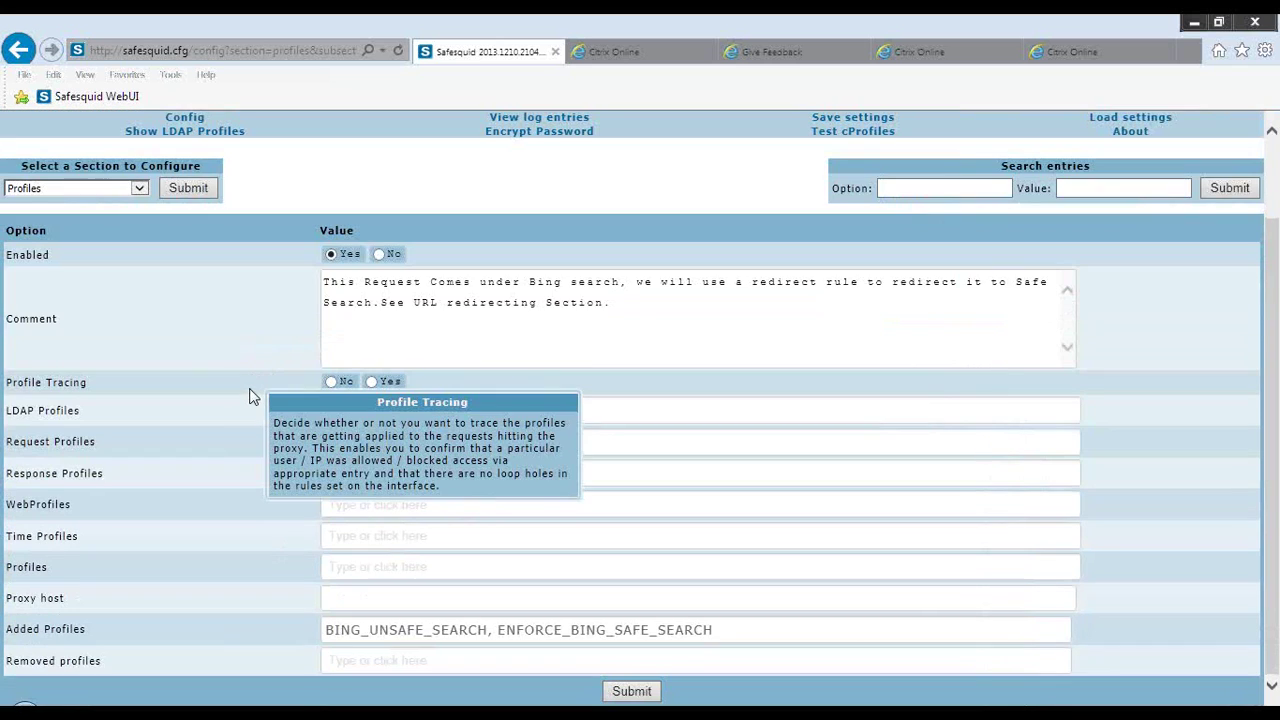
mouse_move(196, 447)
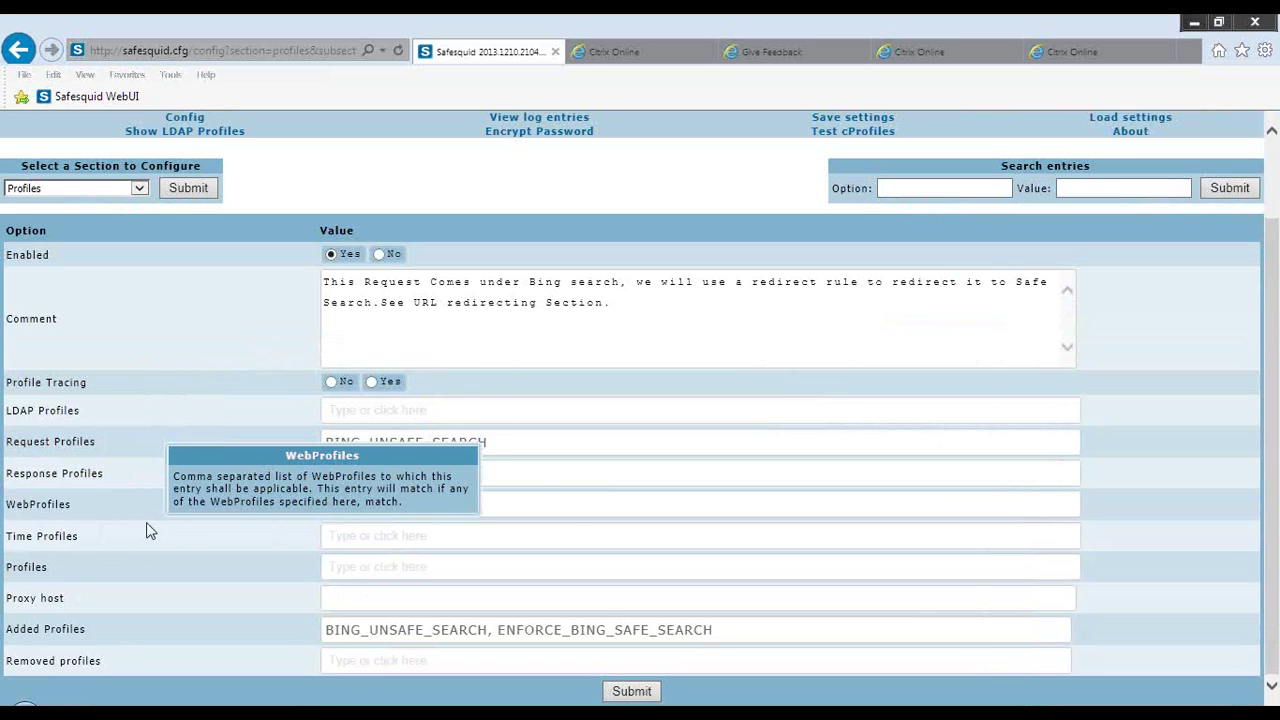
mouse_move(143, 568)
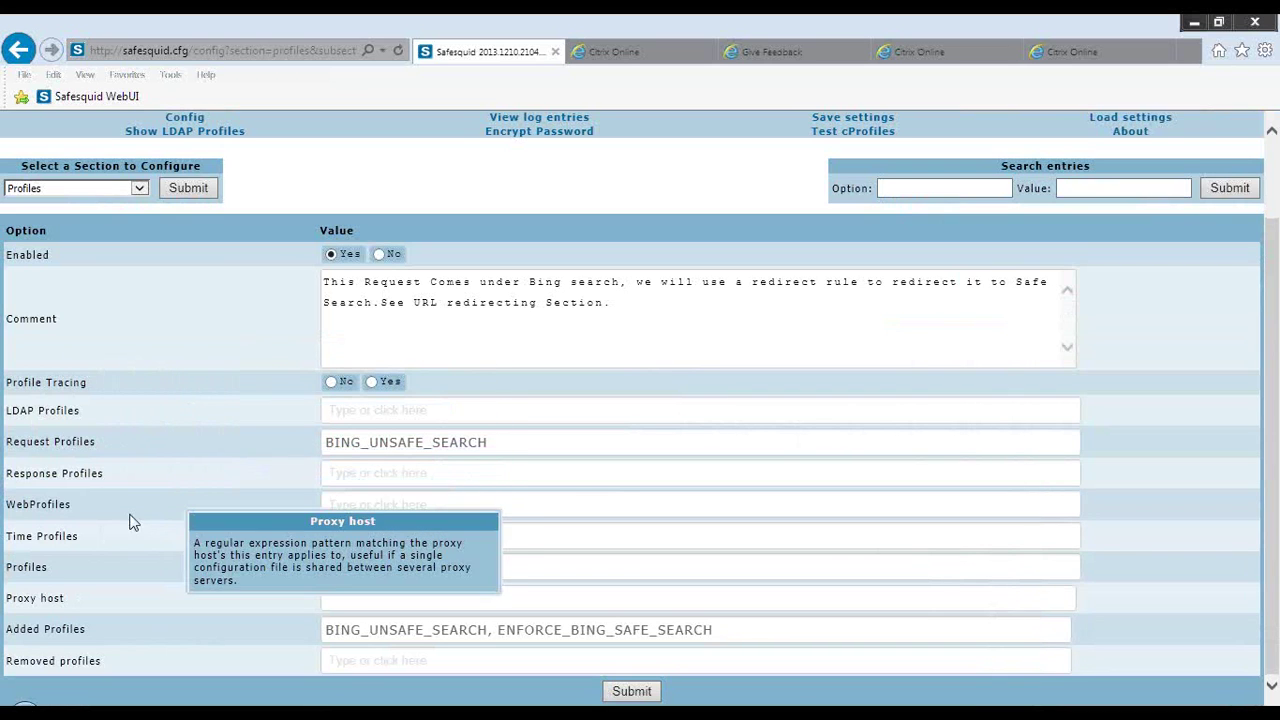
- Load the Request Profiles section from the section chooser
left_click(142, 193)
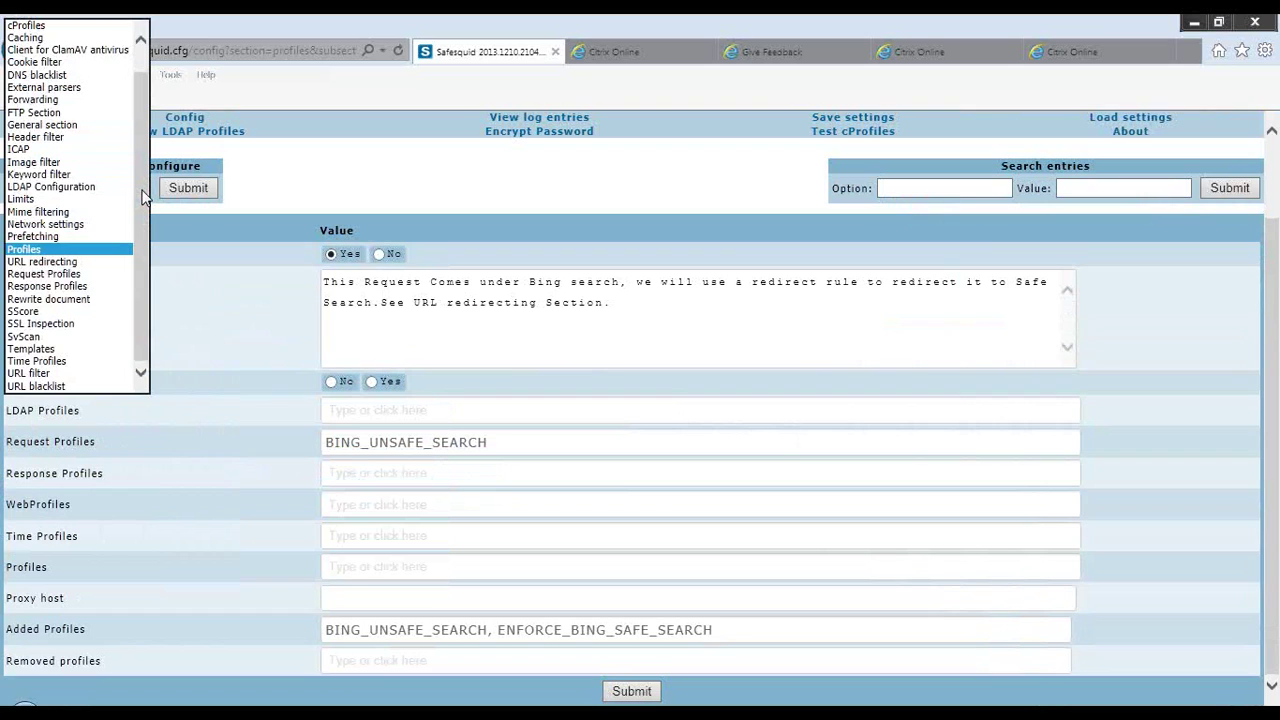
key("r")
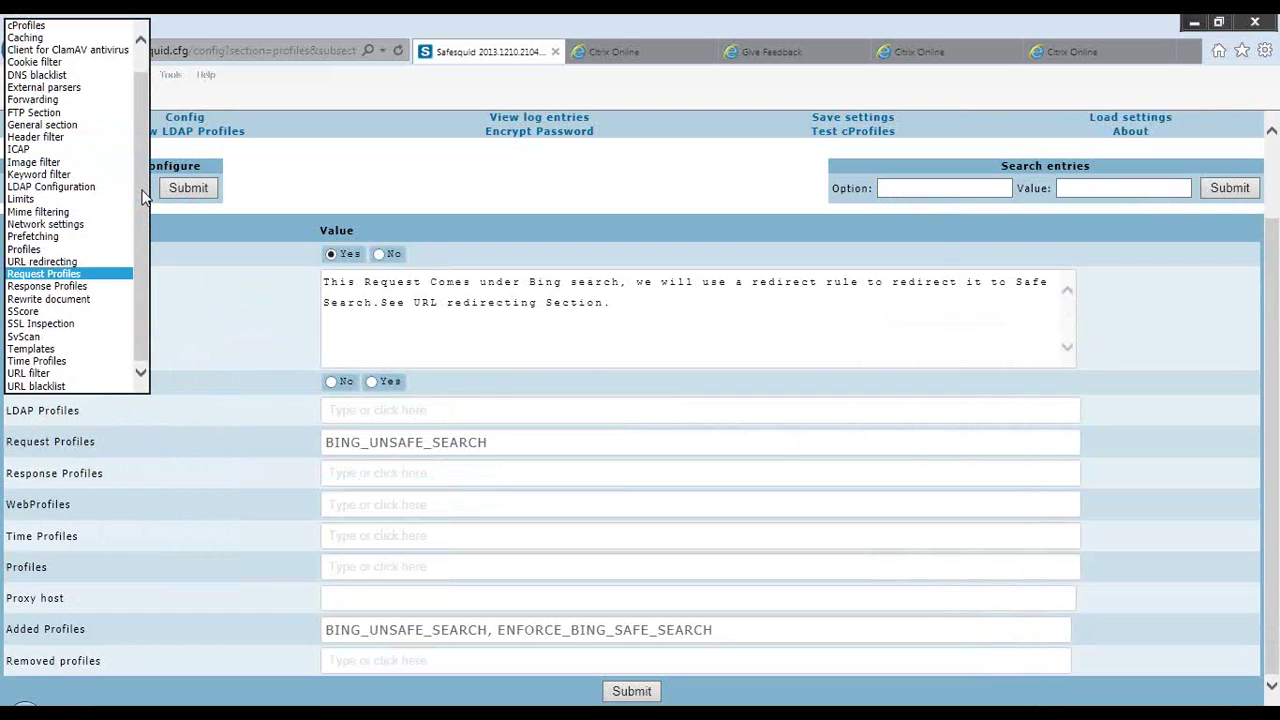
key("Return")
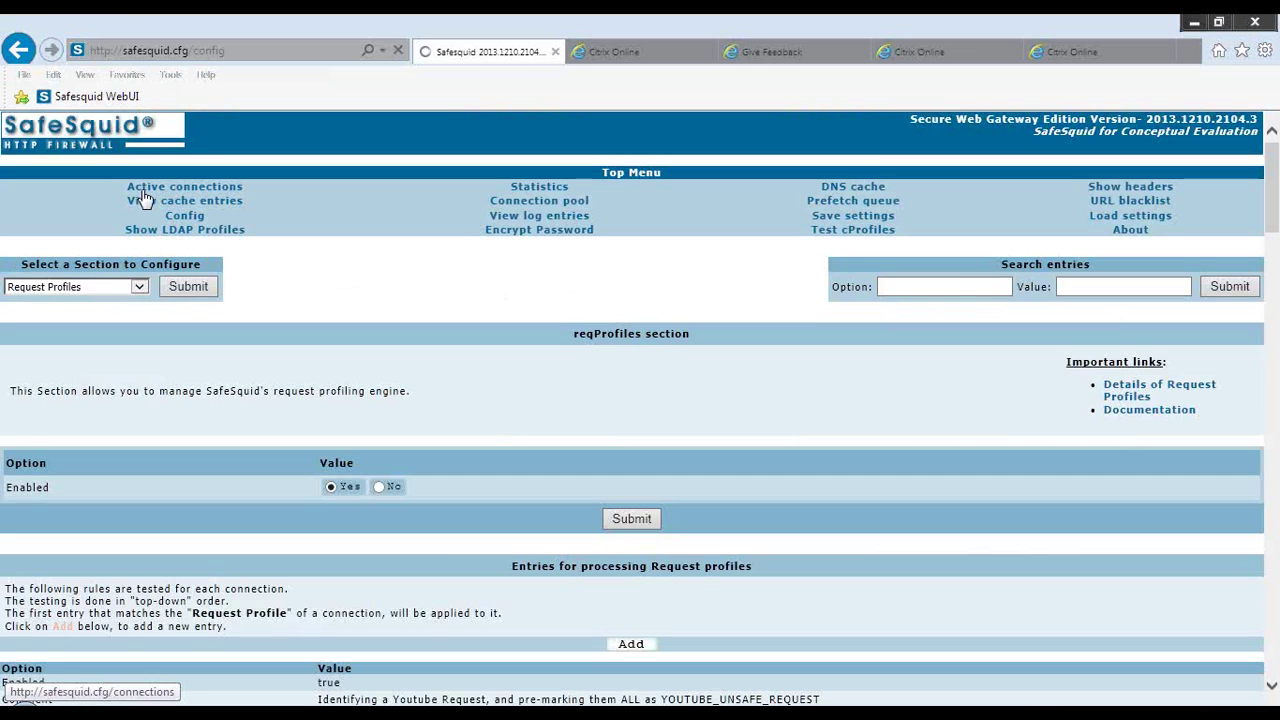
- Scroll down to the Google search rule and open it for editing
scroll(143, 197, "down", 1)
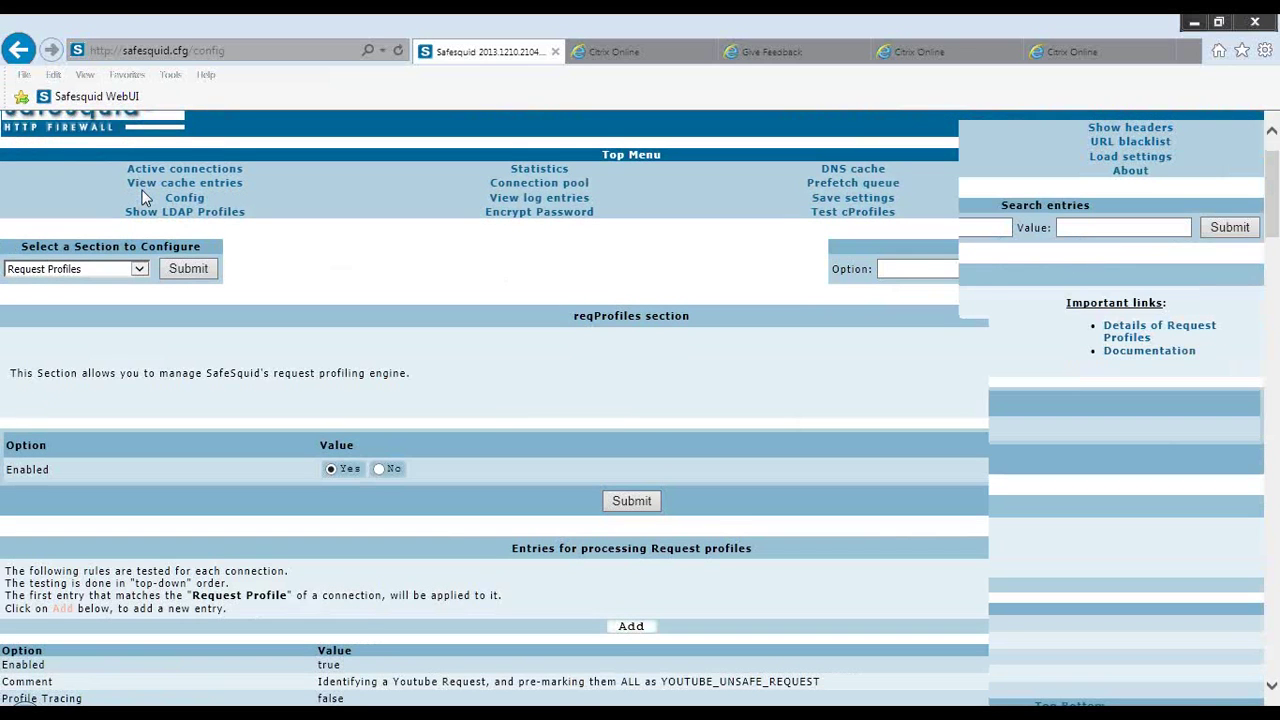
scroll(143, 197, "down", 3)
mouse_move(143, 197)
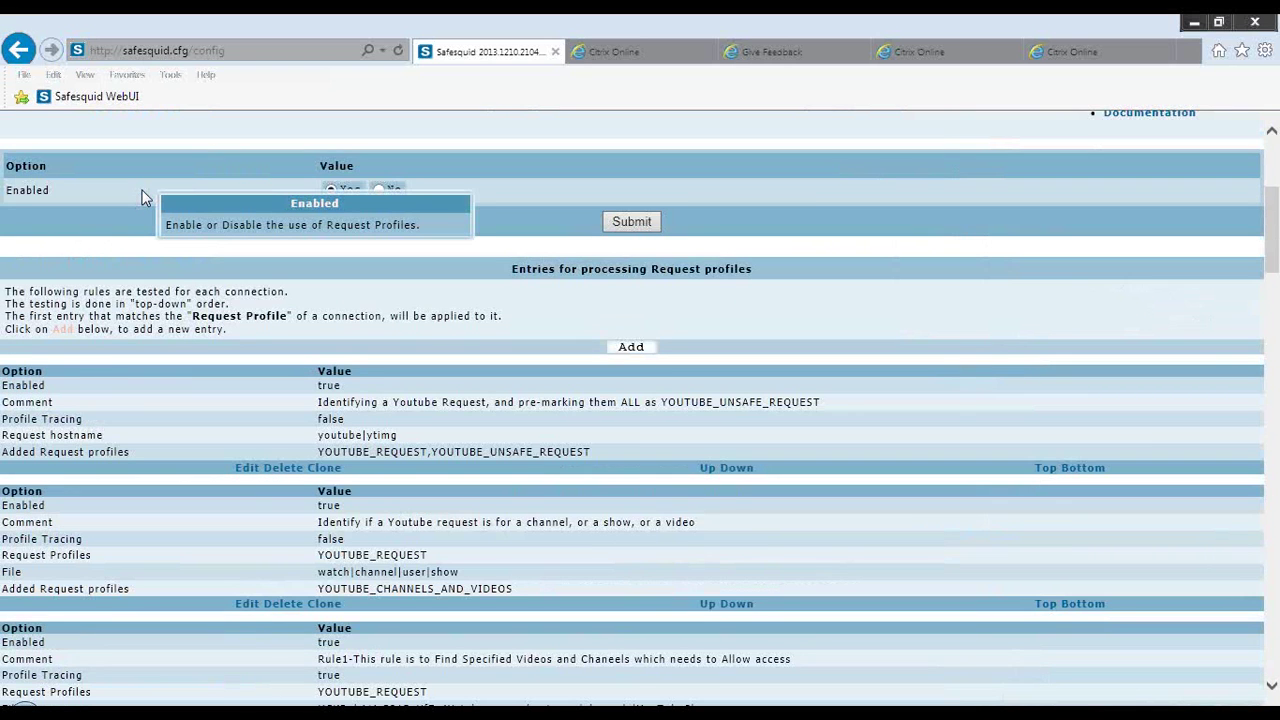
scroll(143, 197, "down", 1)
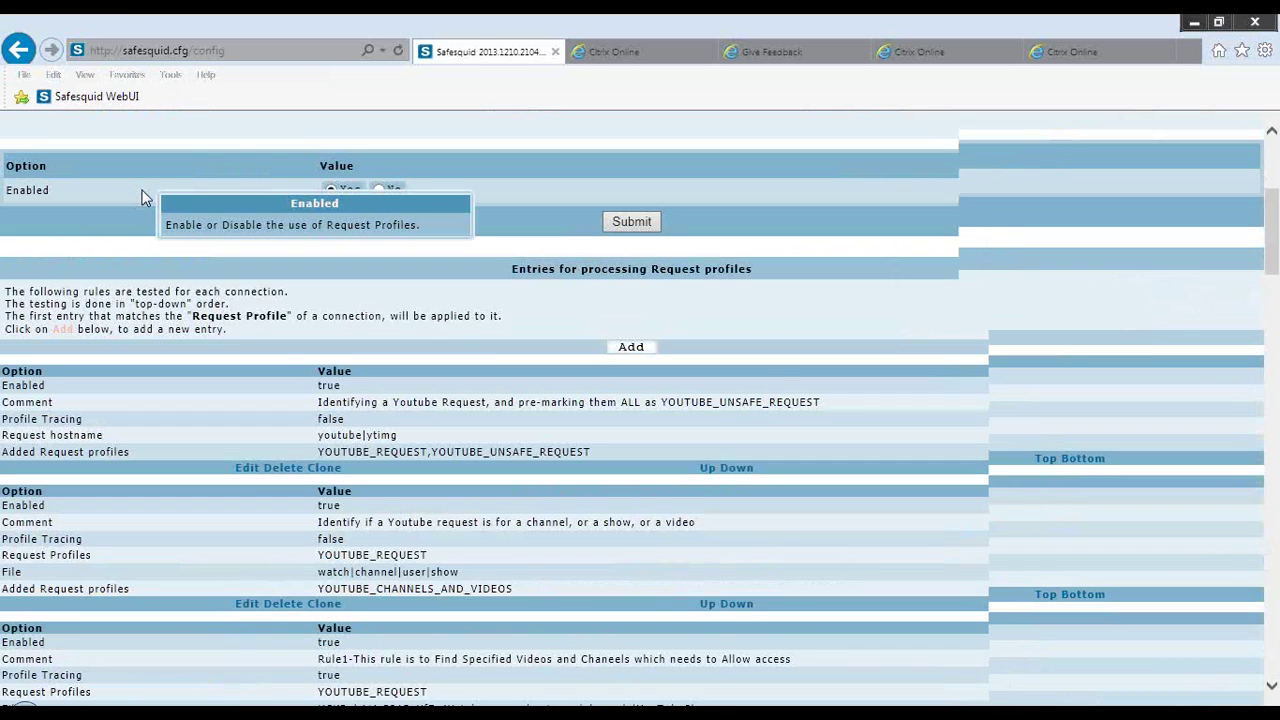
scroll(143, 197, "down", 3)
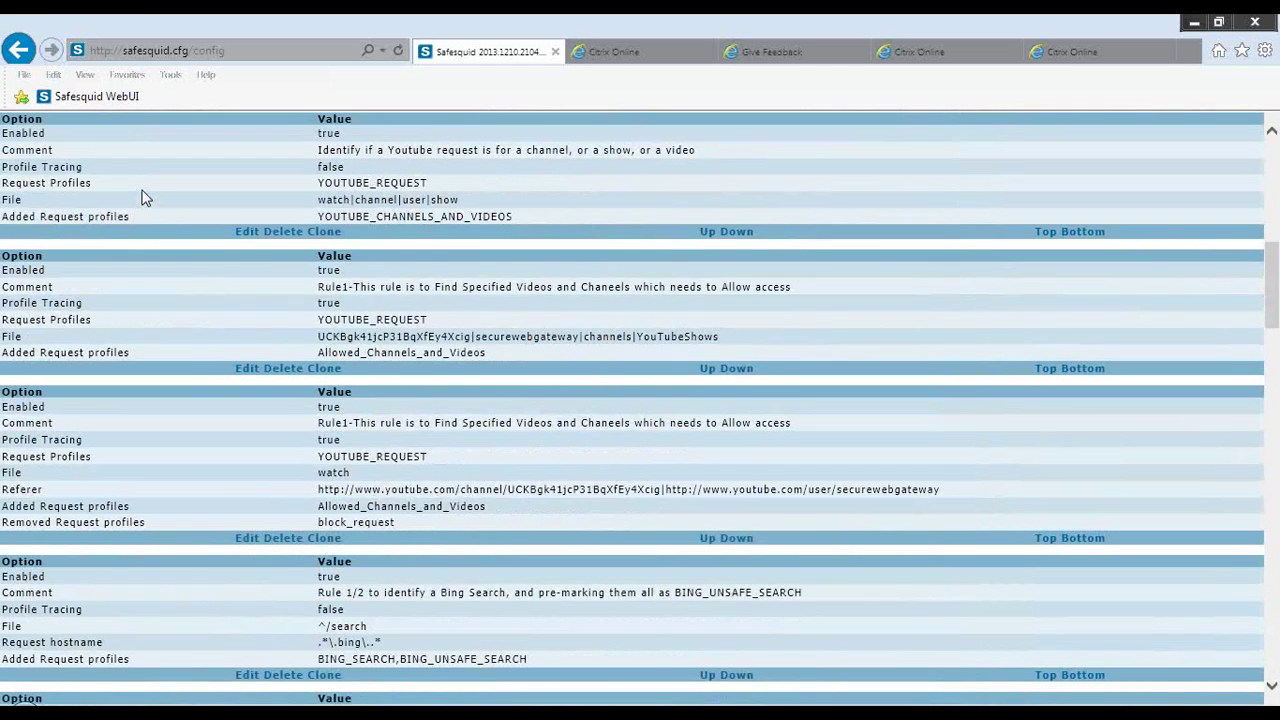
scroll(143, 197, "down", 2)
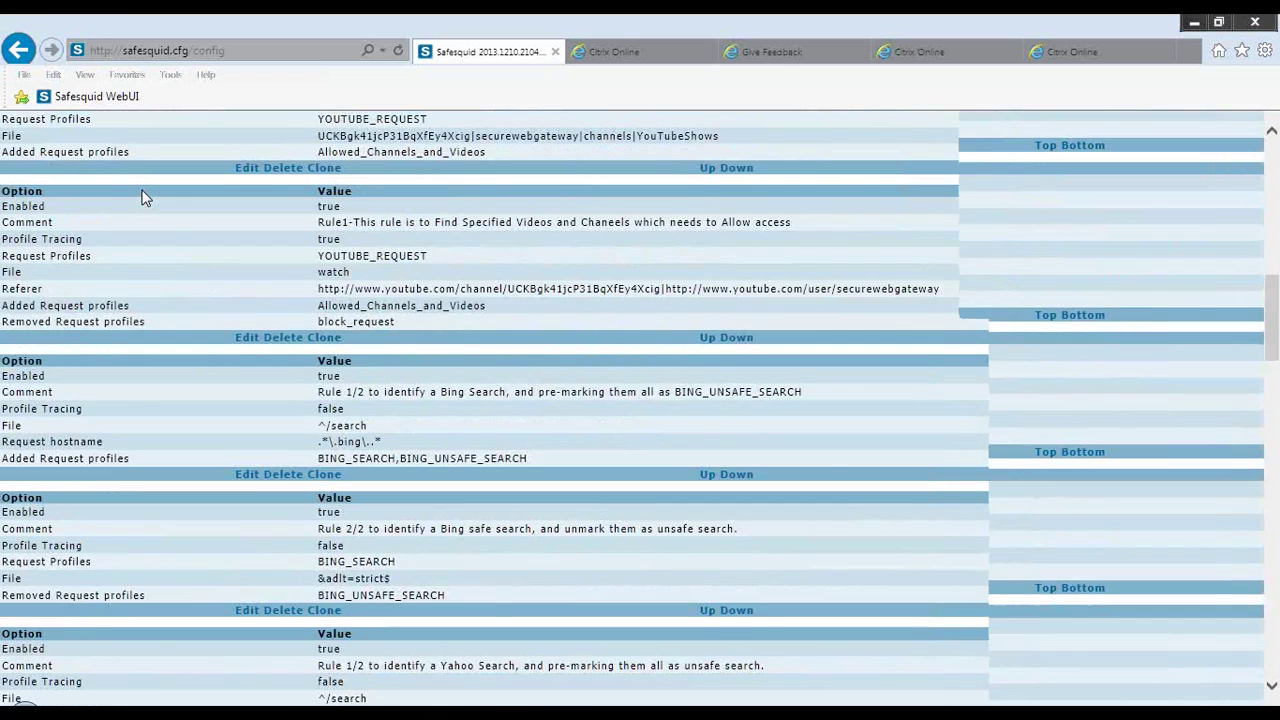
scroll(143, 197, "down", 1)
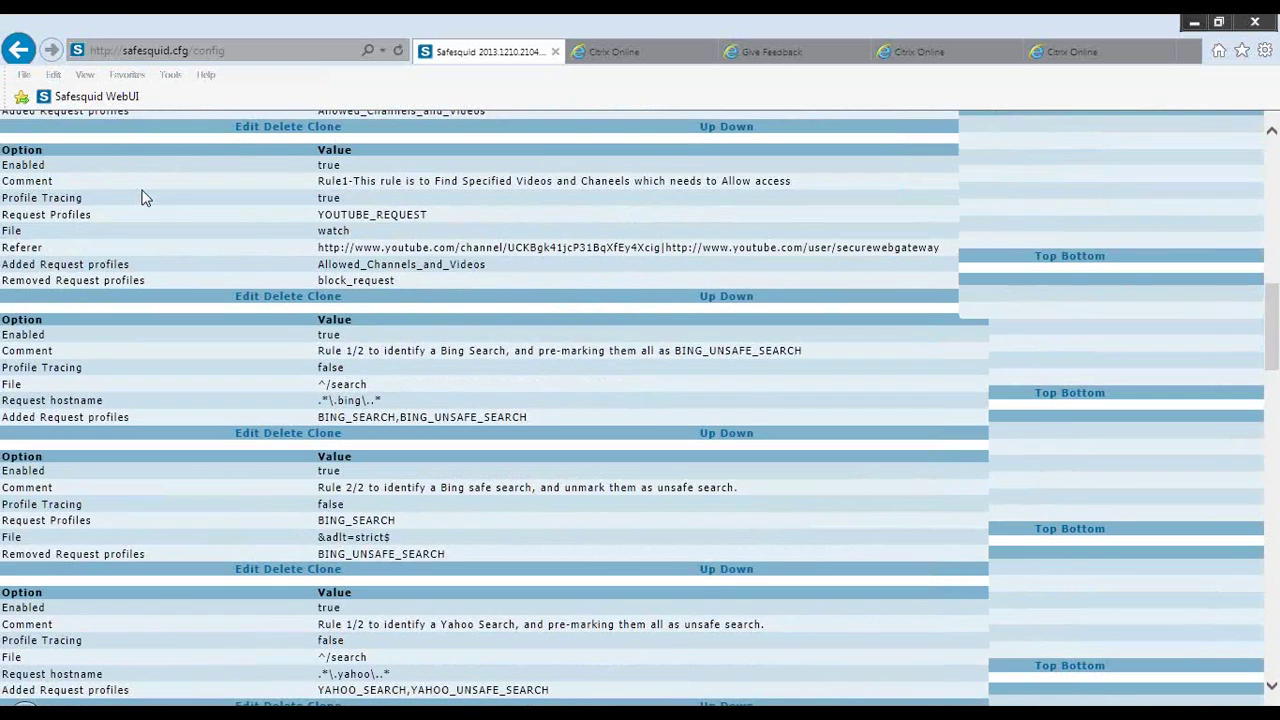
scroll(143, 197, "down", 1)
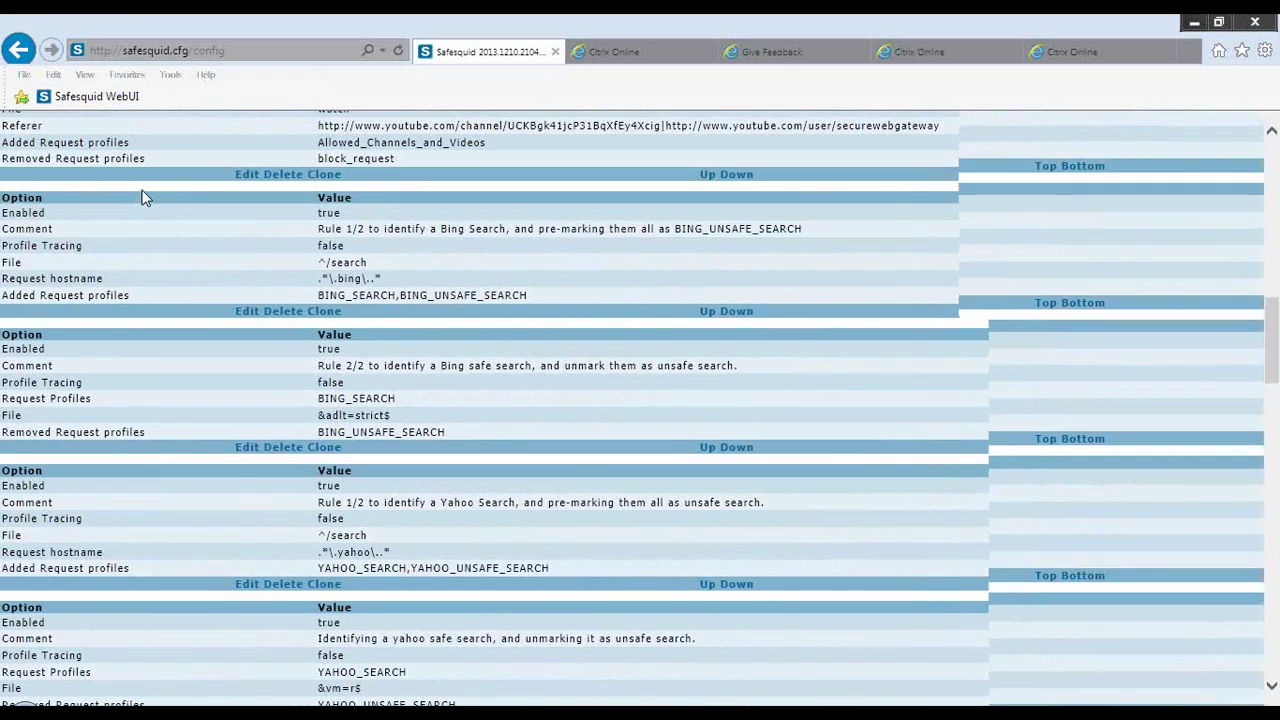
scroll(143, 197, "down", 3)
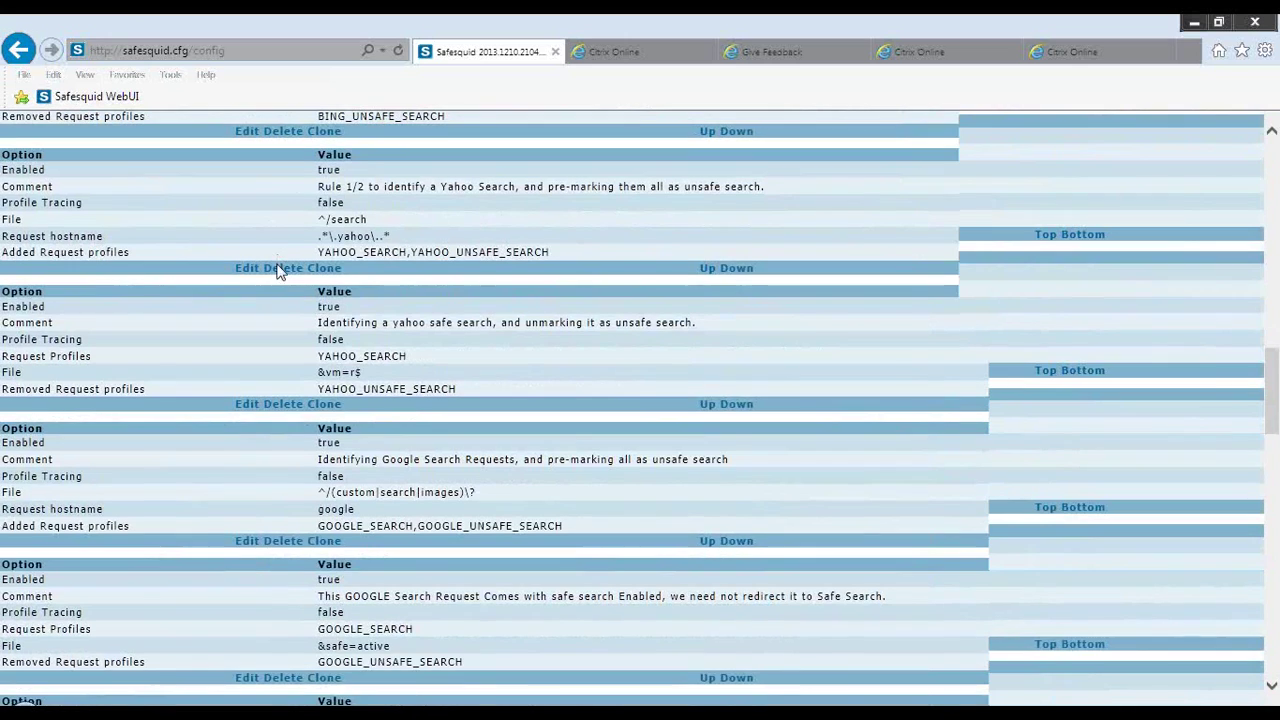
scroll(280, 272, "down", 1)
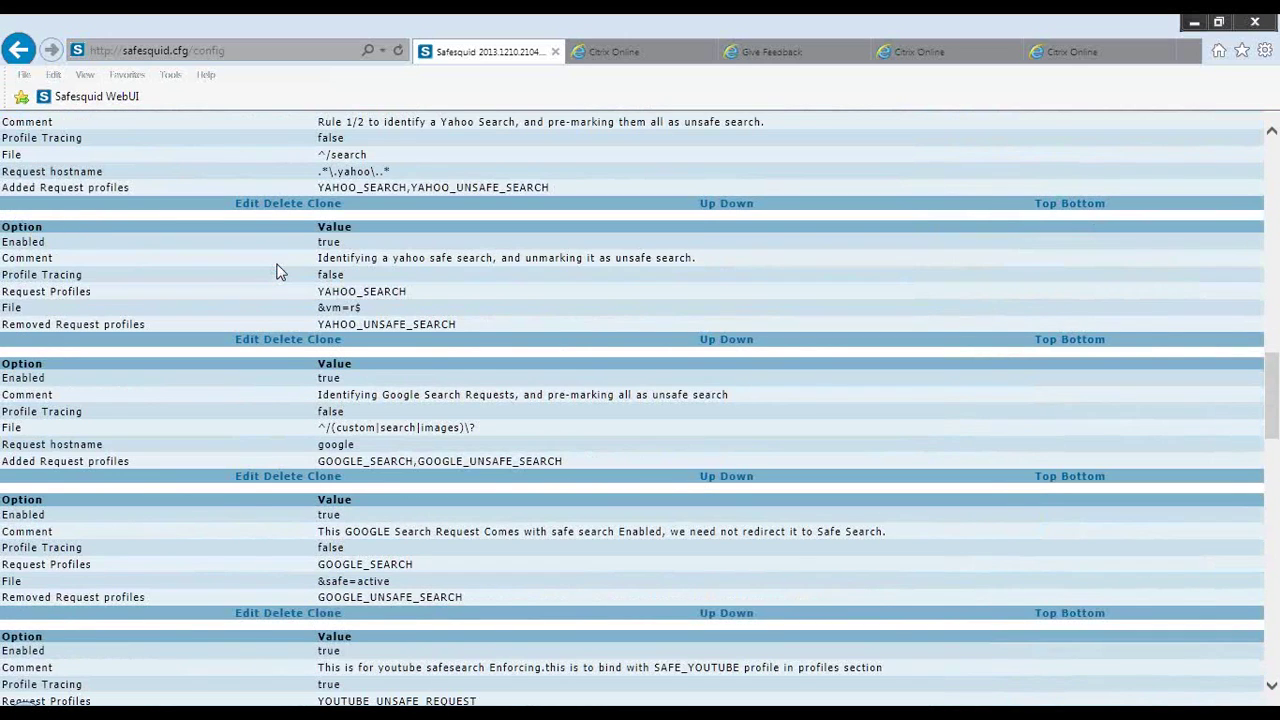
left_click(246, 478)
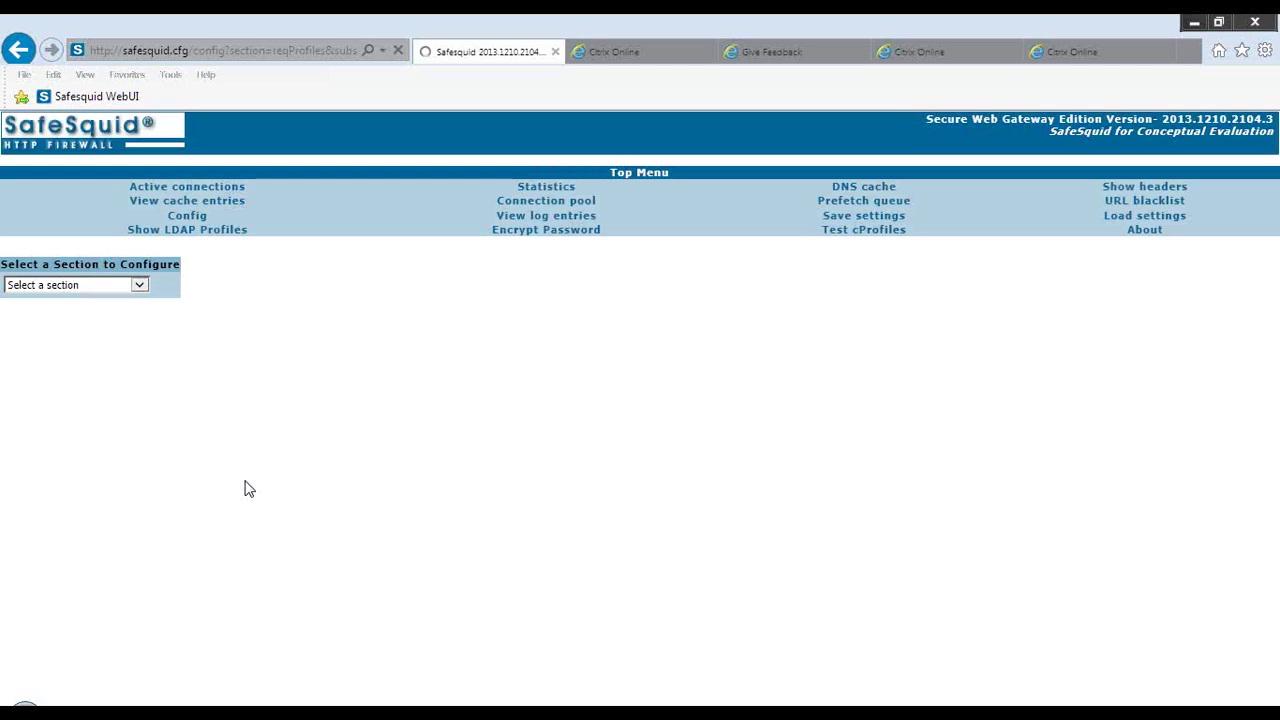
- Review the Google search rule down to its Request hostname value google
mouse_move(249, 488)
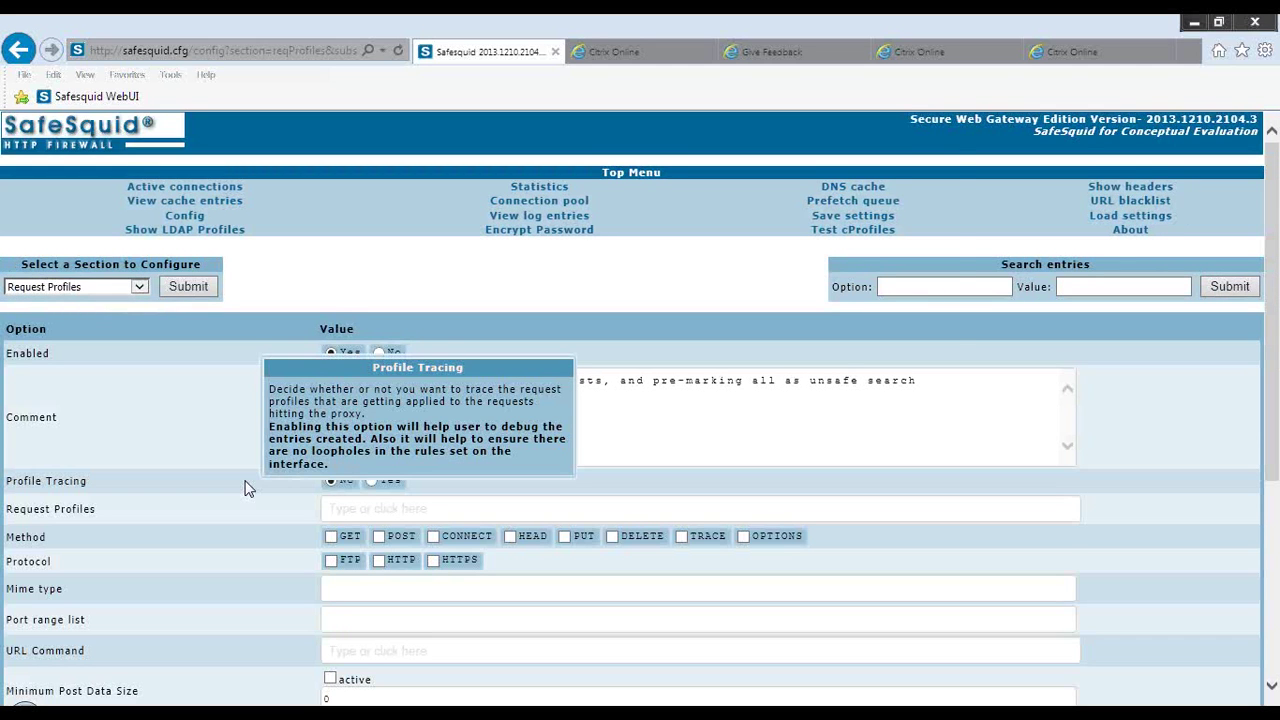
scroll(249, 488, "down", 1)
scroll(249, 488, "down", 2)
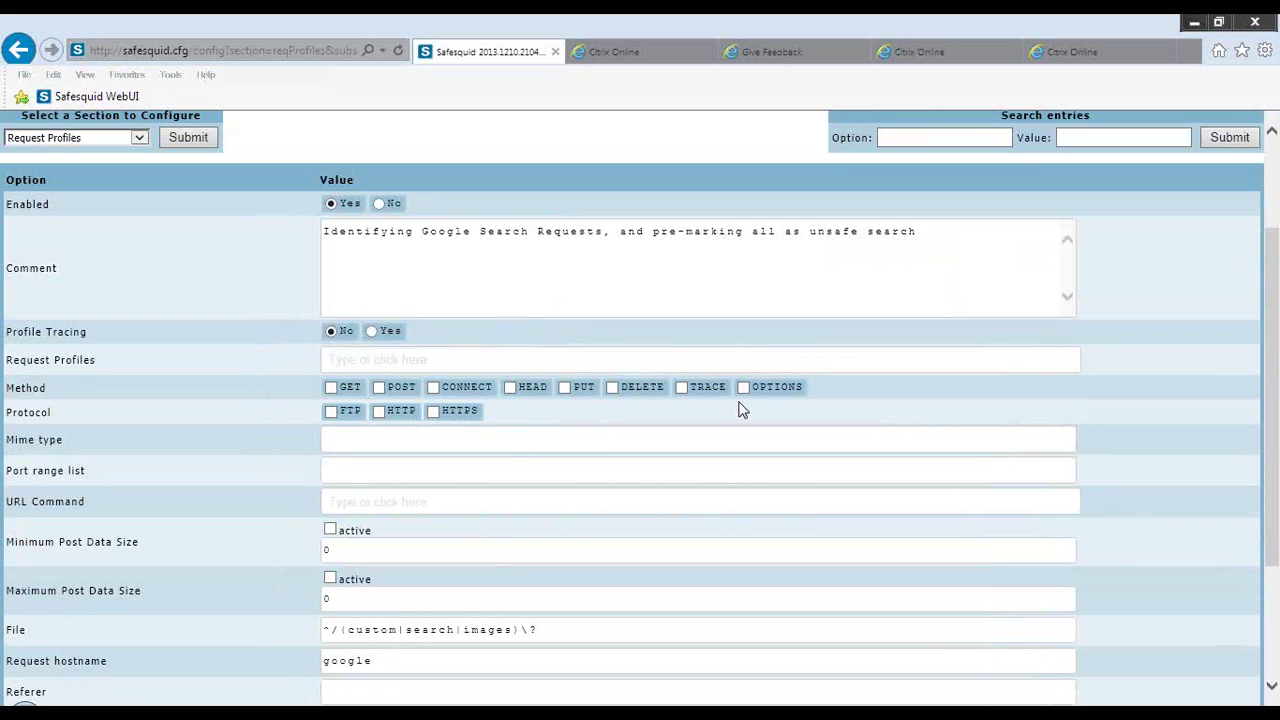
scroll(741, 410, "down", 1)
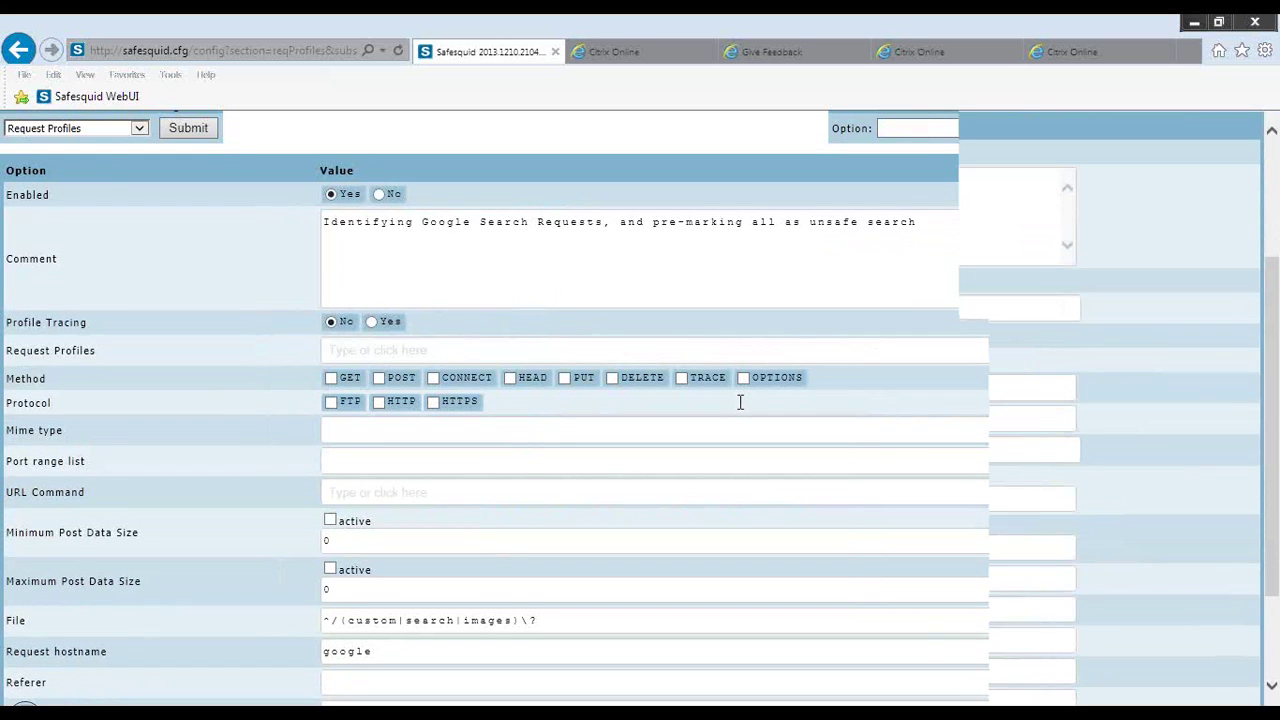
scroll(740, 402, "down", 1)
scroll(740, 402, "down", 1)
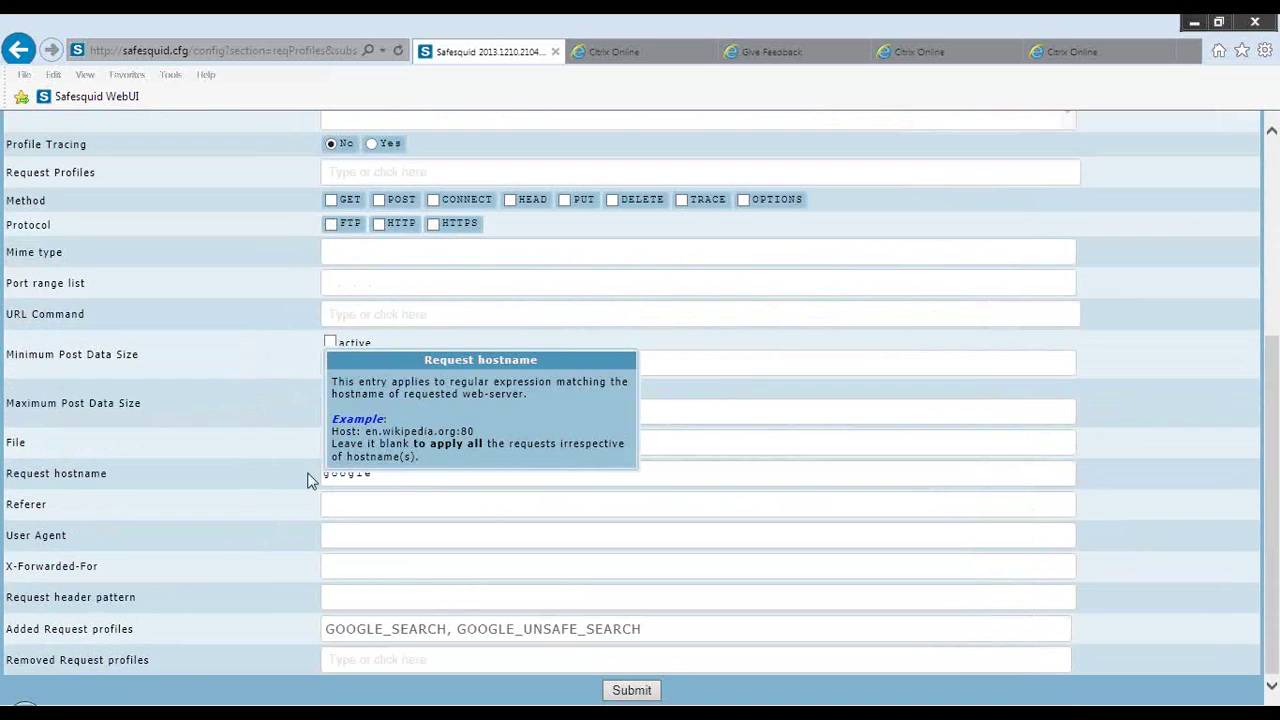
left_click(380, 476)
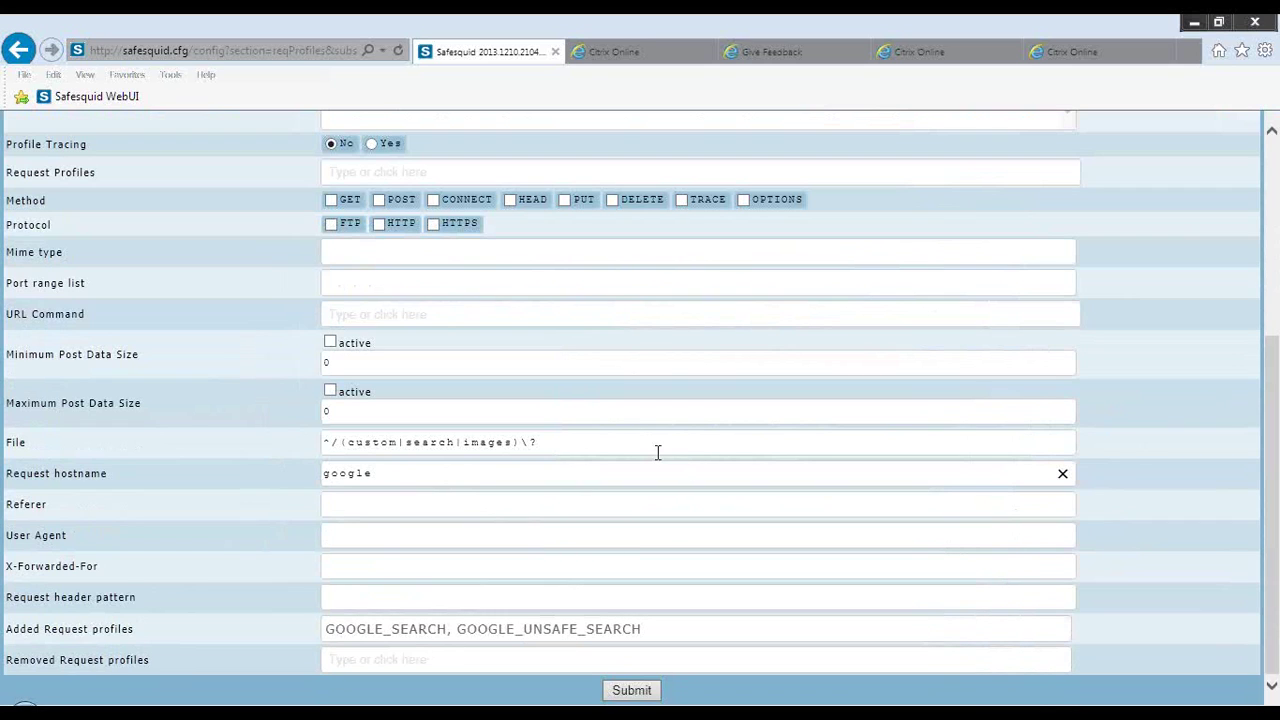
- Check the added profiles GOOGLE_SEARCH and GOOGLE_UNSAFE_SEARCH and submit the rule
mouse_move(277, 424)
scroll(279, 426, "up", 1)
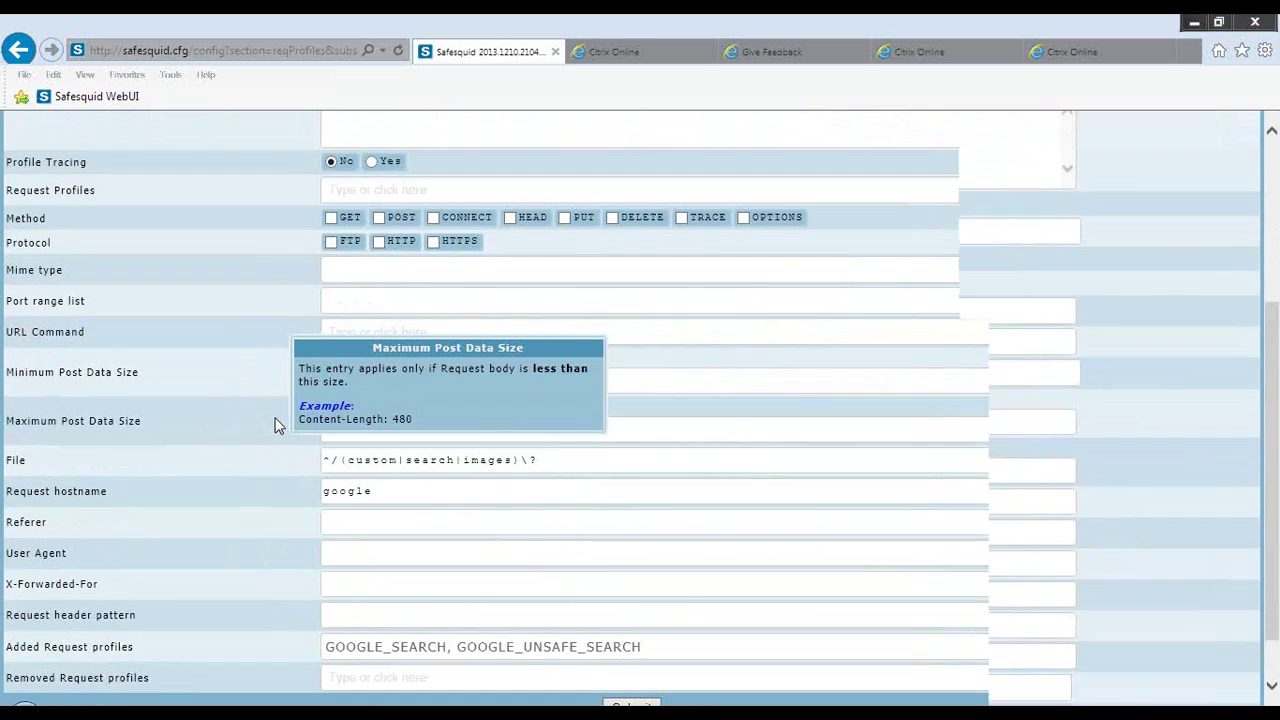
scroll(277, 424, "up", 3)
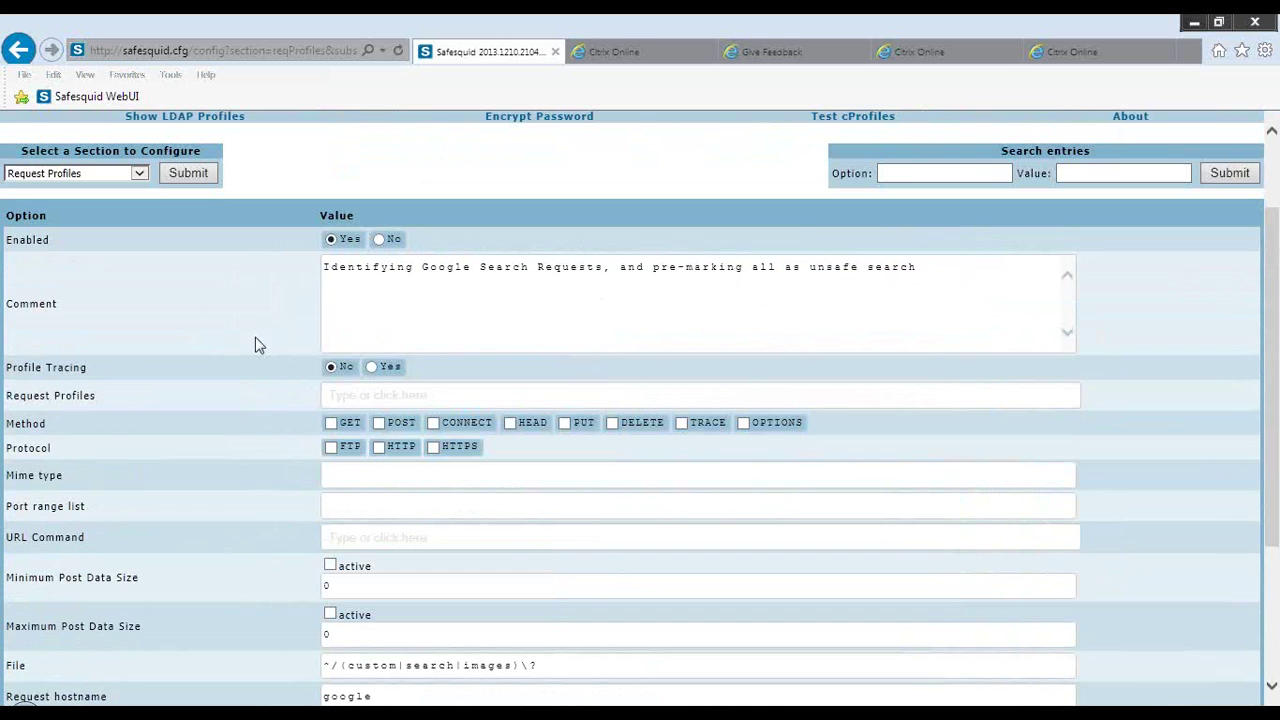
mouse_move(209, 365)
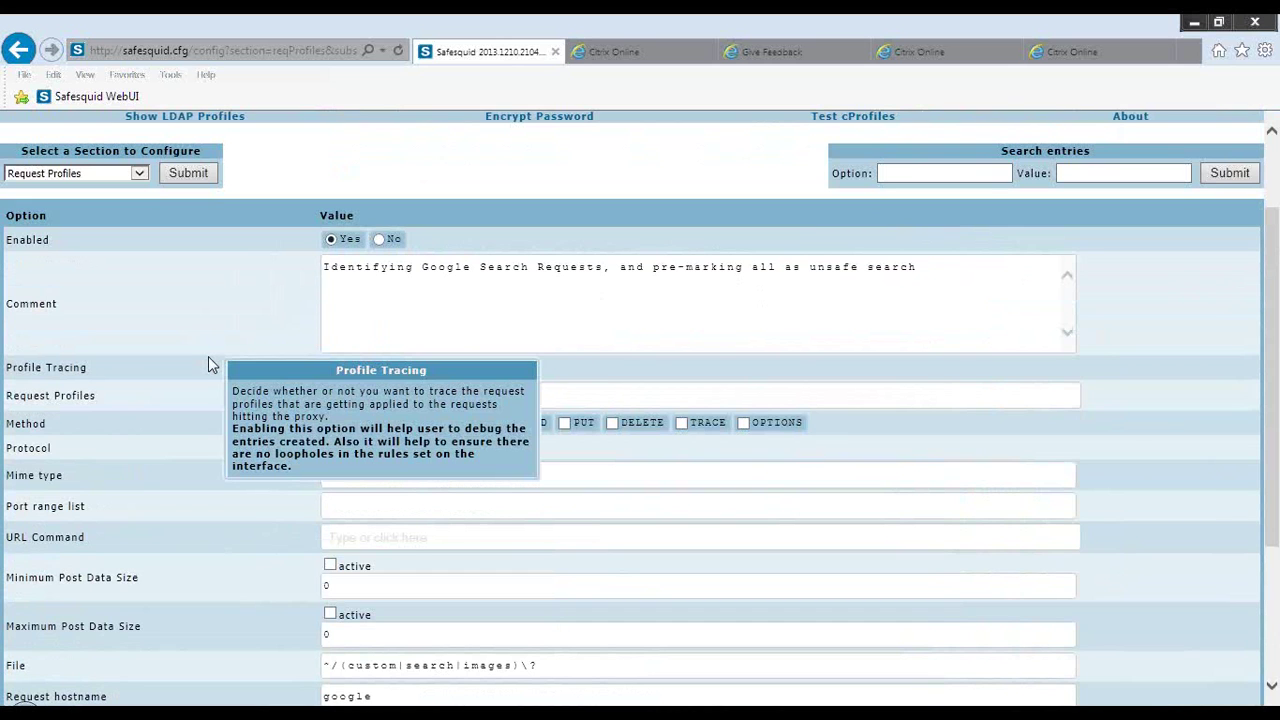
scroll(210, 365, "down", 3)
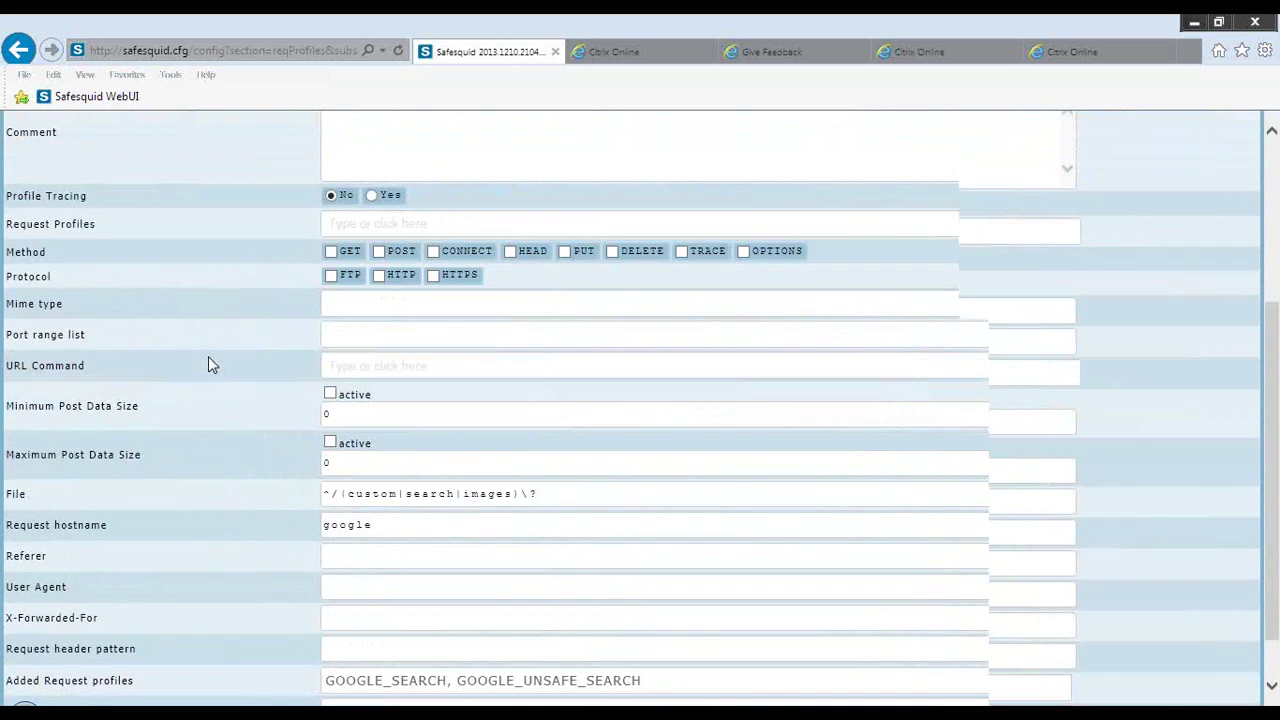
scroll(209, 365, "up", 2)
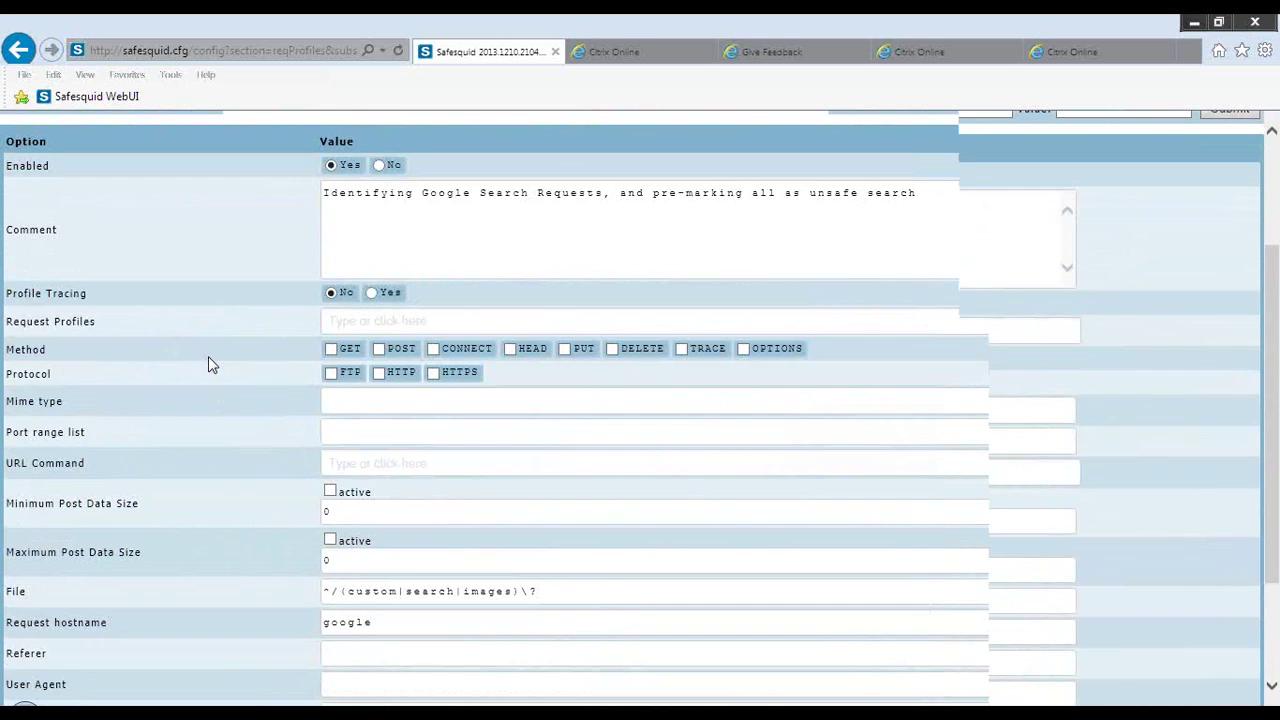
scroll(208, 365, "down", 3)
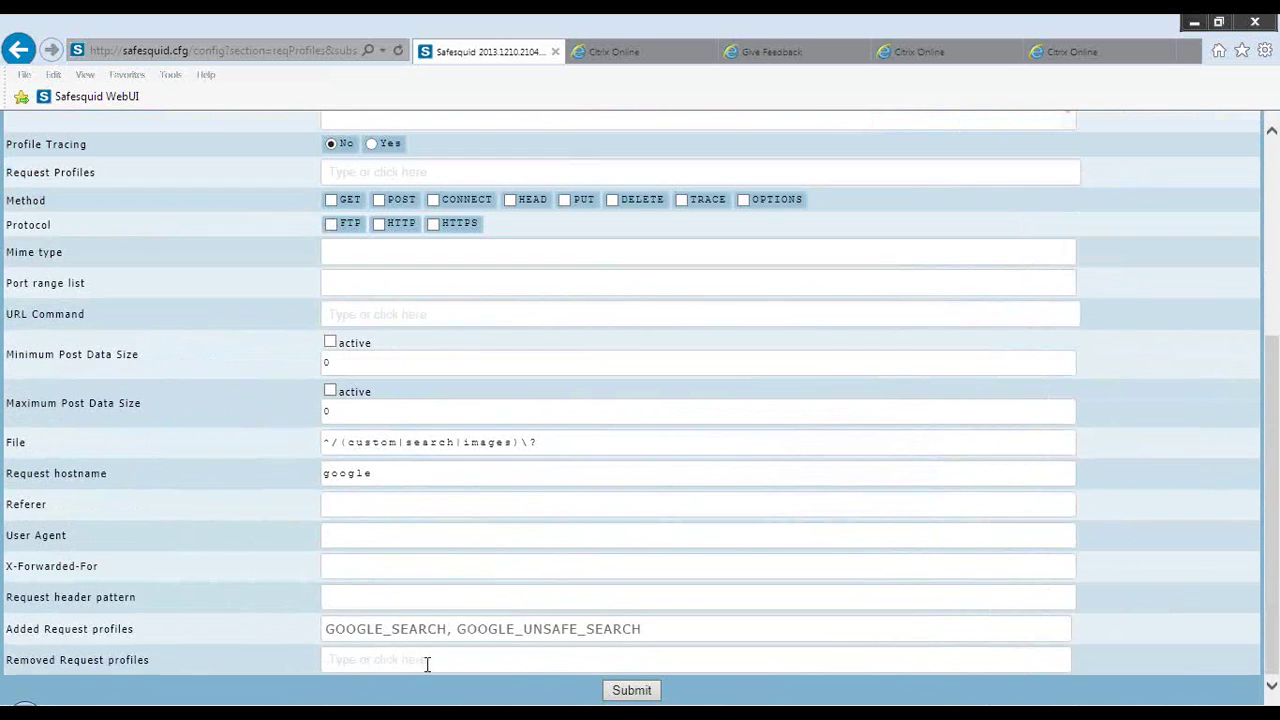
left_click(632, 691)
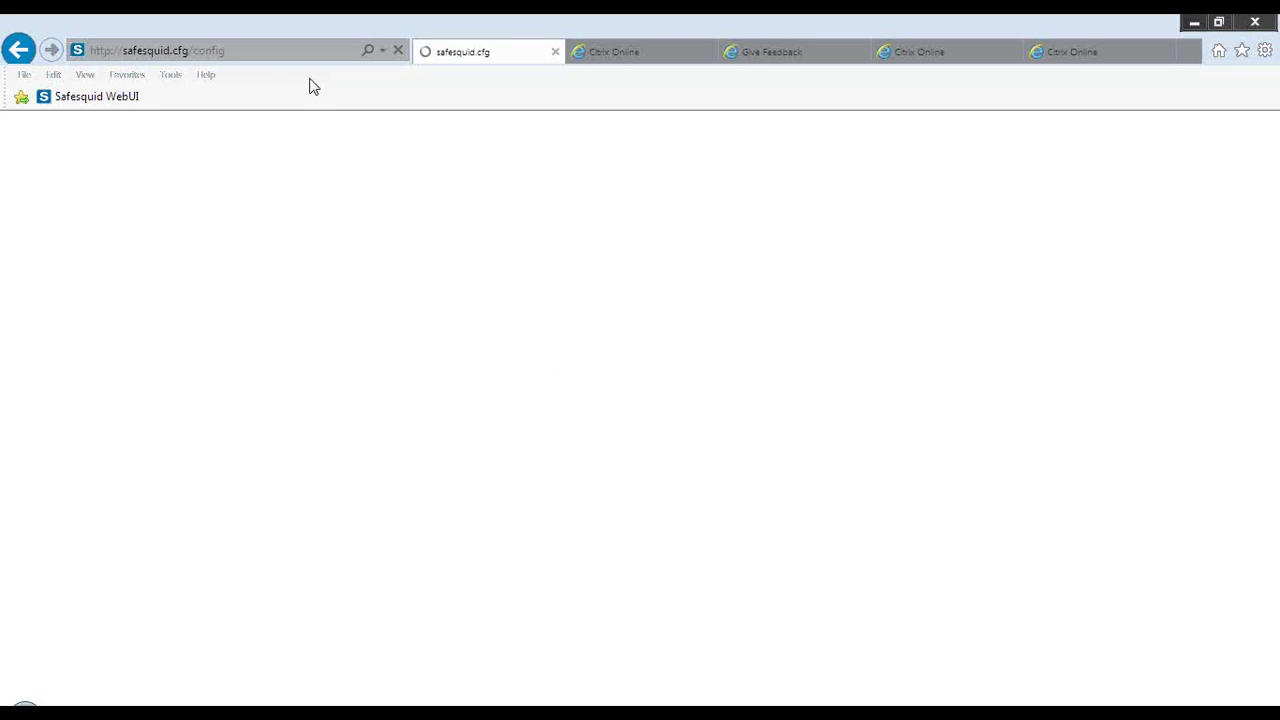
- Close the Citrix Online and Give Feedback tabs and reopen the SafeSquid WebUI Config page
left_click(289, 50)
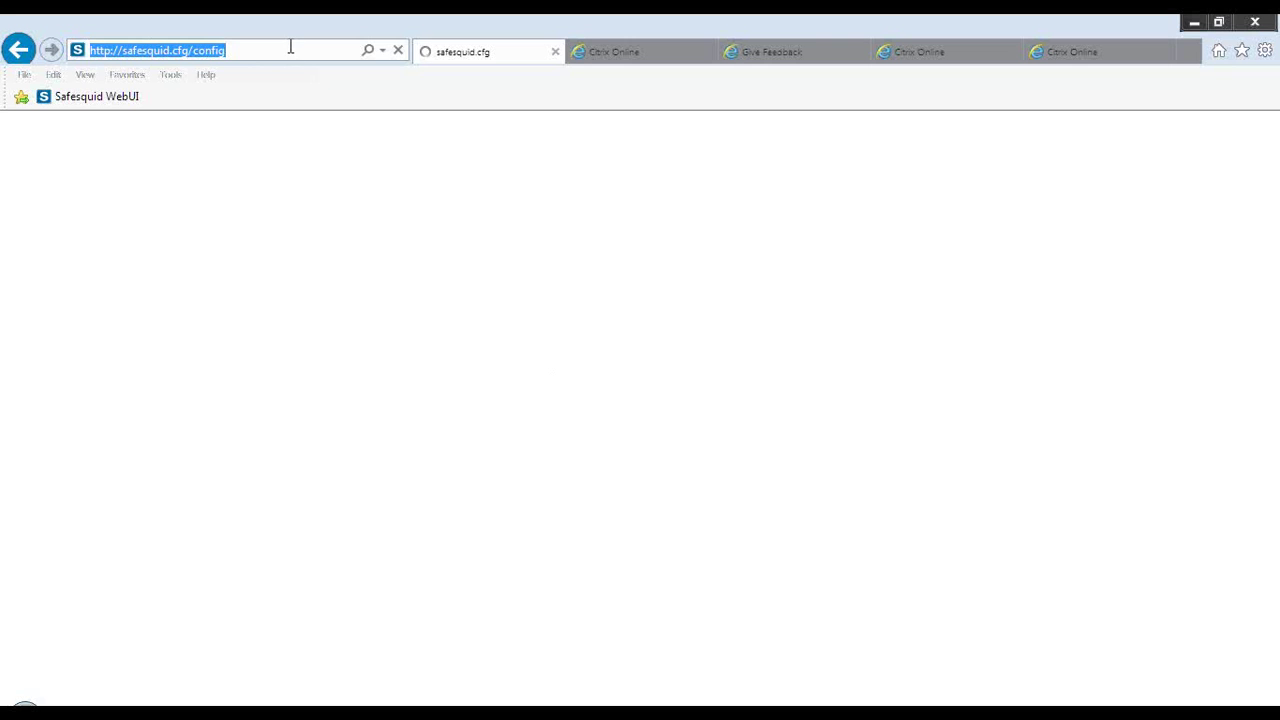
left_click(290, 48)
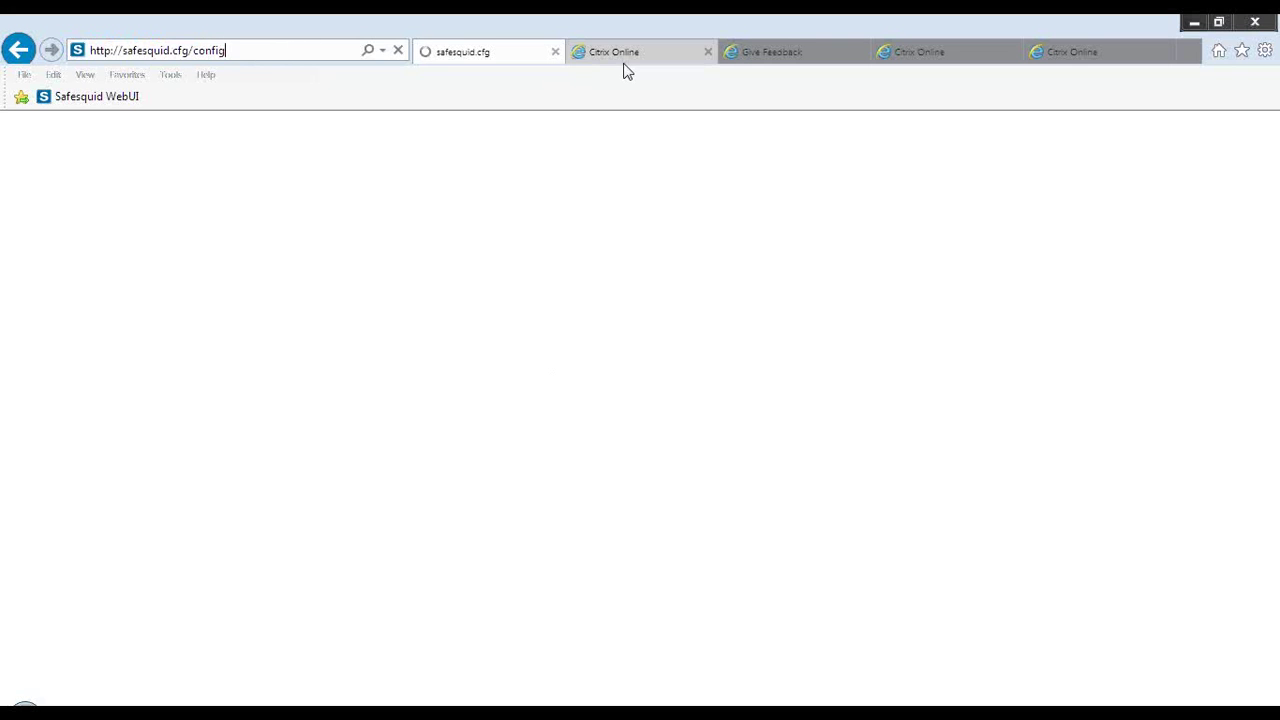
left_click(707, 52)
left_click(707, 52)
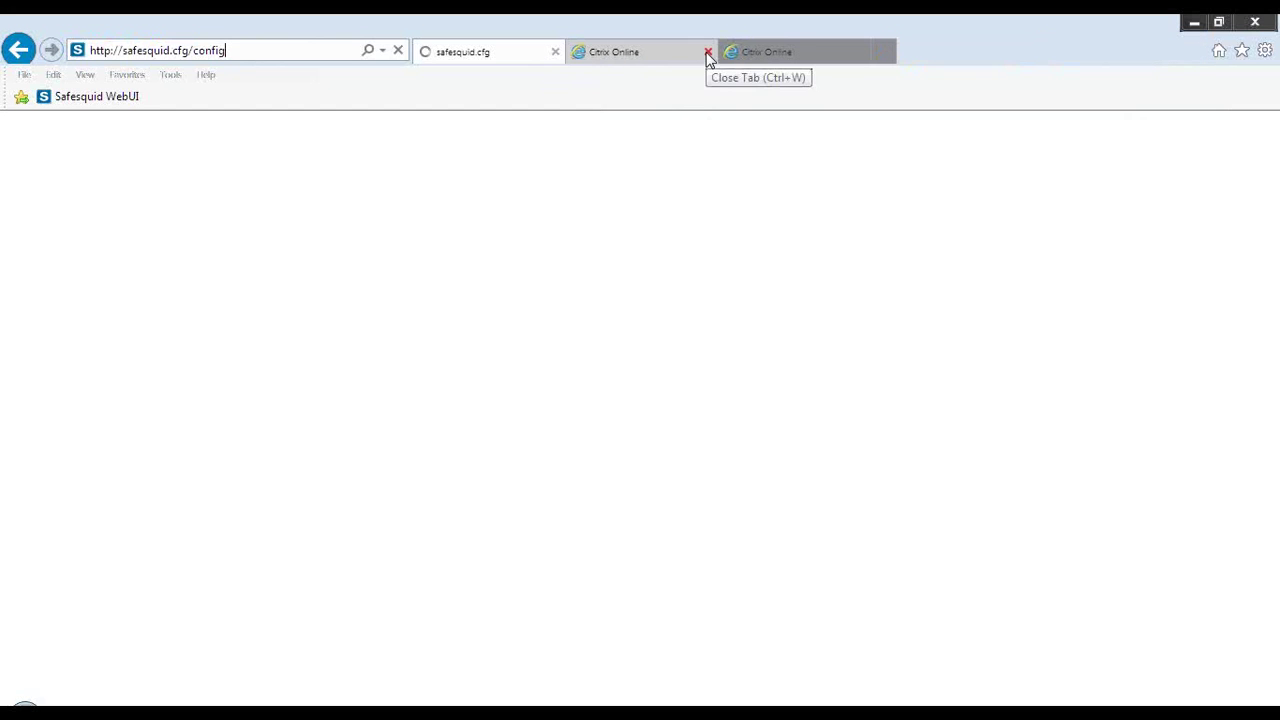
left_click(707, 52)
left_click(707, 52)
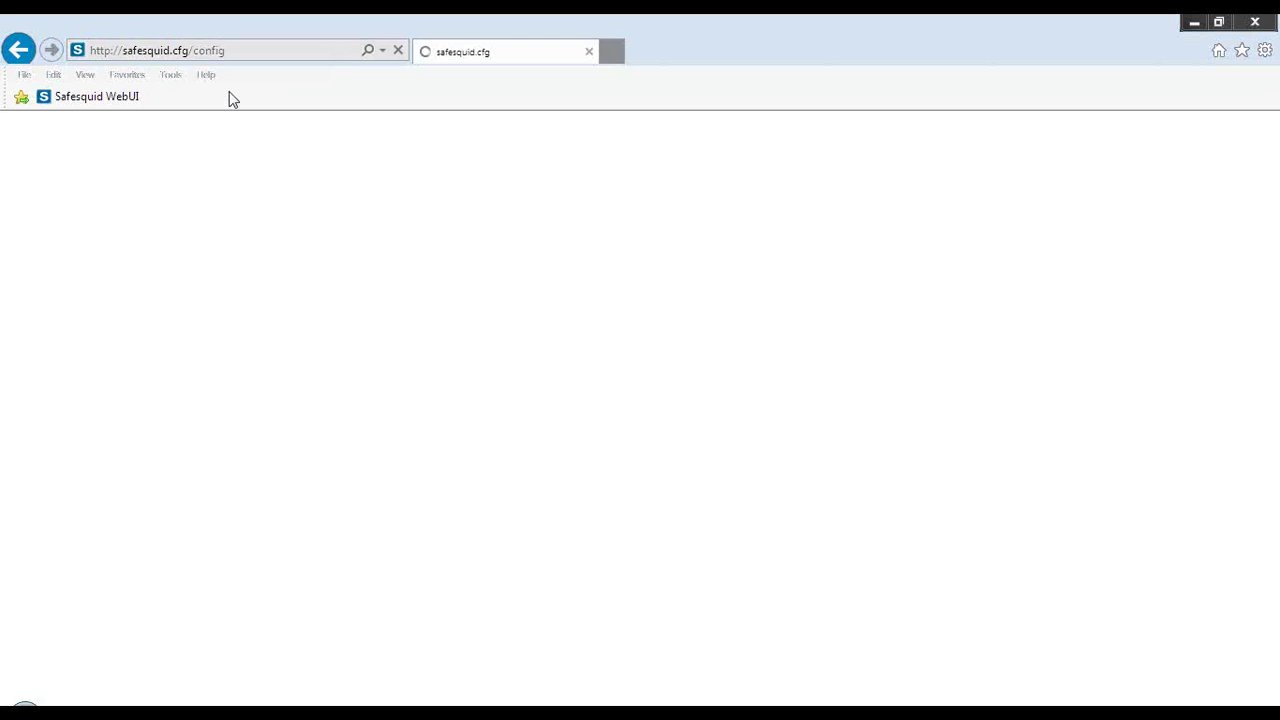
left_click(112, 101)
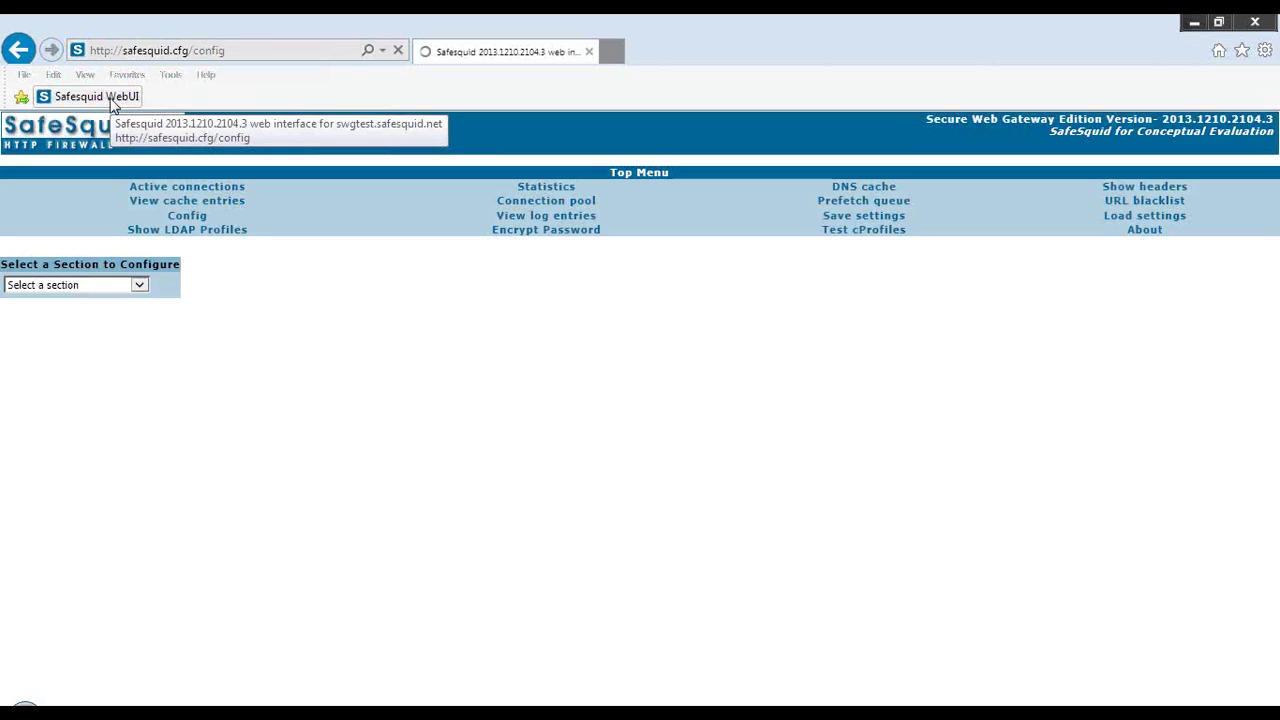
- Choose Request Profiles in the section chooser and load it
left_click(139, 289)
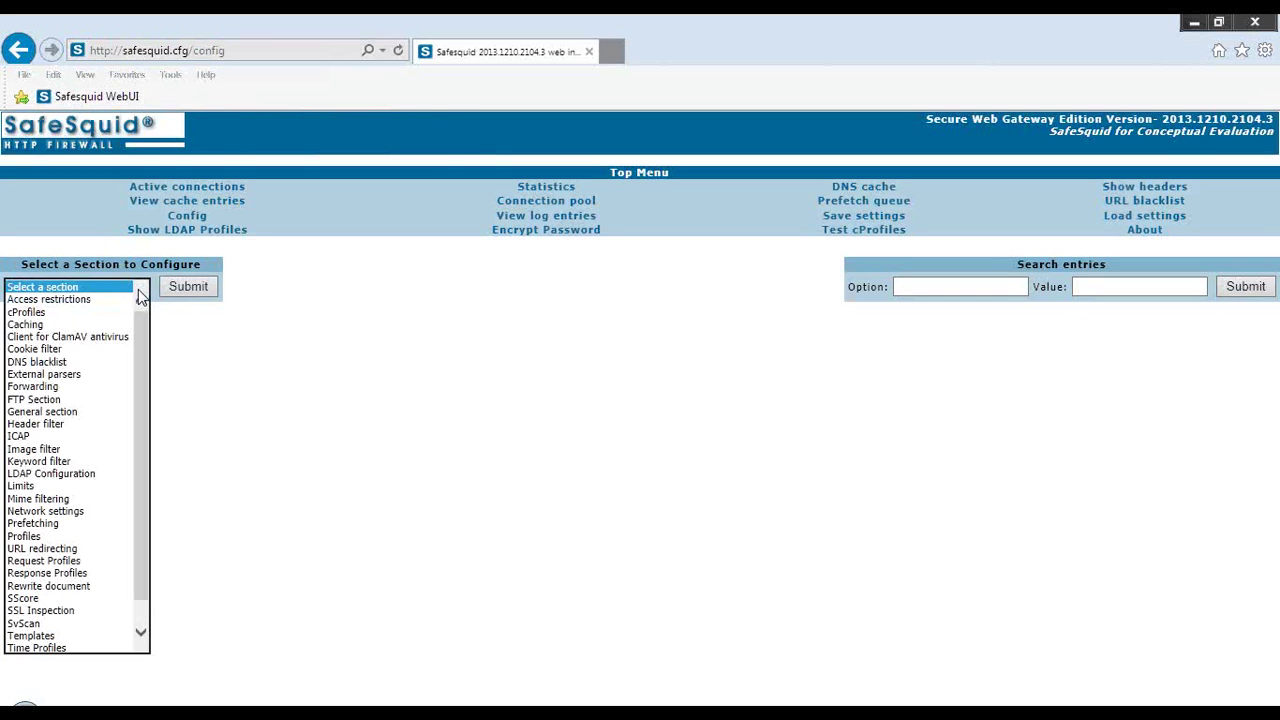
key("r")
key("Tab")
key("Return")
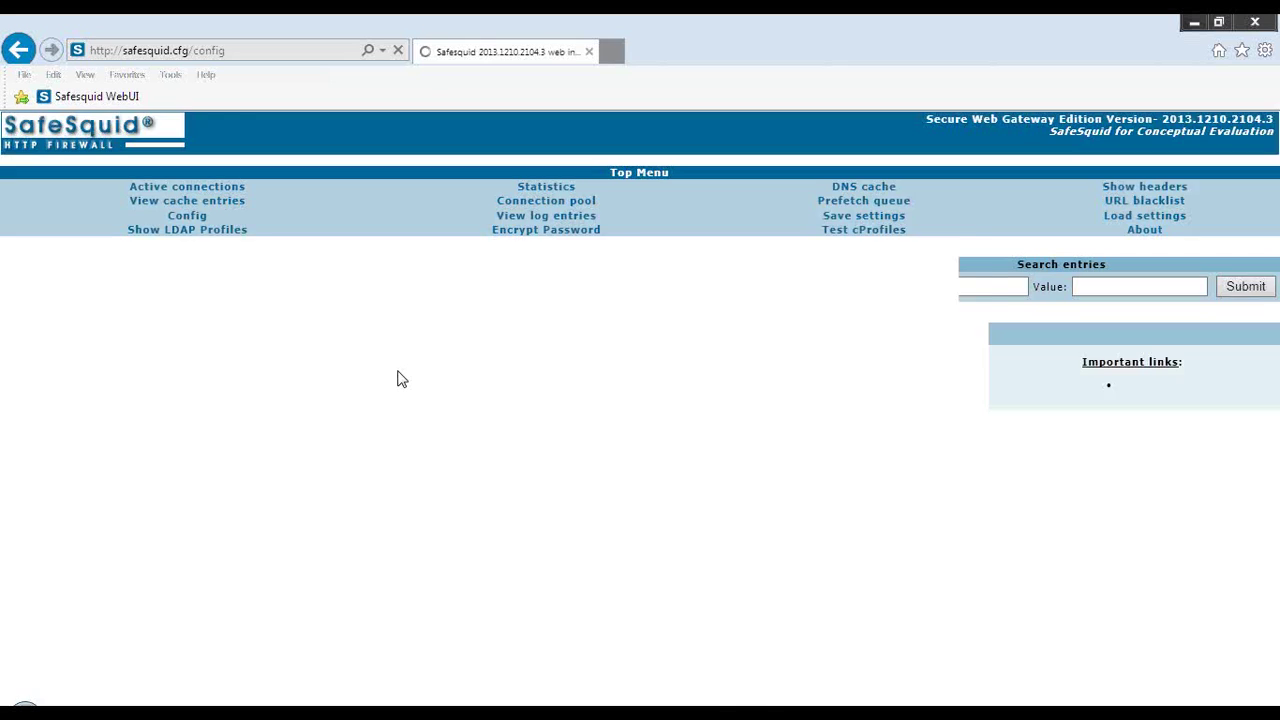
- Scroll the Request Profiles list to the Google safe-search entry removing GOOGLE_UNSAFE_SEARCH
scroll(397, 378, "down", 1)
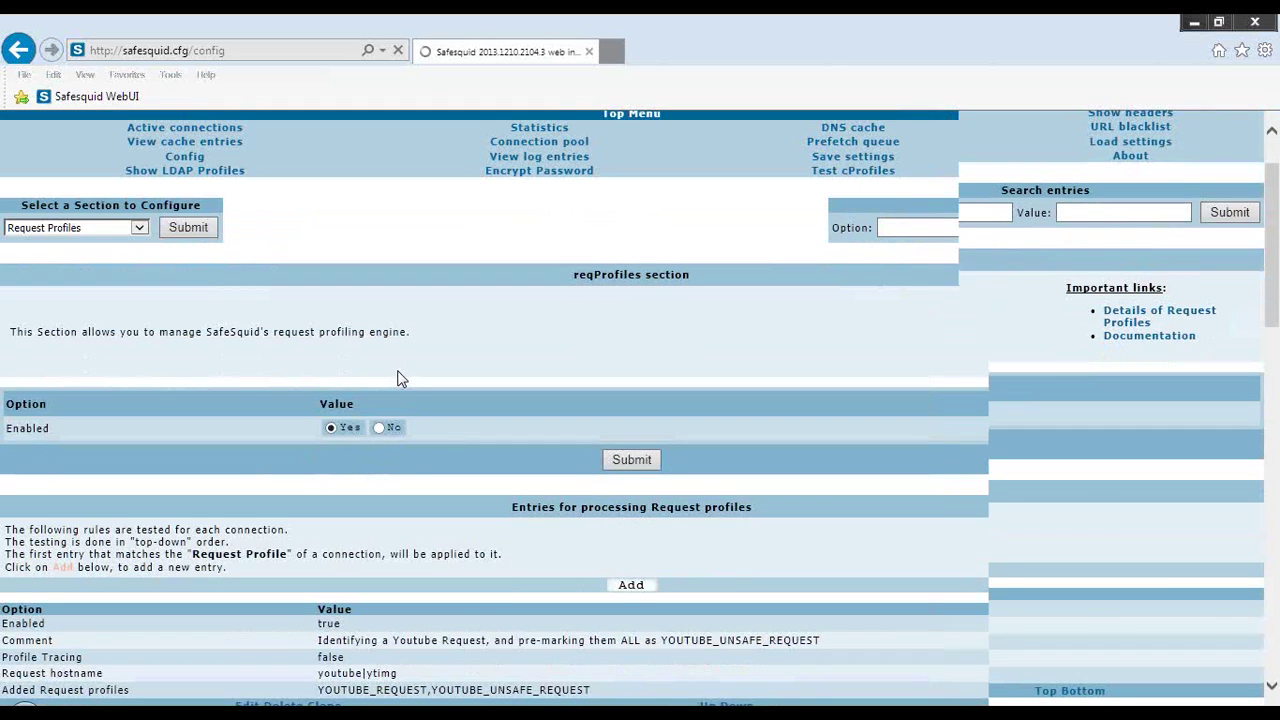
scroll(397, 378, "down", 10)
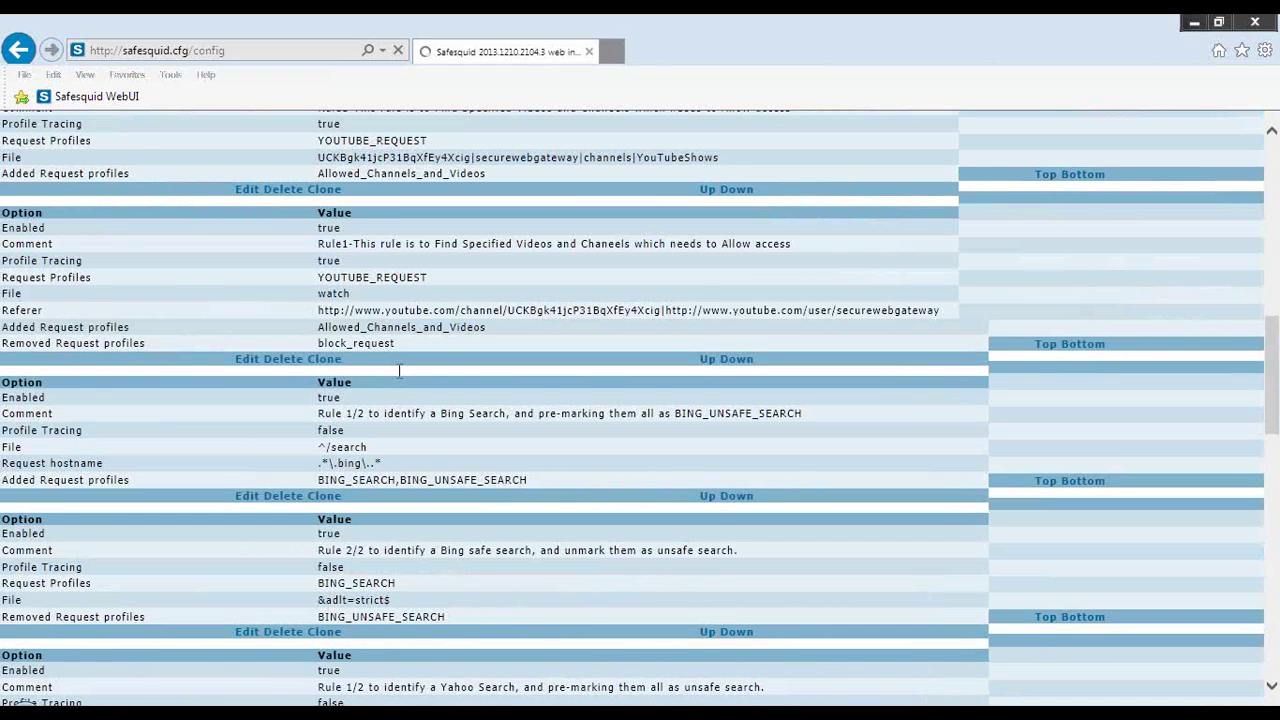
scroll(399, 374, "down", 3)
scroll(397, 378, "down", 6)
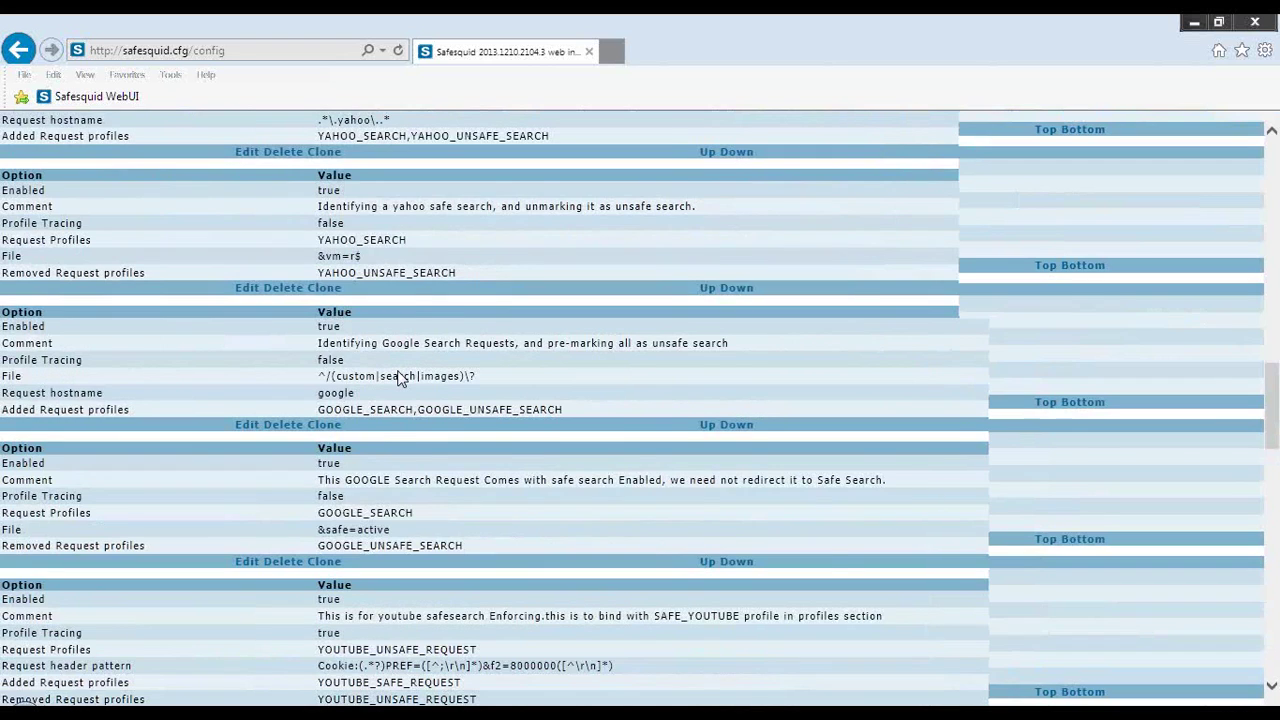
scroll(397, 378, "down", 5)
scroll(399, 378, "up", 2)
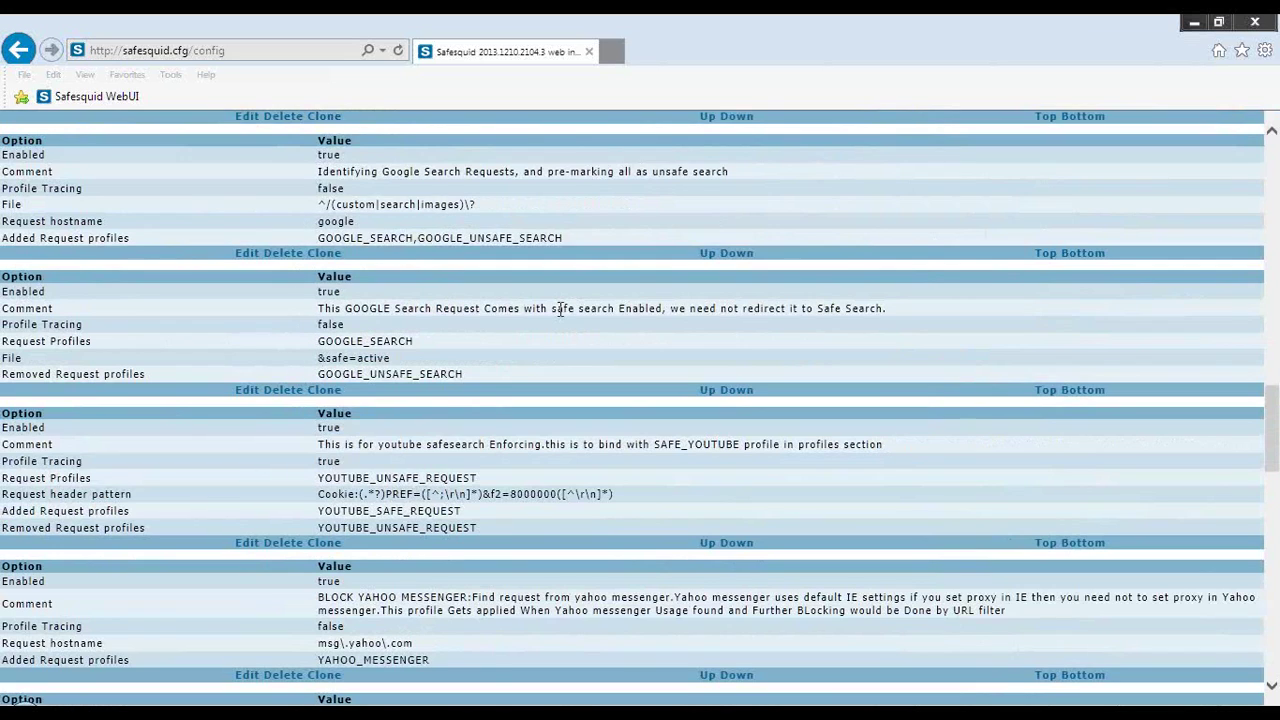
right_click(1045, 331)
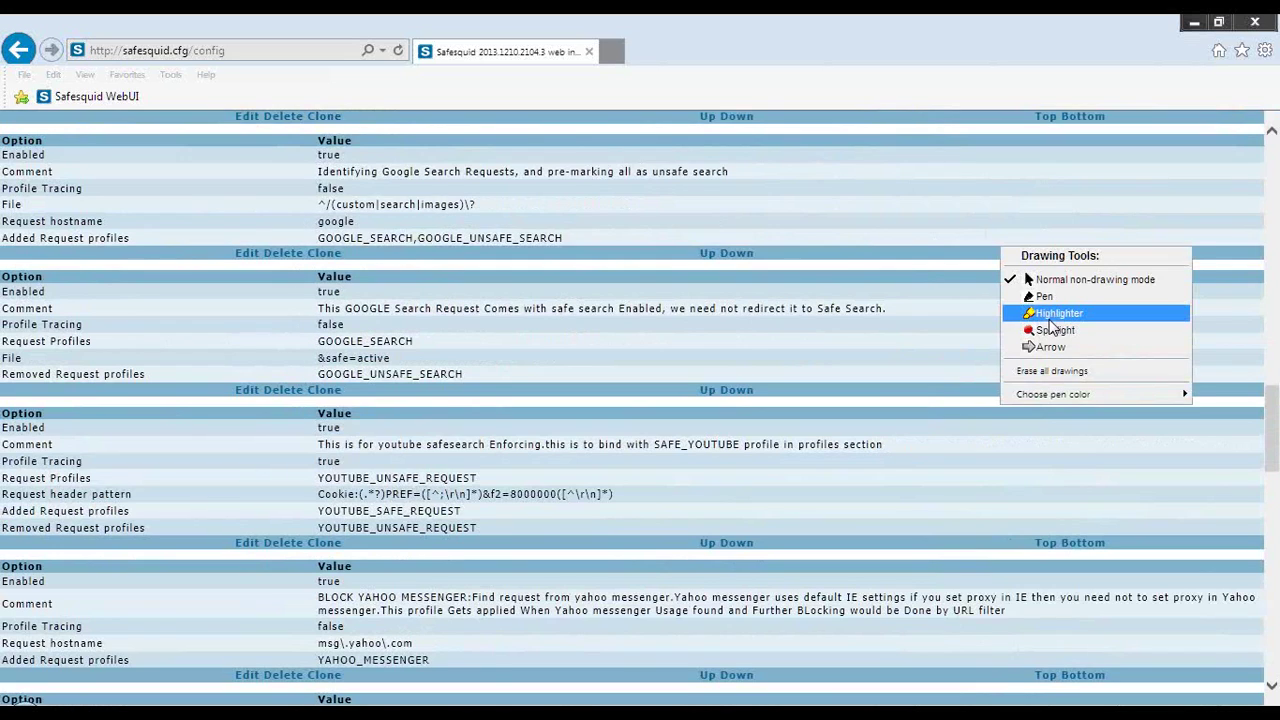
left_click(1050, 318)
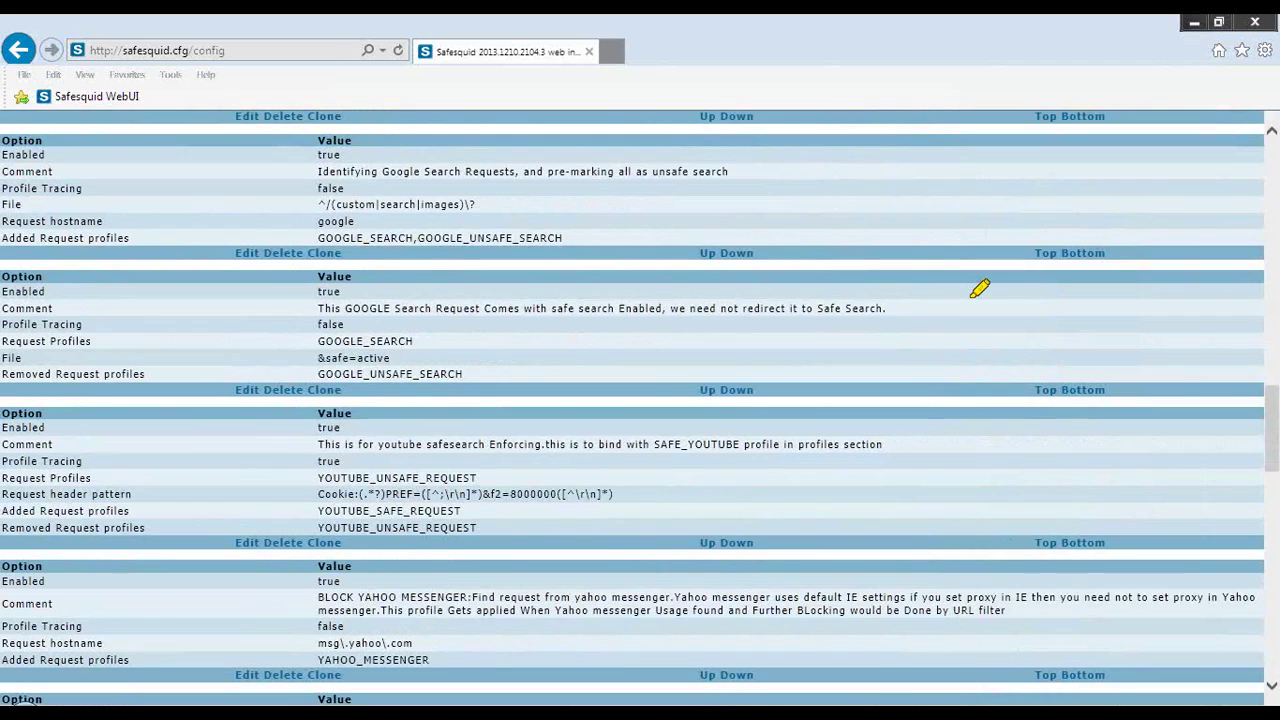
mouse_move(3, 287)
left_mouse_down()
mouse_move(28, 320)
mouse_move(464, 374)
mouse_move(603, 338)
mouse_move(694, 291)
mouse_move(529, 269)
mouse_move(223, 277)
mouse_move(200, 292)
left_mouse_up()
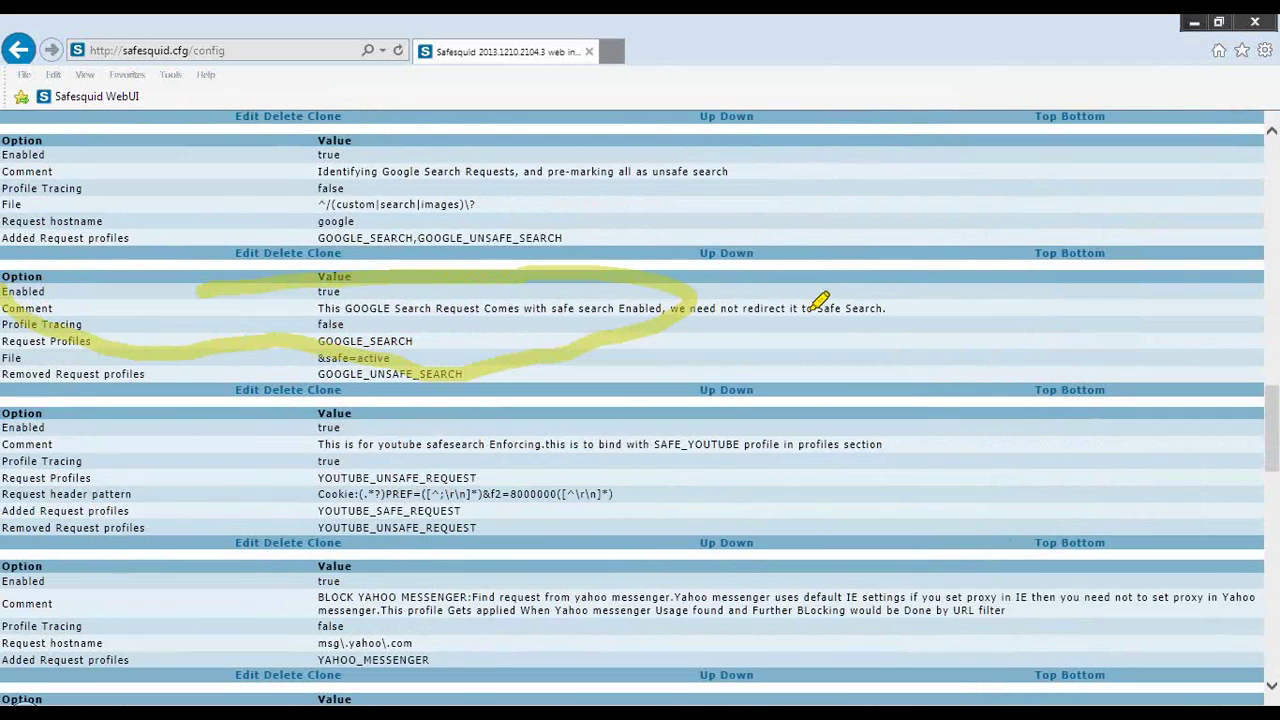
right_click(1045, 349)
left_click(1052, 372)
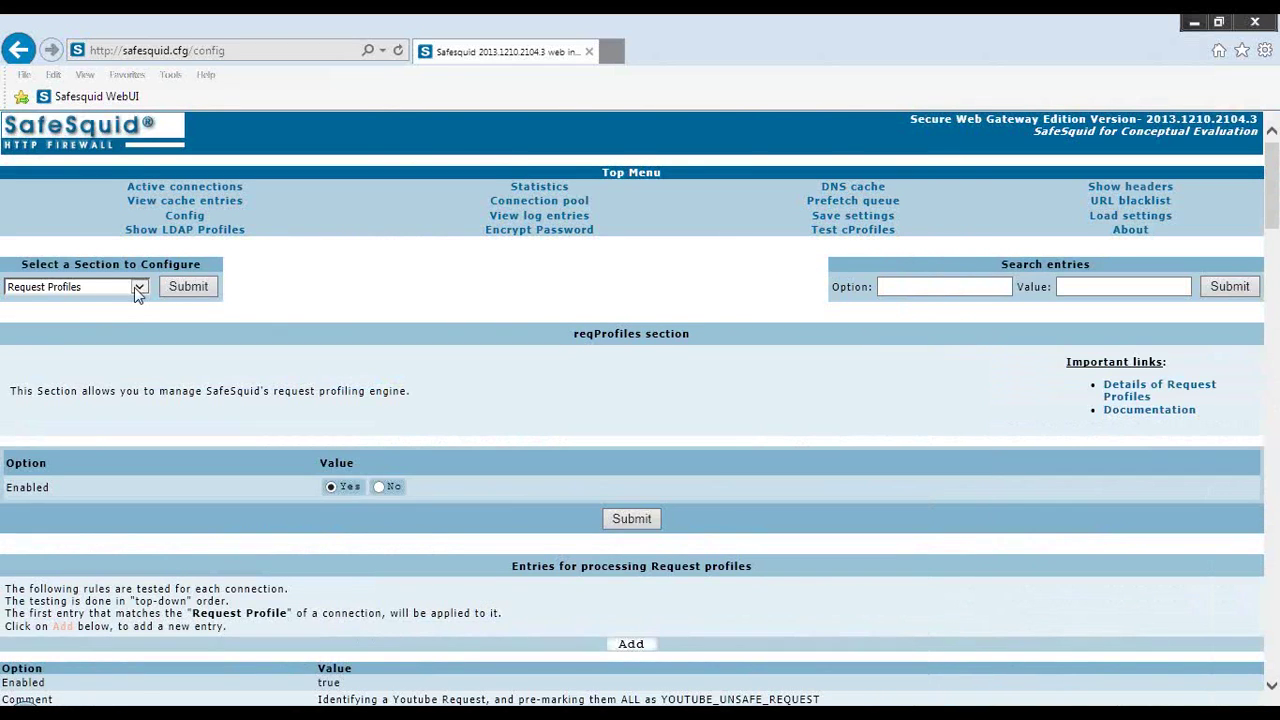
- Pick Profiles in the section chooser to list its entries, starting with Bing unsafe-search
left_click(135, 288)
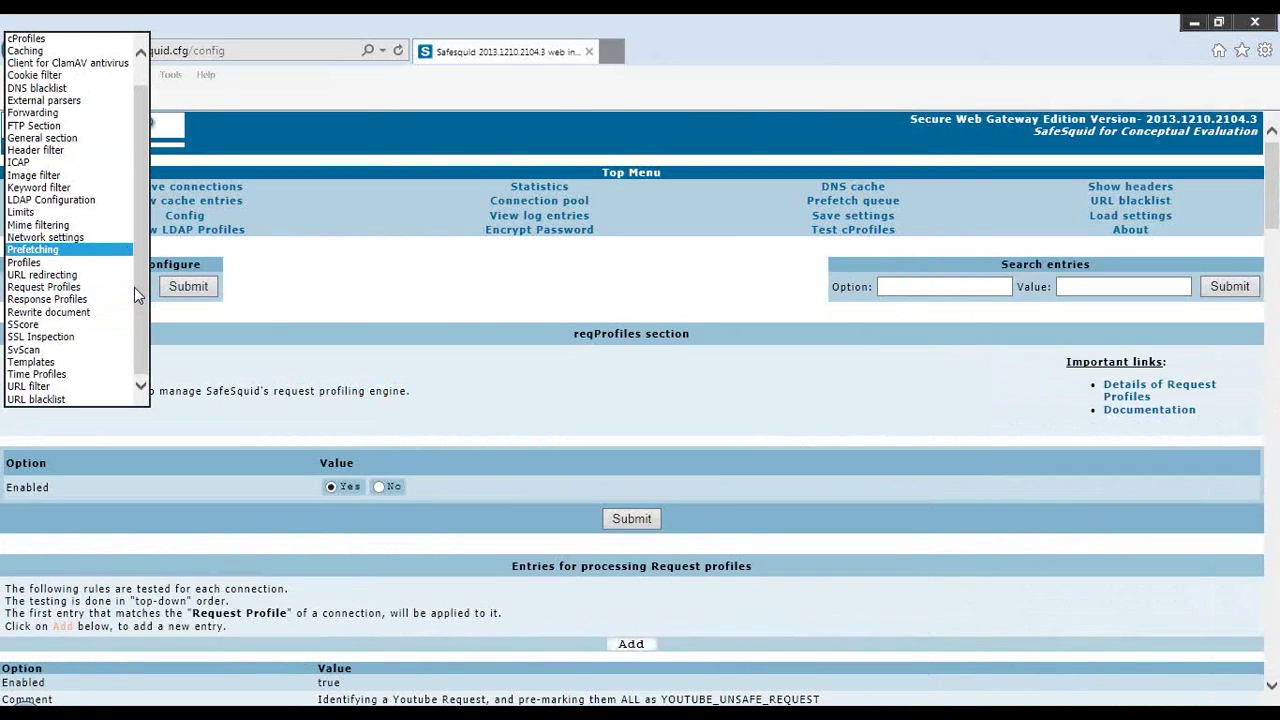
key("Down")
key("Return")
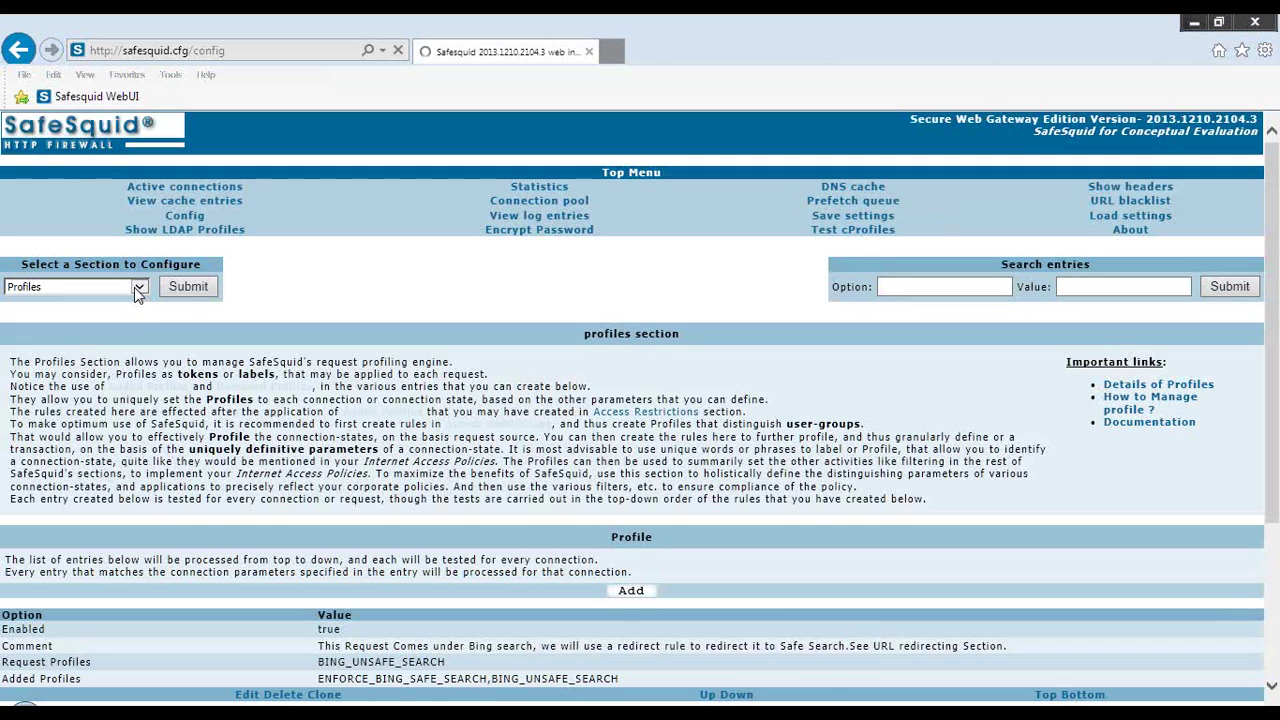
scroll(134, 287, "down", 10)
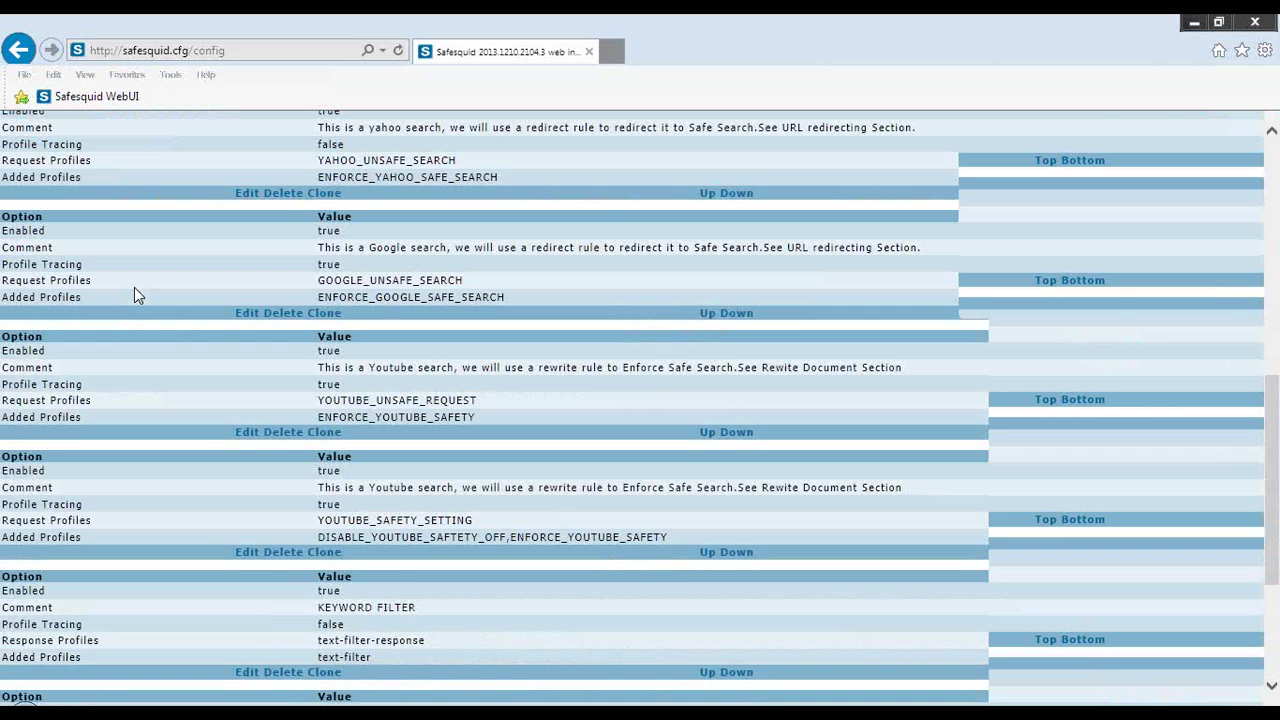
scroll(134, 287, "down", 1)
scroll(134, 287, "up", 2)
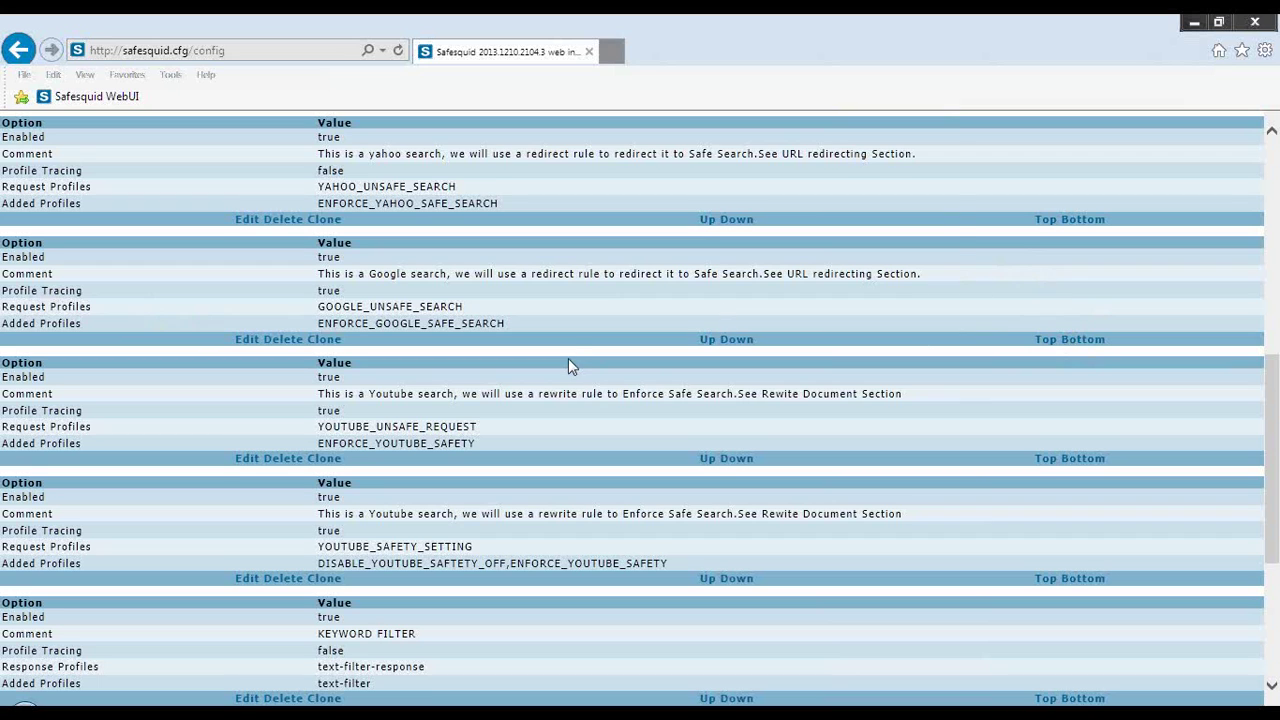
scroll(568, 363, "up", 1)
scroll(568, 358, "up", 3)
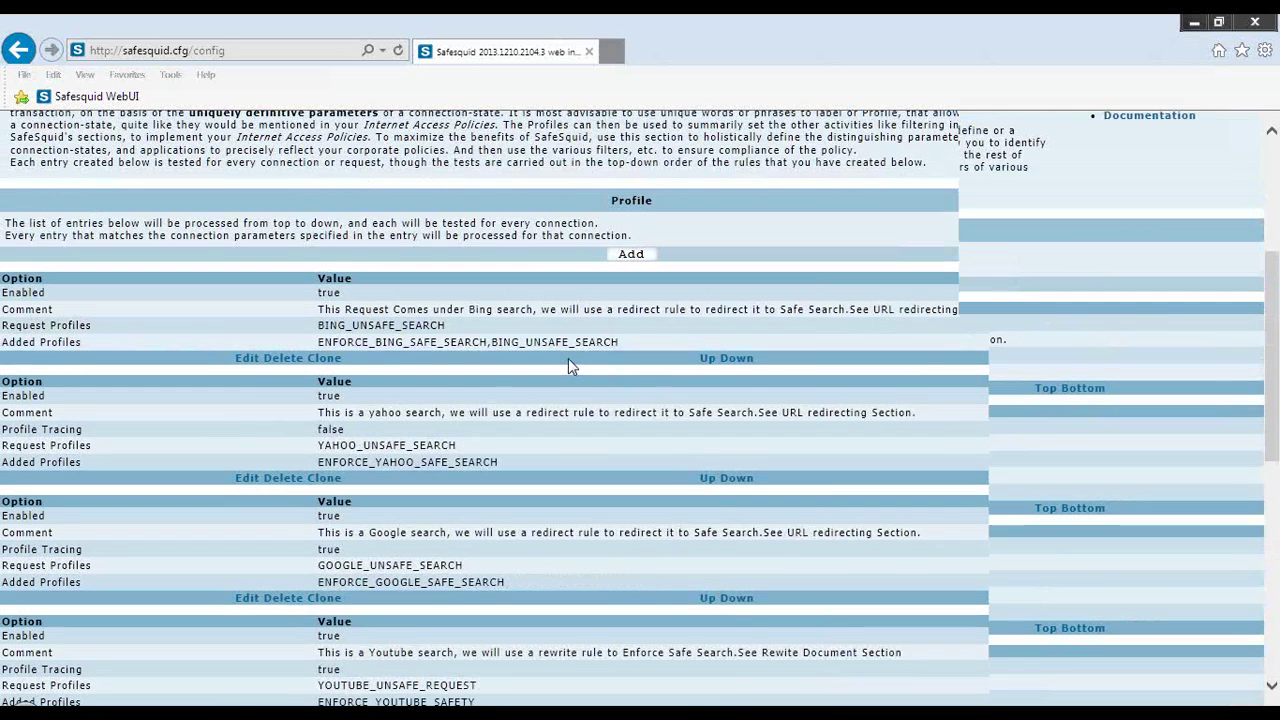
scroll(568, 358, "up", 4)
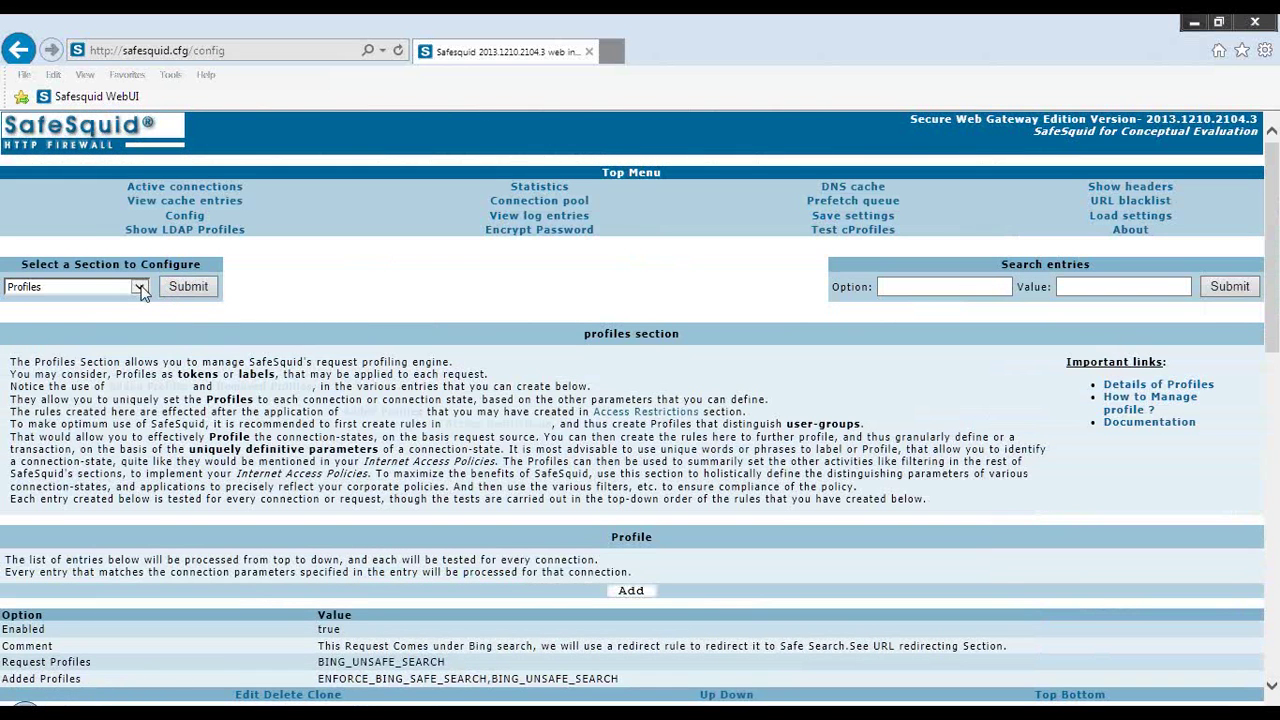
left_click(146, 289)
- Load URL redirecting and review the Bing, Yahoo and Google safe-search redirects, e.g. $1&safe=active
left_click(143, 292)
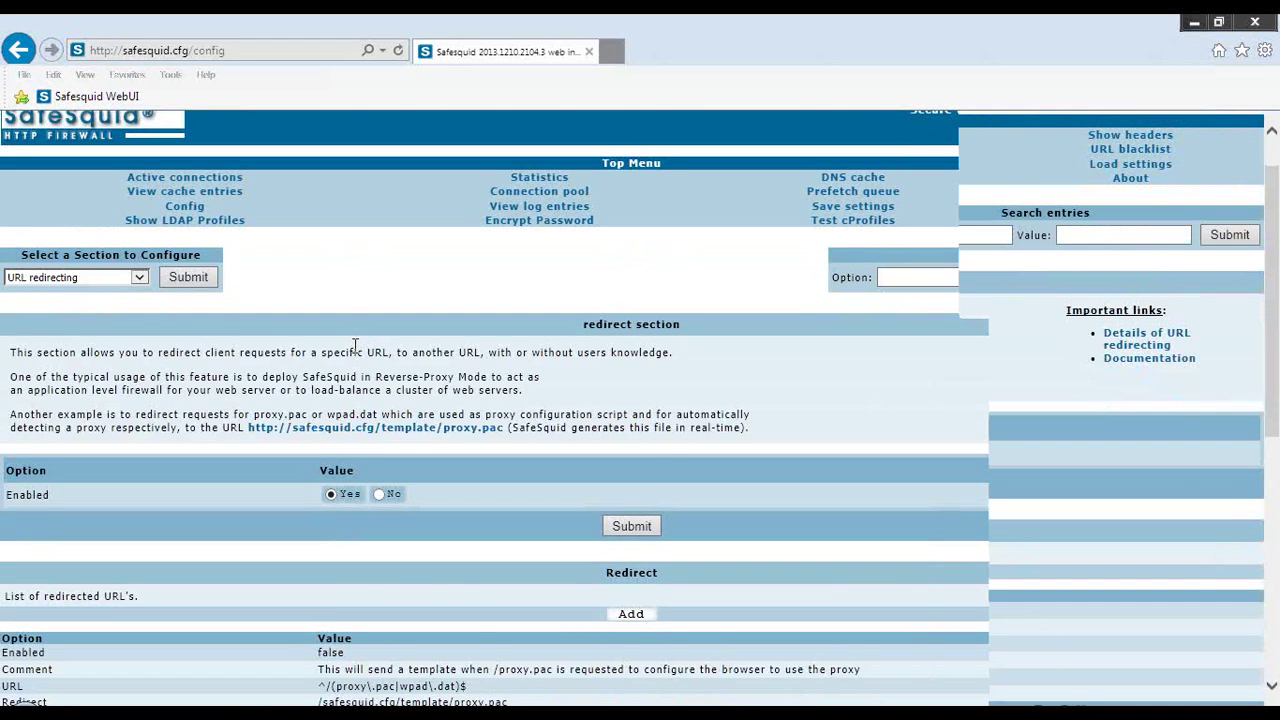
scroll(355, 345, "down", 2)
scroll(353, 345, "down", 3)
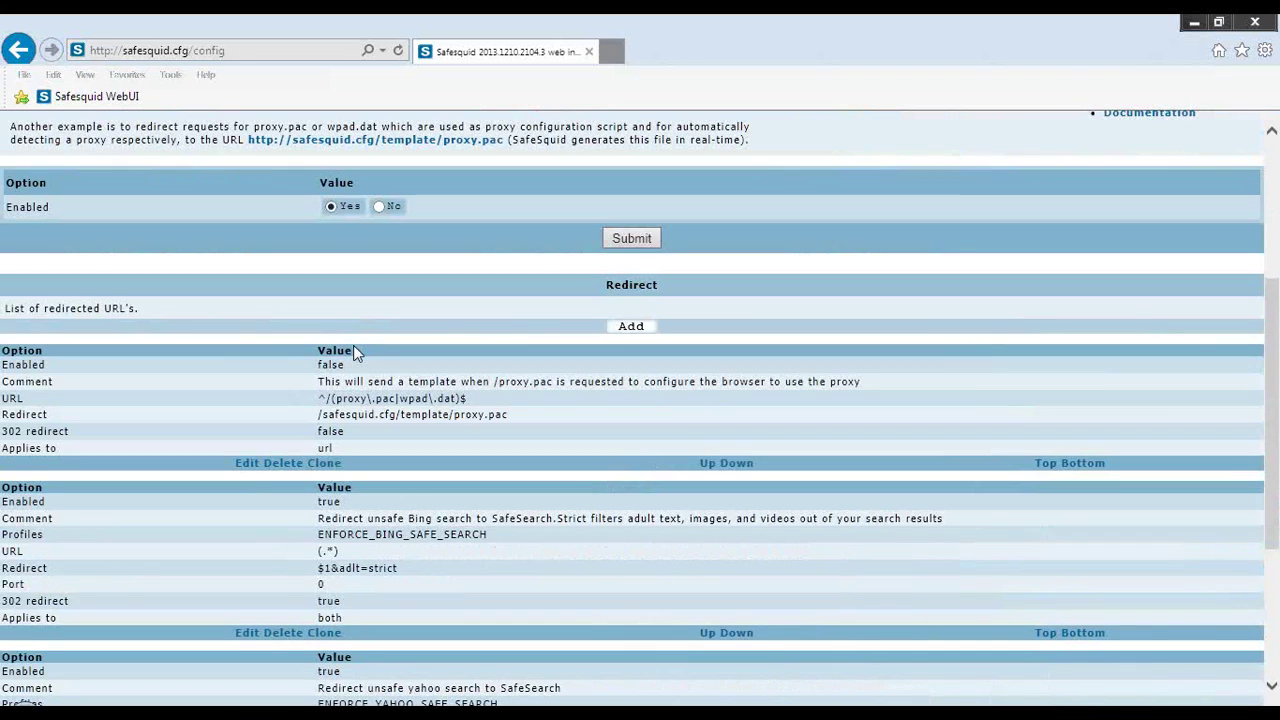
scroll(353, 350, "down", 4)
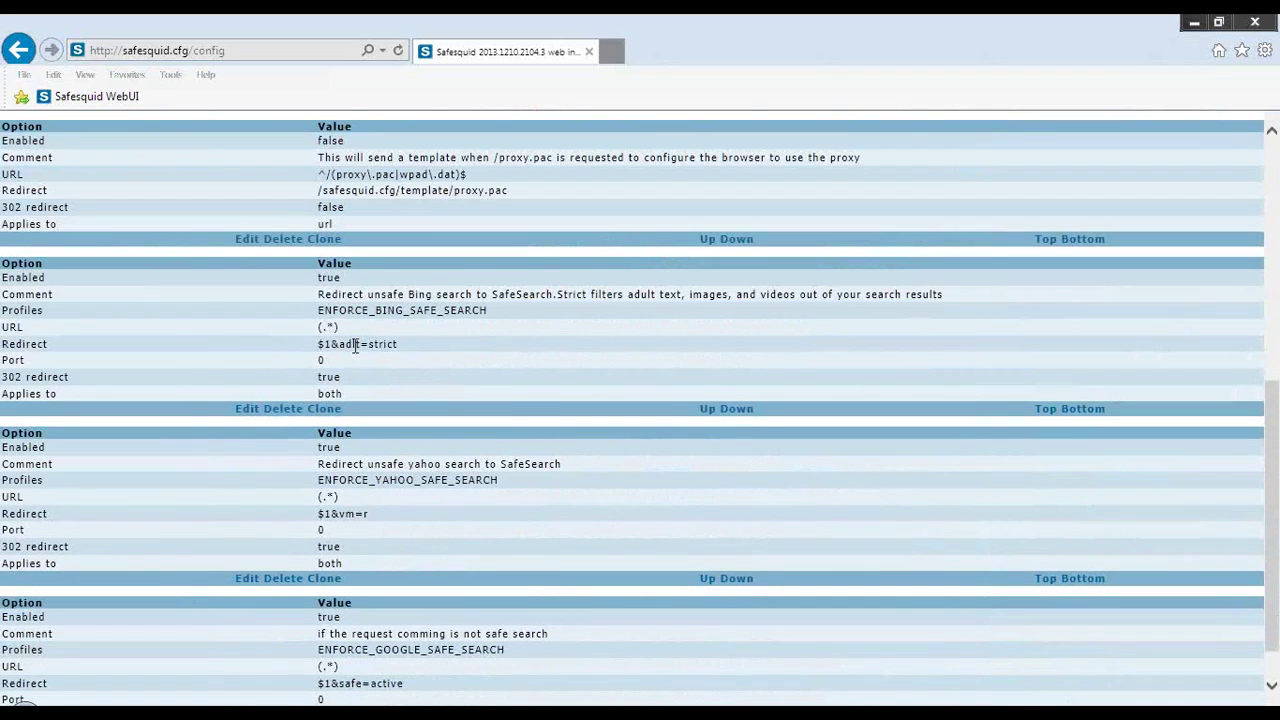
scroll(354, 345, "down", 1)
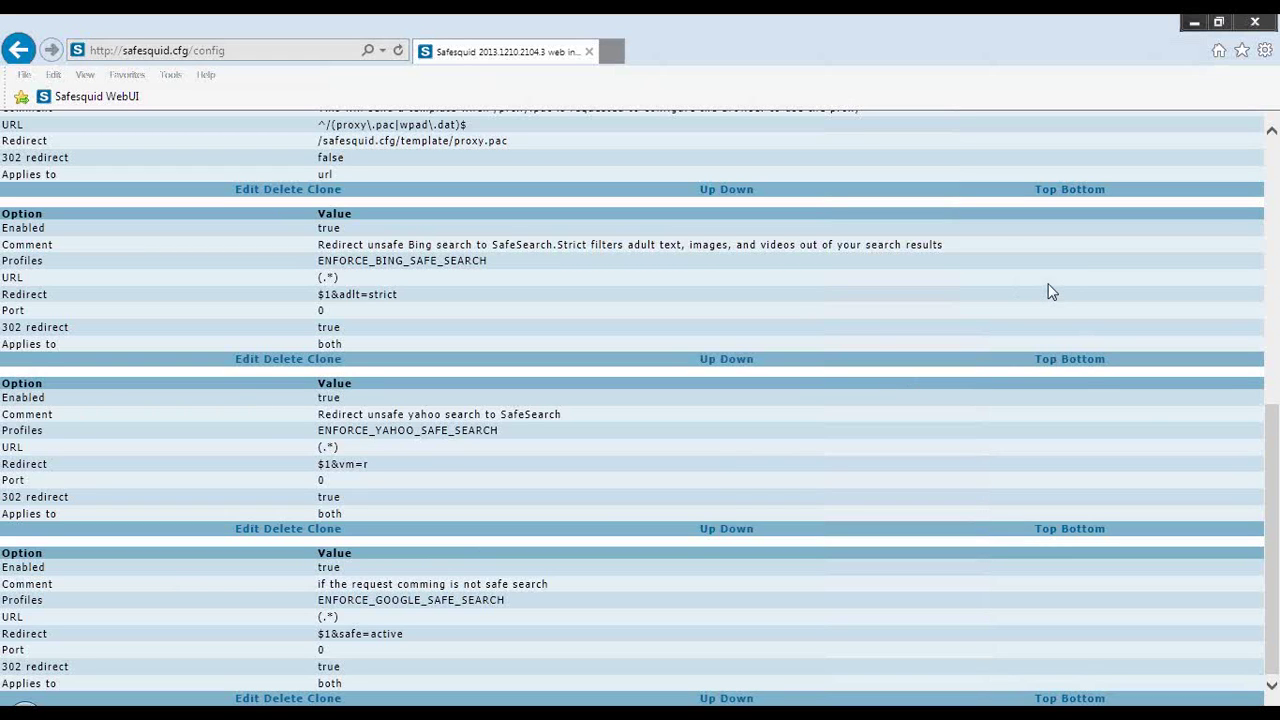
scroll(881, 331, "up", 5)
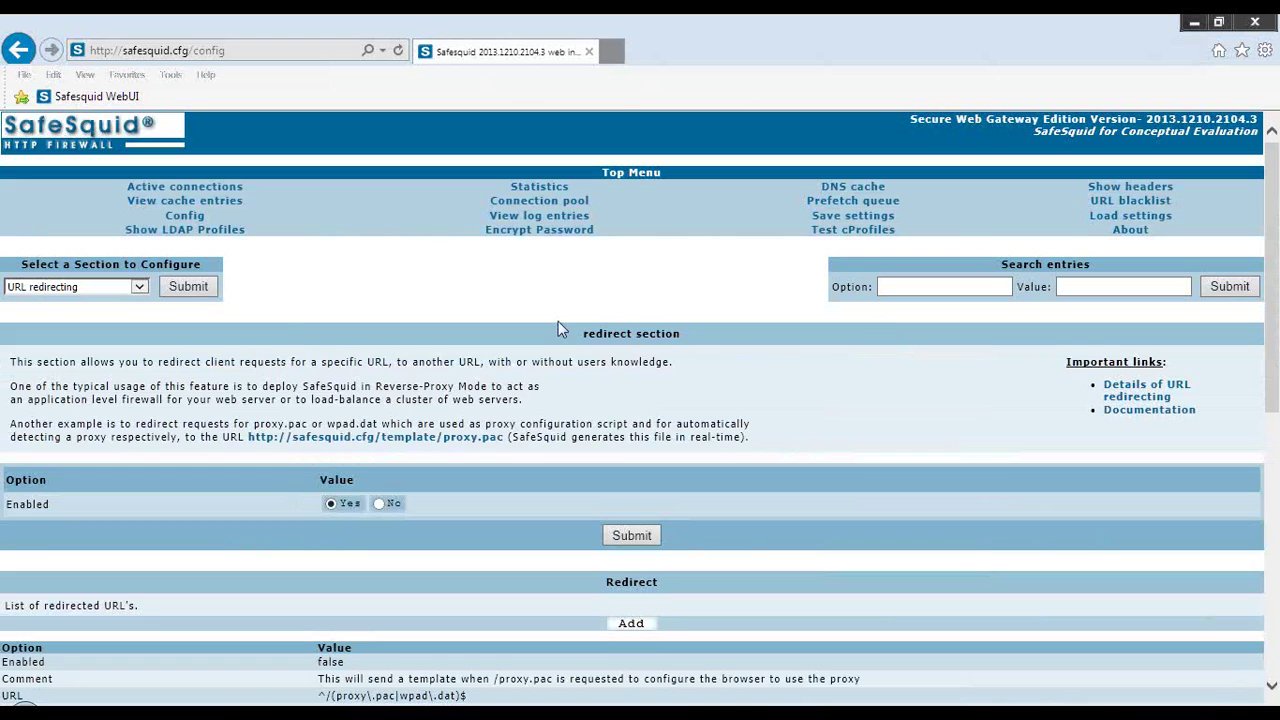
left_click(136, 285)
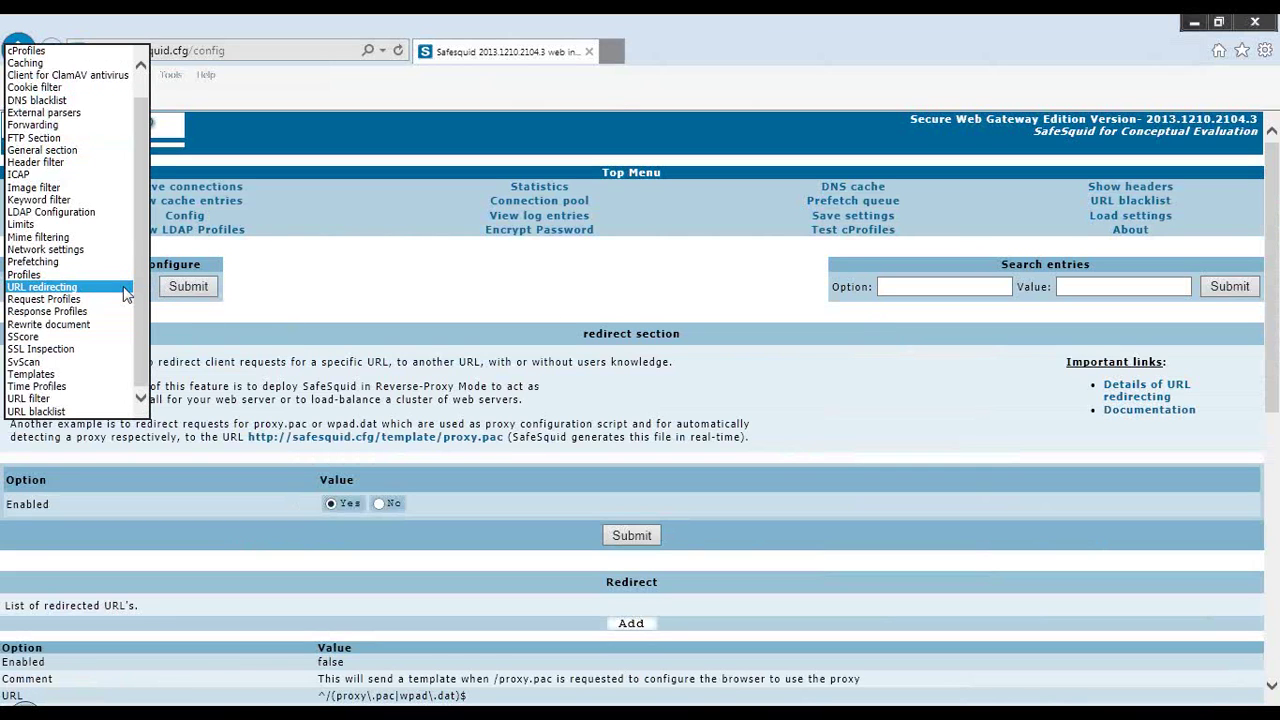
- Load Response Profiles and view its text/html entry adding the text-filter-response profile
left_click(105, 311)
left_click(188, 287)
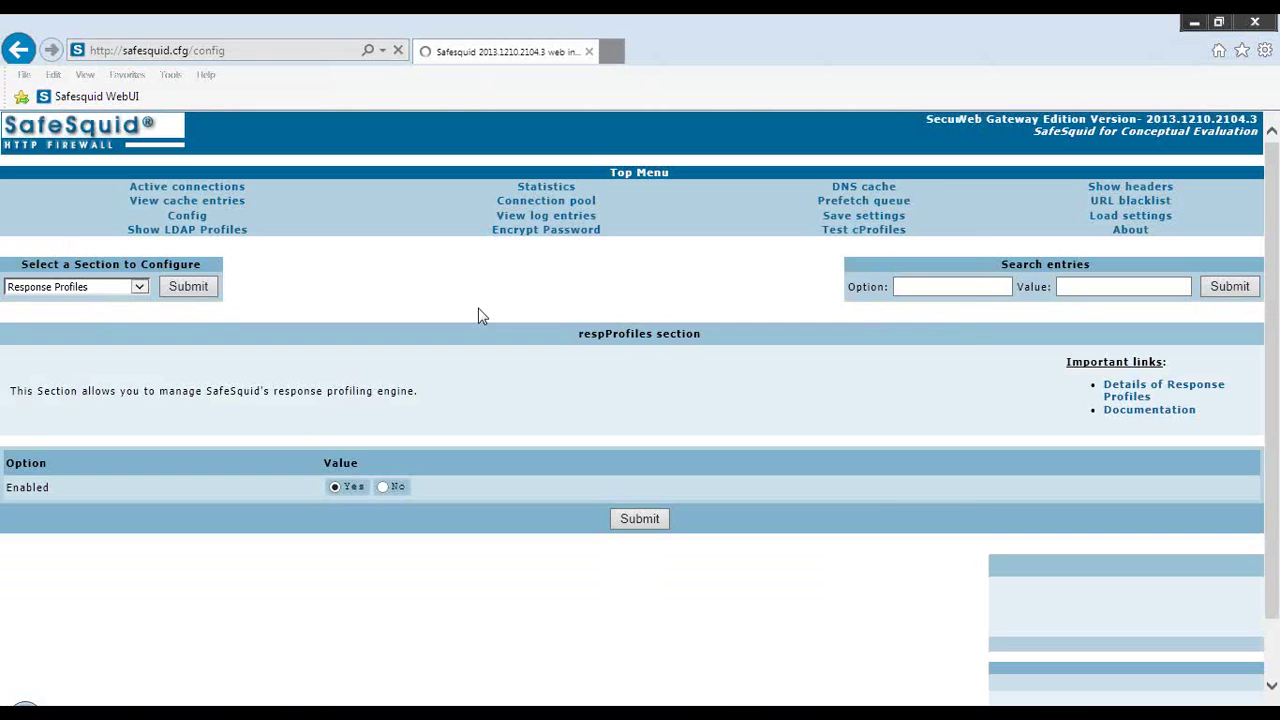
scroll(480, 316, "down", 1)
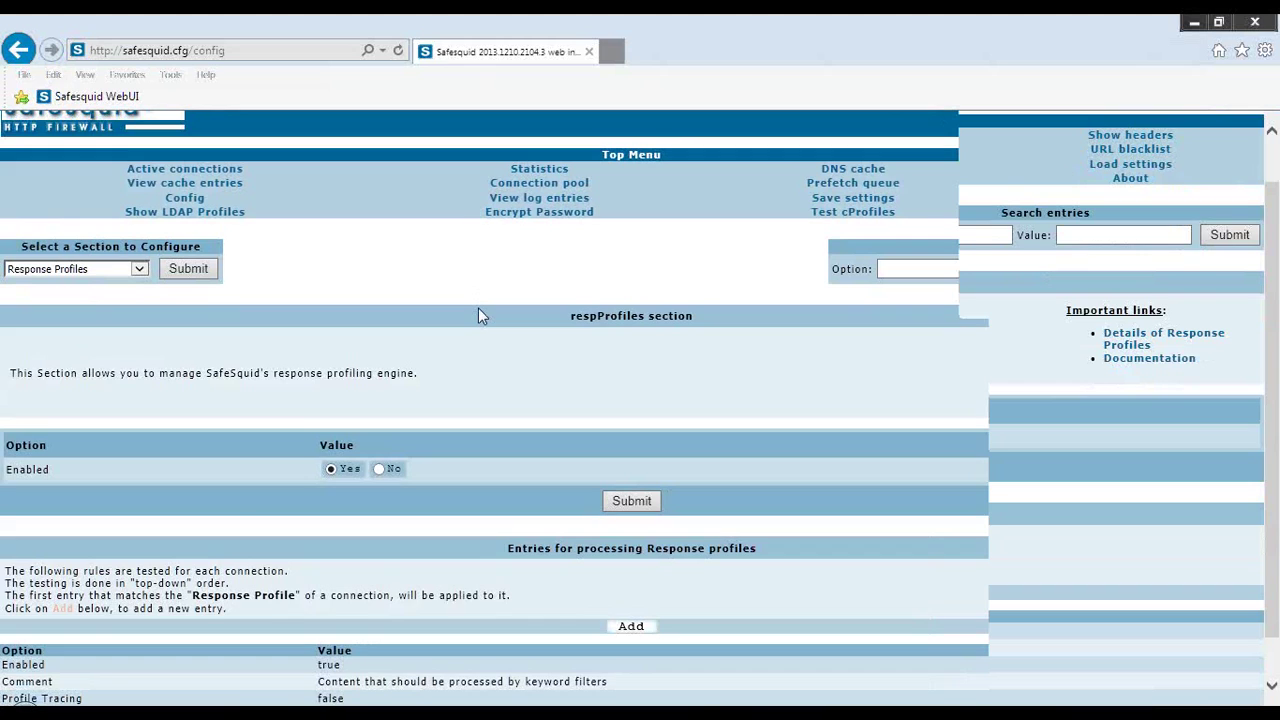
scroll(478, 315, "down", 2)
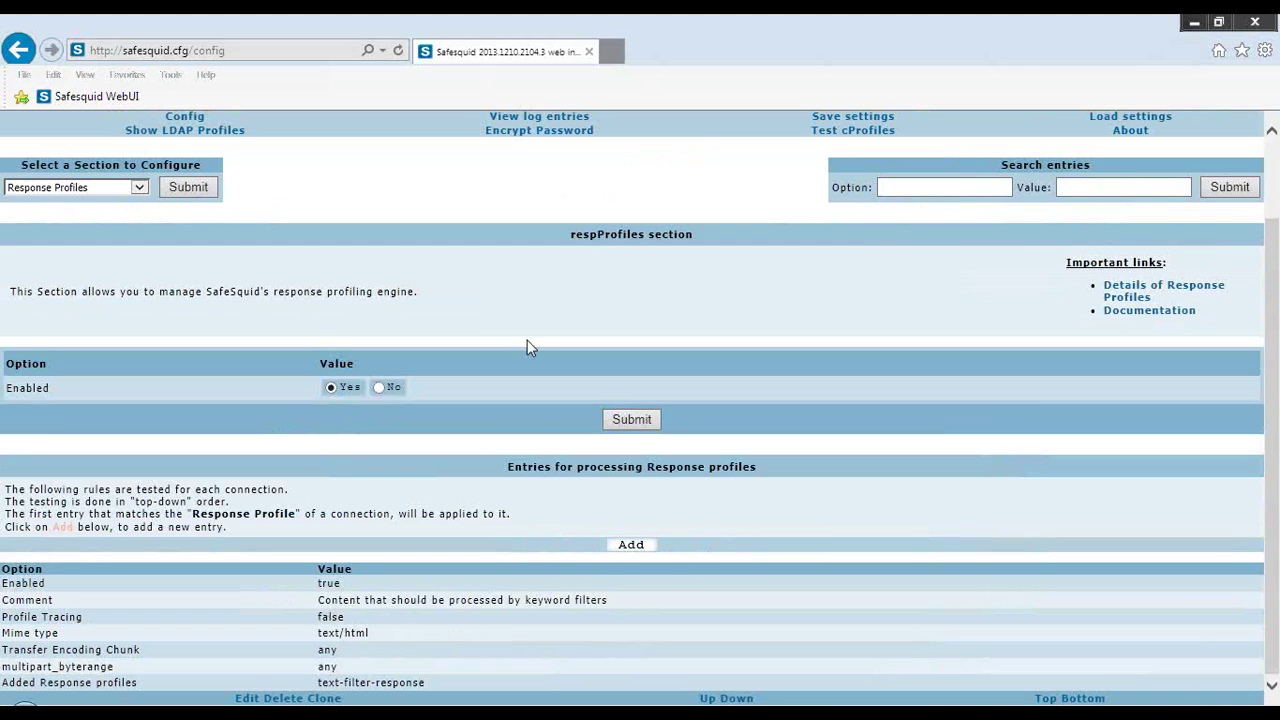
- Start a new Response Profiles entry, read each option's help text, then leave without saving
left_click(631, 547)
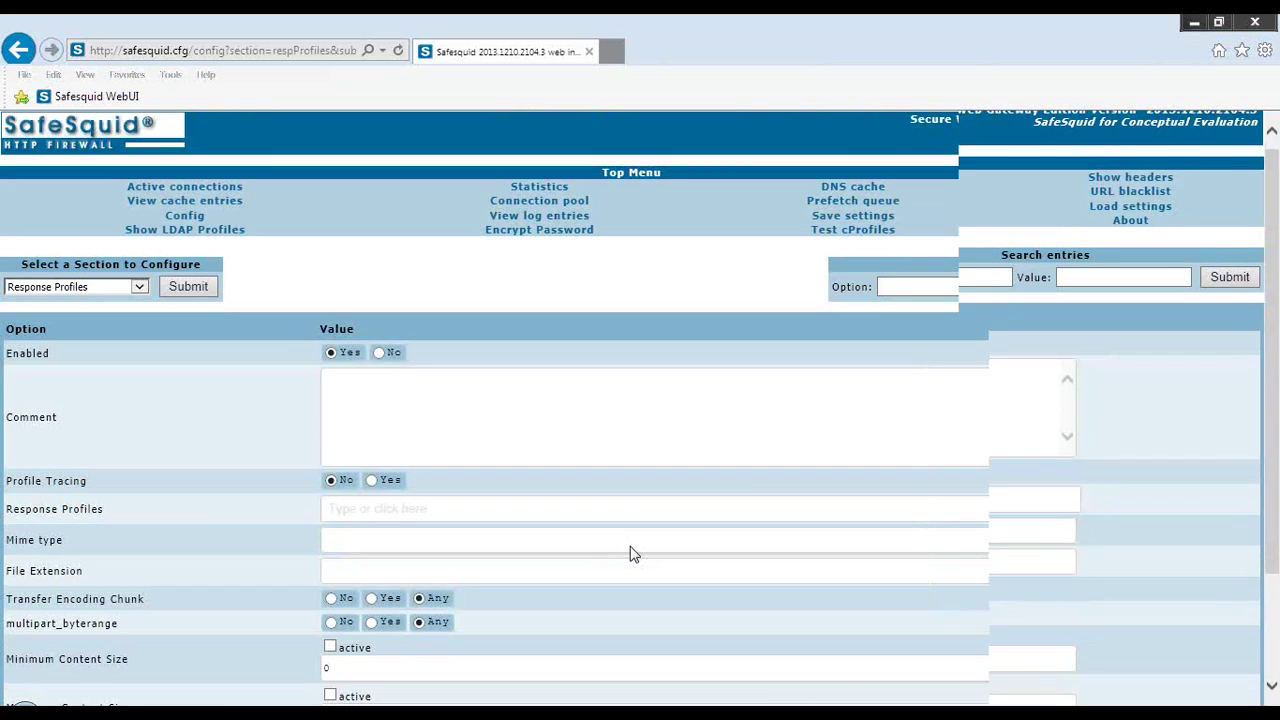
scroll(630, 553, "down", 2)
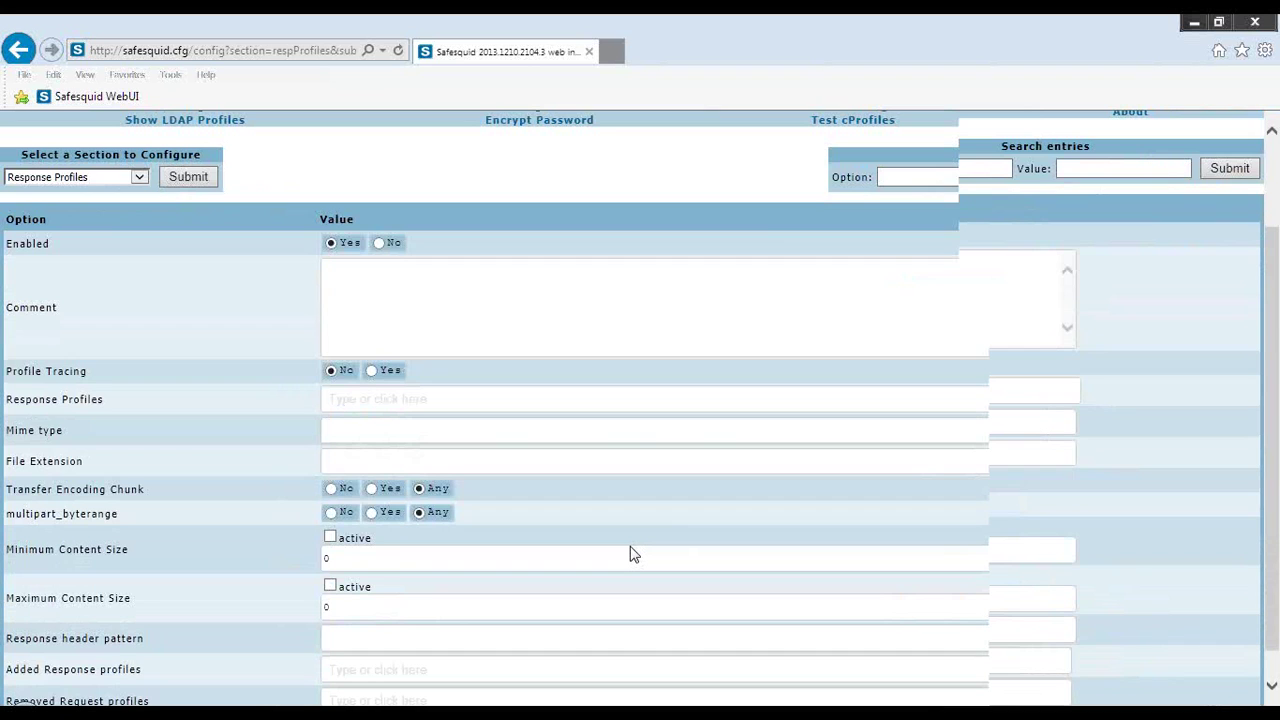
scroll(630, 553, "down", 1)
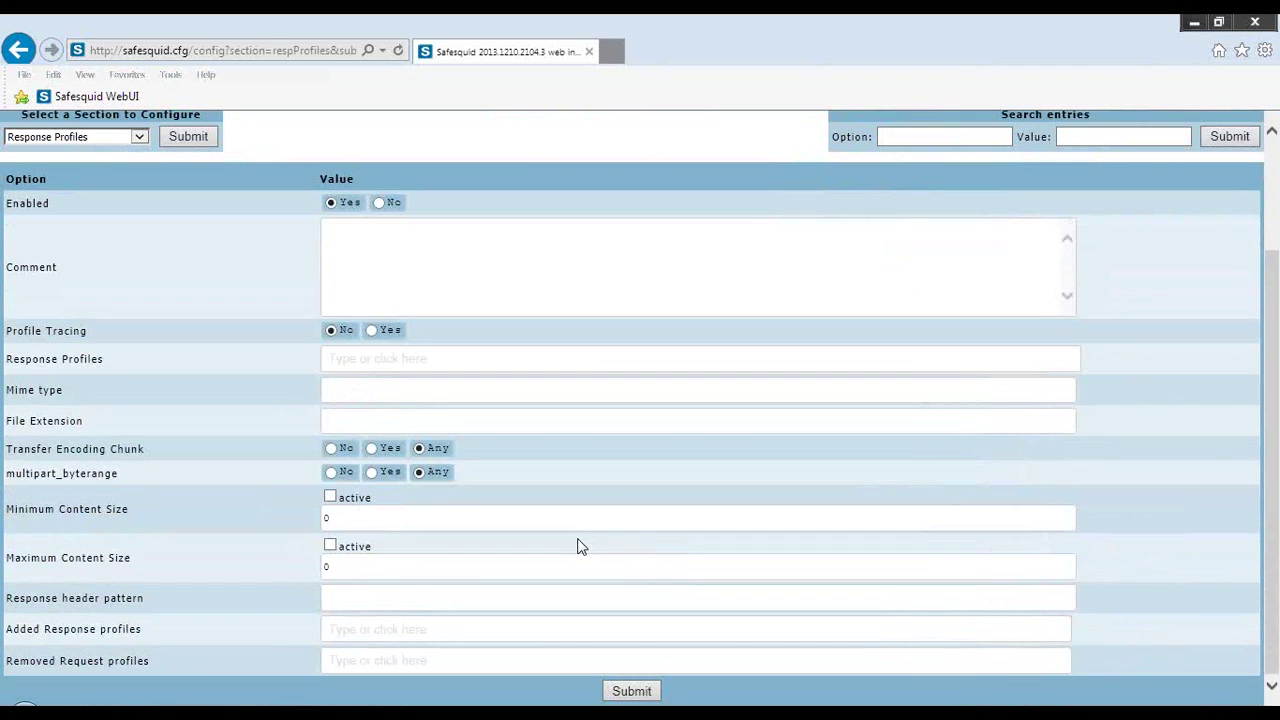
mouse_move(112, 662)
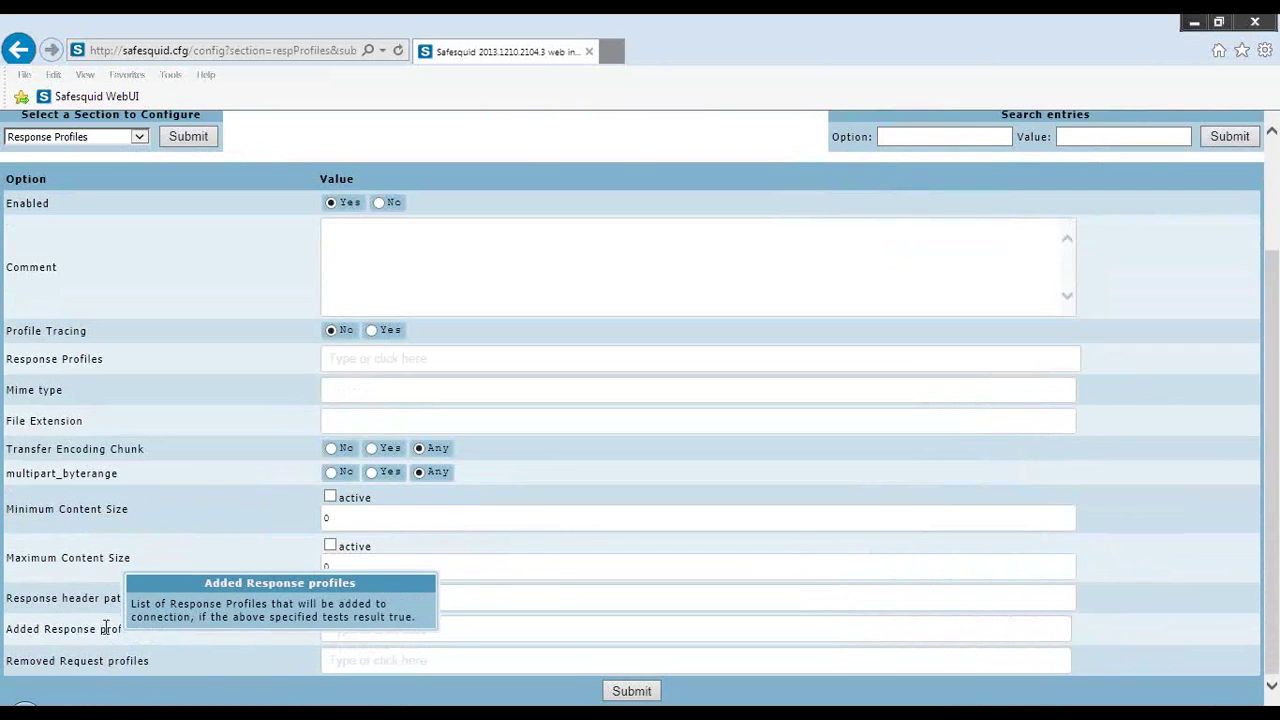
mouse_move(98, 598)
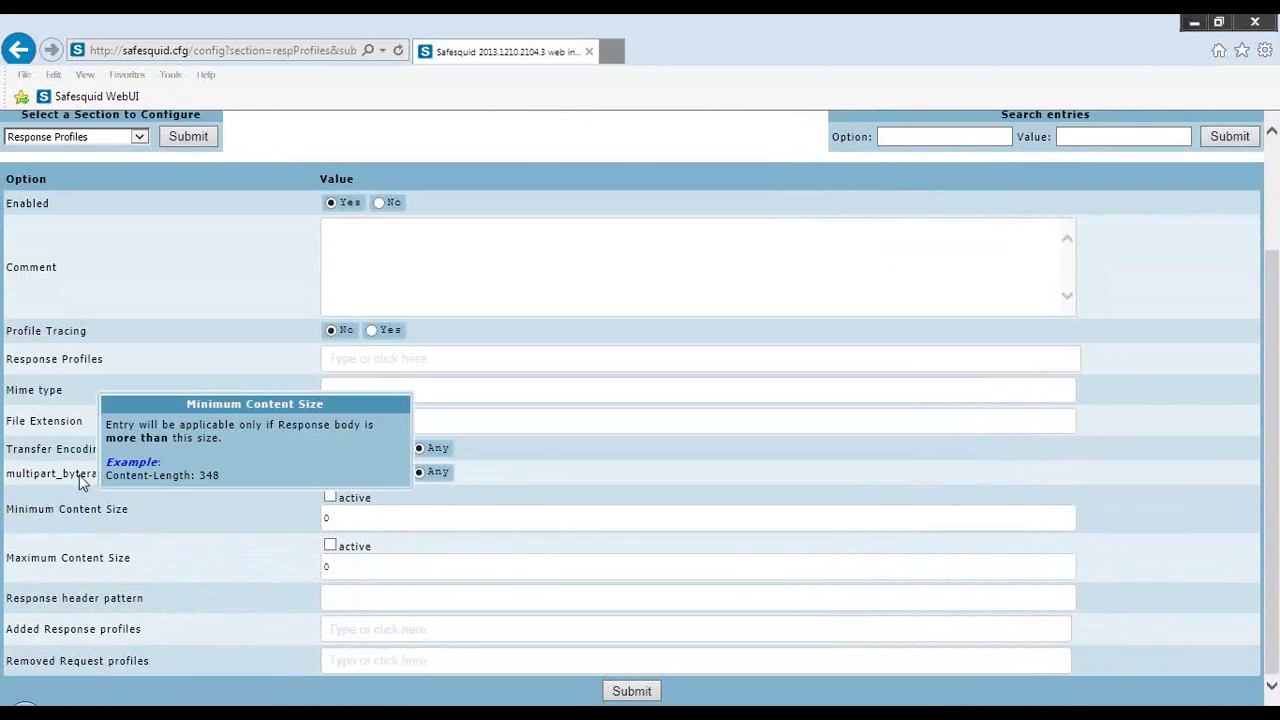
mouse_move(89, 453)
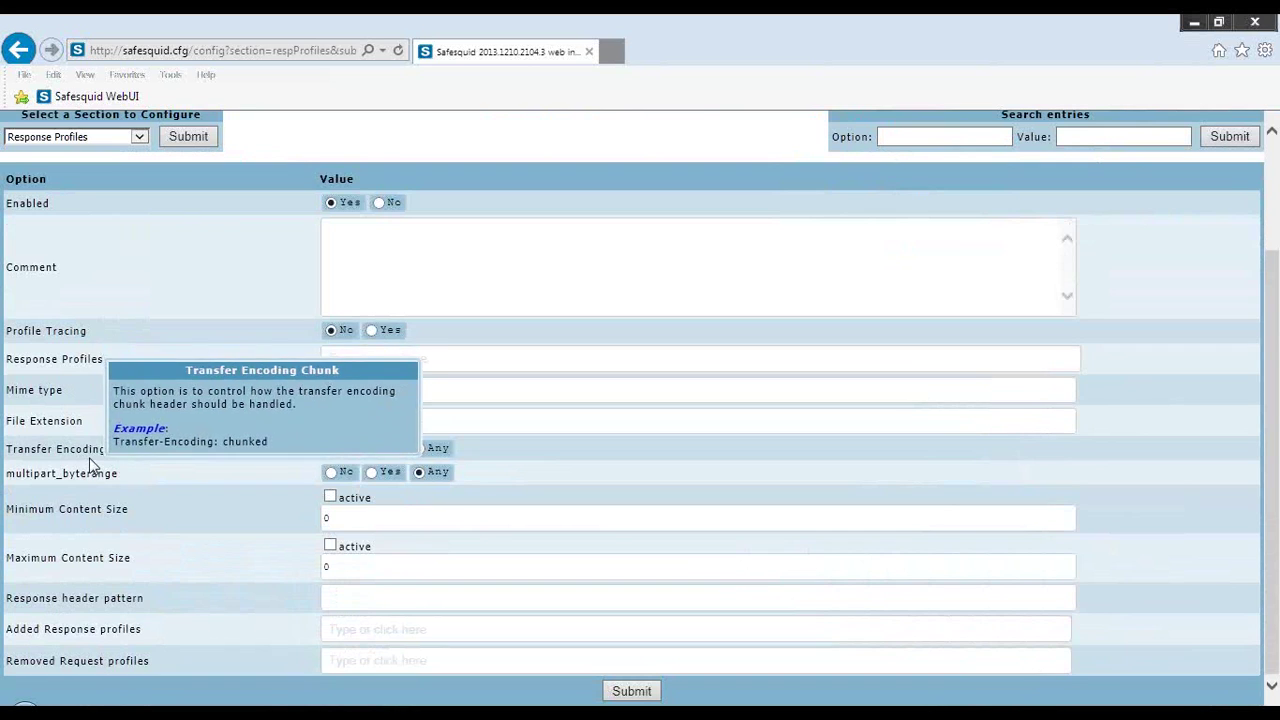
mouse_move(66, 390)
mouse_move(70, 362)
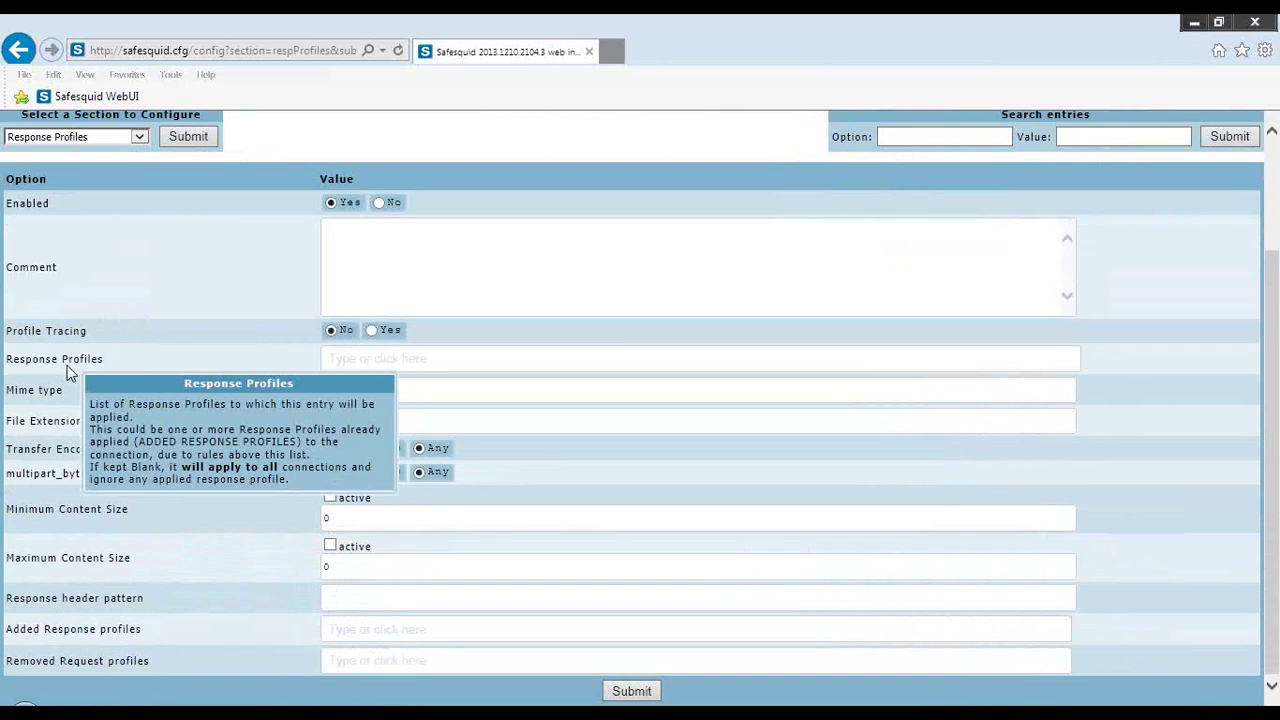
mouse_move(80, 333)
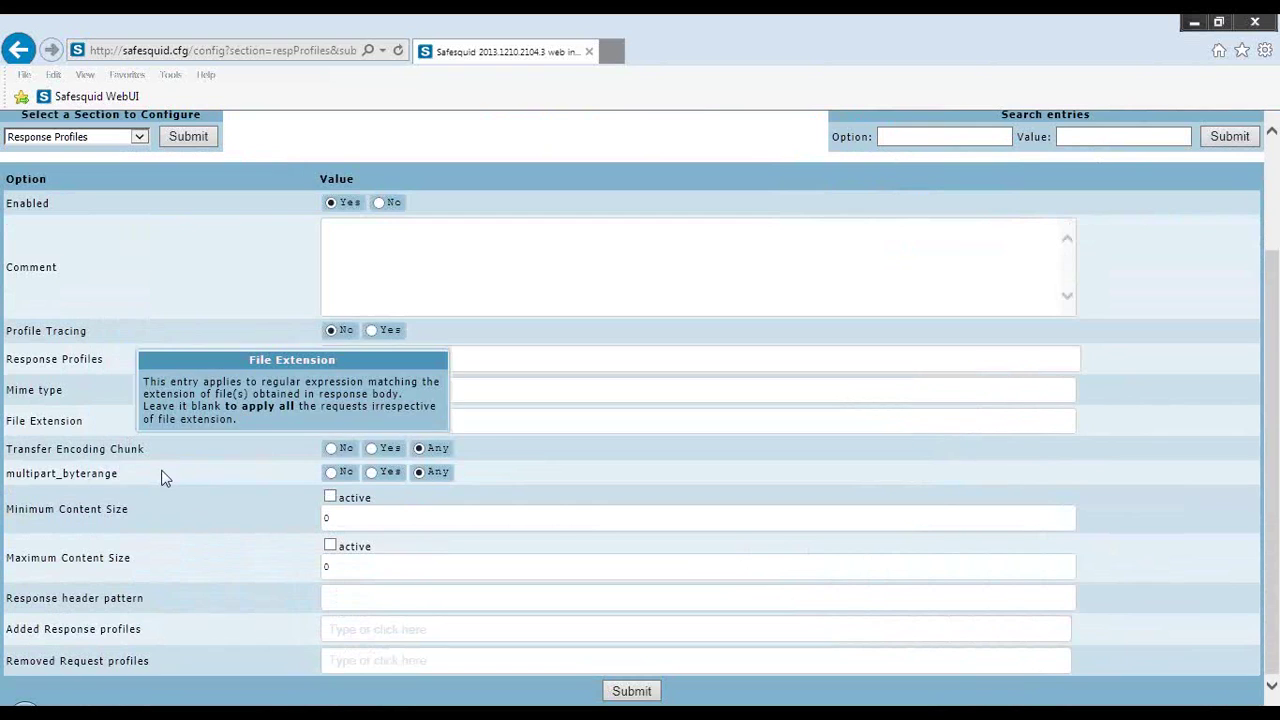
mouse_move(170, 484)
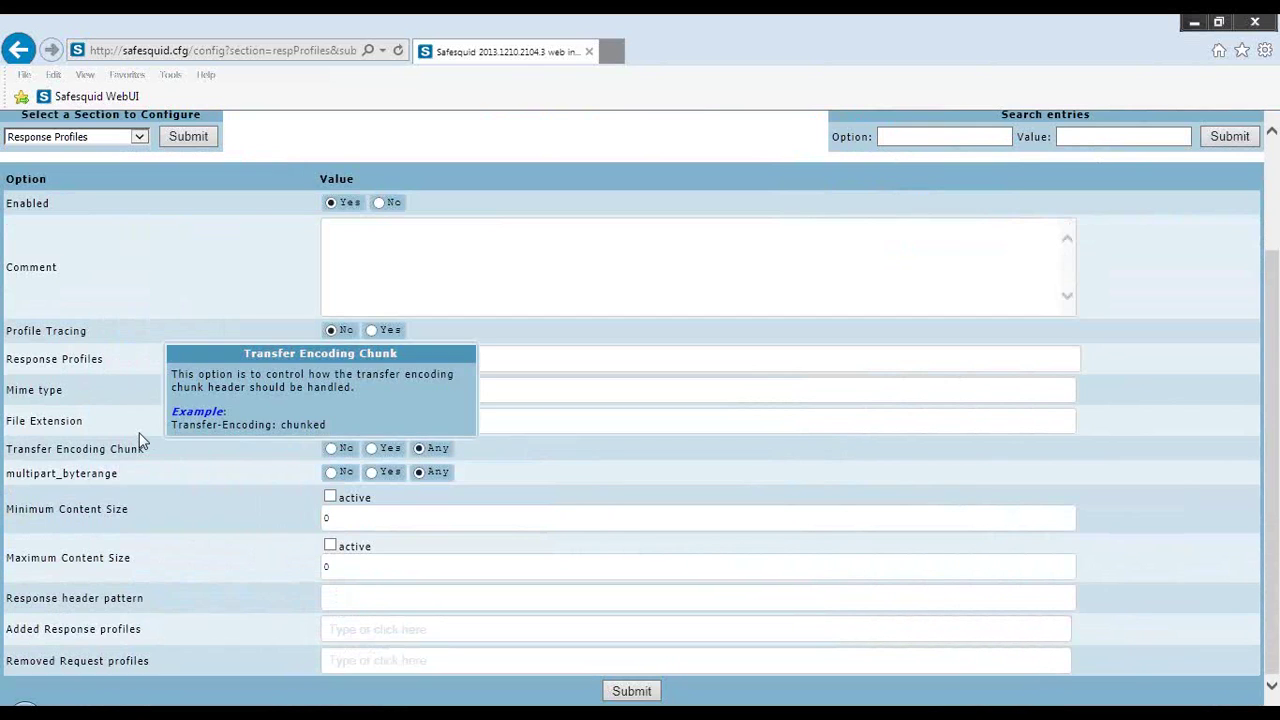
mouse_move(236, 405)
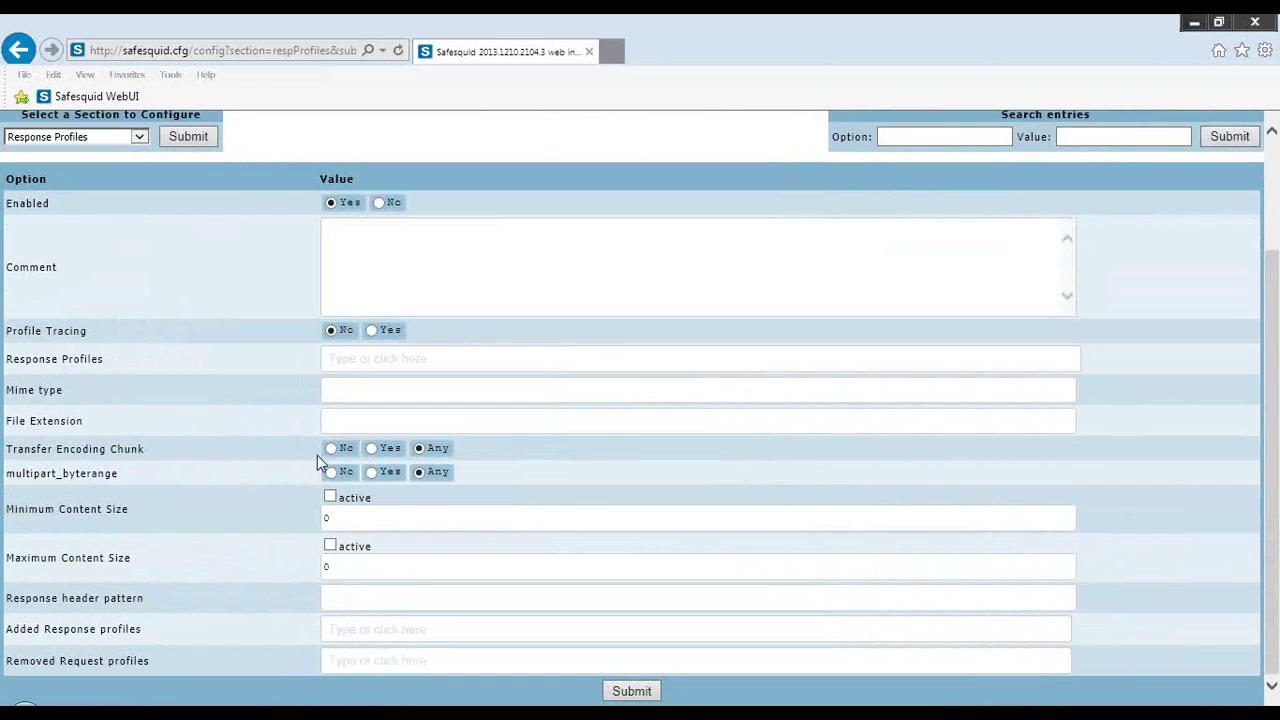
mouse_move(294, 460)
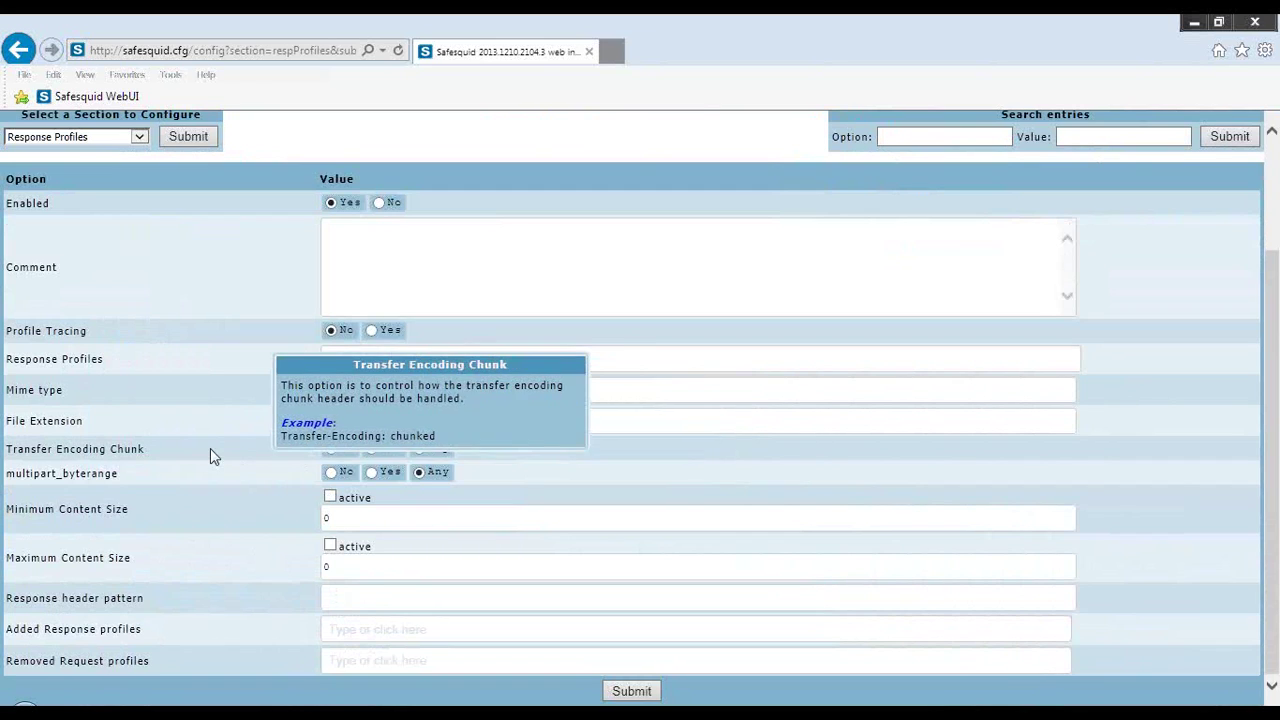
left_click(201, 146)
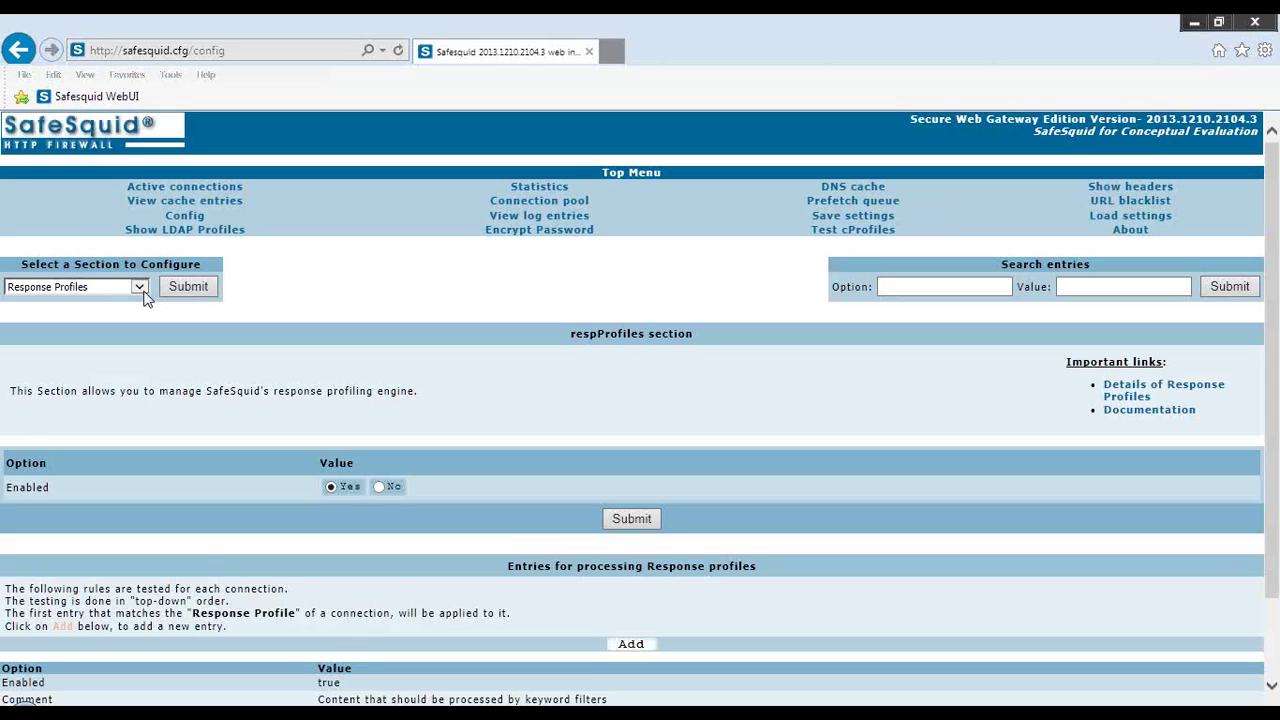
- Choose SScore as the next section to configure
left_click(141, 289)
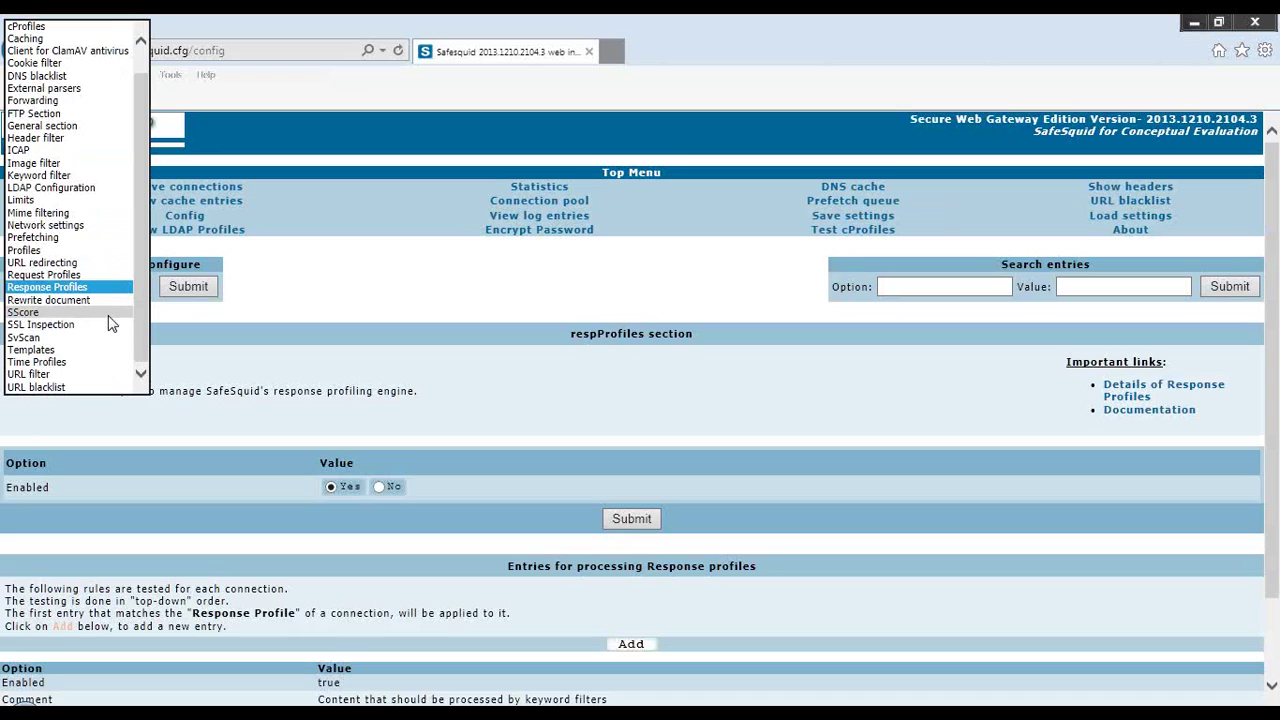
left_click(110, 313)
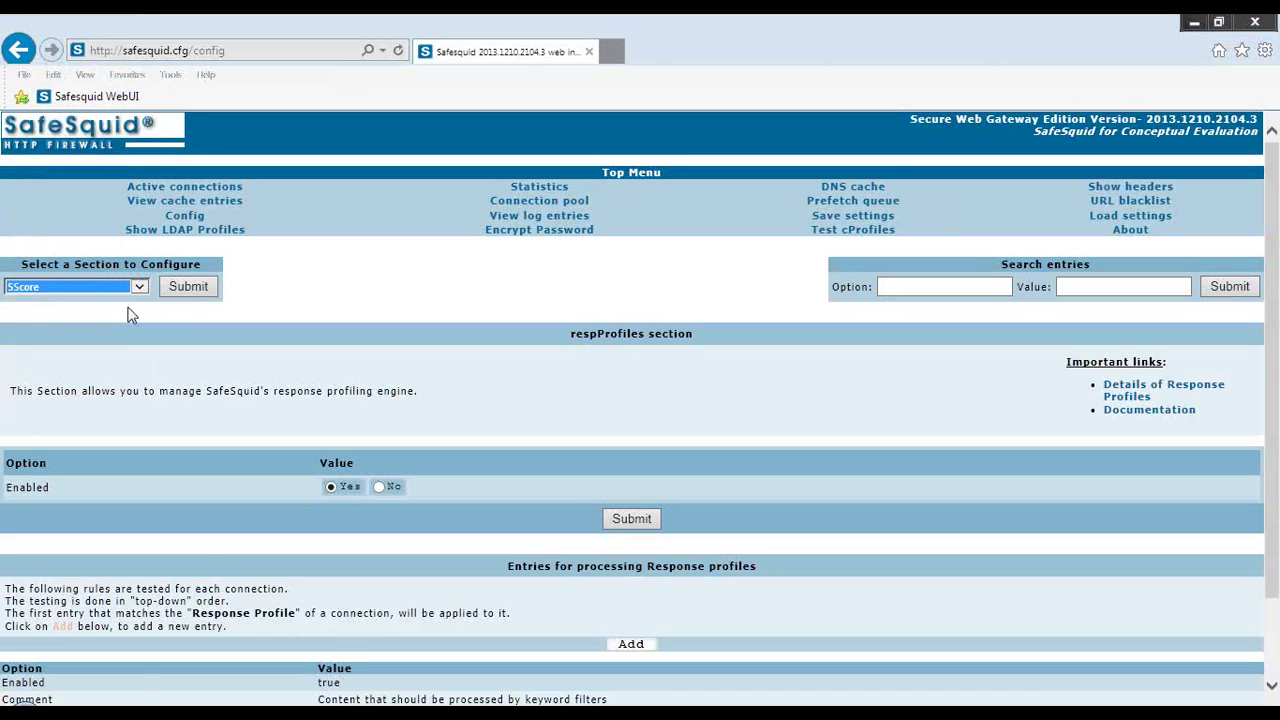
- Load the SScore section and begin a new entry below its WEBPROXY and SSCORE_CLASSIFIED entries
left_click(207, 292)
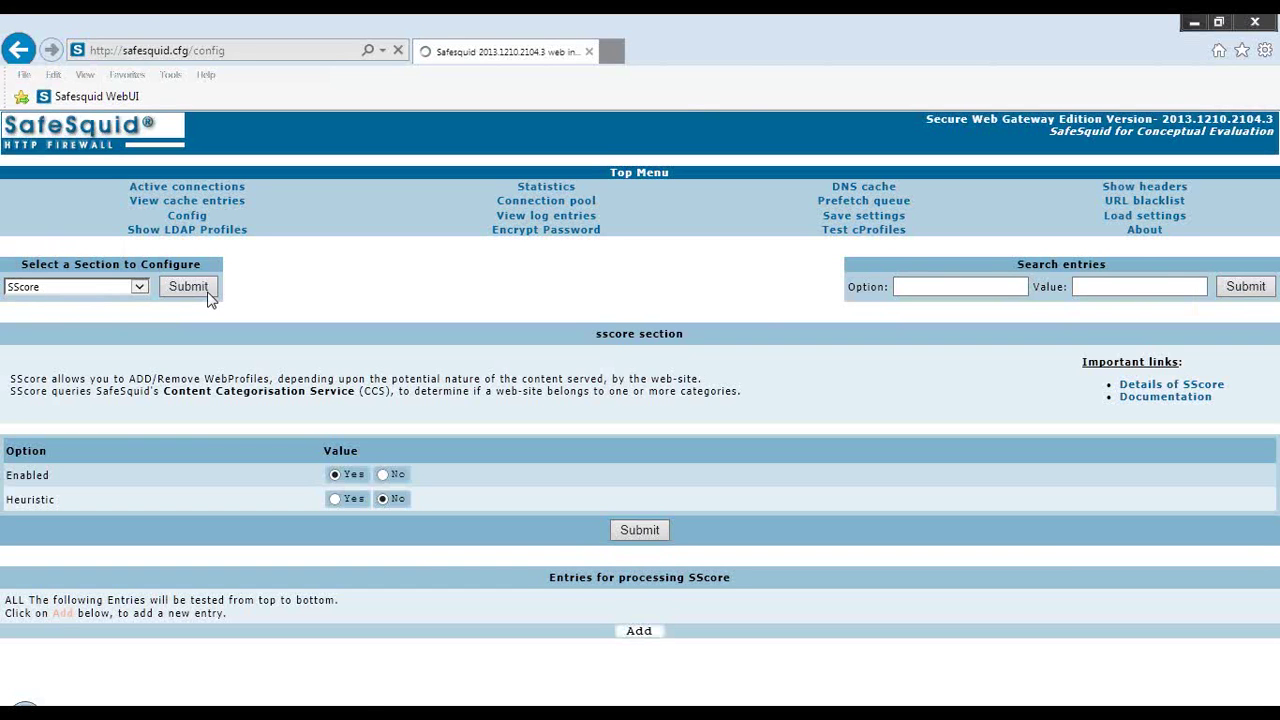
scroll(387, 306, "down", 1)
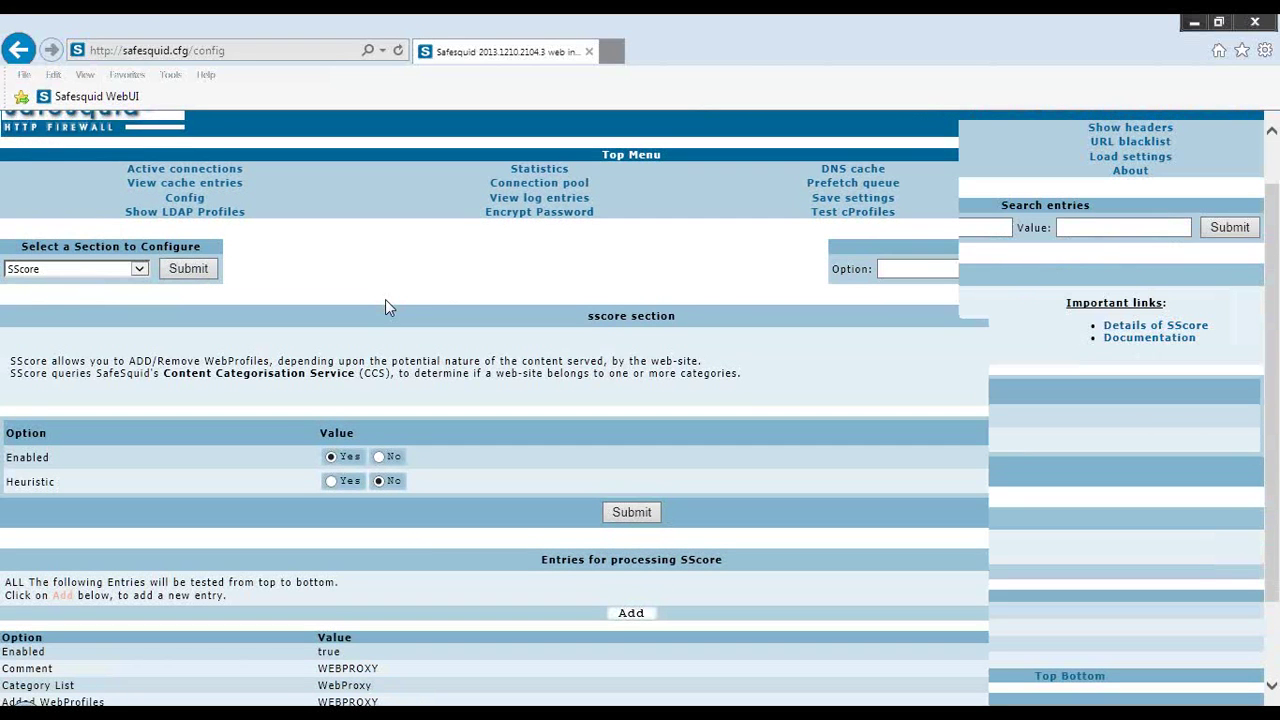
scroll(387, 306, "down", 3)
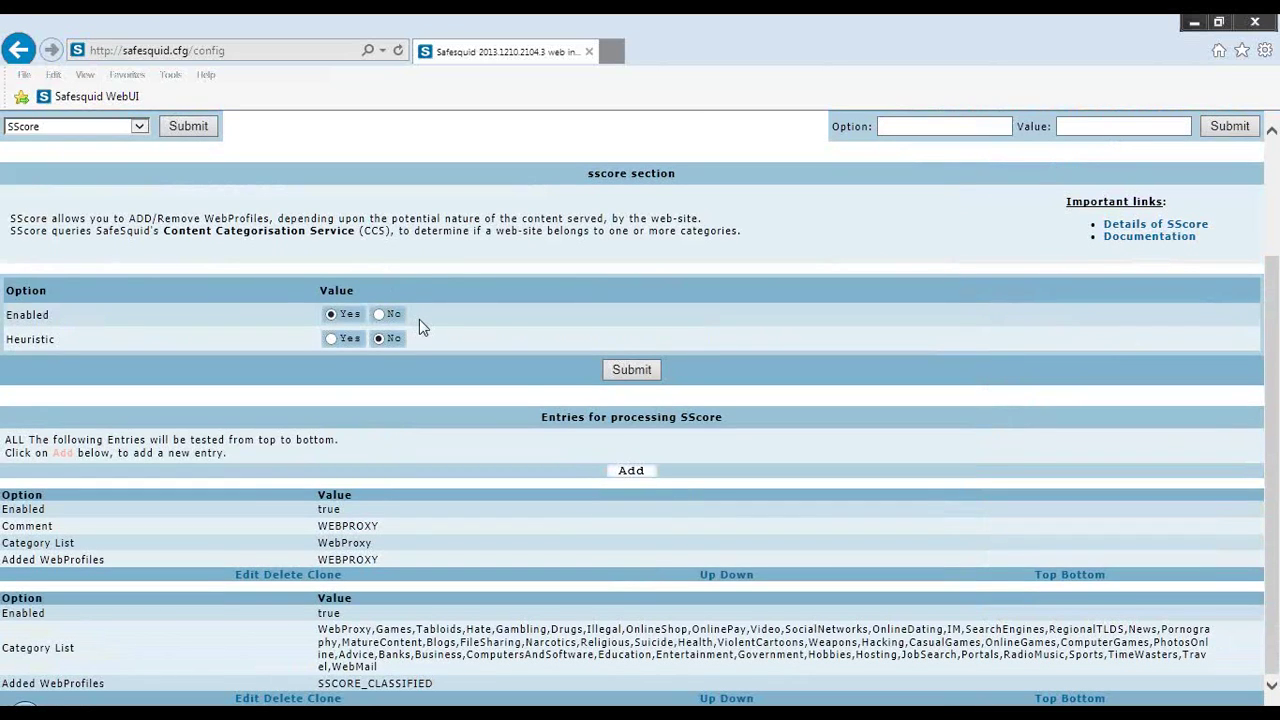
left_click(630, 471)
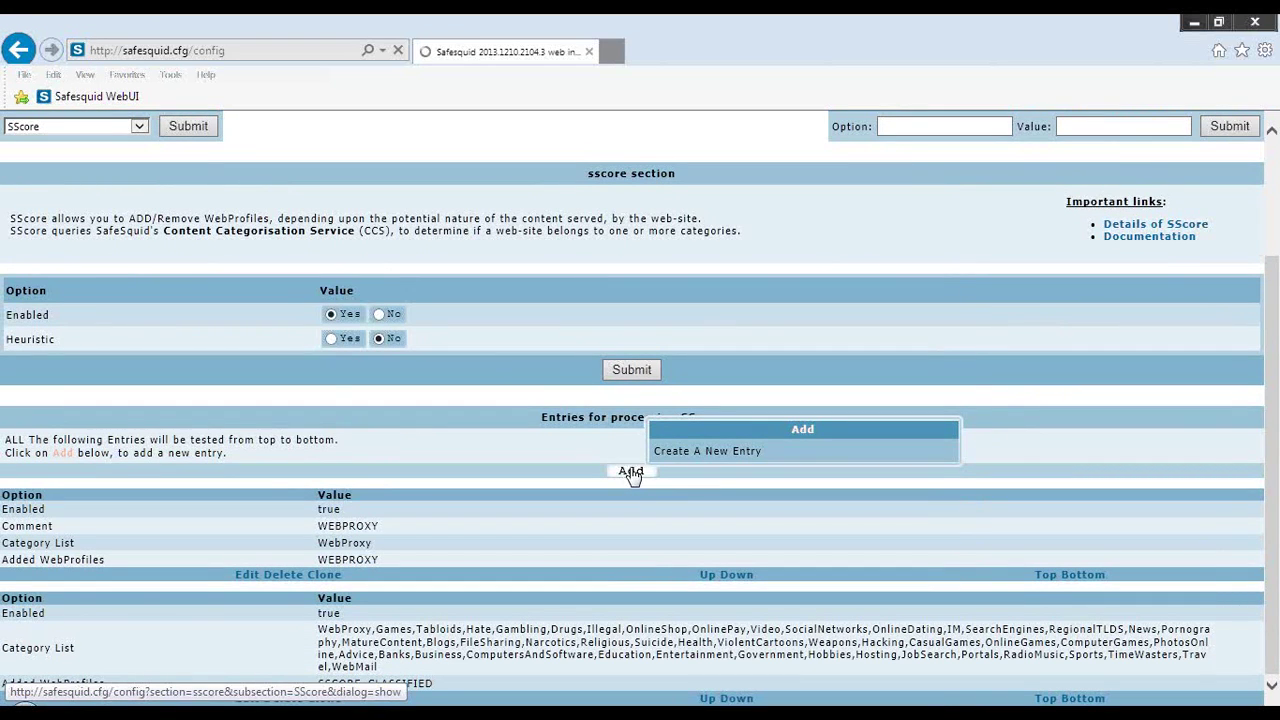
left_click(632, 473)
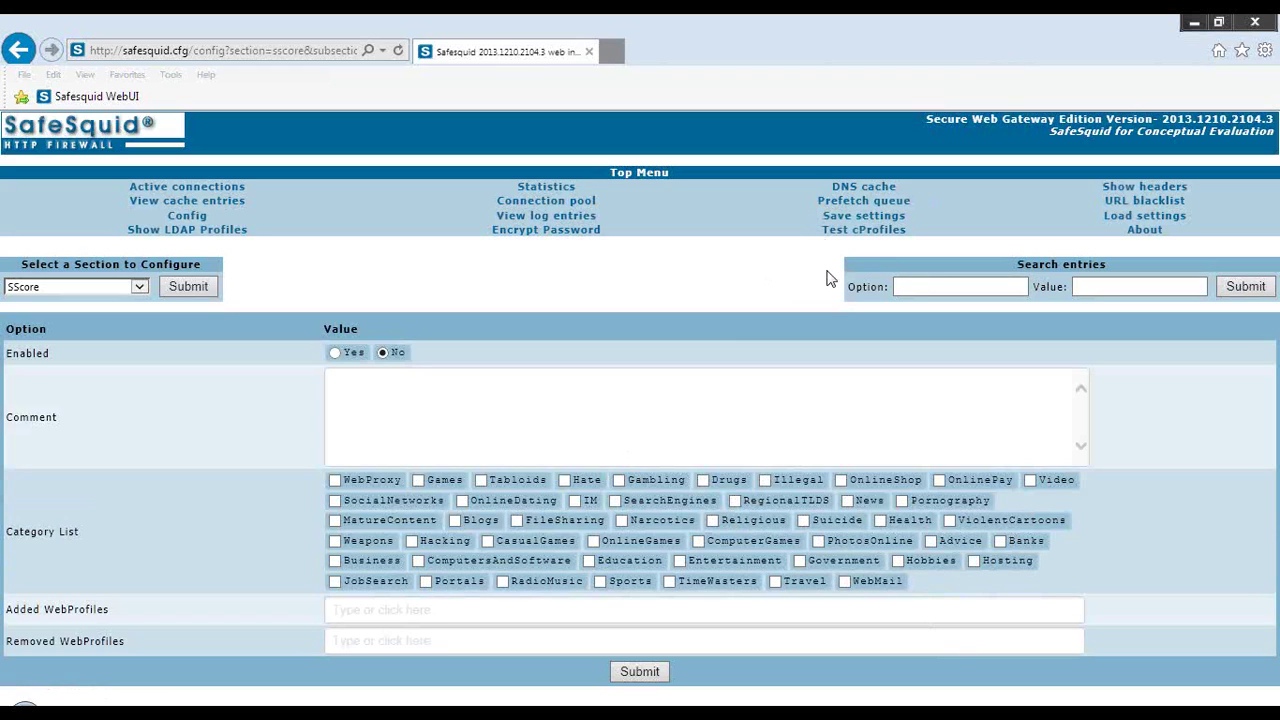
mouse_move(358, 485)
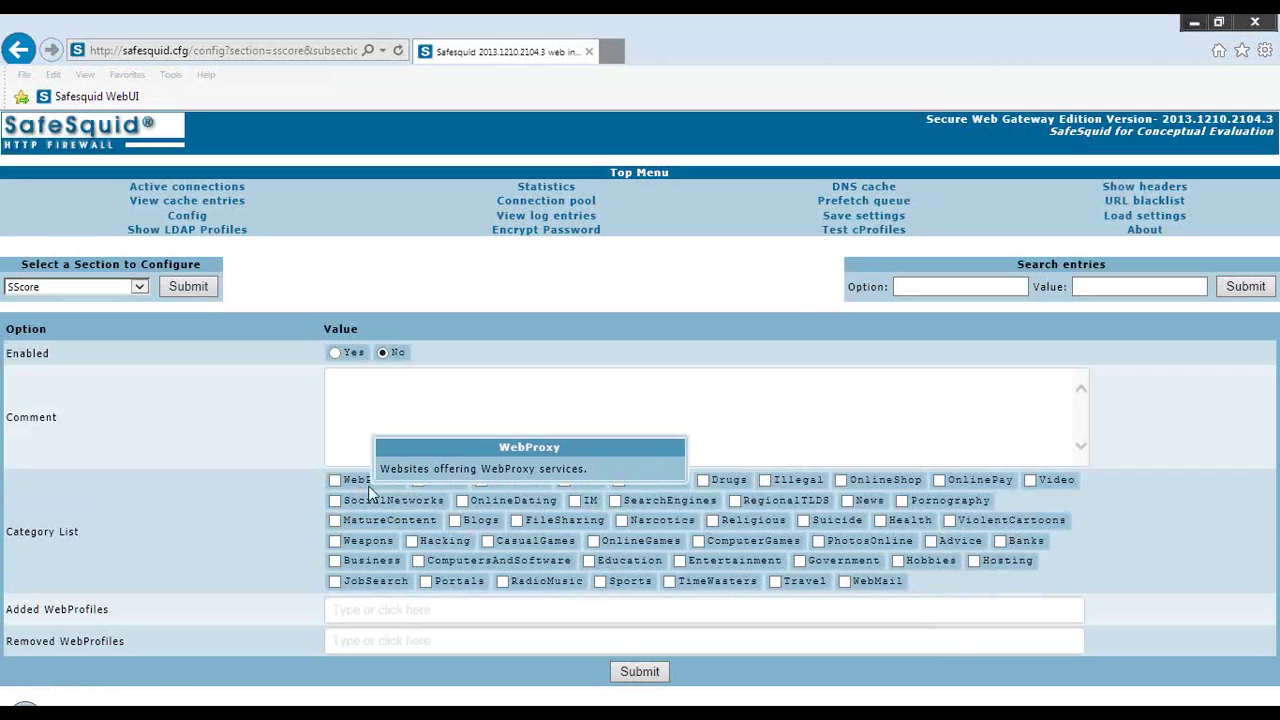
mouse_move(400, 505)
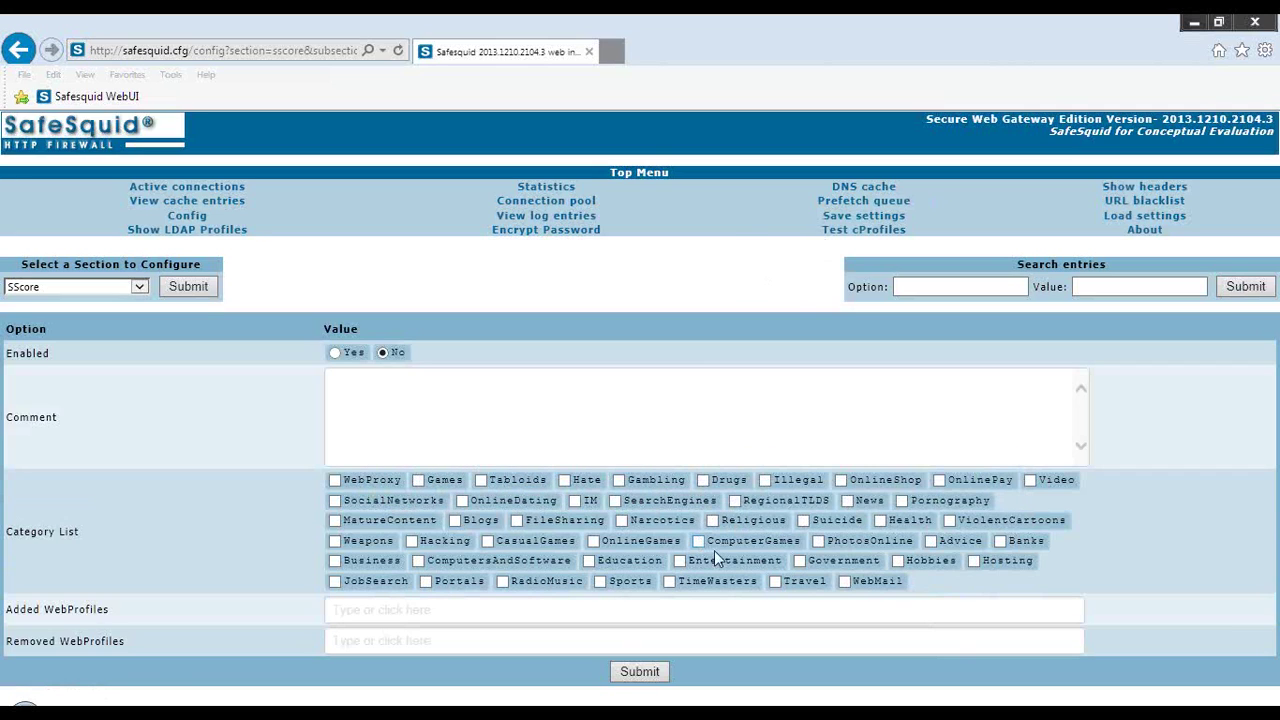
- Reload the SScore section and review its WEBPROXY and SSCORE_CLASSIFIED category entries
mouse_move(857, 568)
mouse_move(968, 482)
left_click(190, 287)
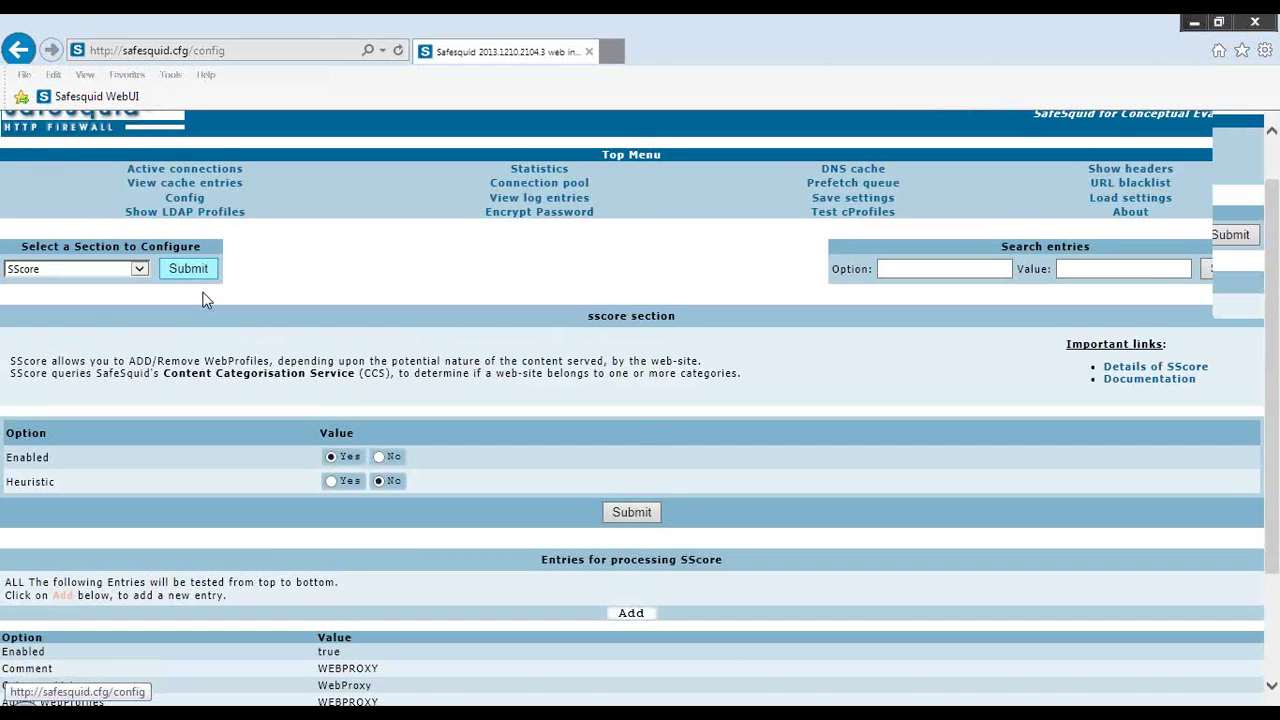
scroll(203, 299, "down", 1)
scroll(203, 299, "down", 1)
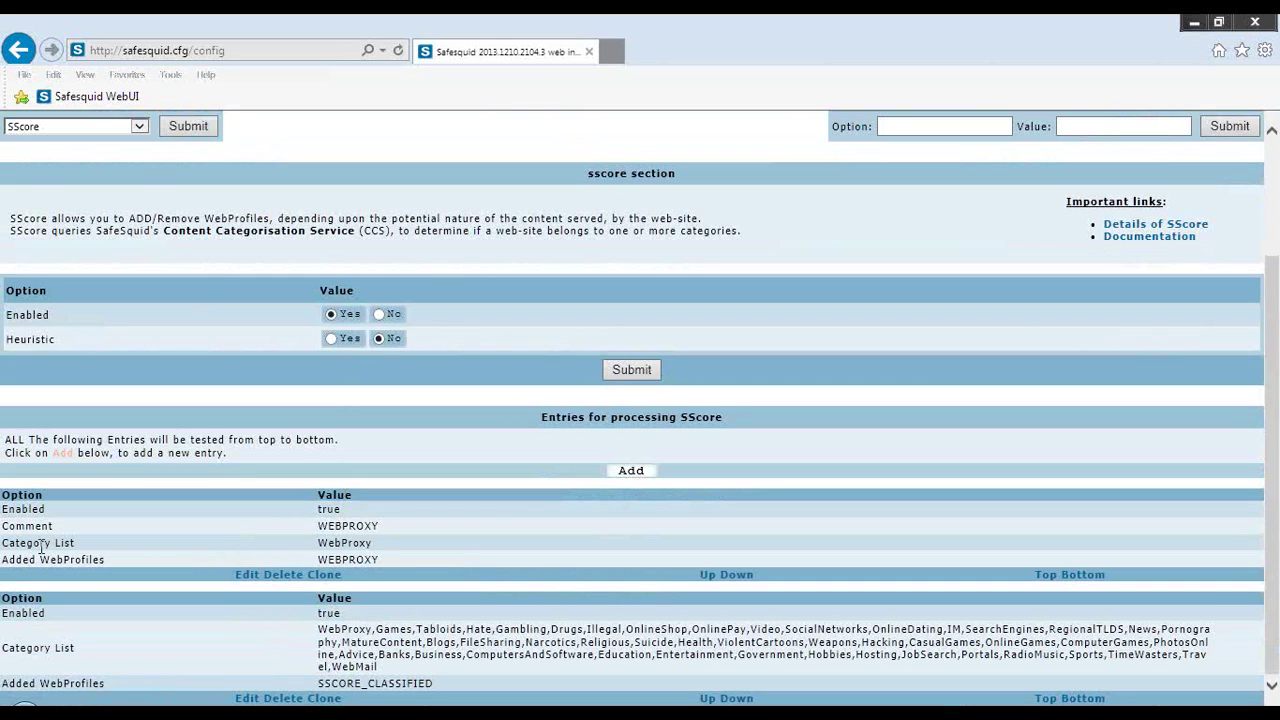
left_click(1161, 329)
scroll(778, 172, "up", 1)
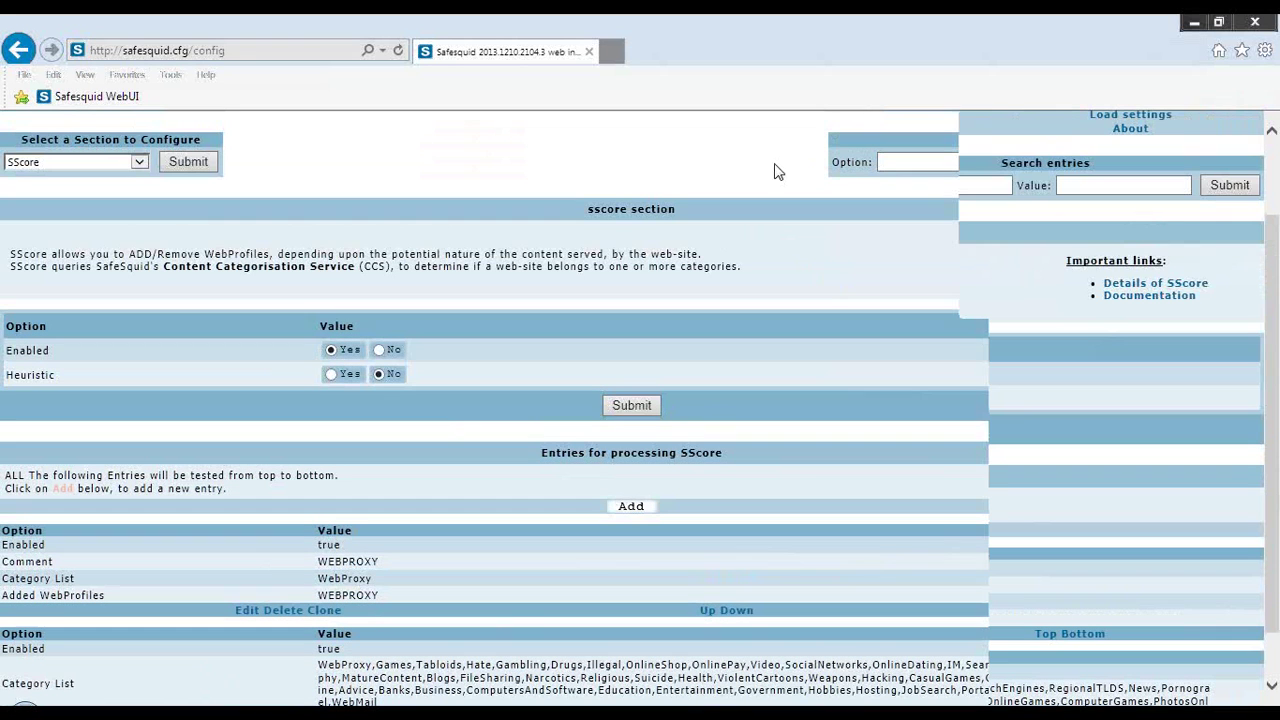
scroll(778, 172, "up", 3)
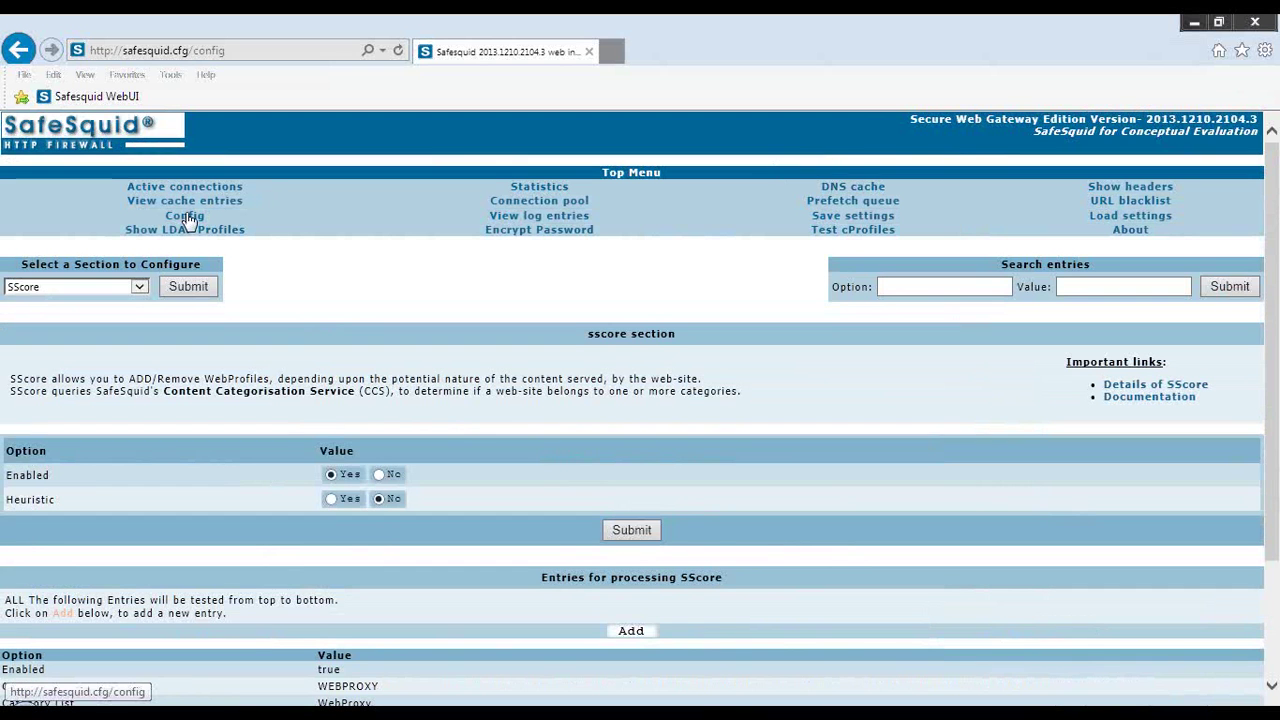
- Open the Config page in a new browser tab and switch to it
right_click(205, 219)
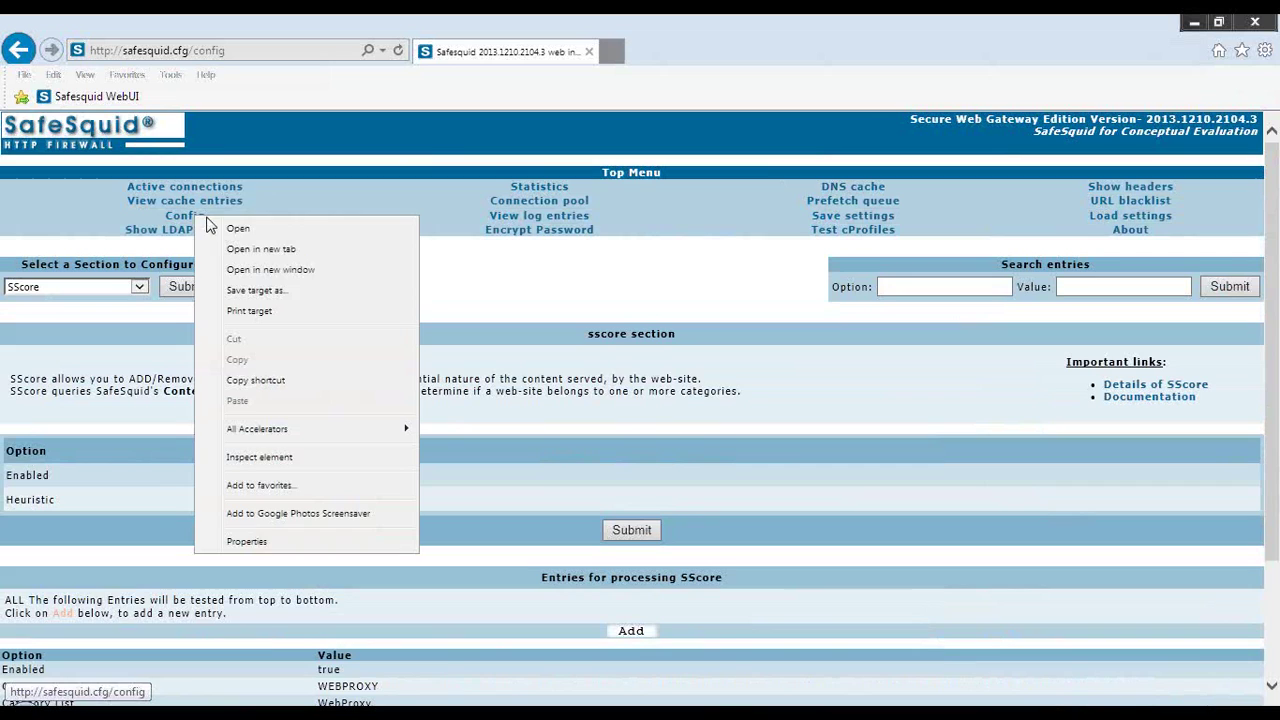
left_click(309, 251)
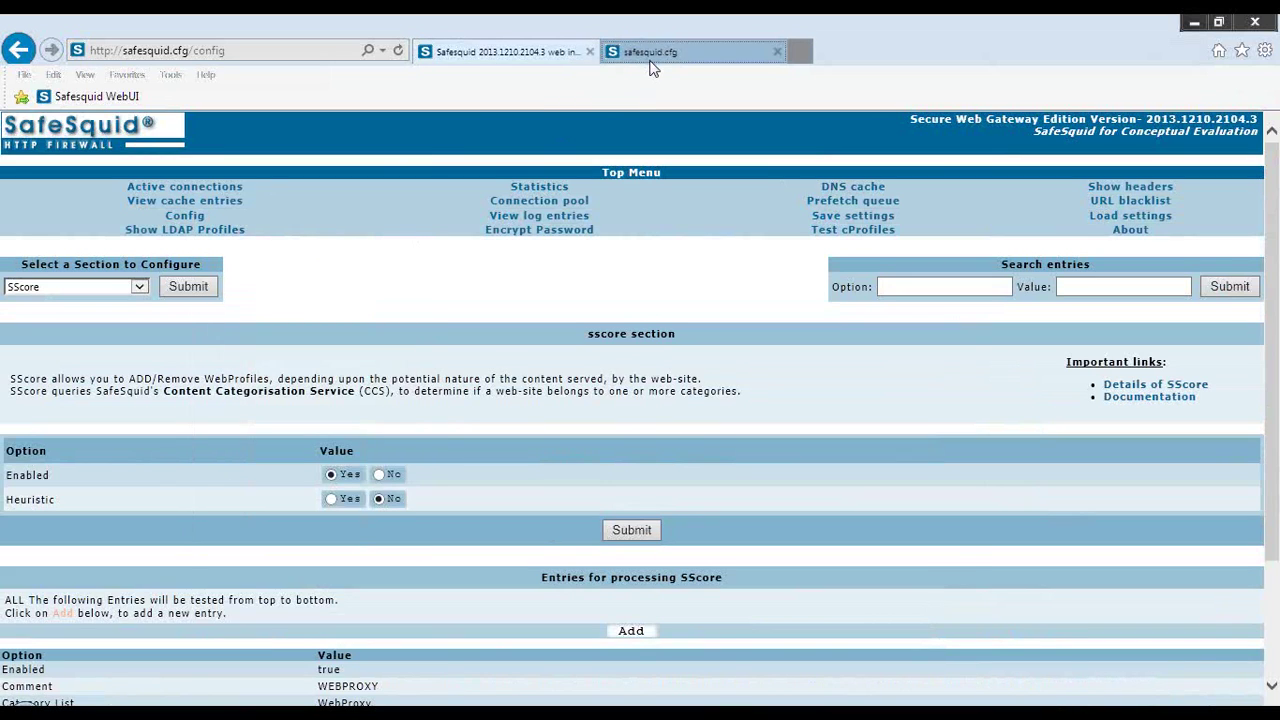
left_click(650, 55)
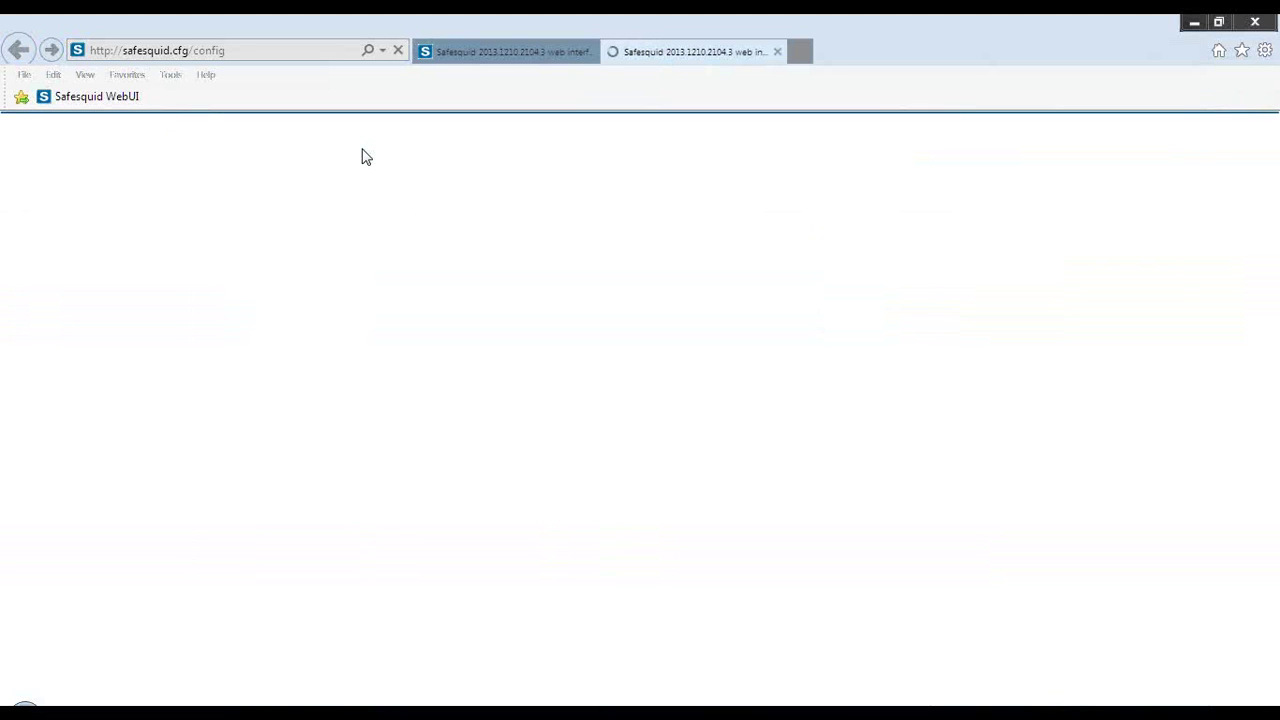
- Load the Profiles section and scroll through its profile entries
left_click(140, 287)
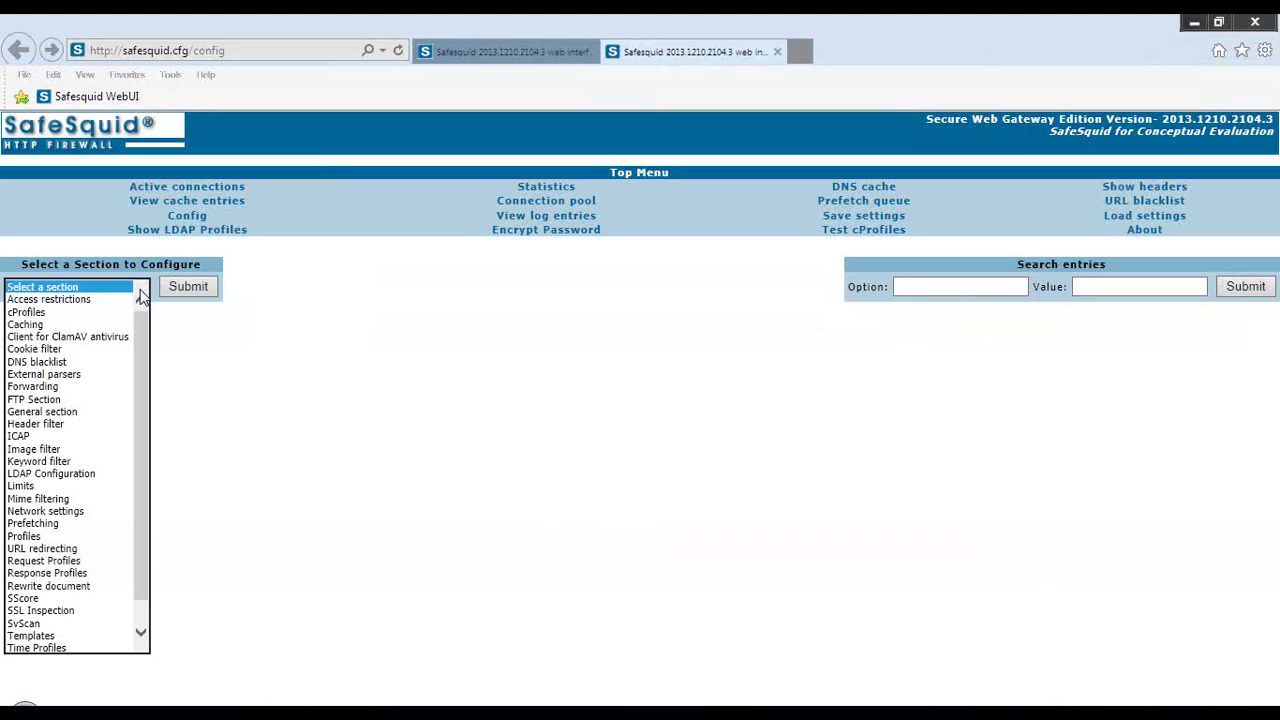
type("pro")
key("Tab")
key("Return")
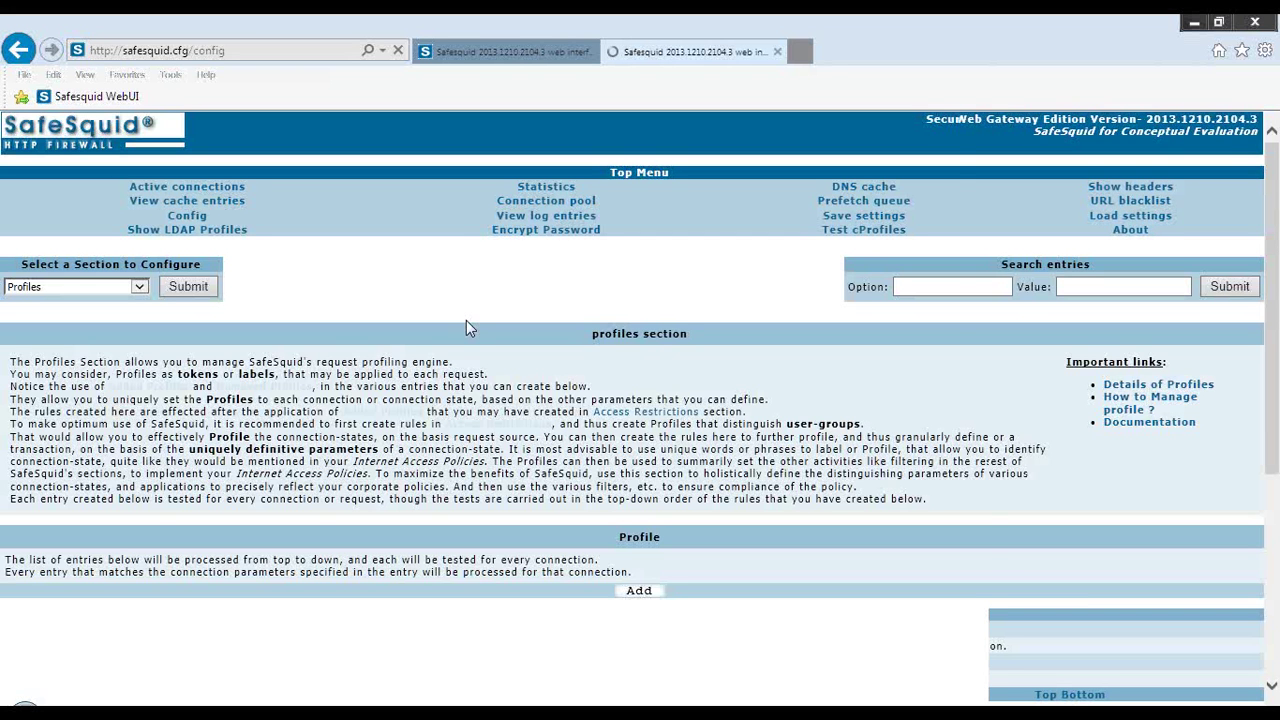
scroll(466, 320, "down", 1)
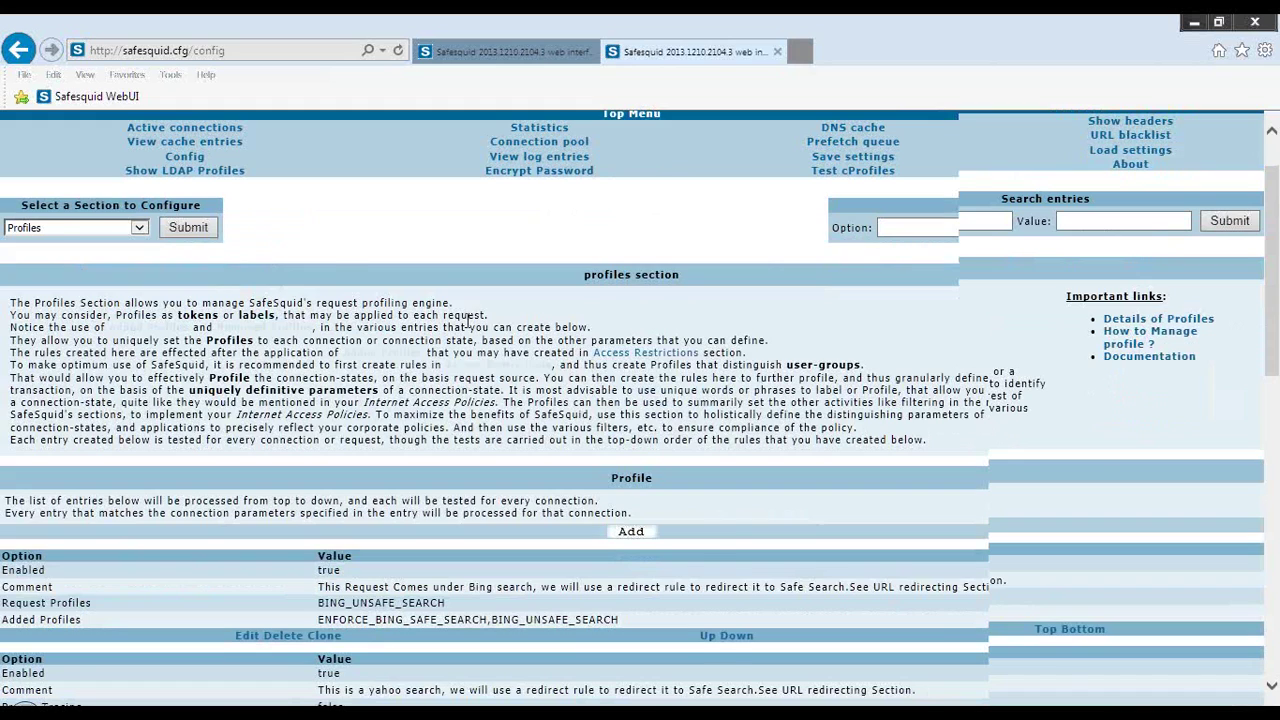
scroll(467, 320, "down", 5)
scroll(466, 320, "down", 4)
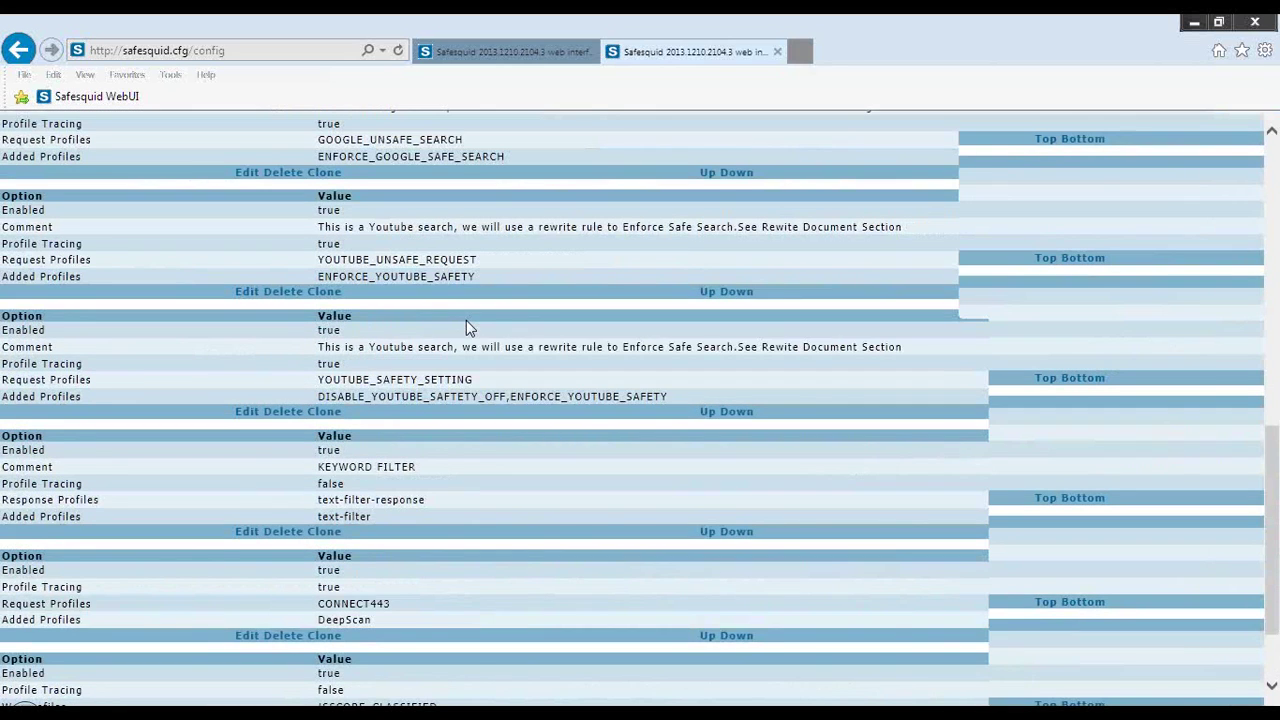
scroll(466, 320, "down", 2)
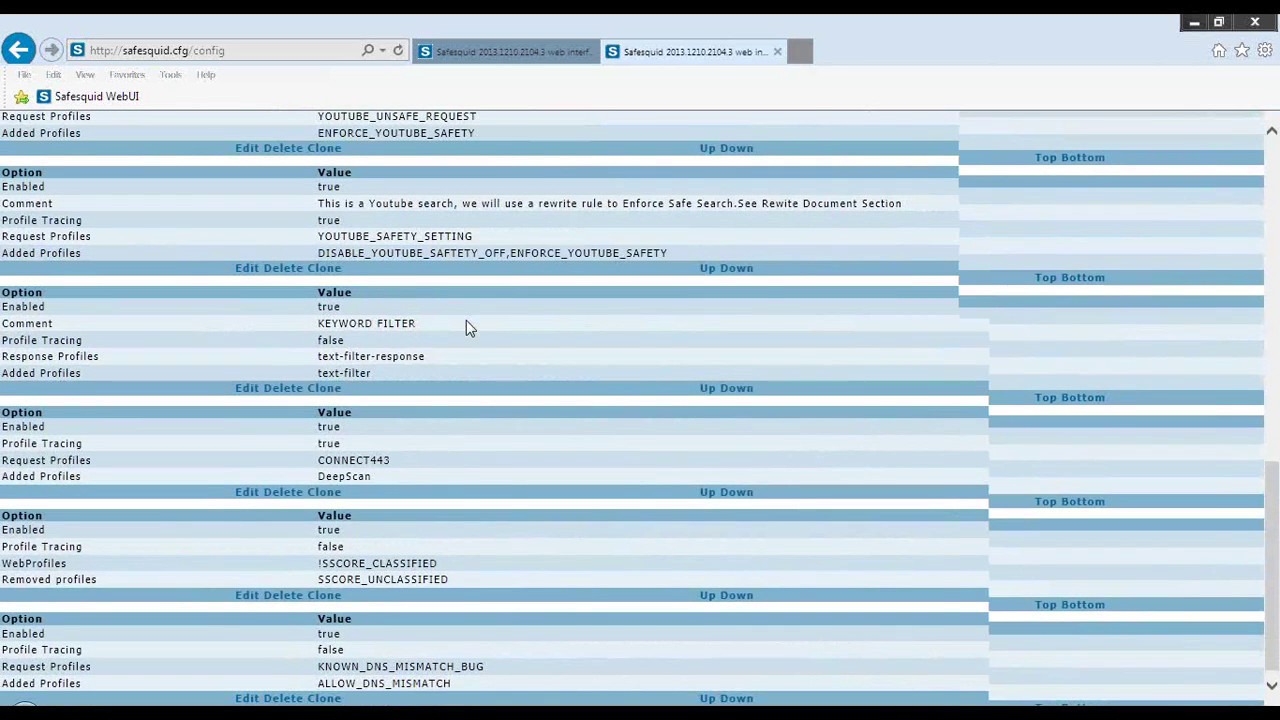
scroll(466, 320, "up", 1)
scroll(466, 320, "up", 8)
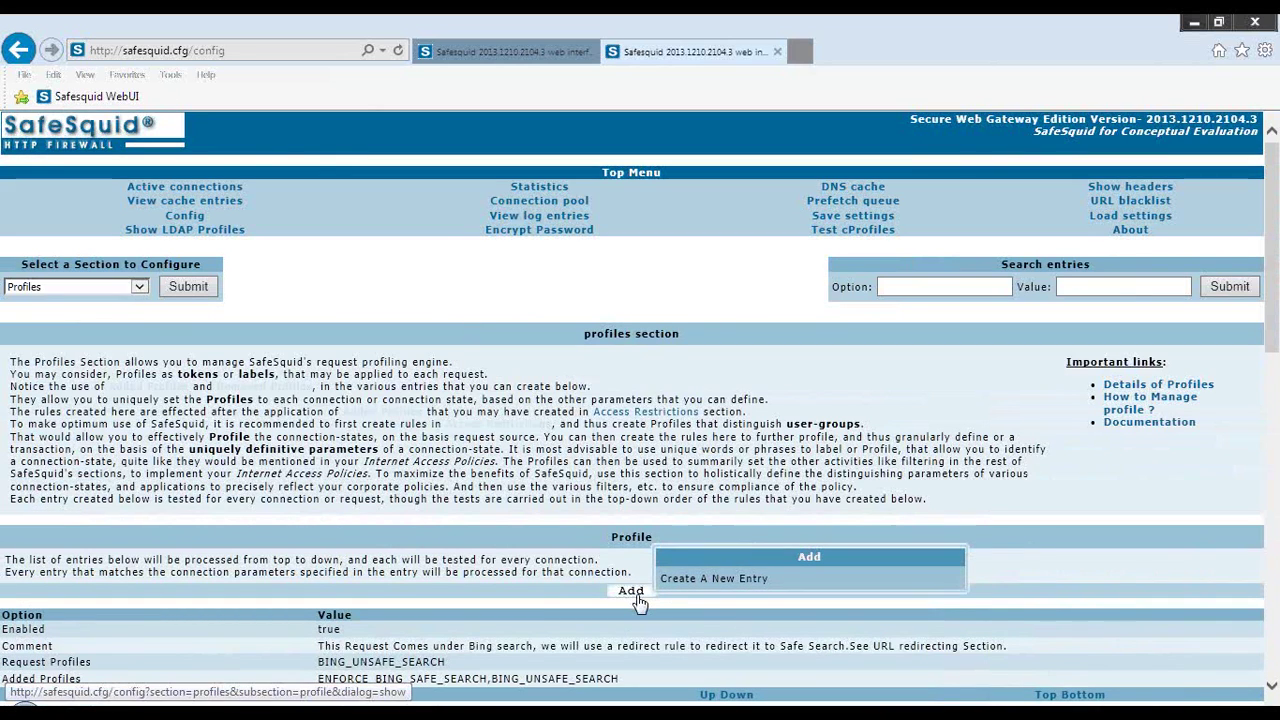
- Create and submit a Profiles entry adding BLOCK for the WEBPROXY web profile
left_click(640, 598)
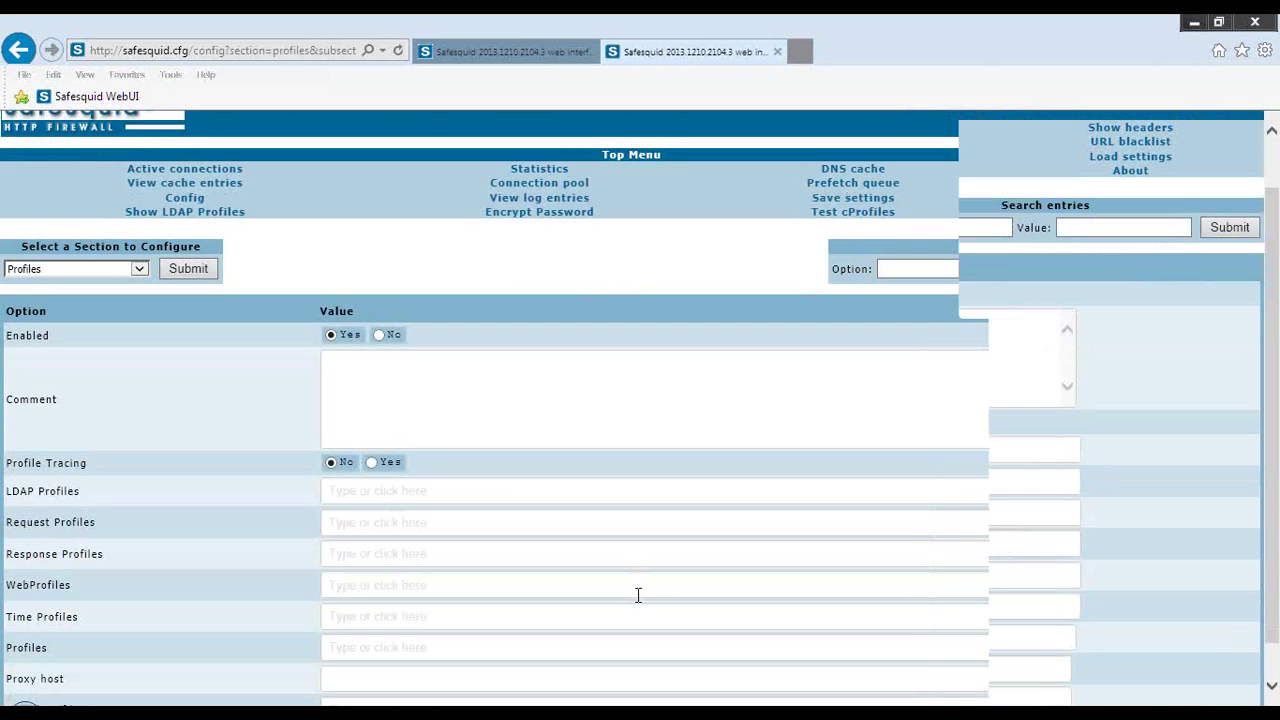
scroll(638, 595, "down", 1)
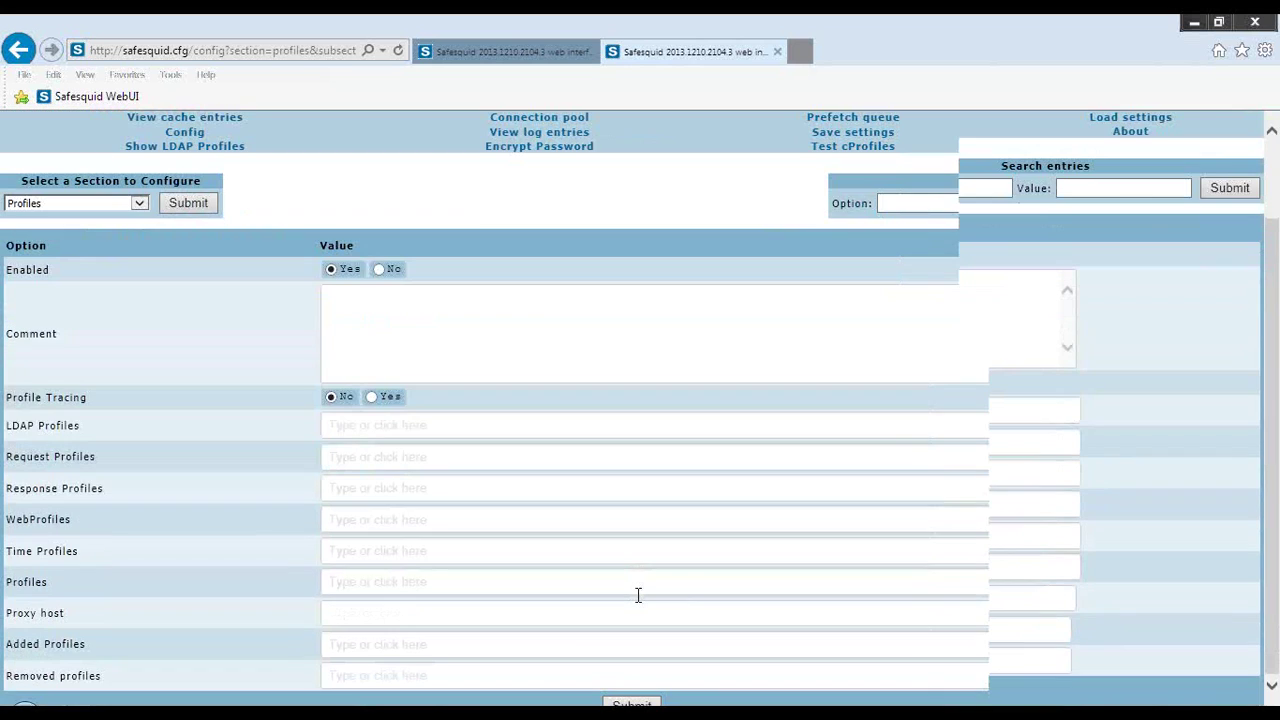
left_click(483, 504)
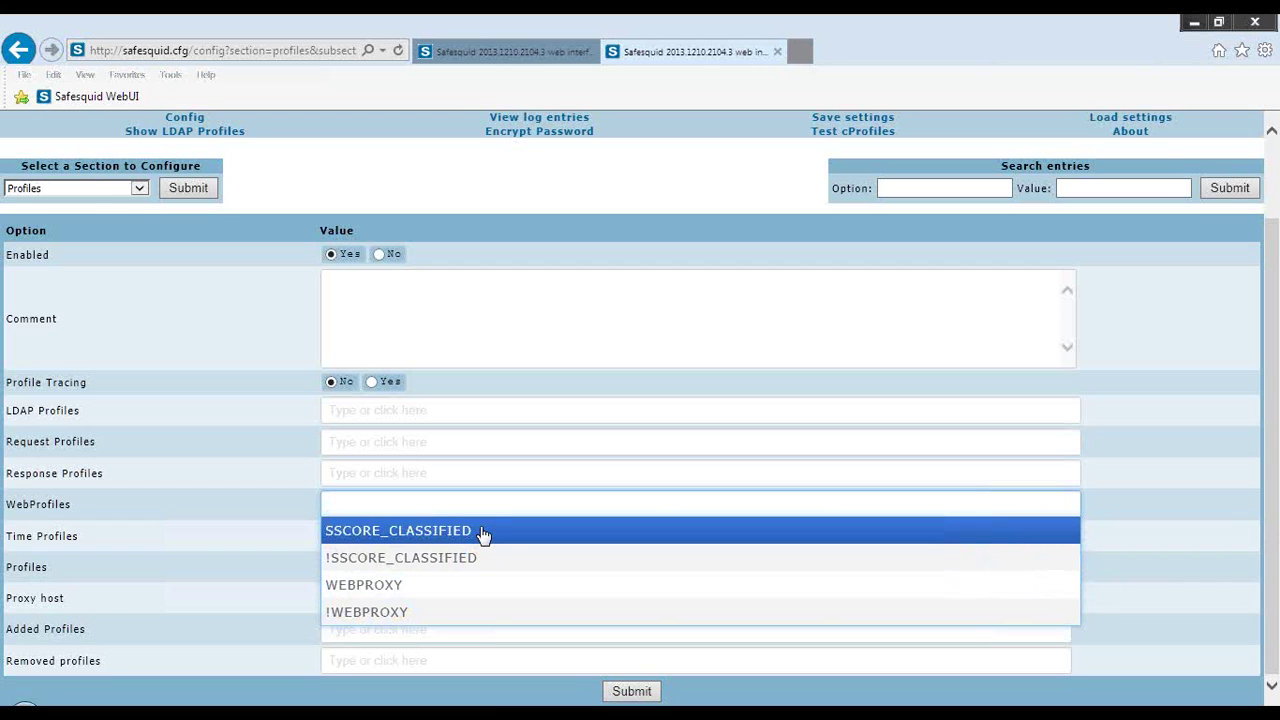
left_click(457, 588)
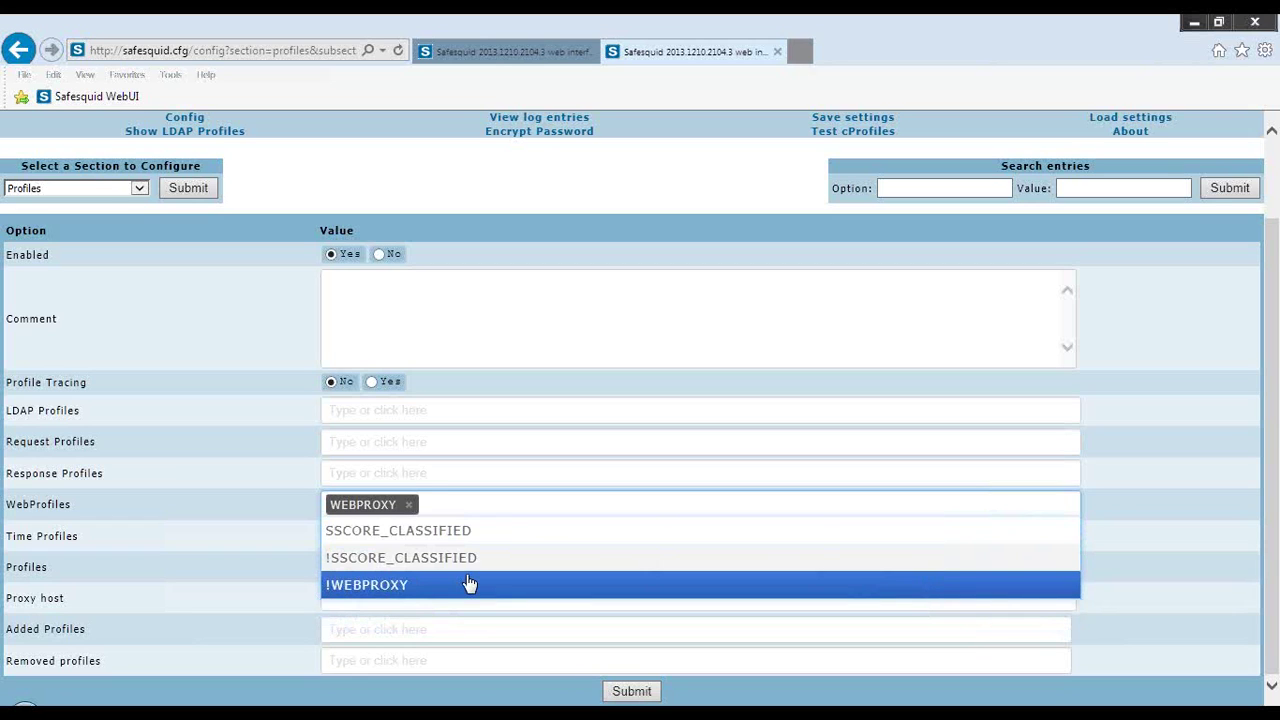
left_click(770, 383)
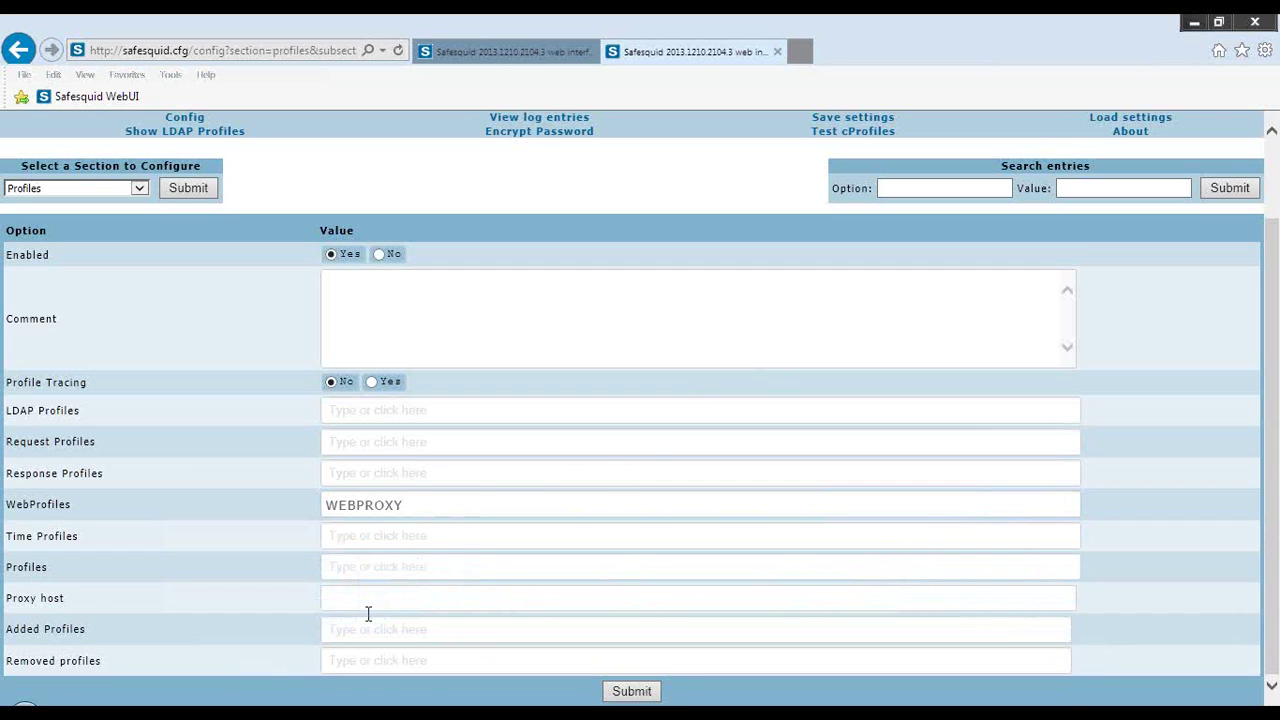
left_click(407, 658)
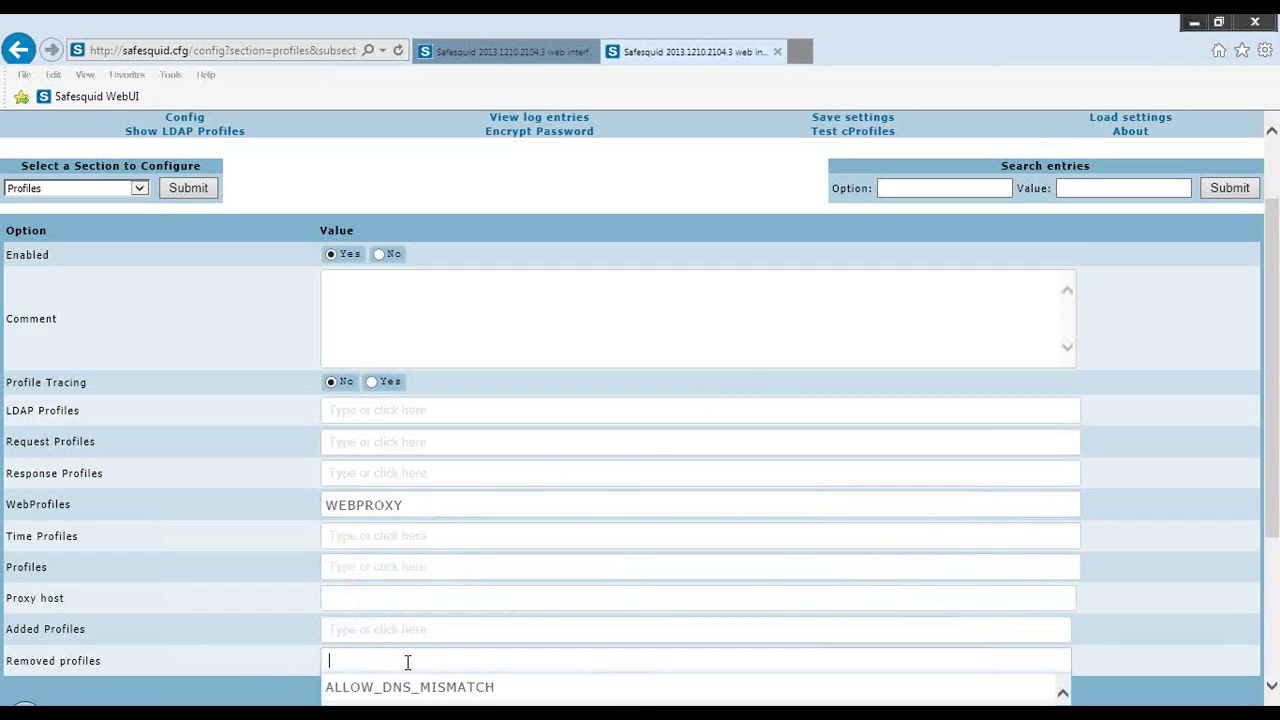
left_click(471, 623)
type("BLOCK")
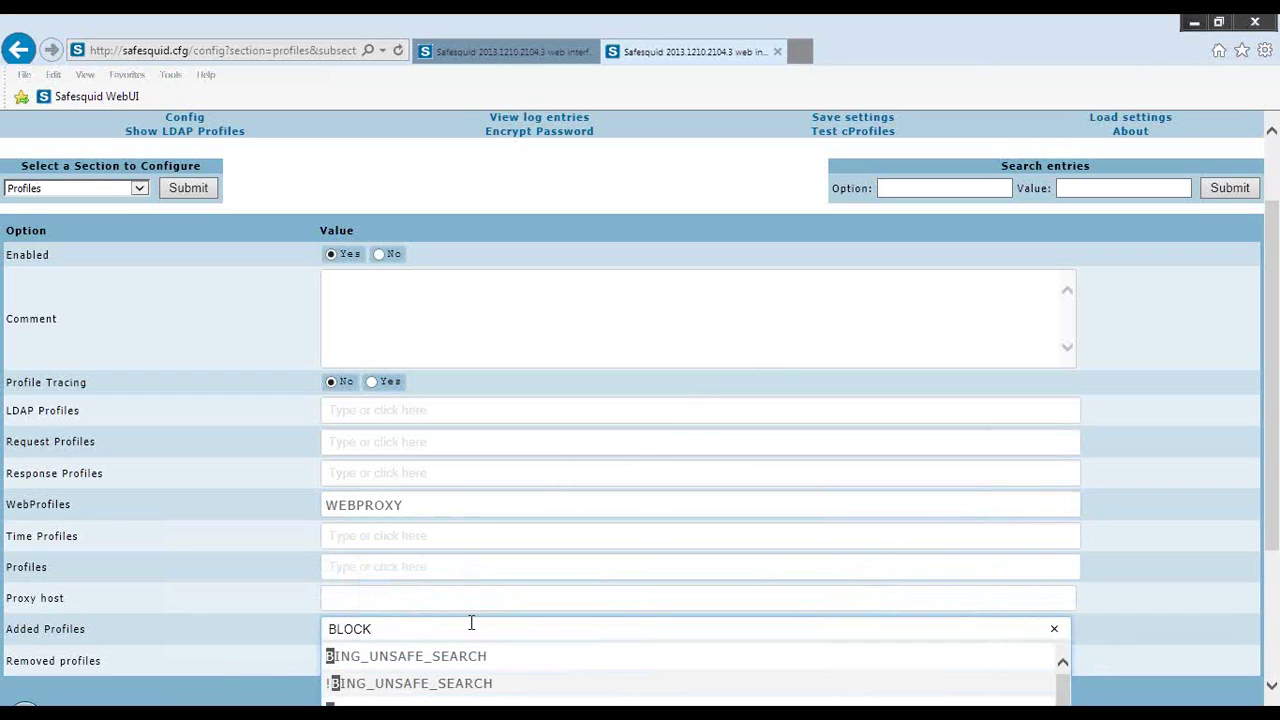
left_click(285, 615)
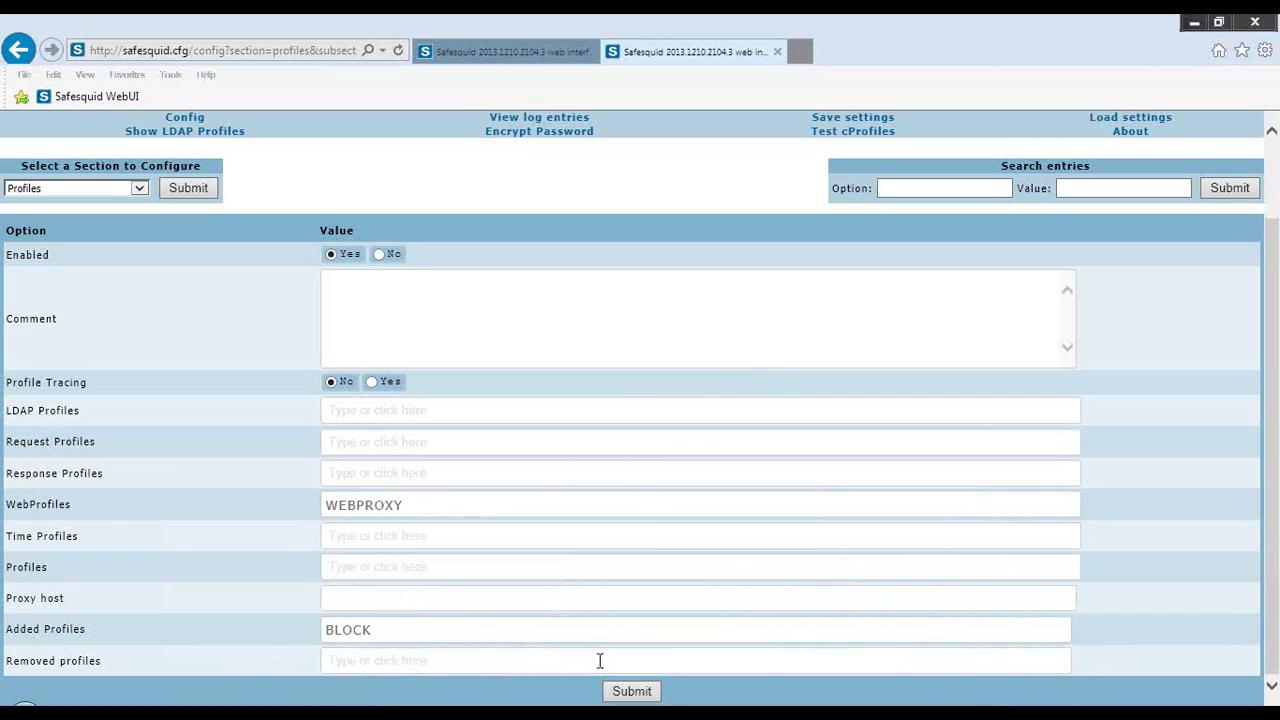
left_click(633, 691)
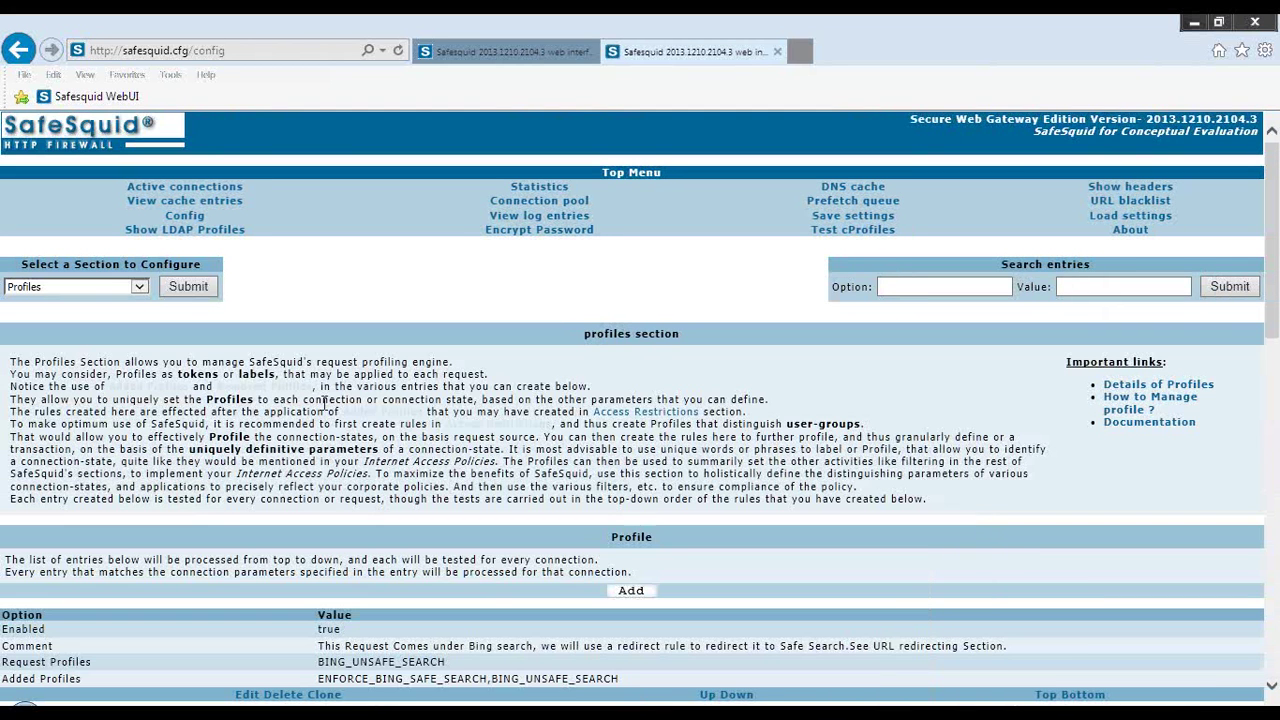
- Open the Config page in another new browser tab and switch to it
right_click(194, 222)
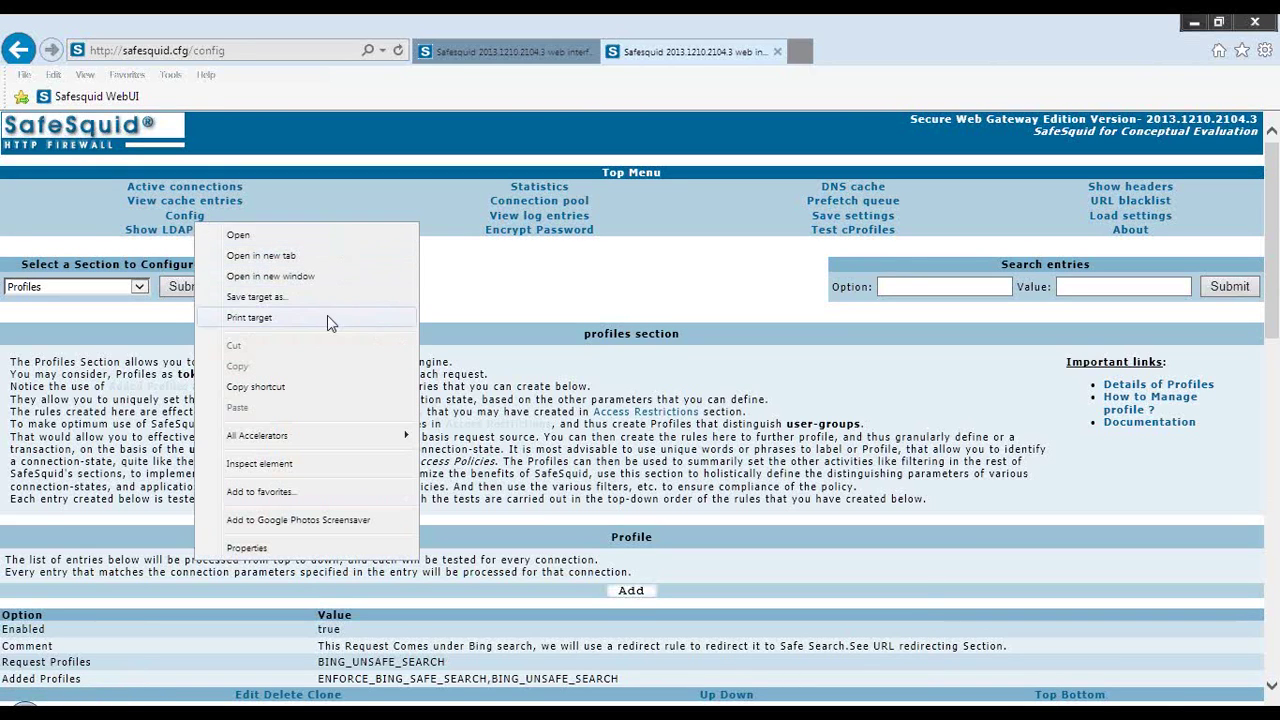
left_click(406, 256)
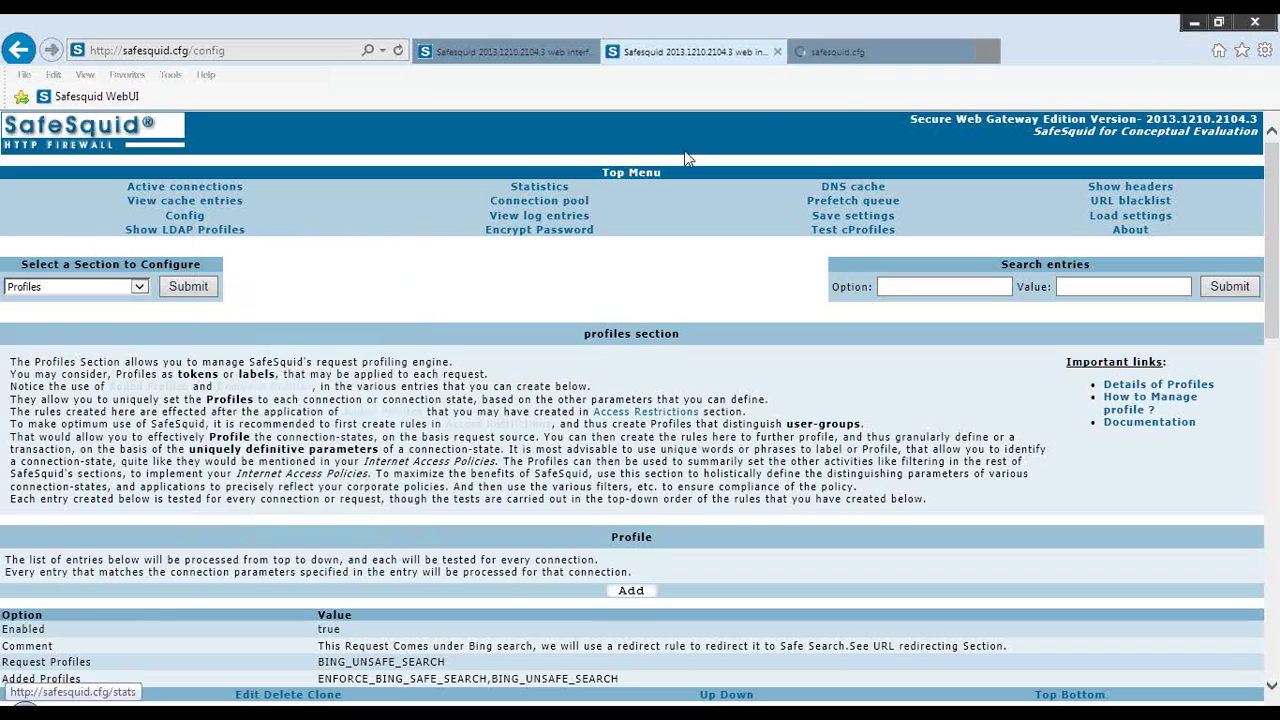
left_click(826, 56)
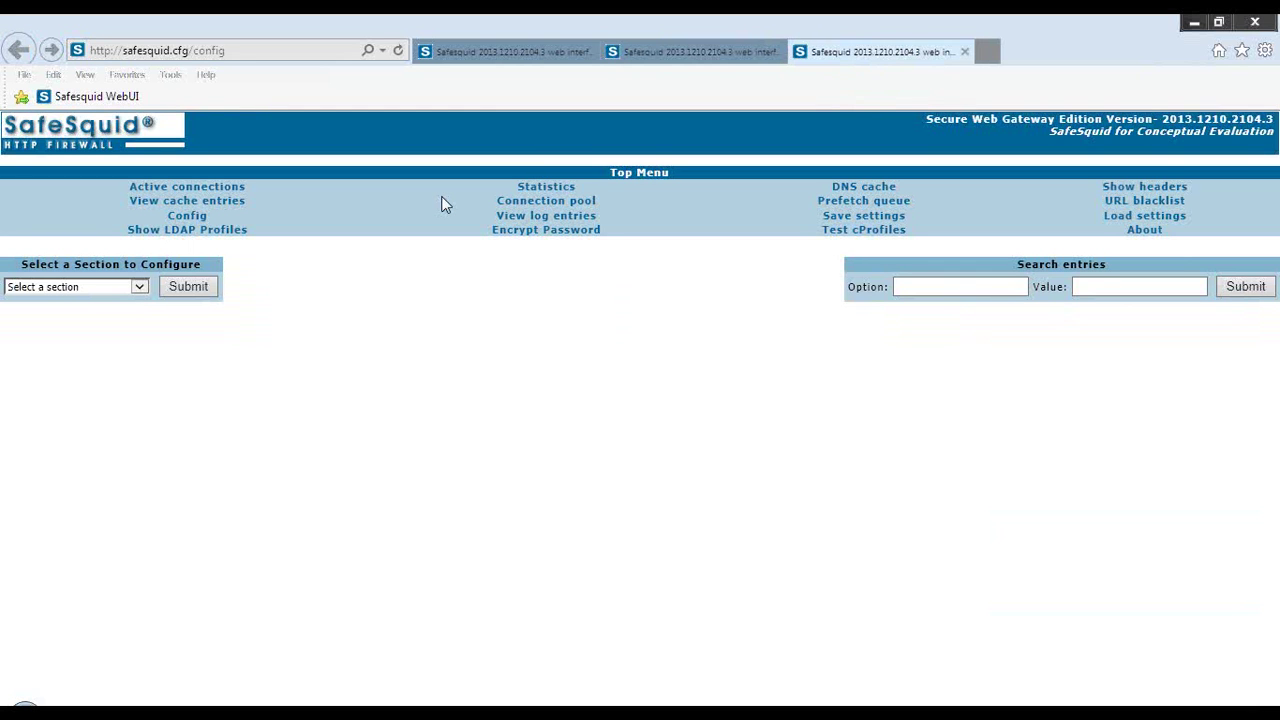
- Load the URL filter section and scroll down to its Deny rules
left_click(124, 287)
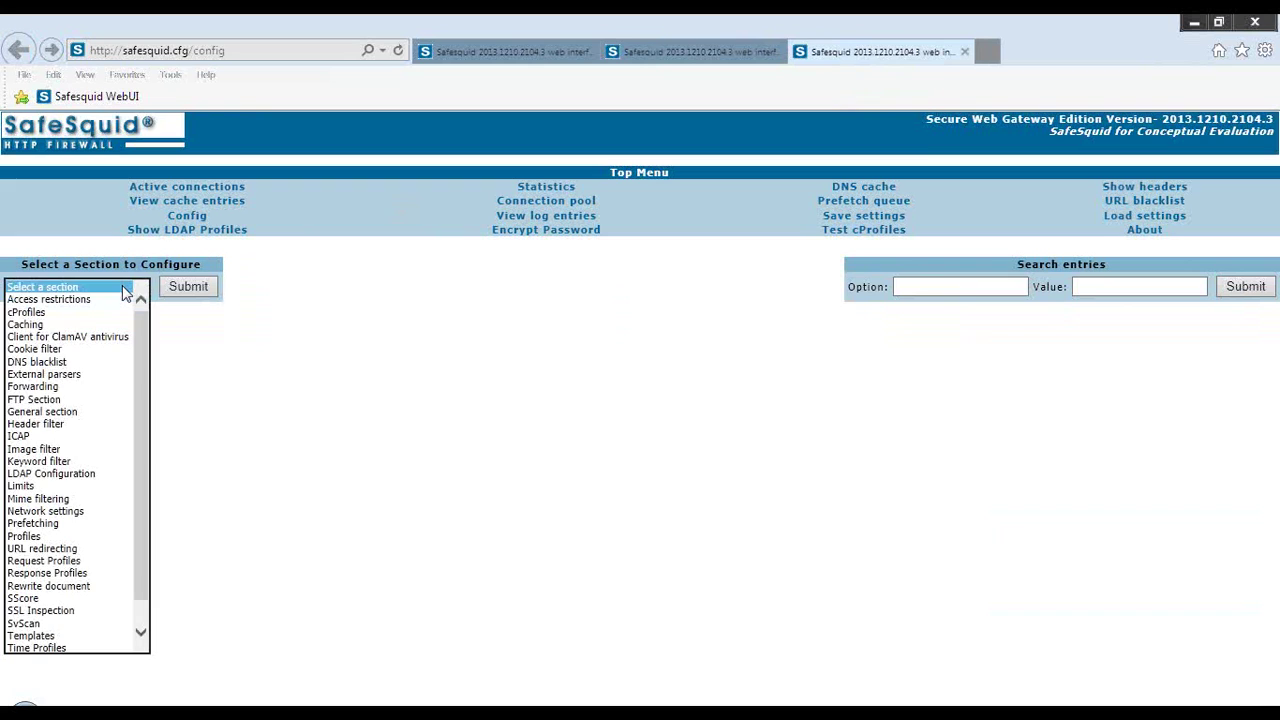
key("u")
key("Down")
key("Down")
key("Down")
key("Down")
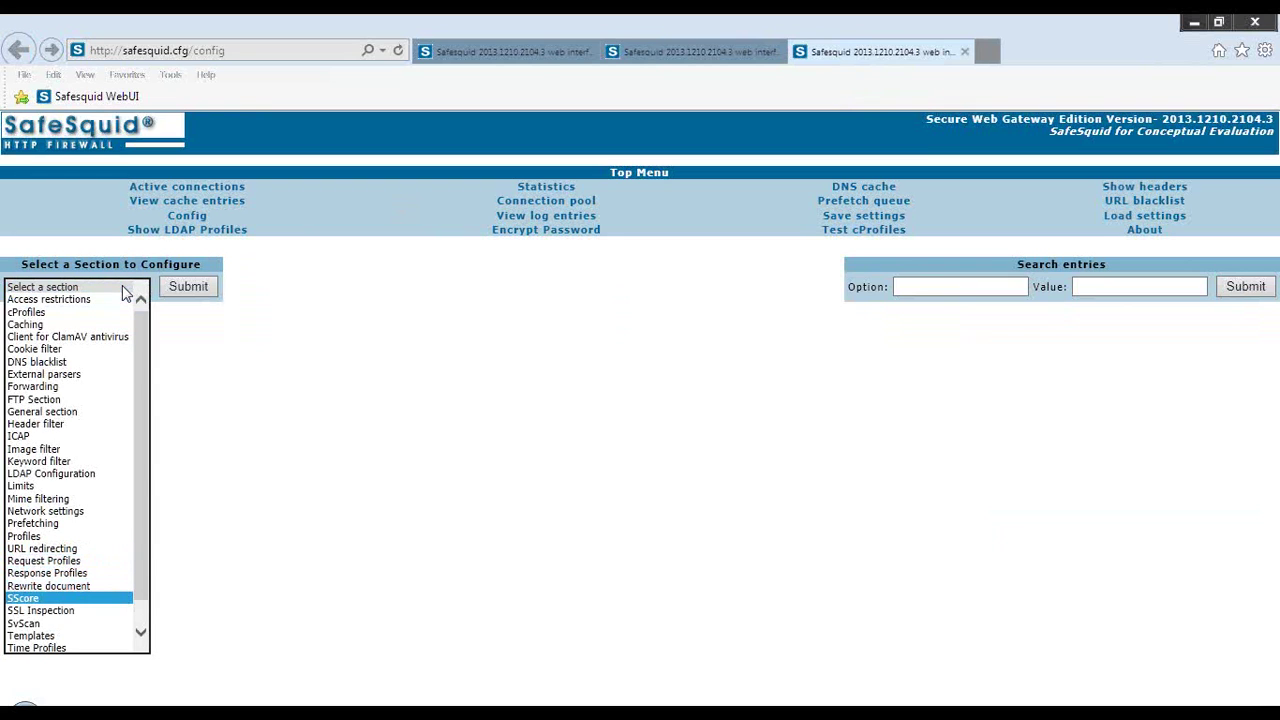
key("Down")
key("Down")
key("Down")
key("Down")
key("Down")
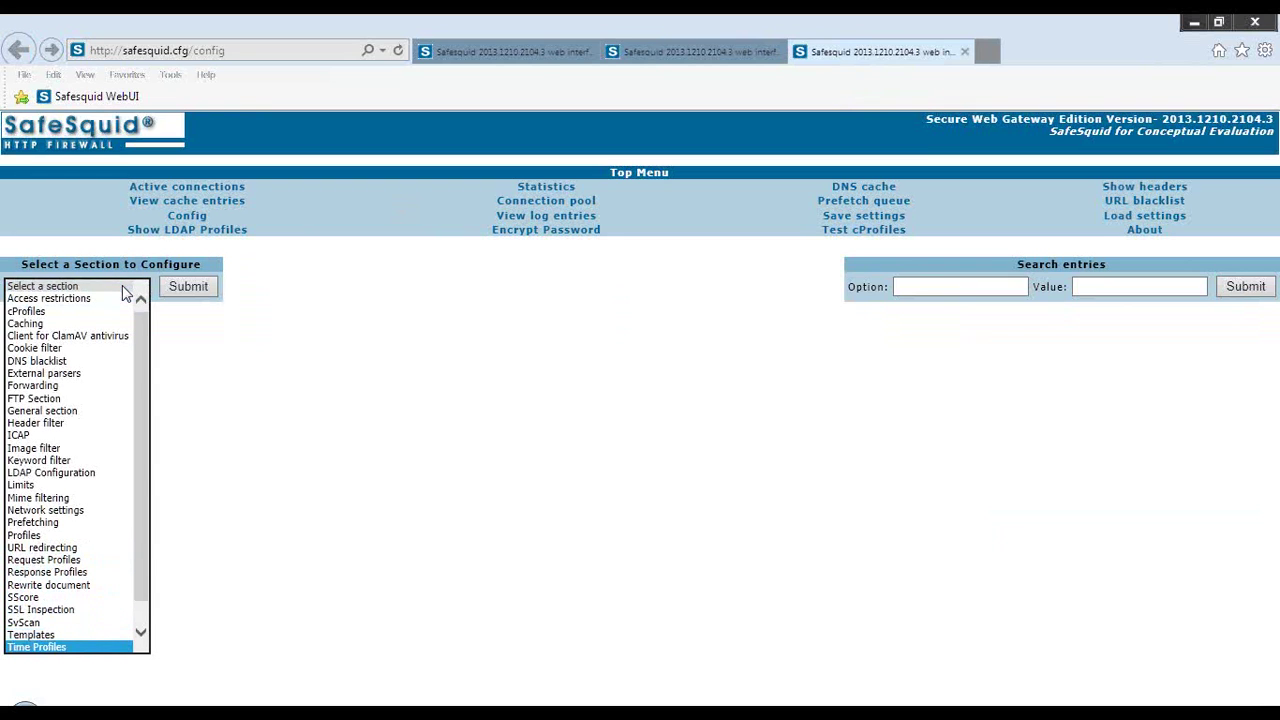
key("Tab")
key("Return")
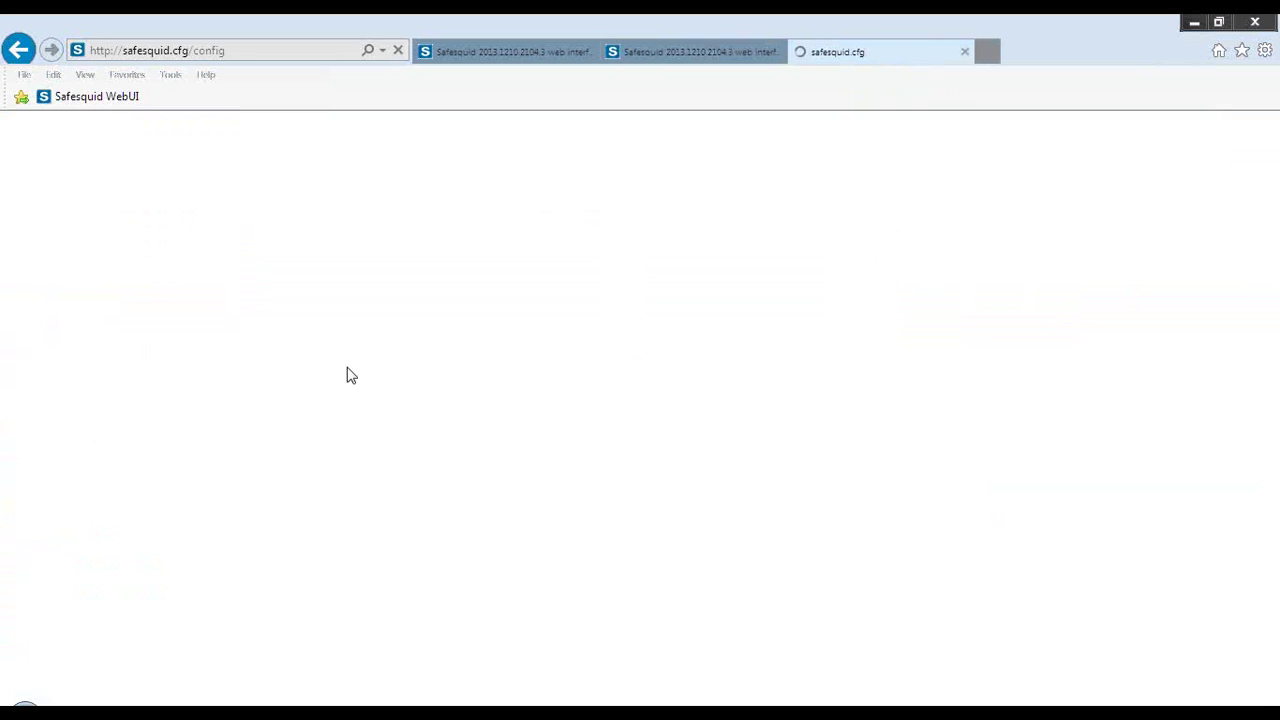
scroll(349, 366, "down", 1)
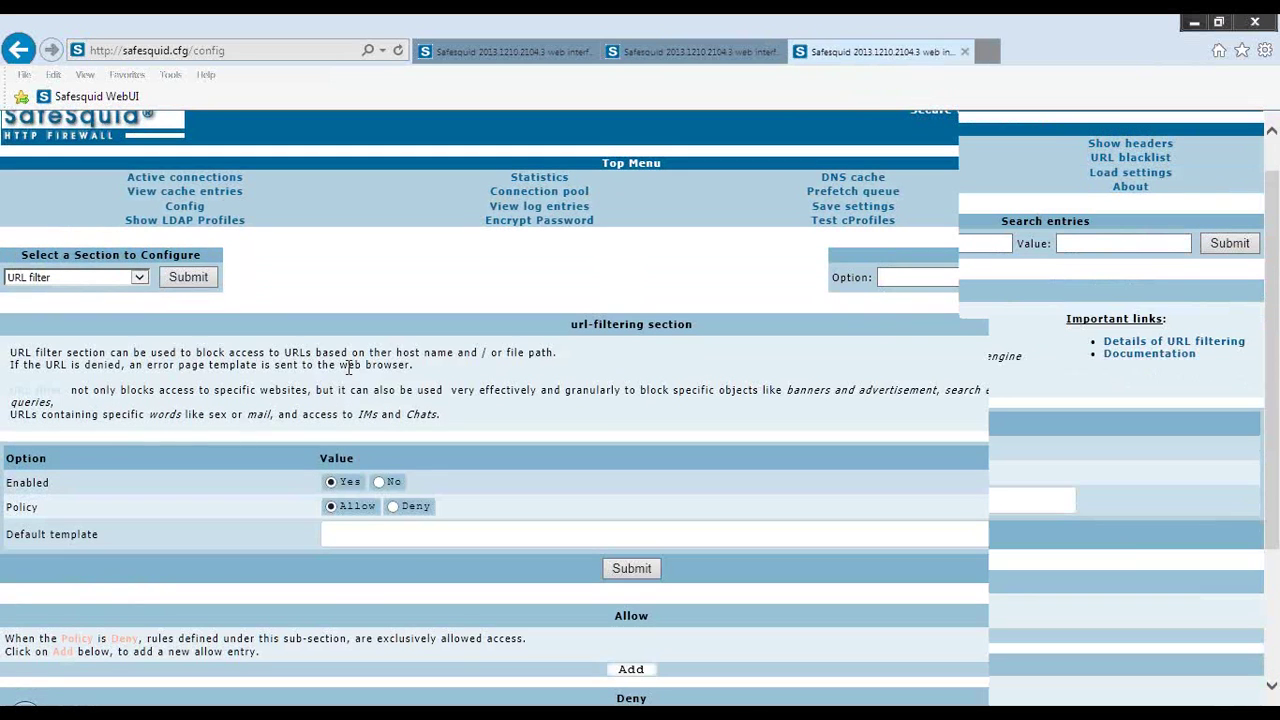
scroll(347, 367, "down", 3)
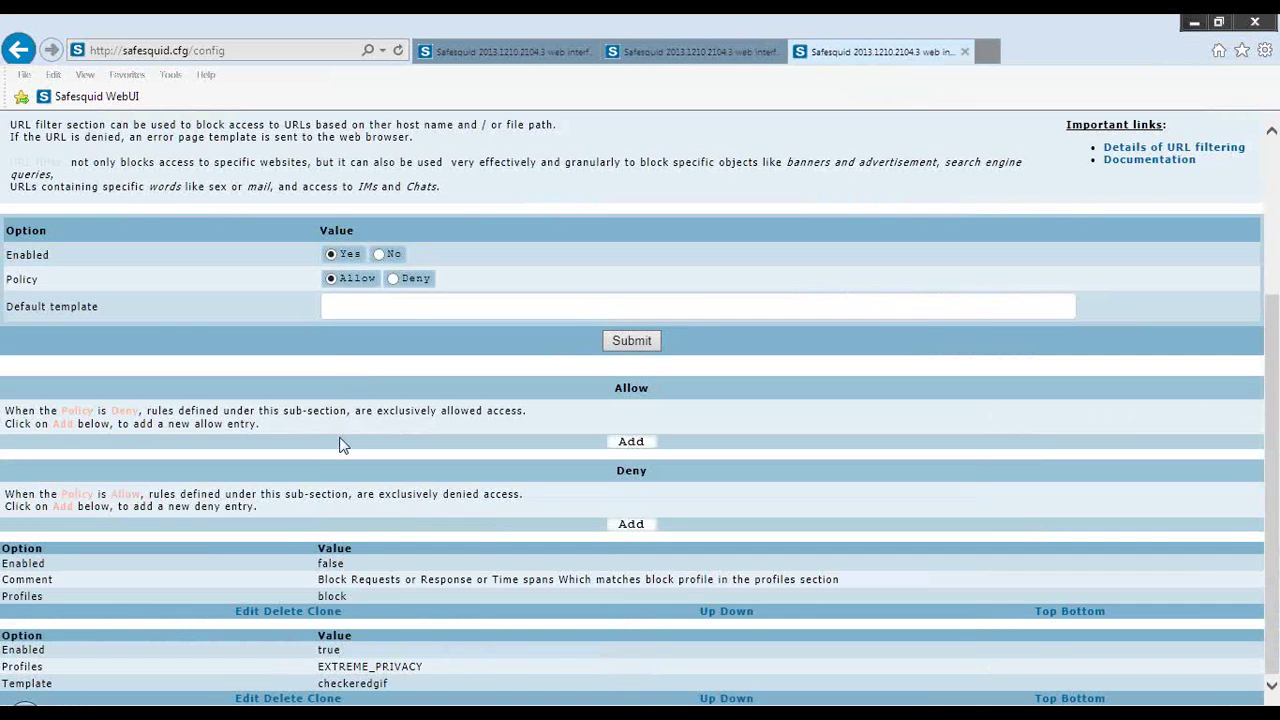
- Replace the first Deny rule's 'block' profile with BLOCK, enable it, and save
left_click(250, 620)
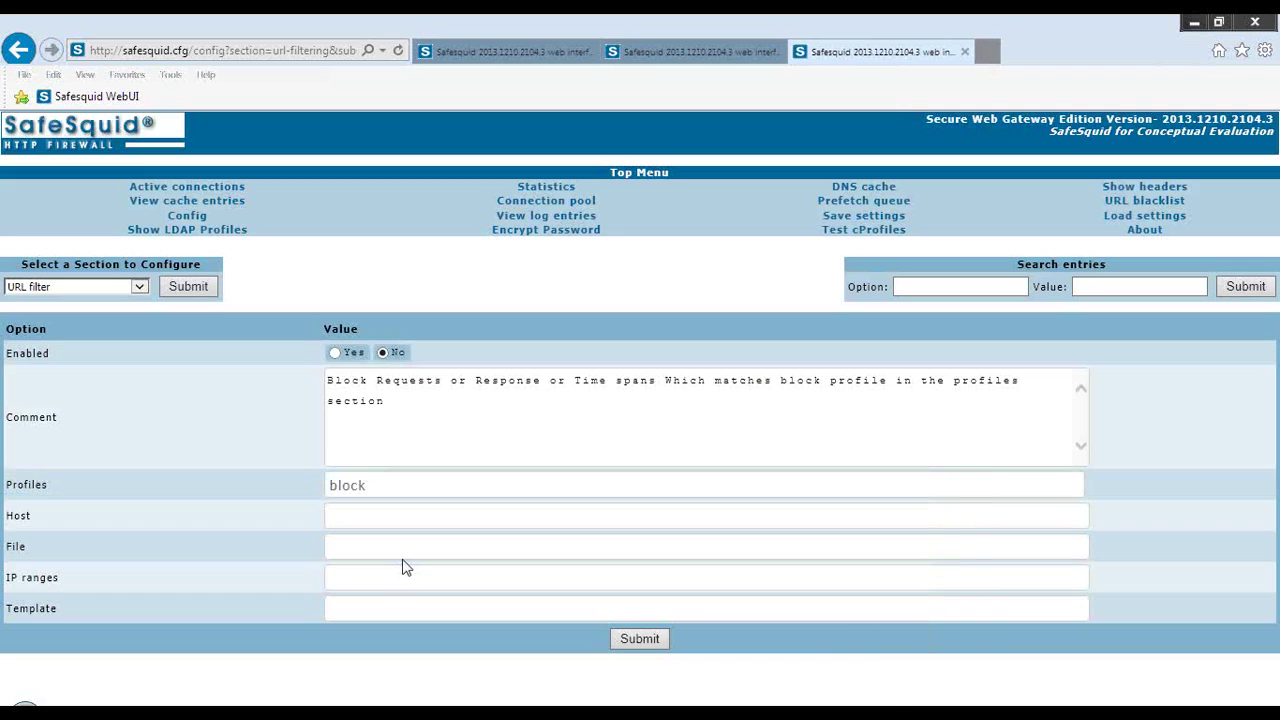
left_click(508, 481)
key("BackSpace")
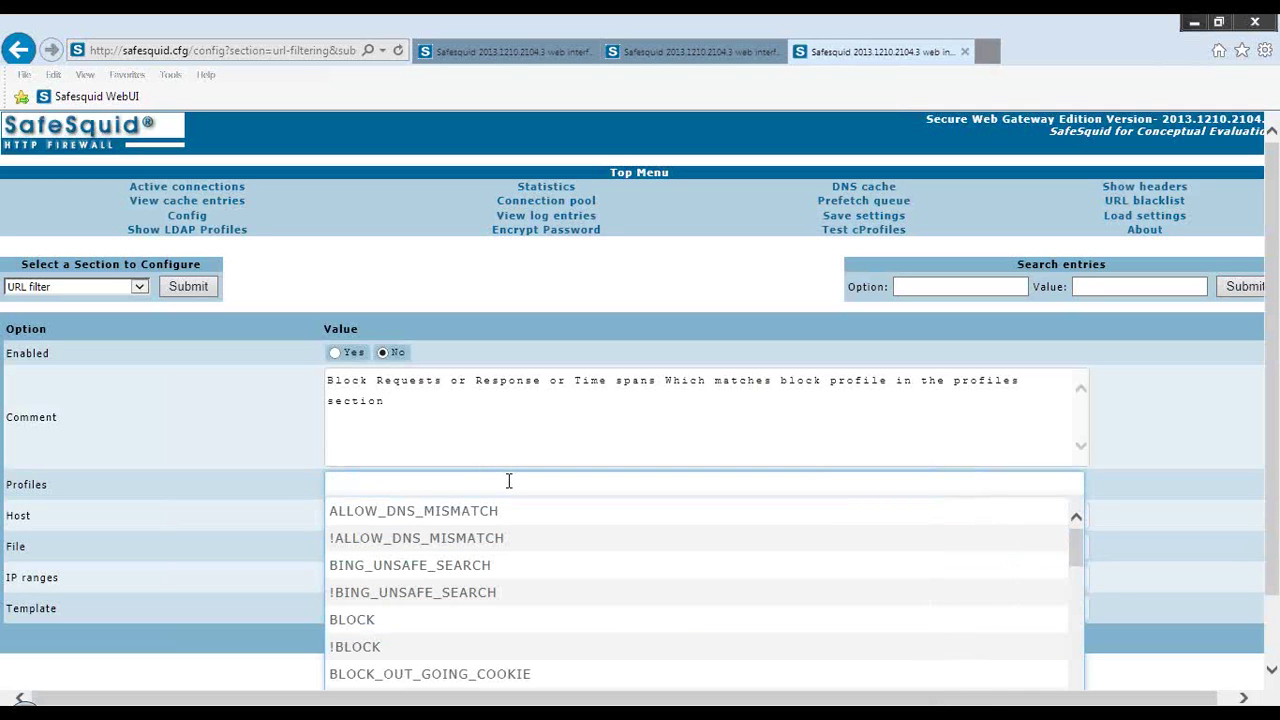
left_click(392, 622)
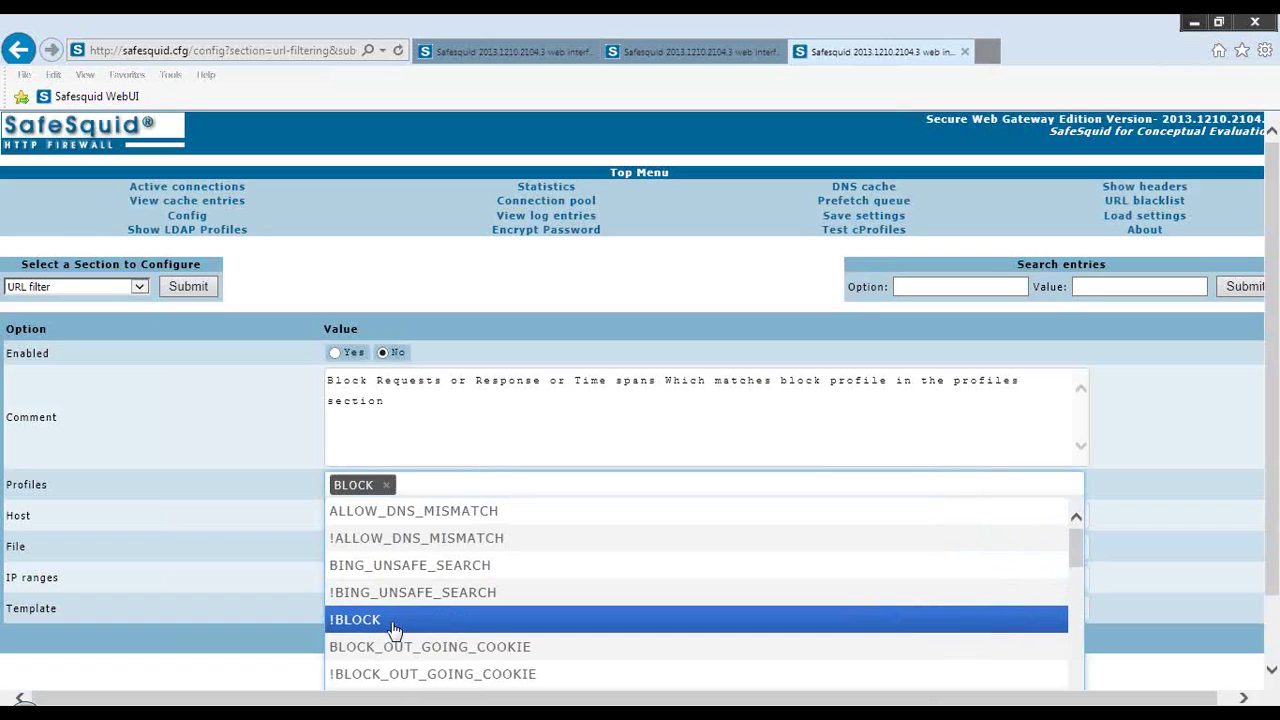
left_click(209, 531)
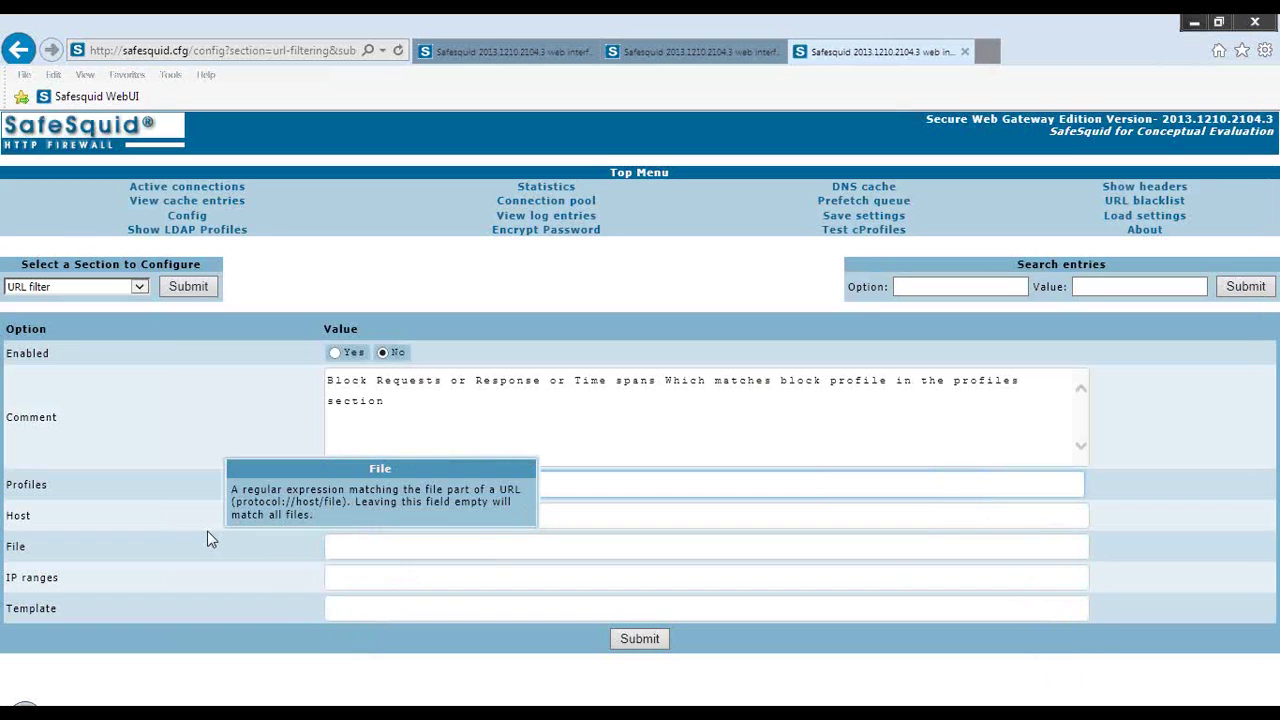
left_click(336, 356)
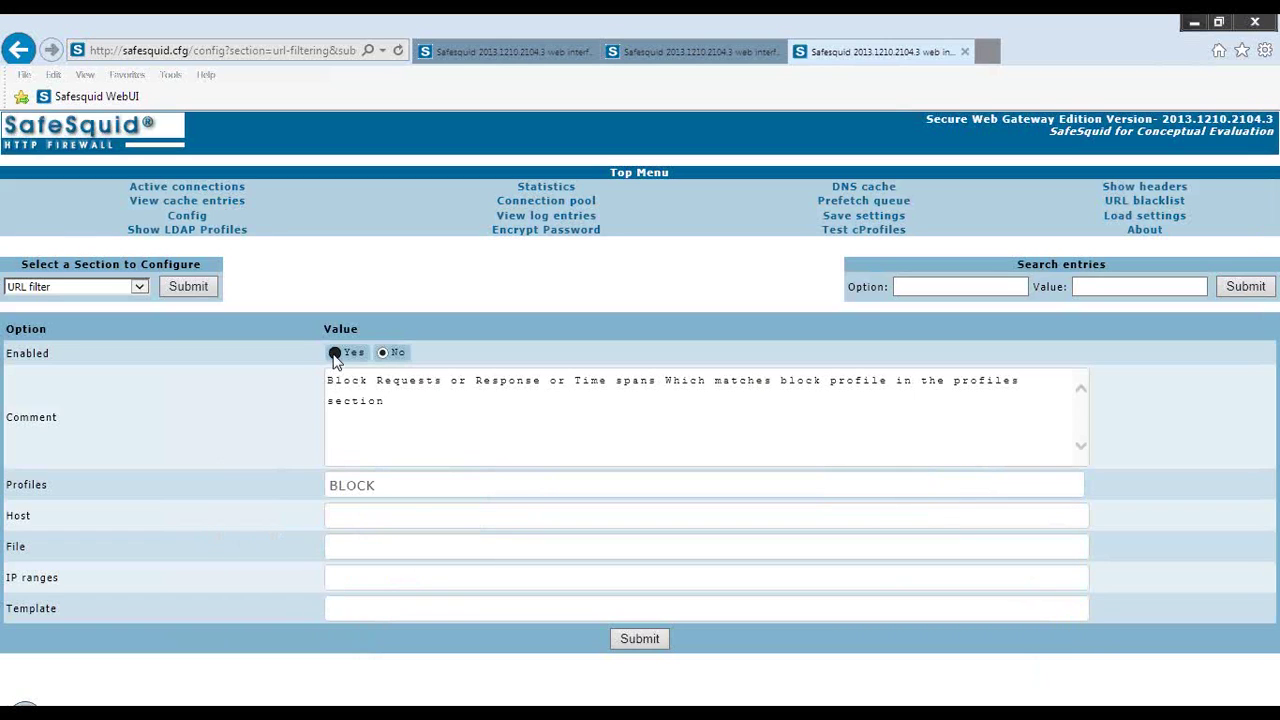
left_click(636, 644)
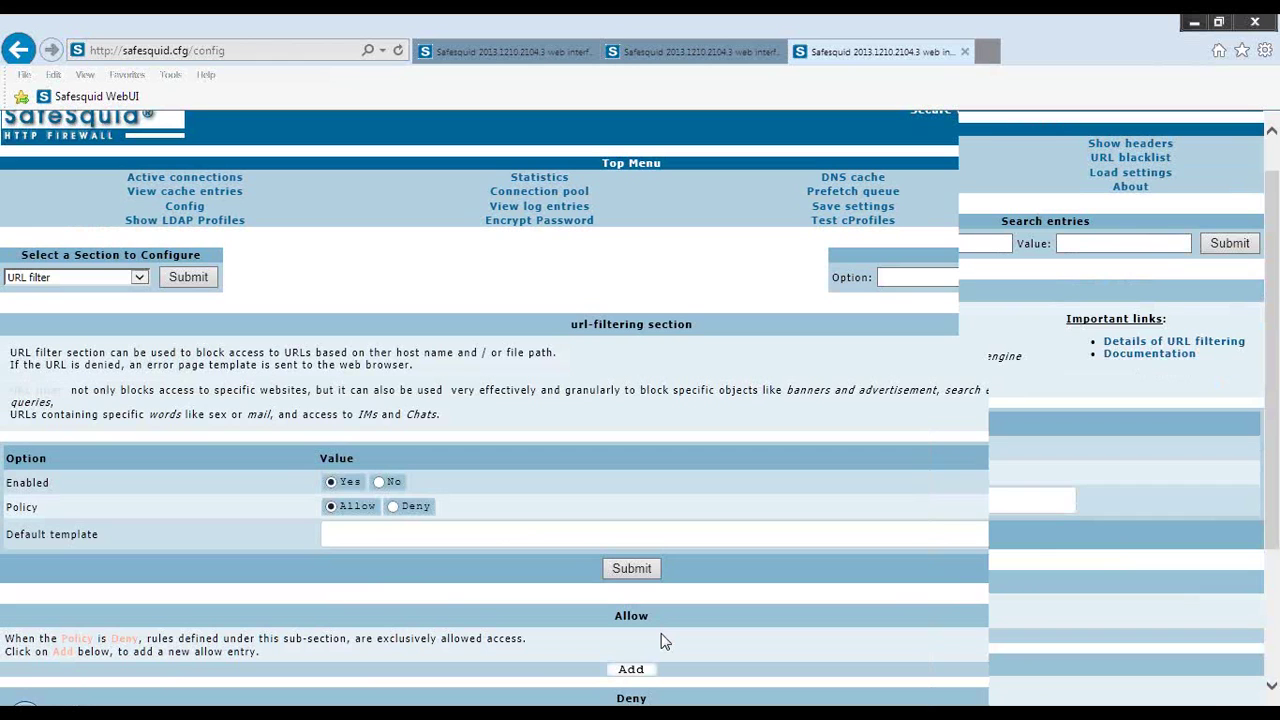
- Scroll back to the first Deny rule and reopen it for editing
scroll(665, 641, "down", 1)
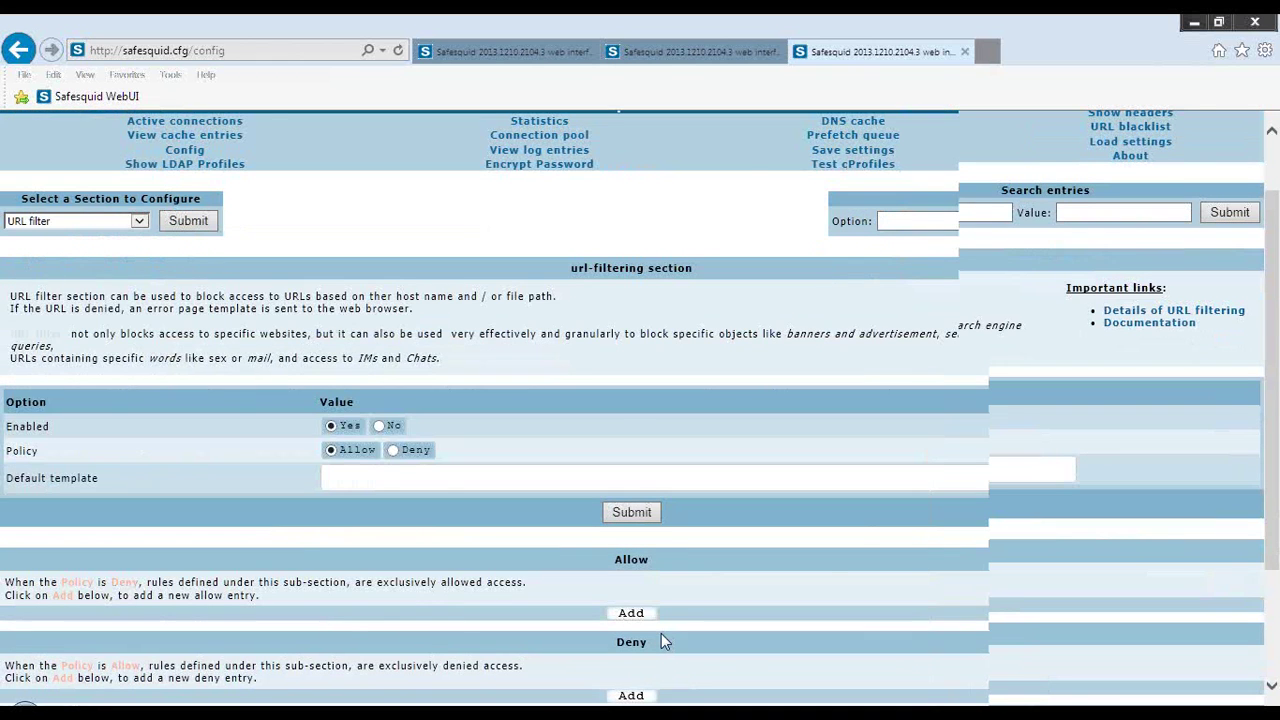
scroll(661, 641, "down", 3)
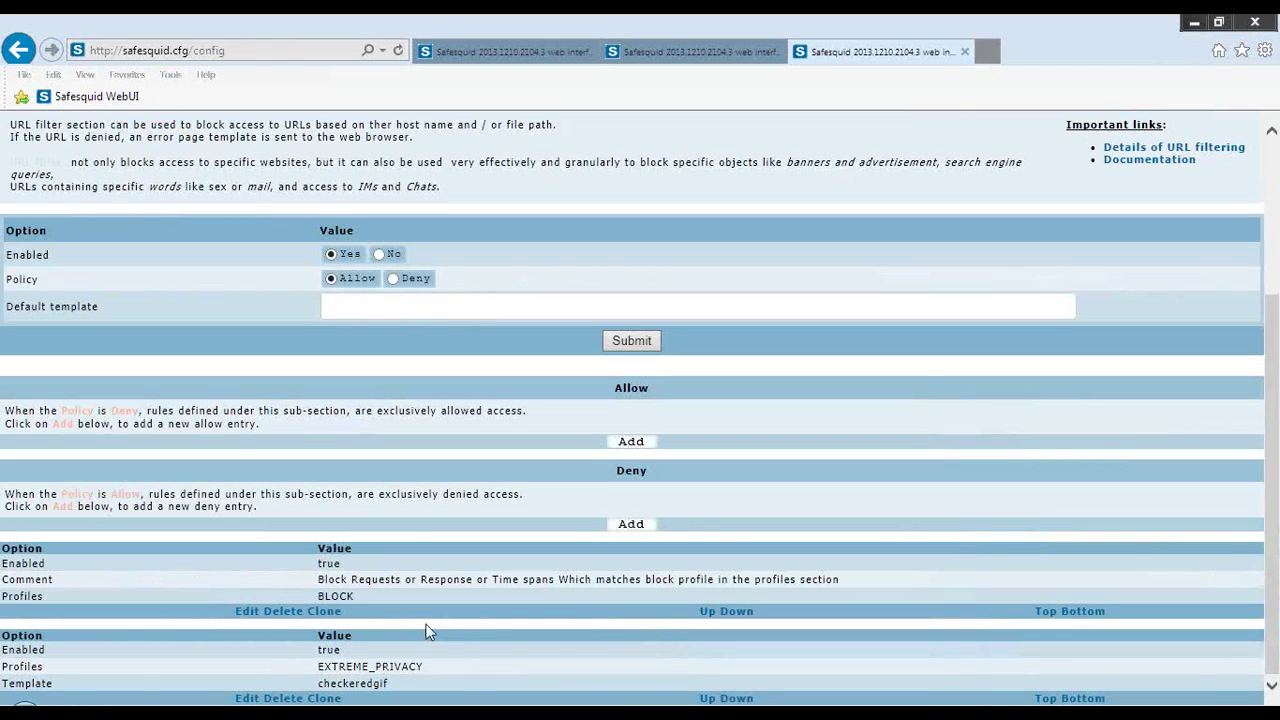
left_click(250, 611)
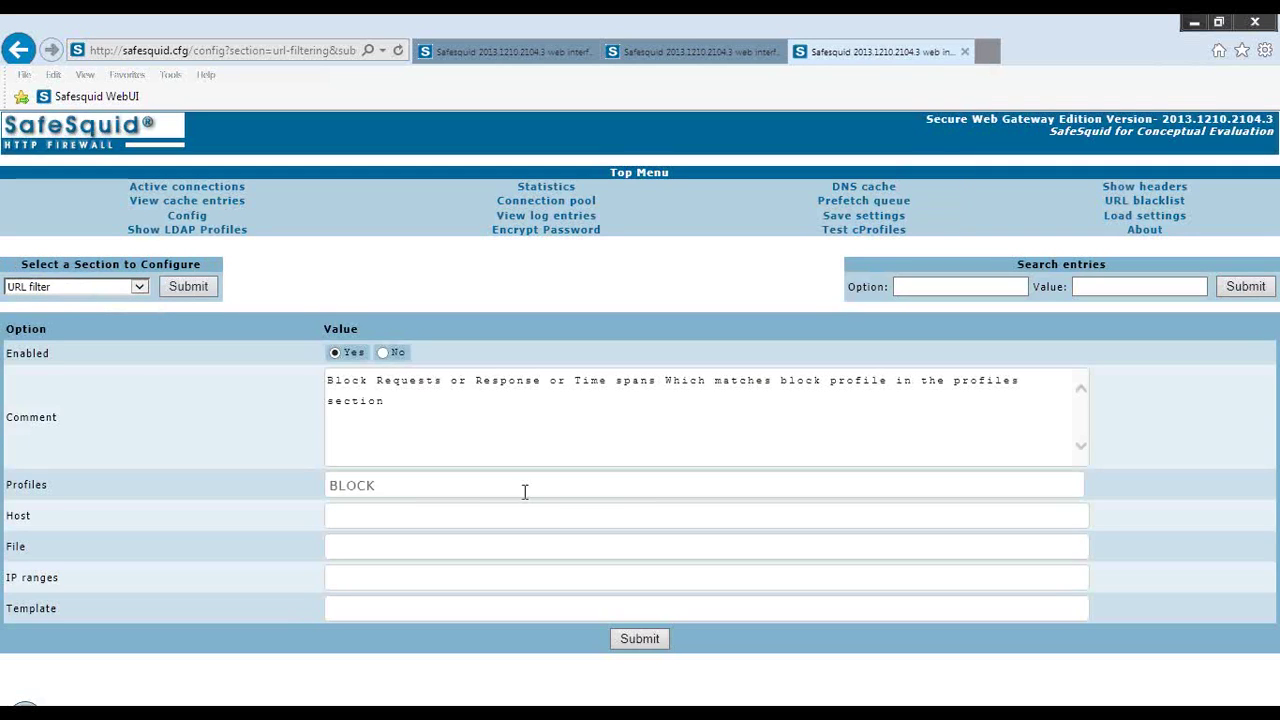
left_click(650, 478)
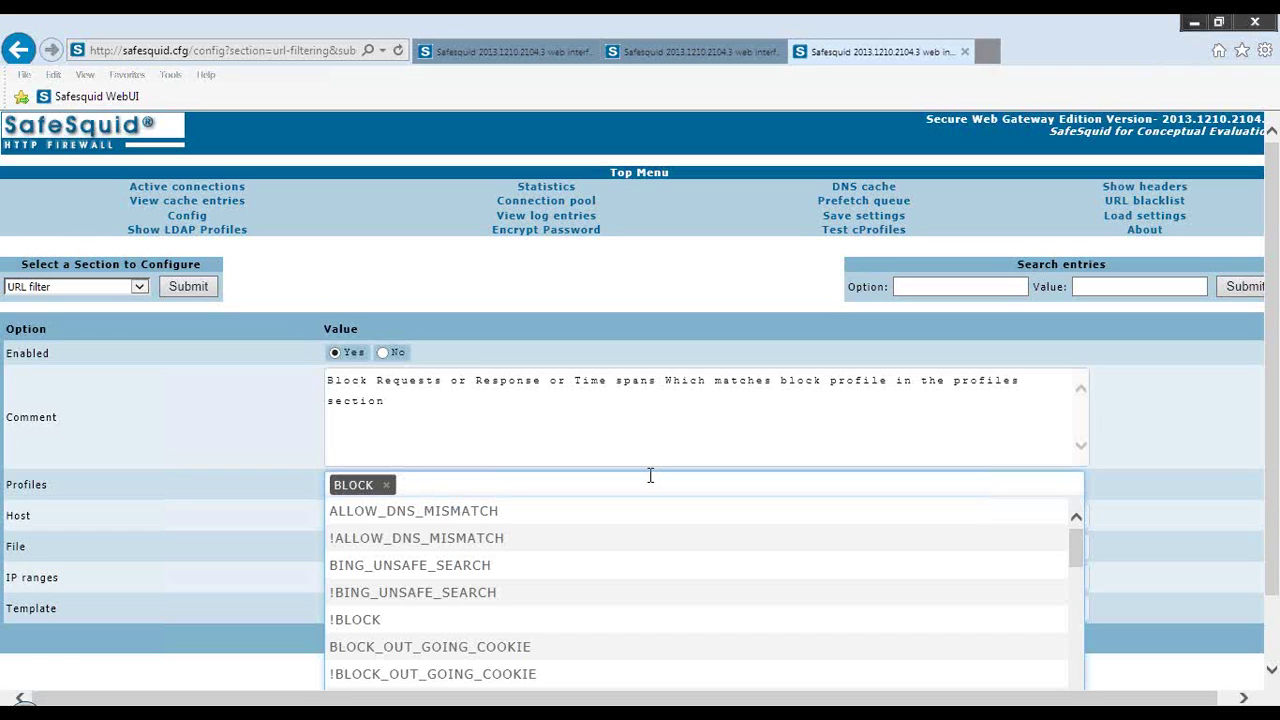
type("WE")
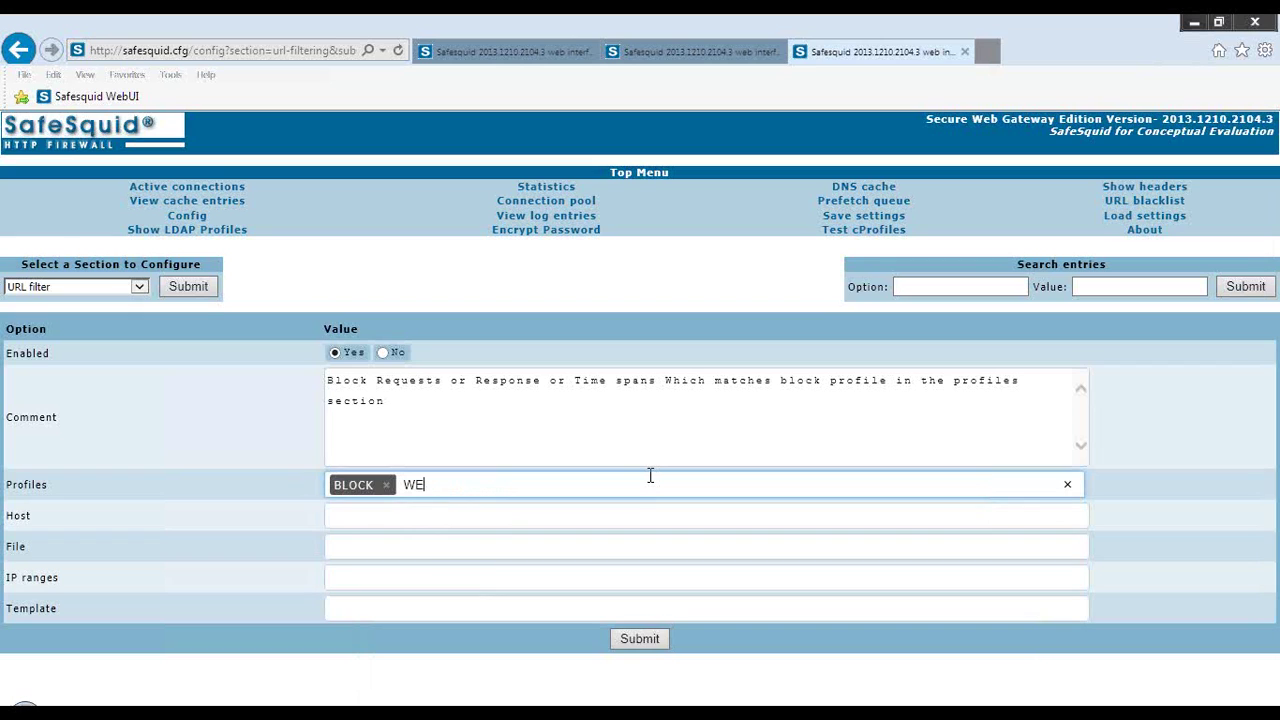
key("BackSpace")
key("BackSpace")
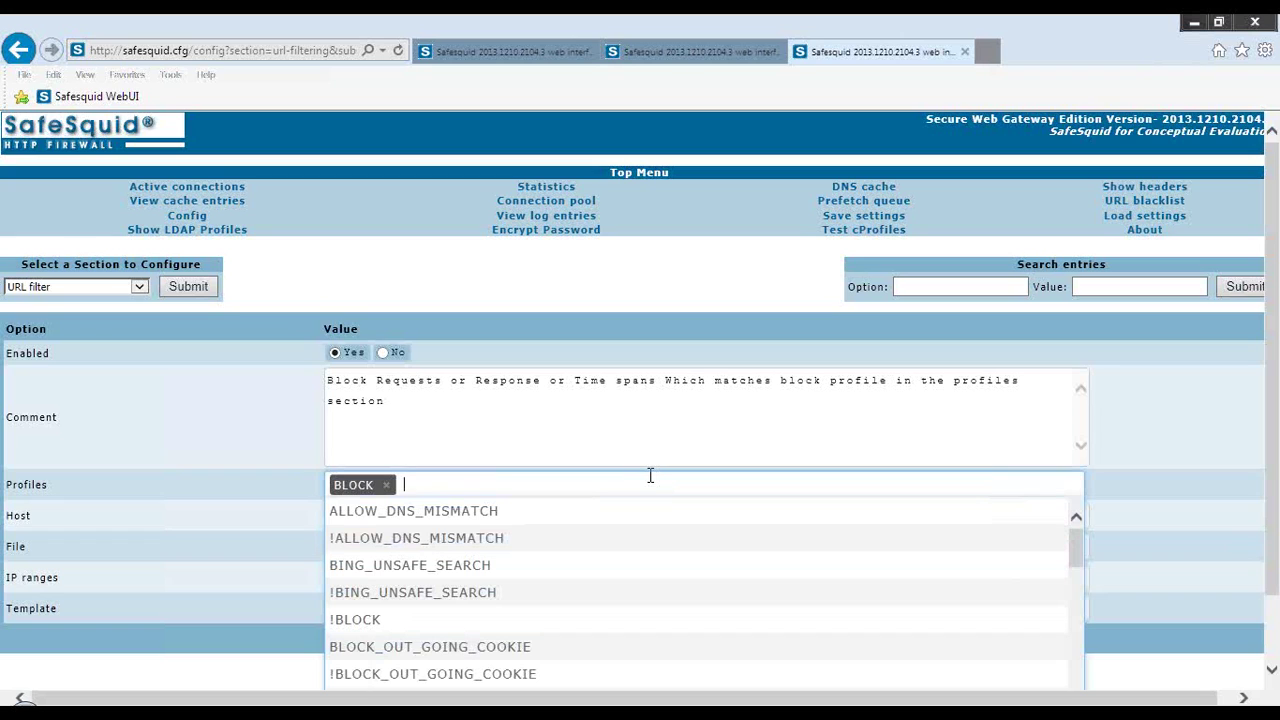
left_click(648, 302)
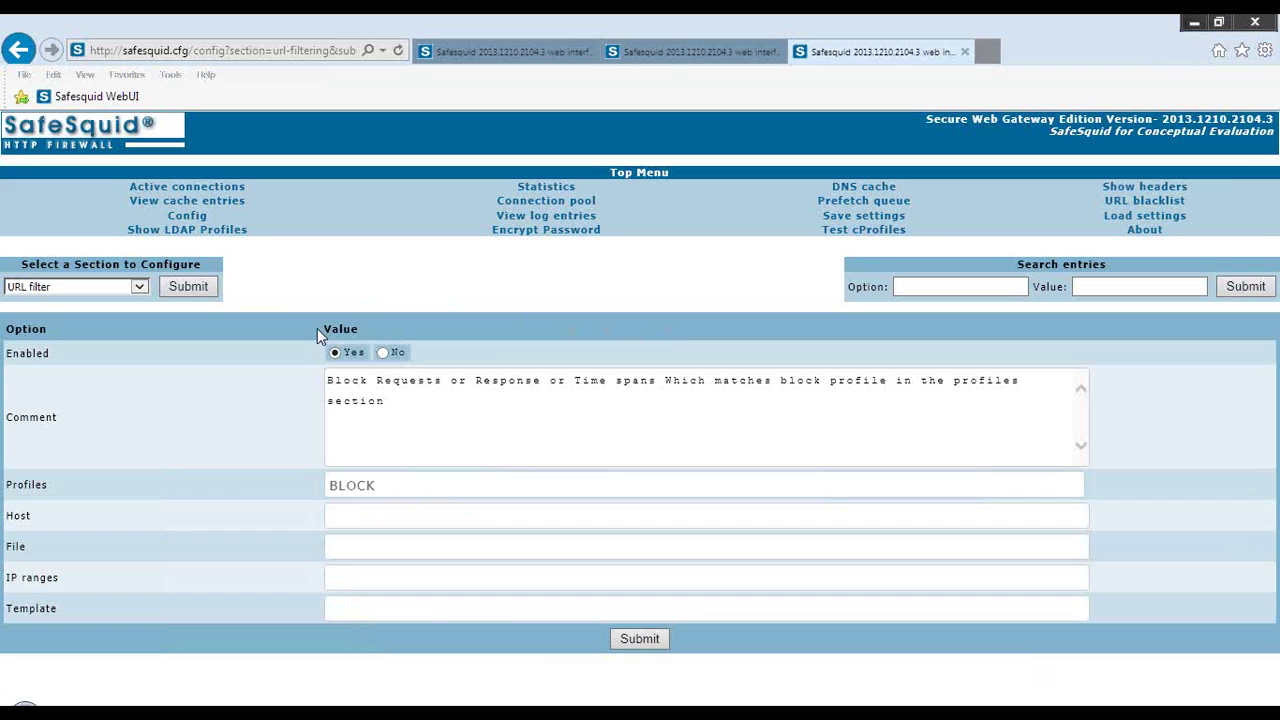
left_click(630, 645)
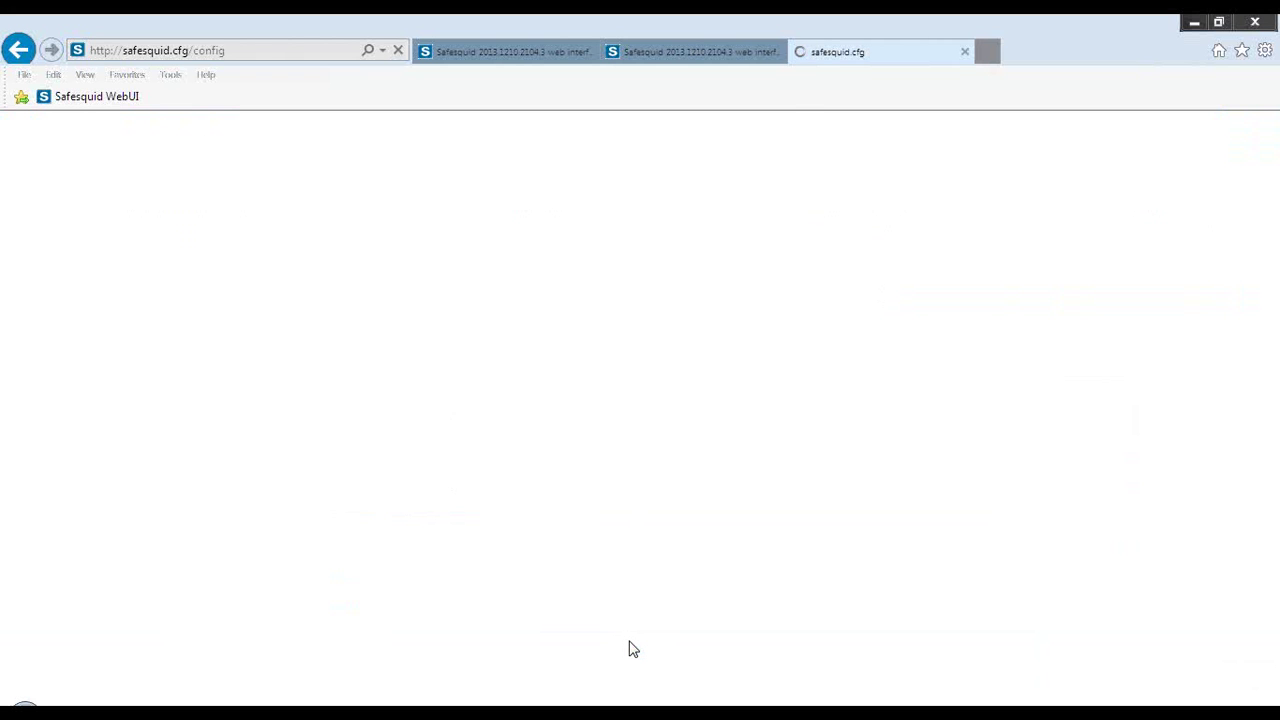
- In the second SafeSquid tab, load the SvScan section
left_click(711, 57)
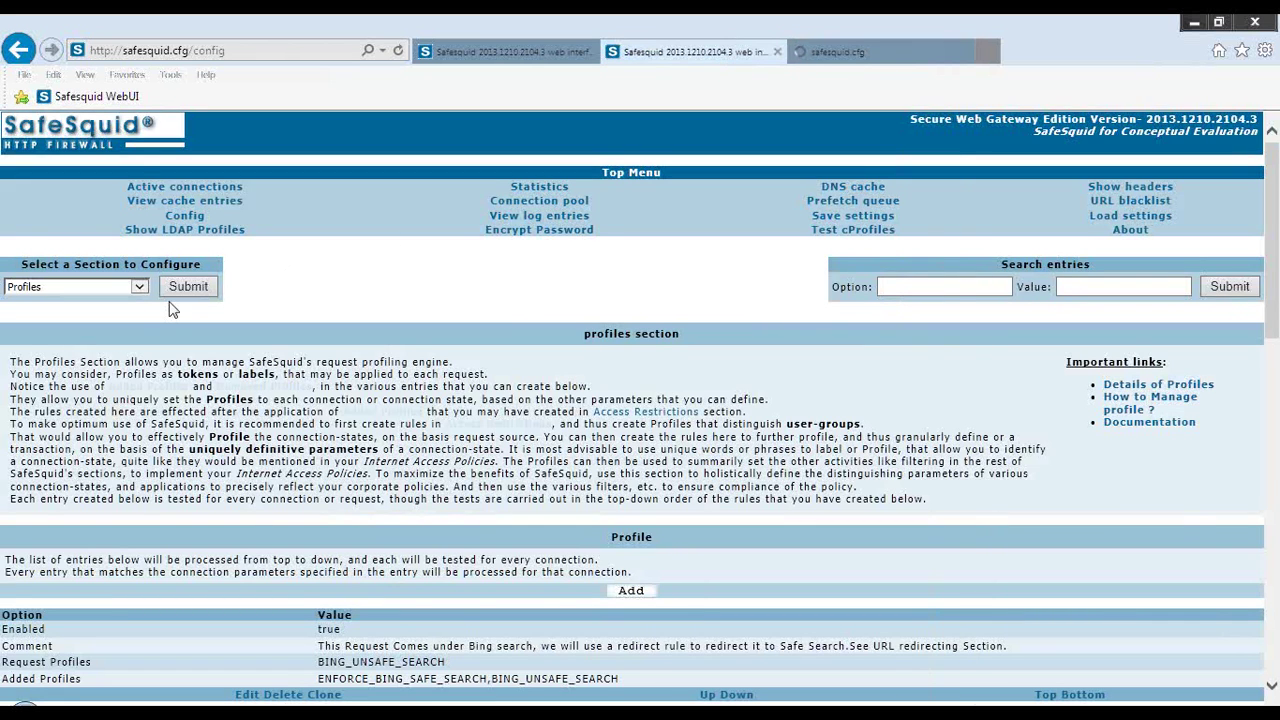
left_click(140, 287)
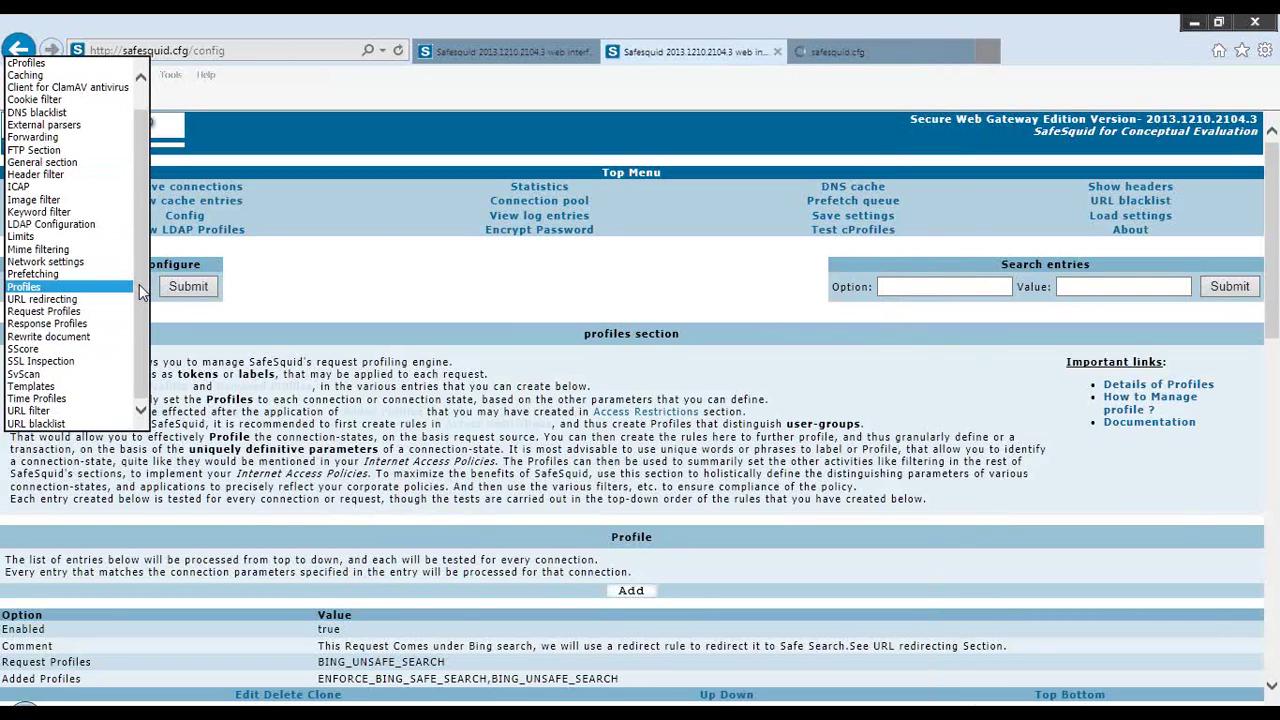
key("Down")
key("Down")
key("Down")
key("Down")
key("Down")
key("Down")
key("Down")
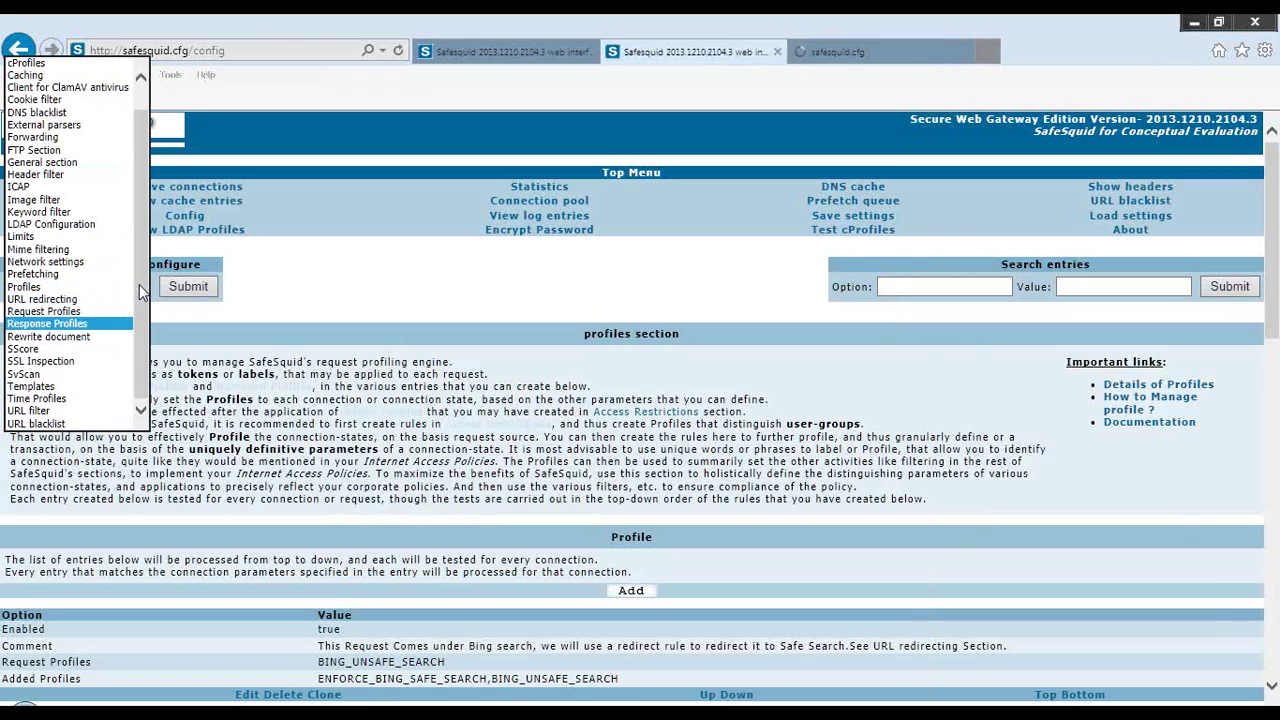
key("Return")
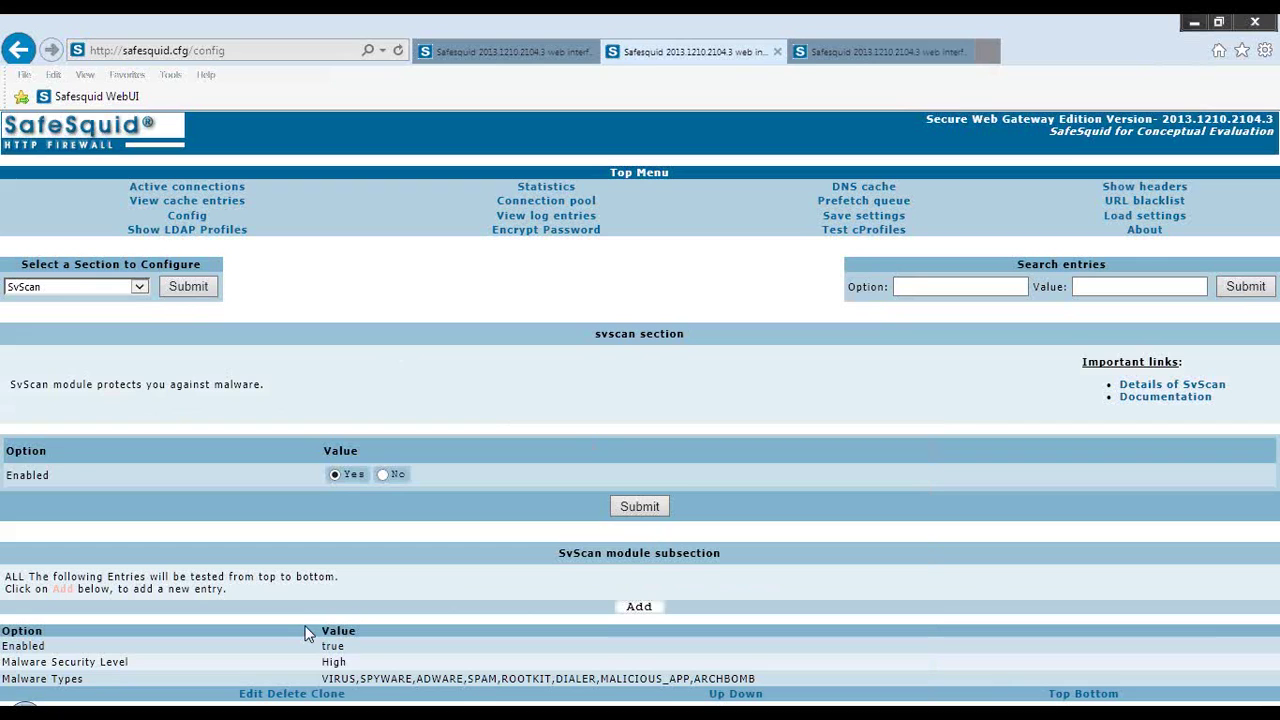
- Edit the SvScan rule, keeping Malware Security Level at High
left_click(250, 695)
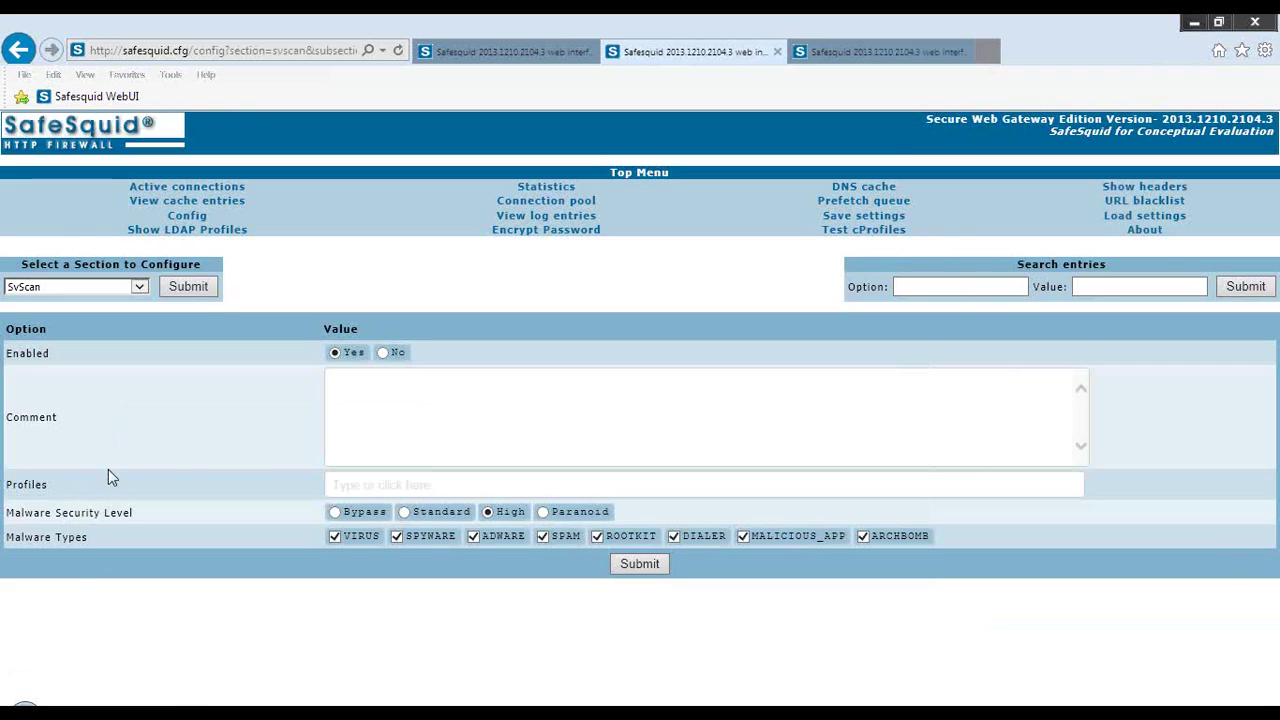
mouse_move(137, 476)
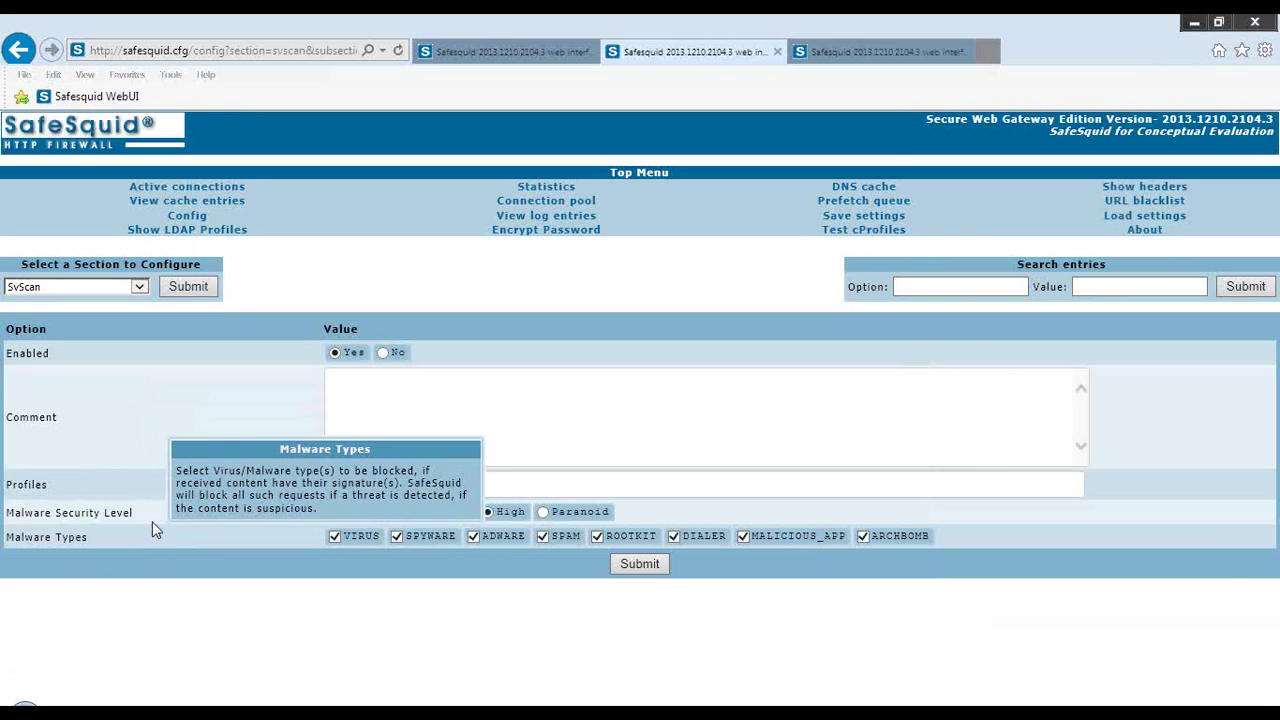
mouse_move(153, 521)
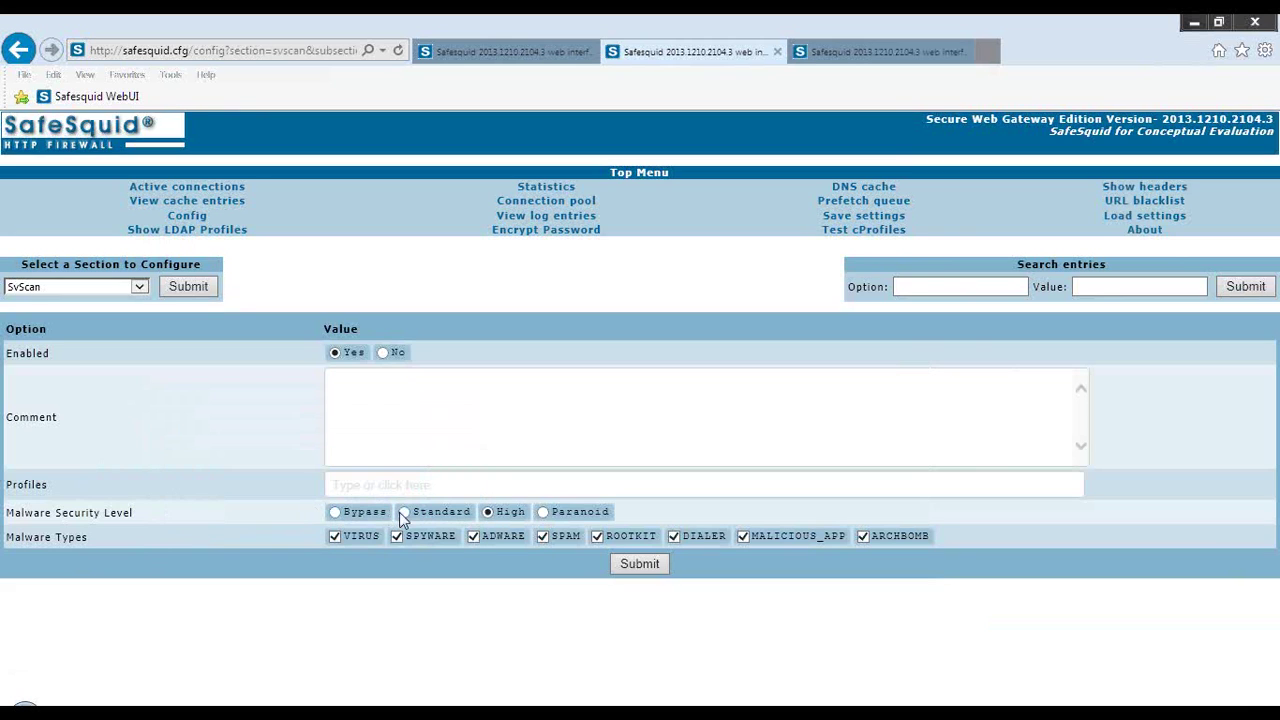
mouse_move(476, 514)
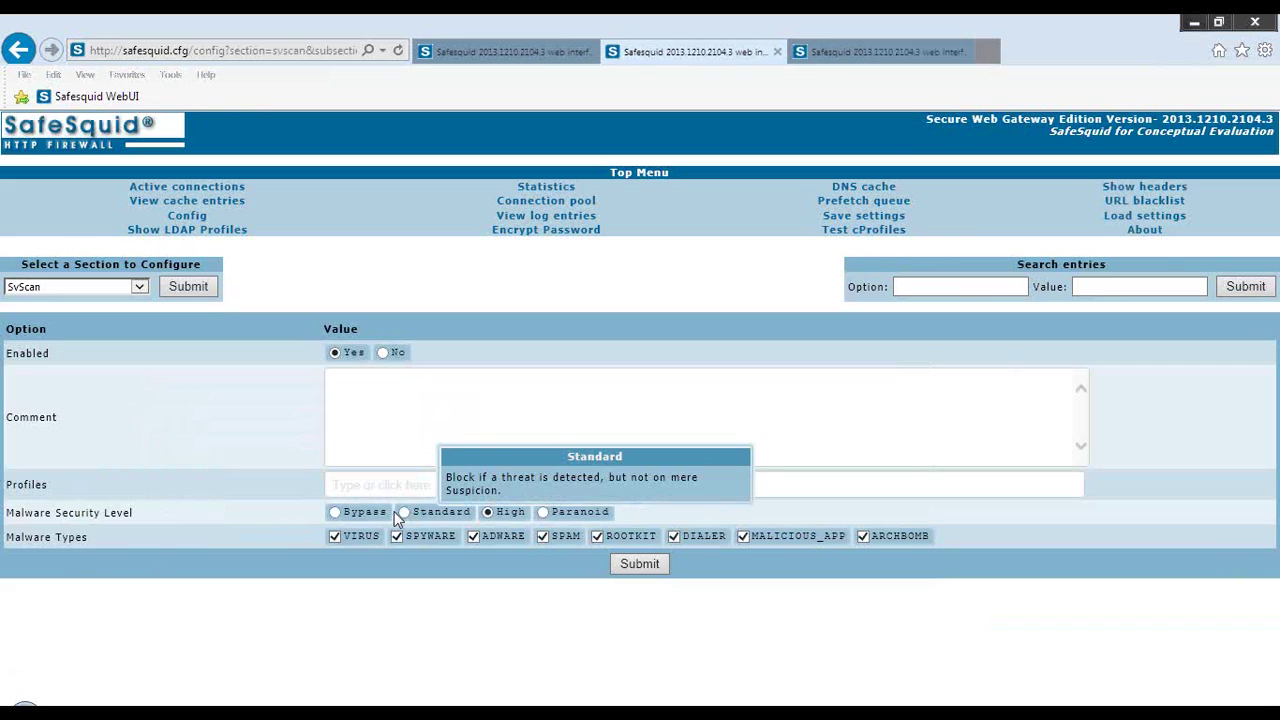
mouse_move(362, 518)
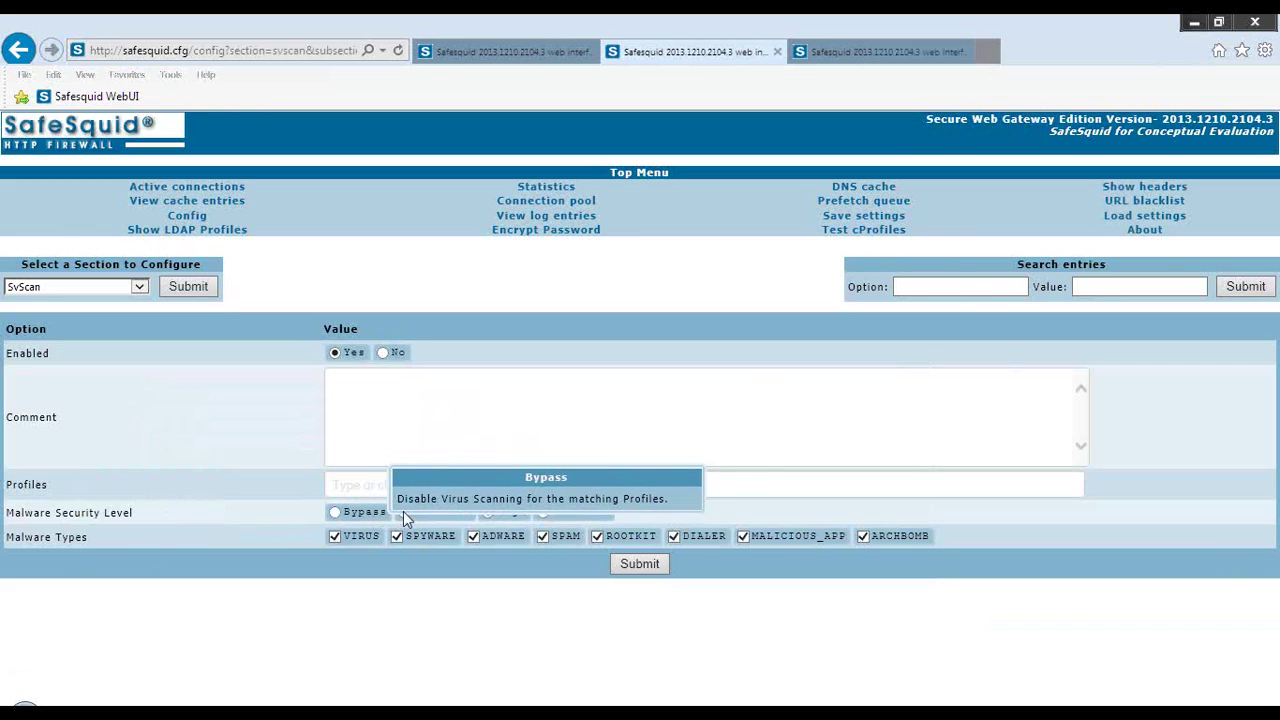
mouse_move(433, 517)
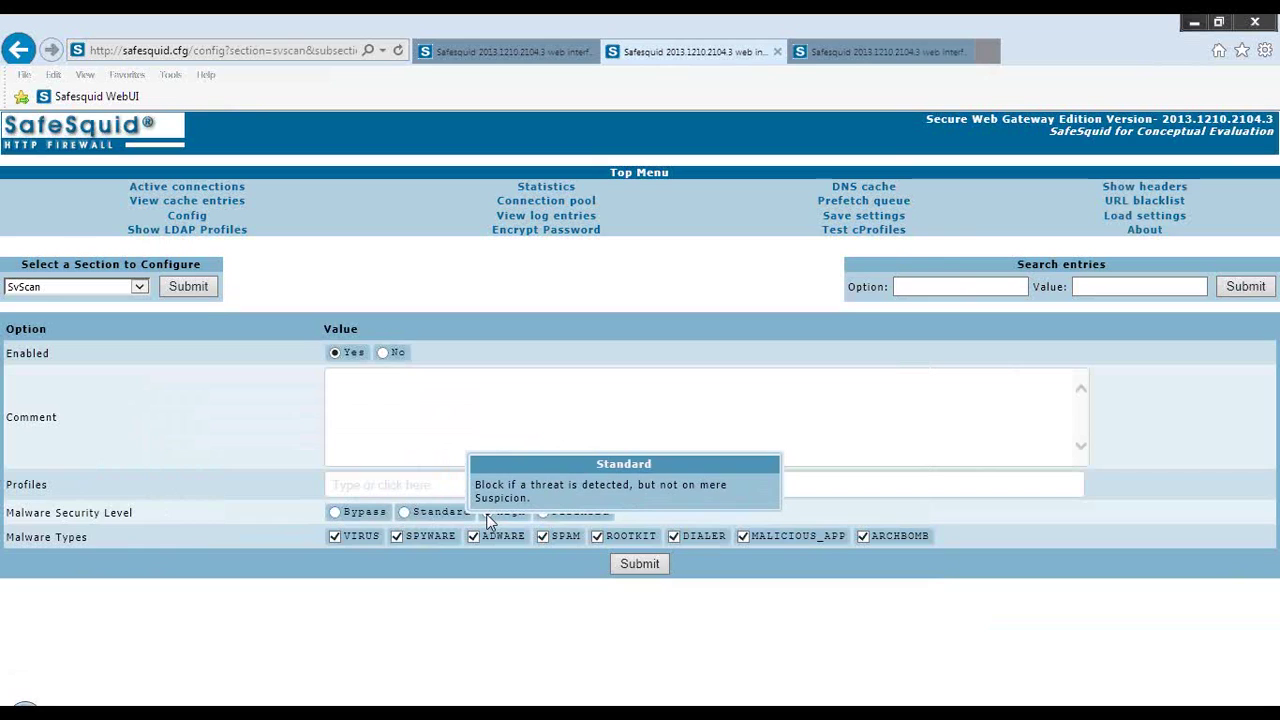
left_click(508, 514)
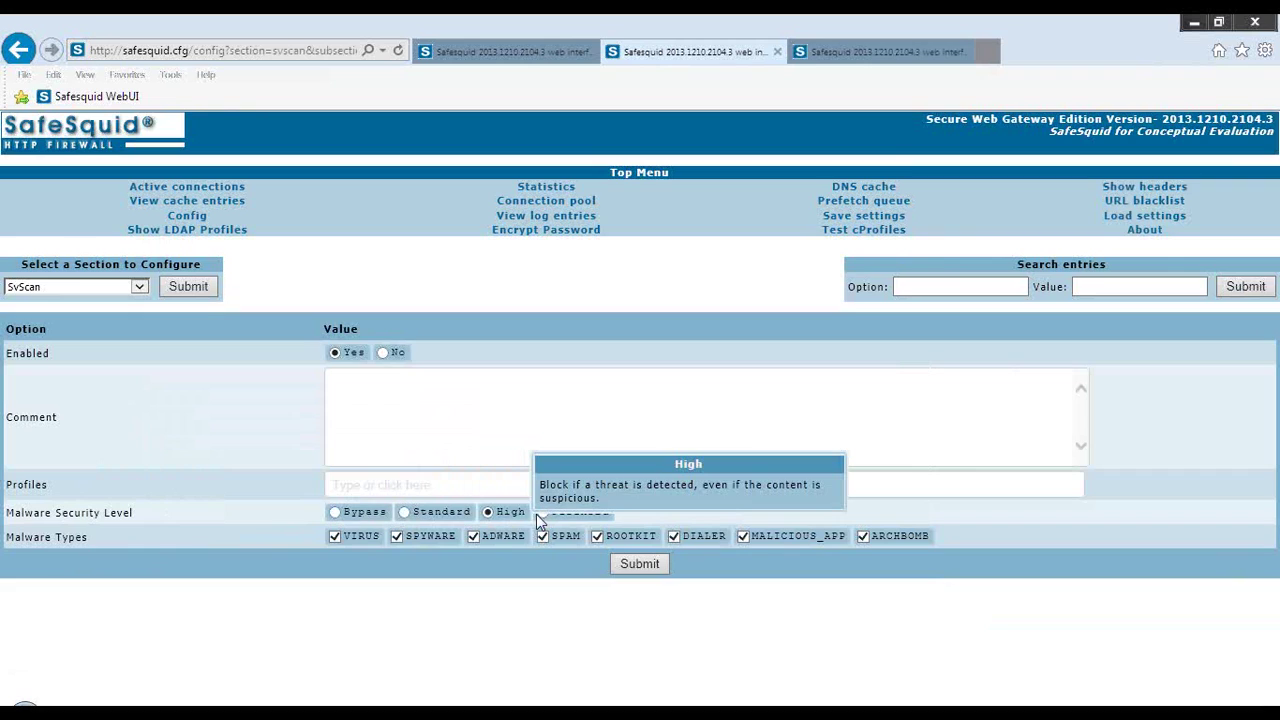
mouse_move(578, 520)
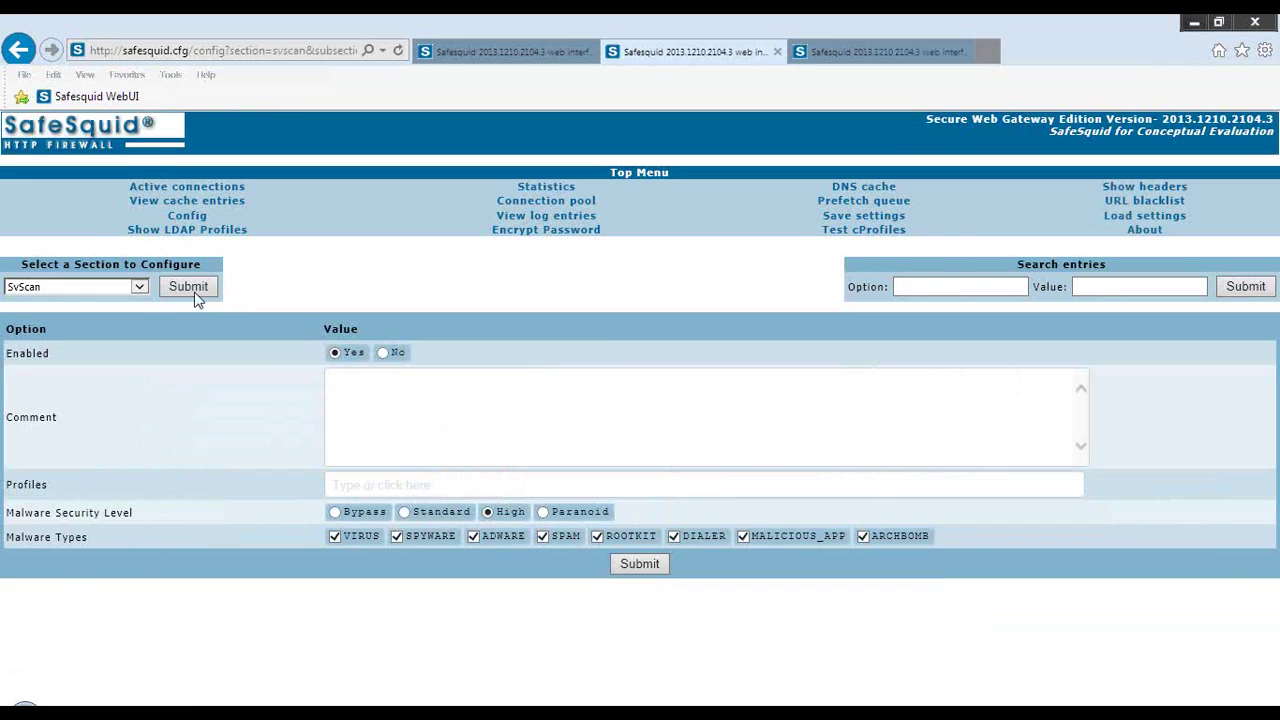
- Load the SSL Inspection section, then return to the tab showing URL filter settings
left_click(144, 289)
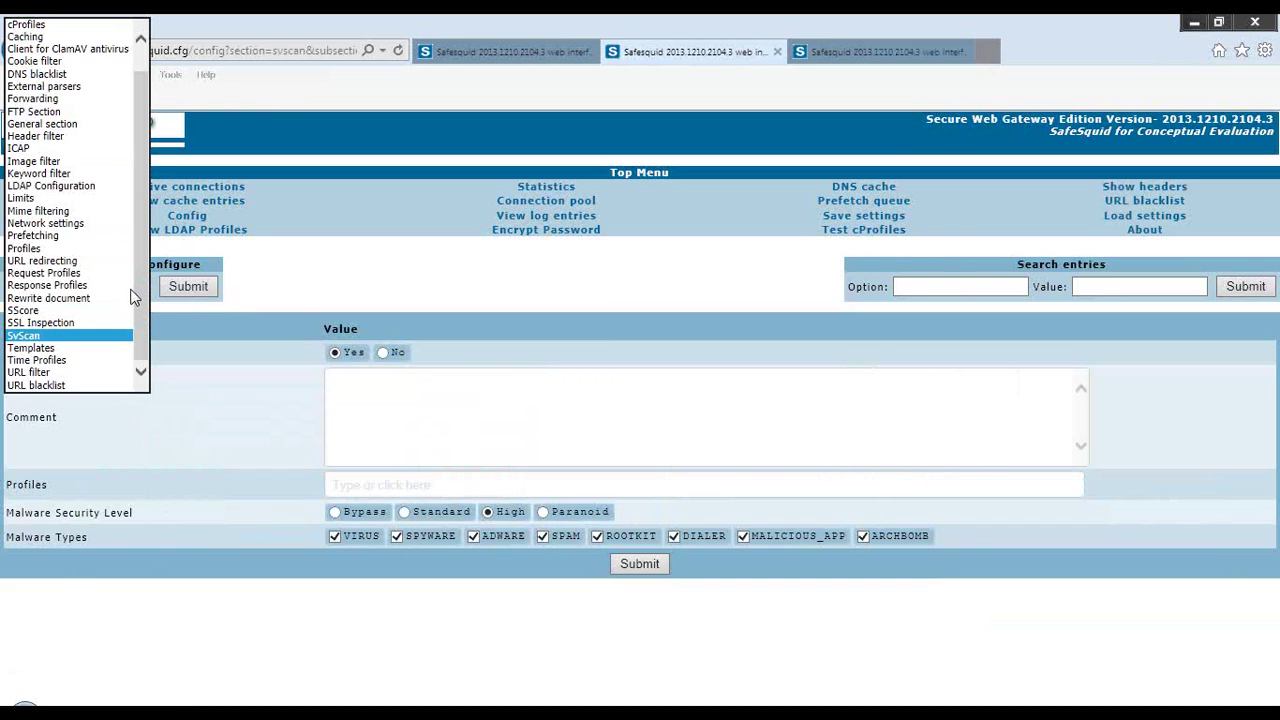
left_click(95, 321)
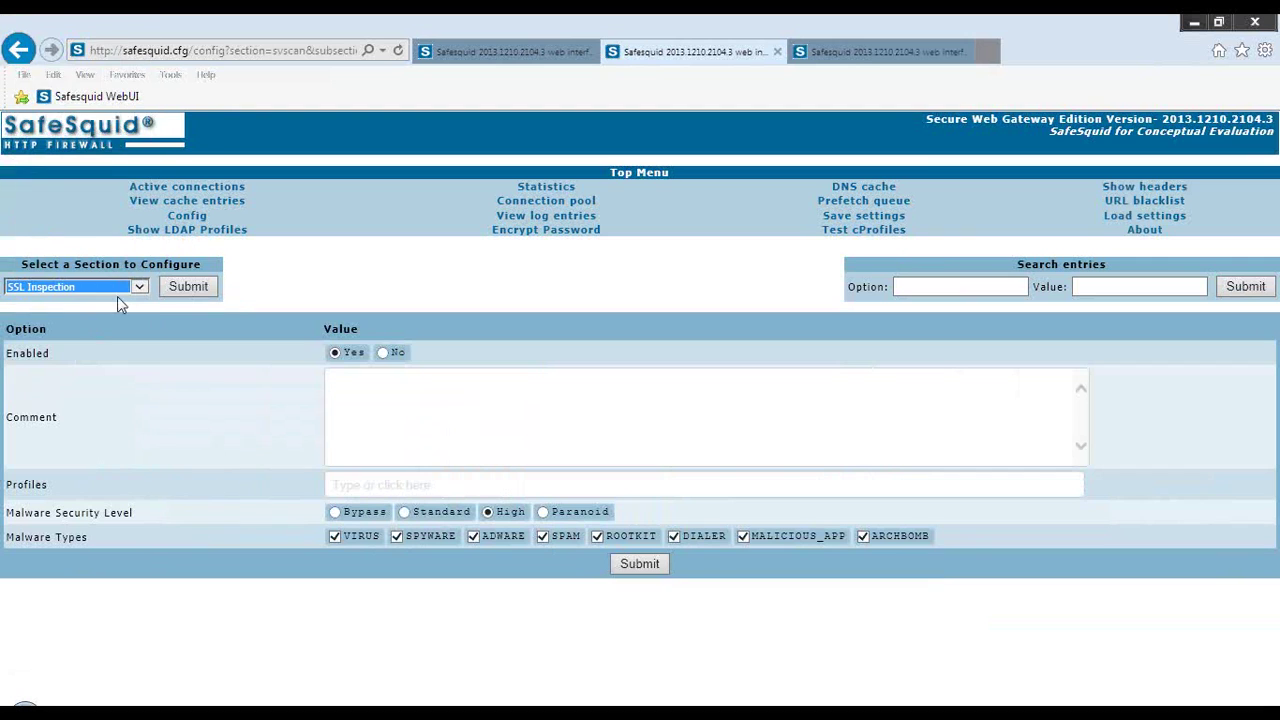
left_click(196, 287)
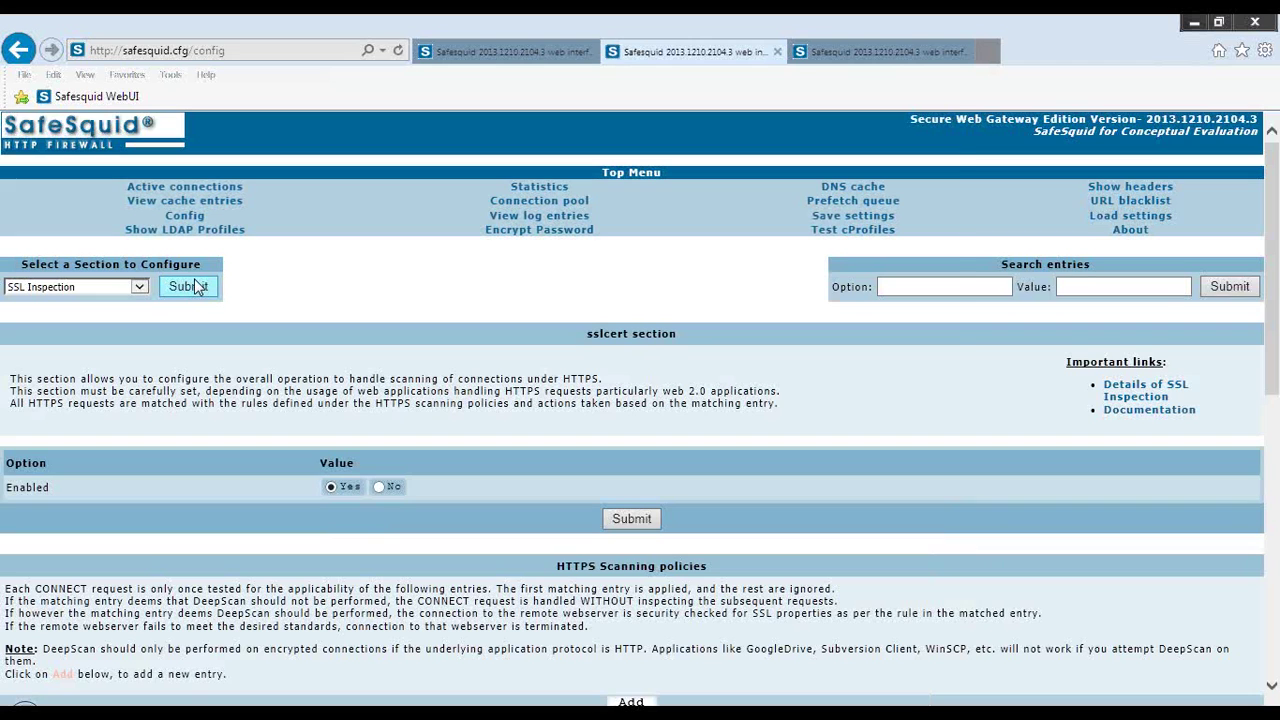
scroll(197, 287, "down", 1)
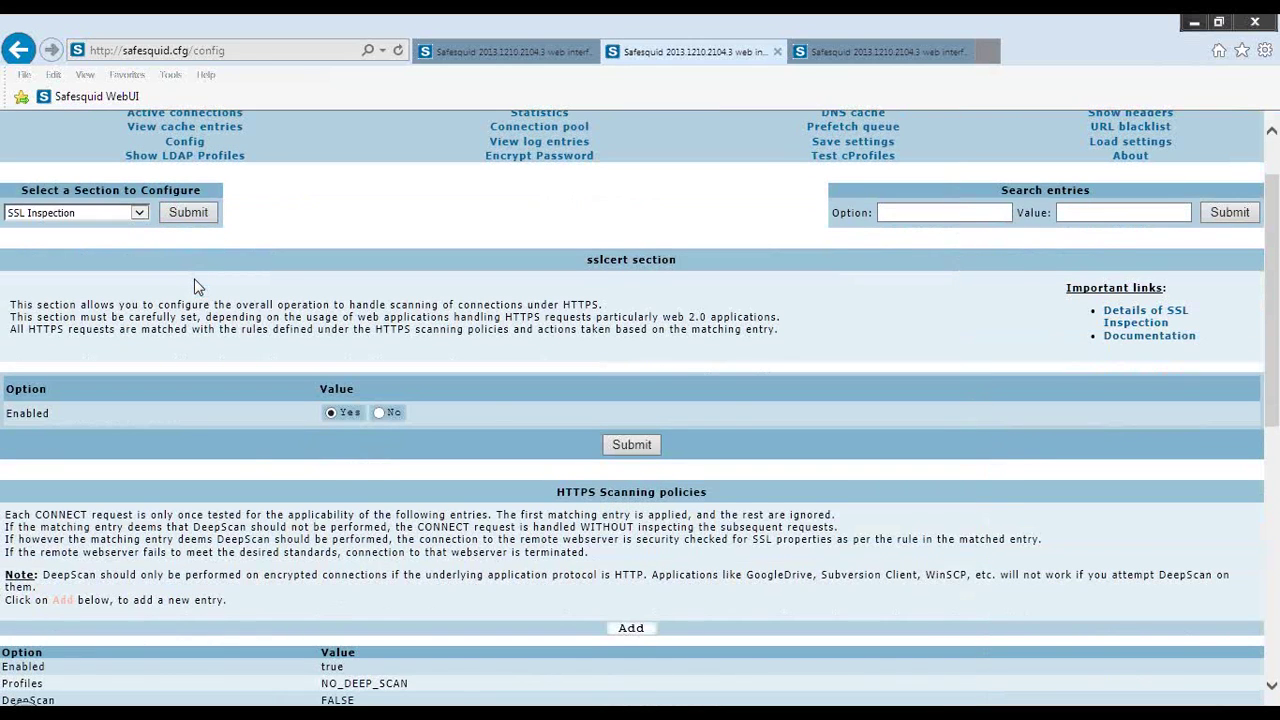
left_click(891, 46)
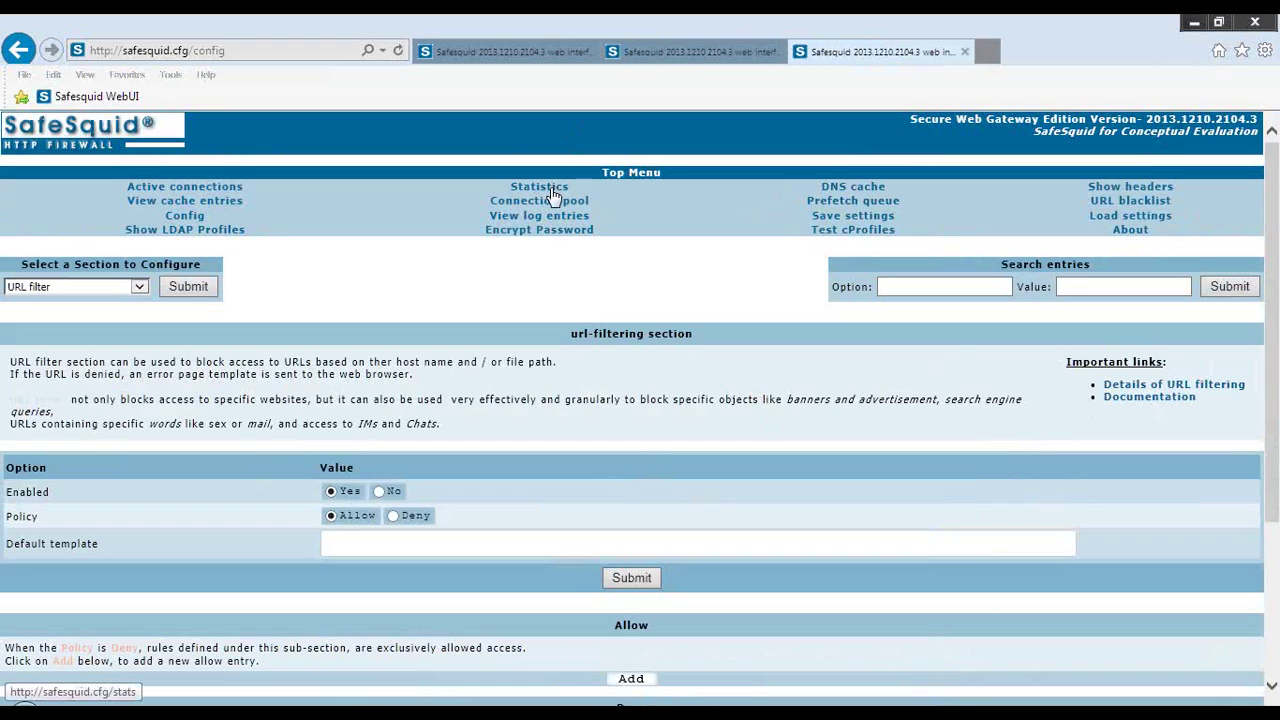
- Open the SafeSquid statistics page and scroll to SvScan: library Loaded, scanner Ready, 0 threats
left_click(551, 188)
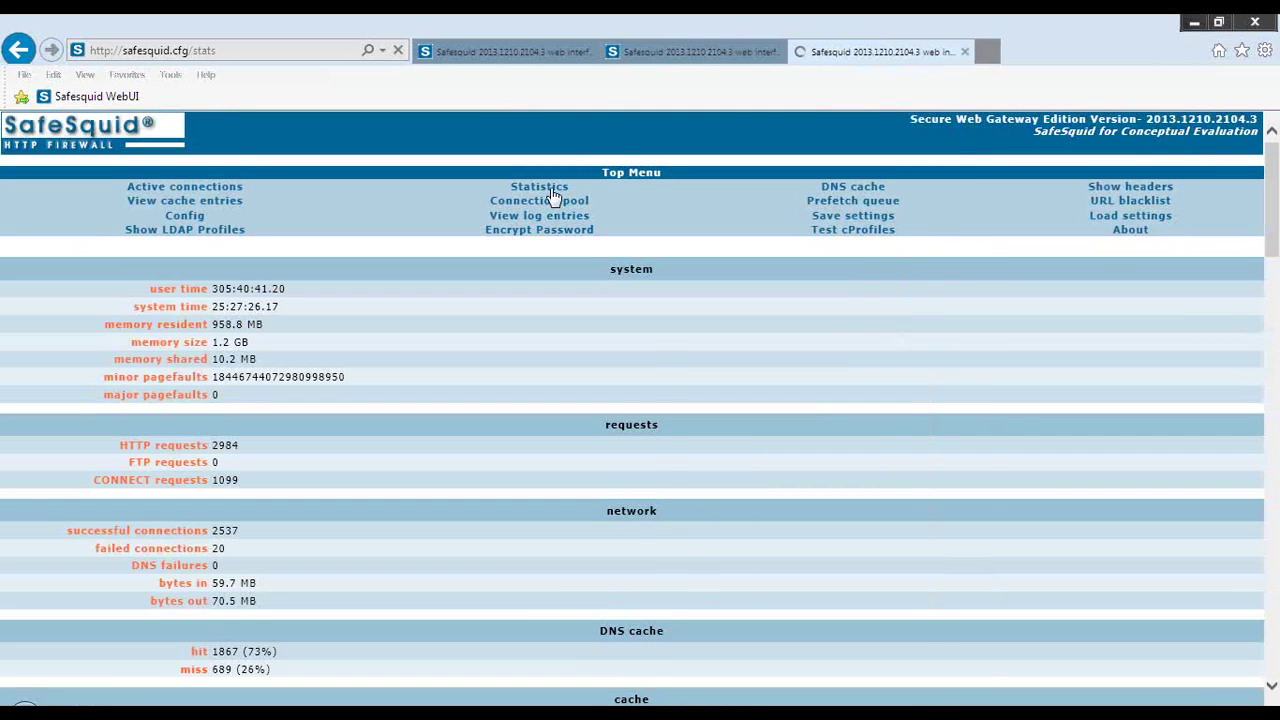
scroll(550, 187, "down", 6)
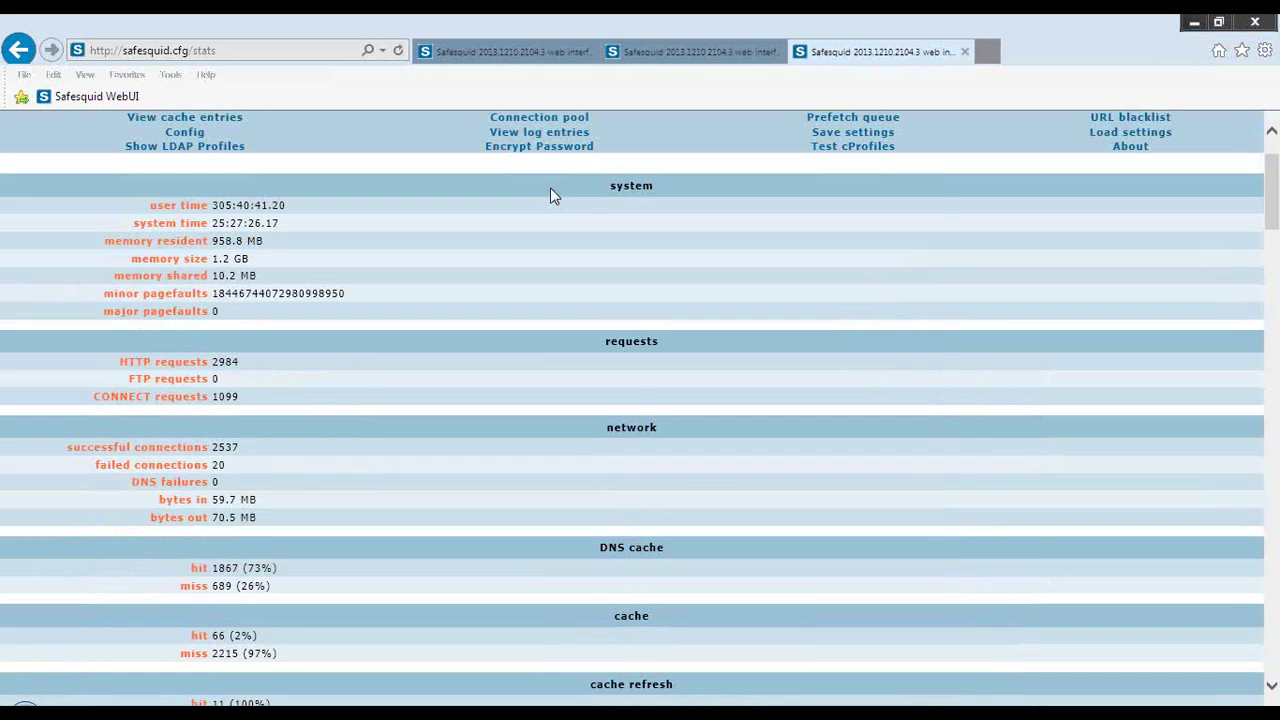
scroll(550, 194, "down", 5)
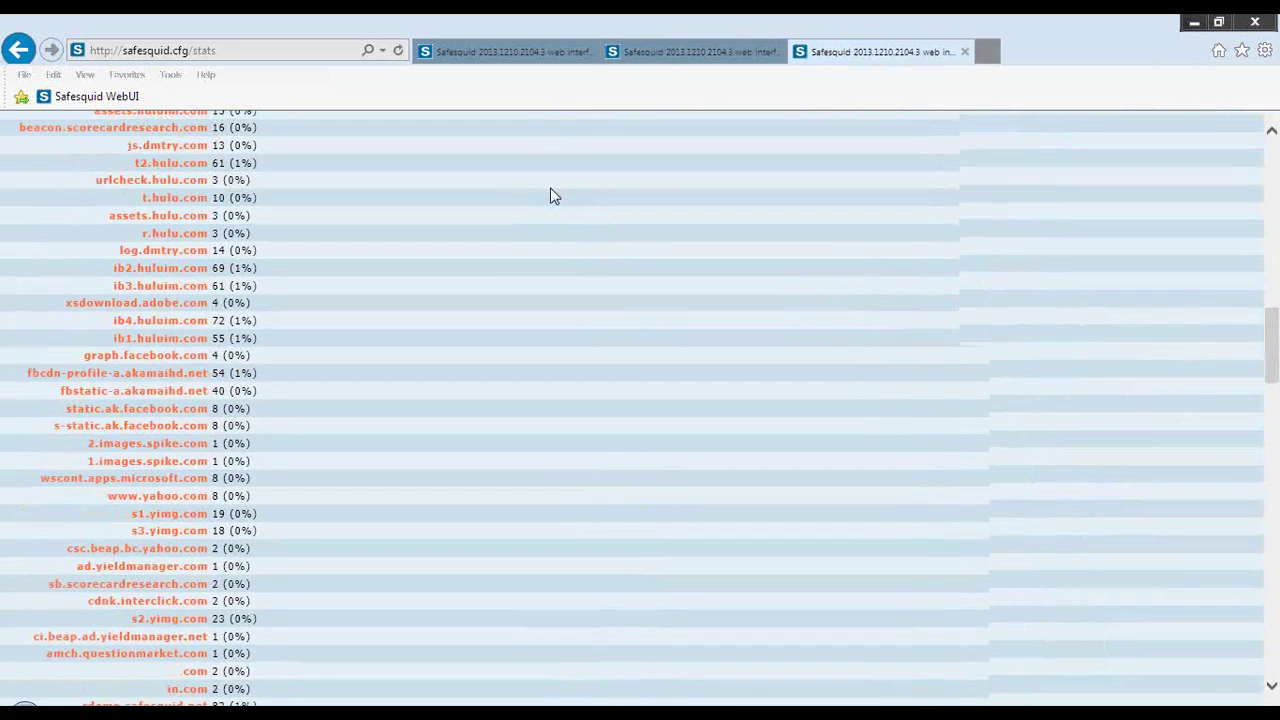
scroll(550, 195, "down", 12)
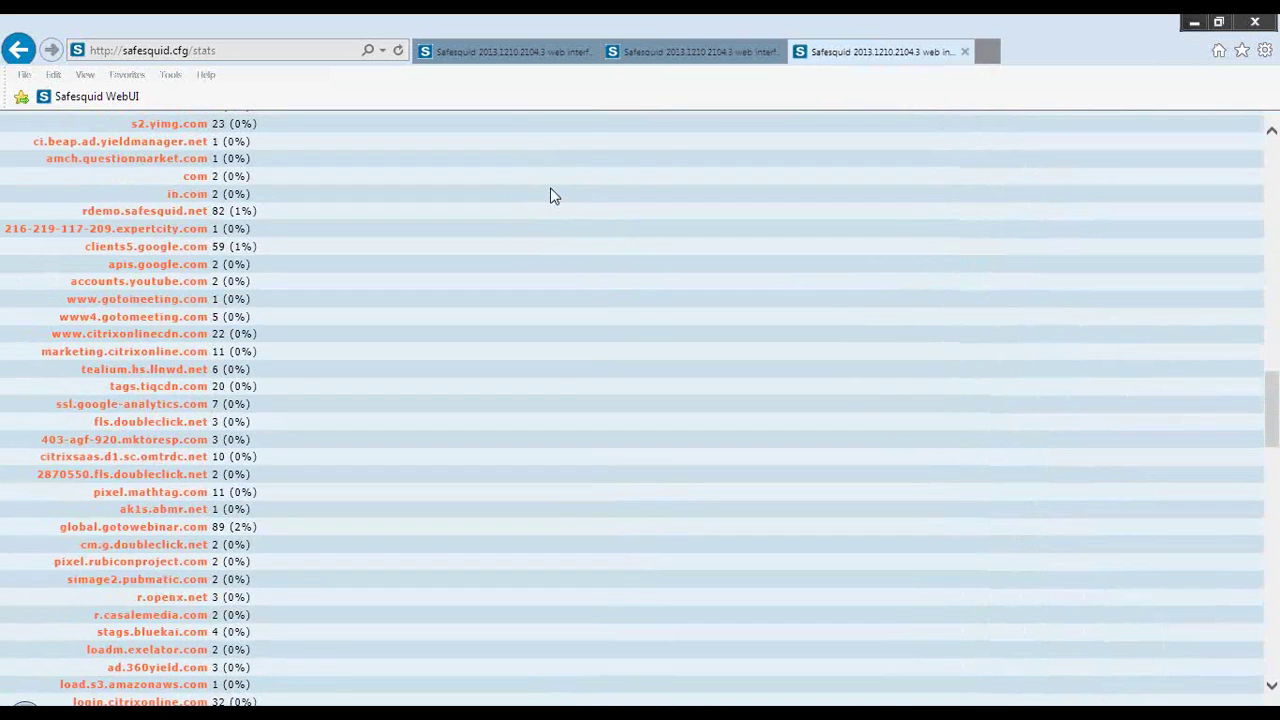
scroll(550, 195, "down", 4)
scroll(550, 195, "down", 9)
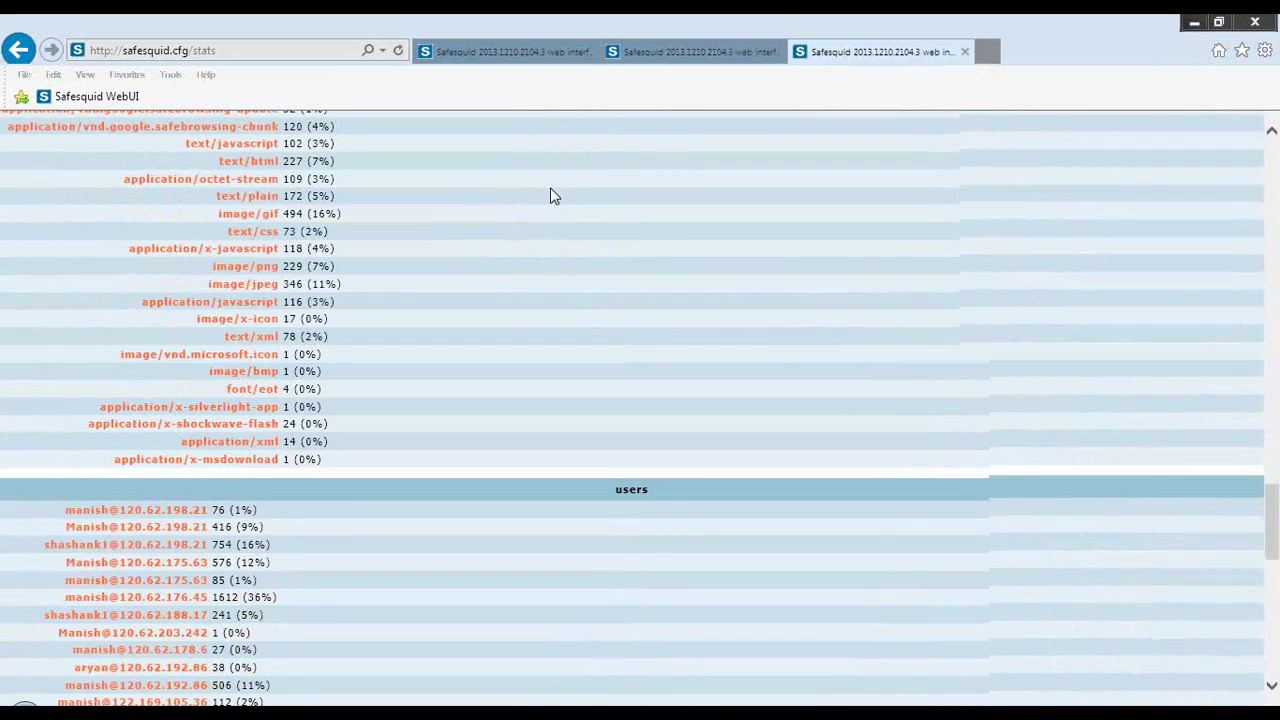
scroll(550, 195, "down", 5)
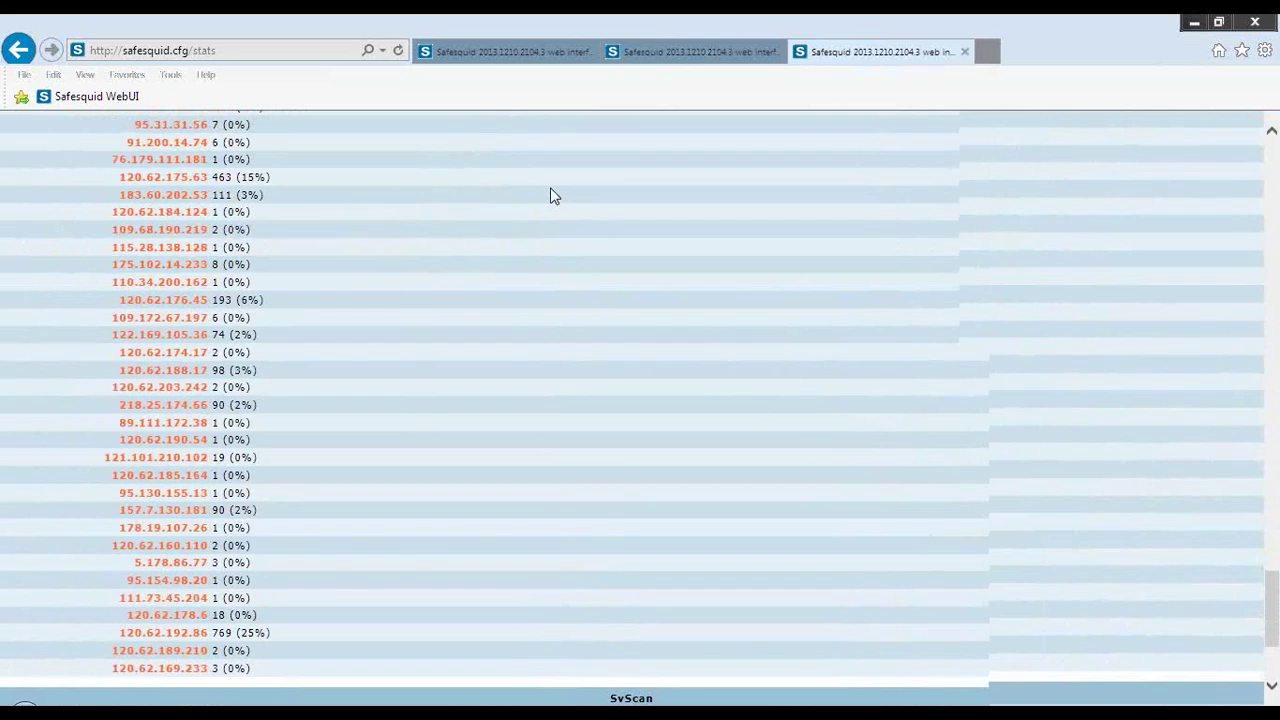
scroll(551, 195, "down", 3)
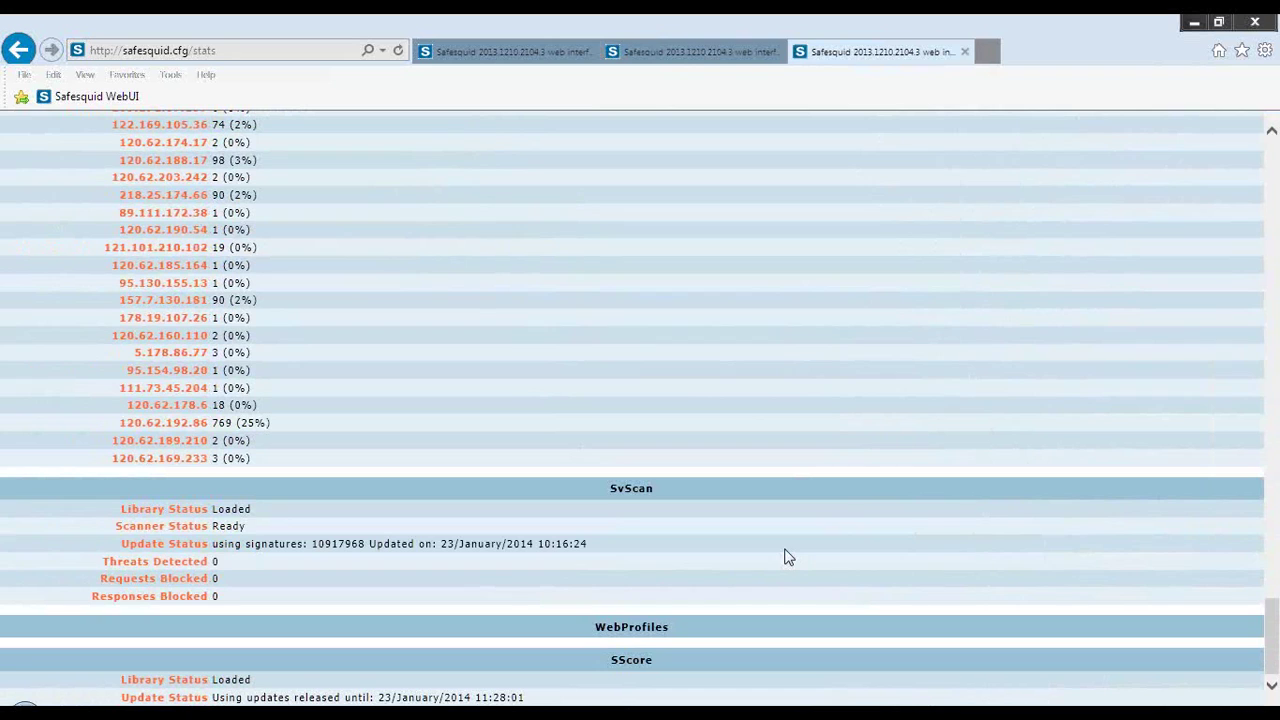
- Load About.com in a new browser tab, then go back to the SafeSquid statistics tab
left_click(998, 58)
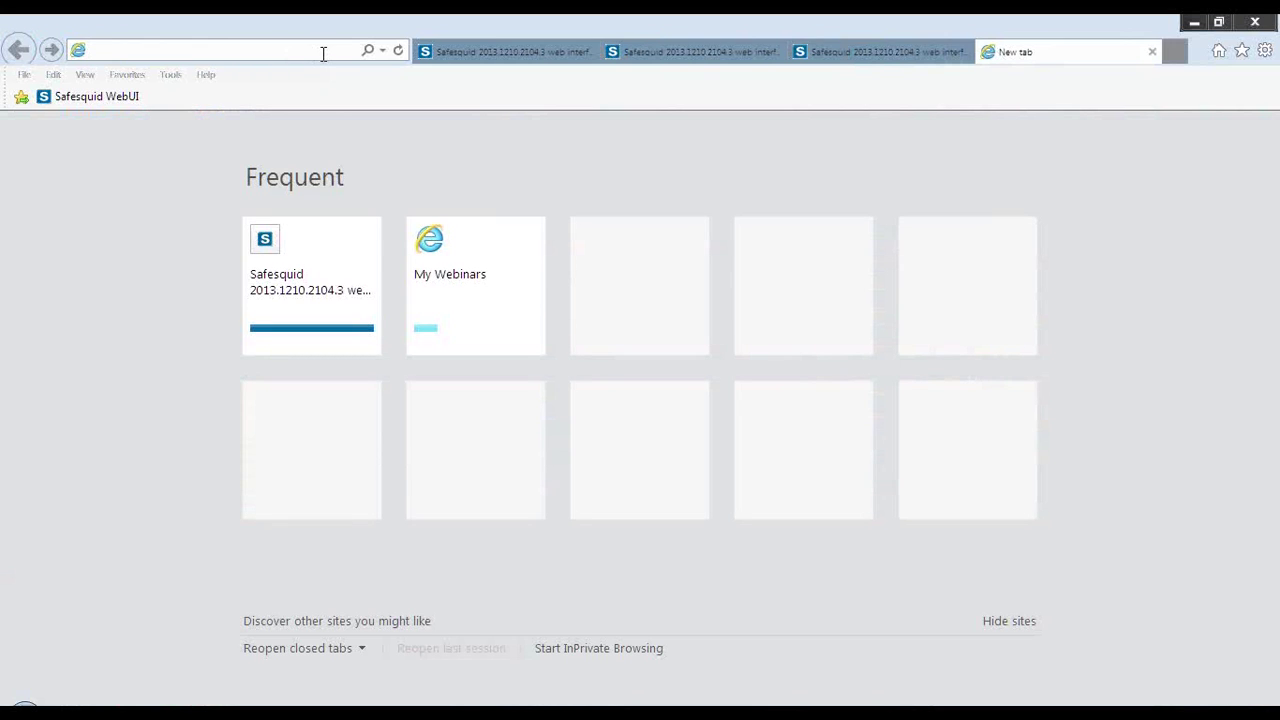
type("about")
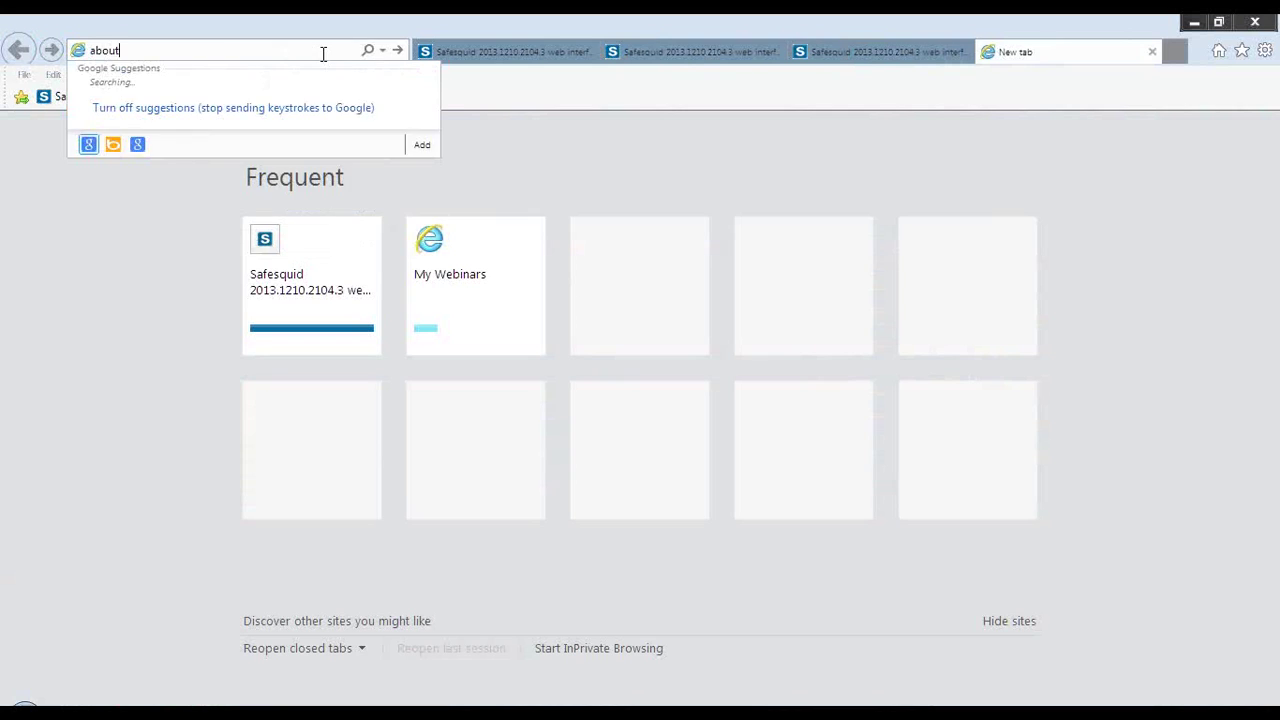
key("ctrl+Return")
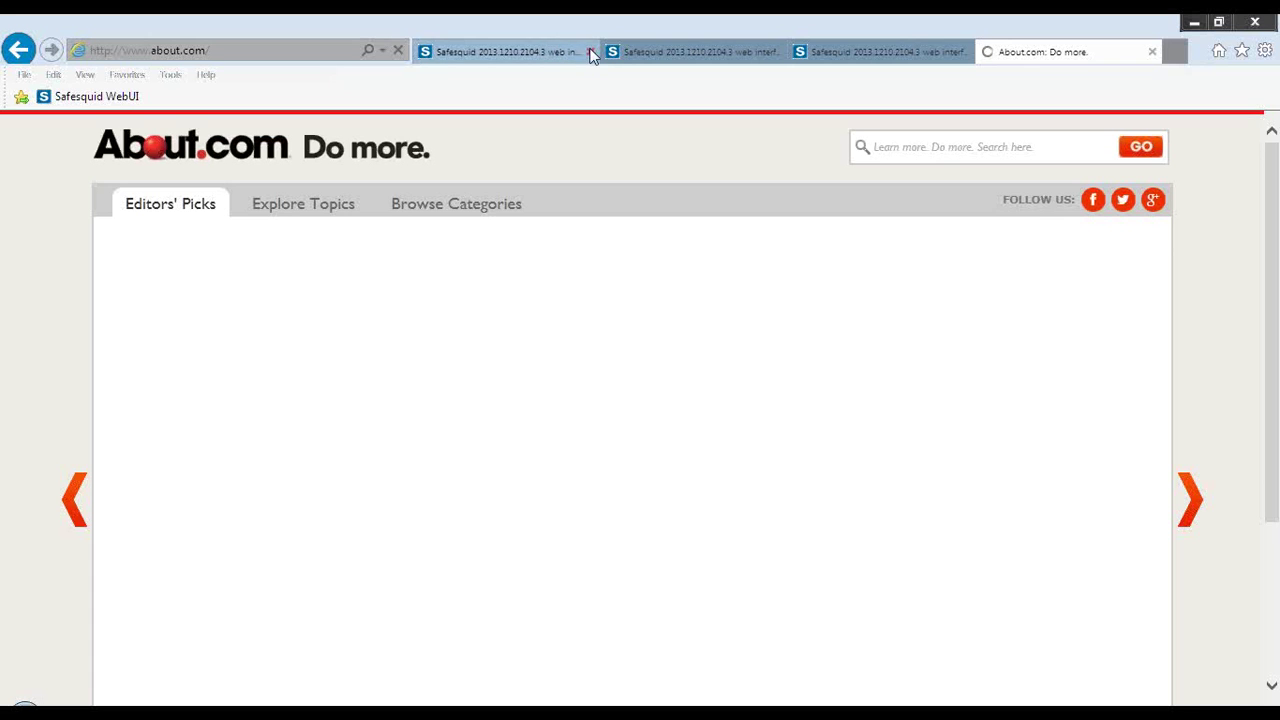
left_click(862, 56)
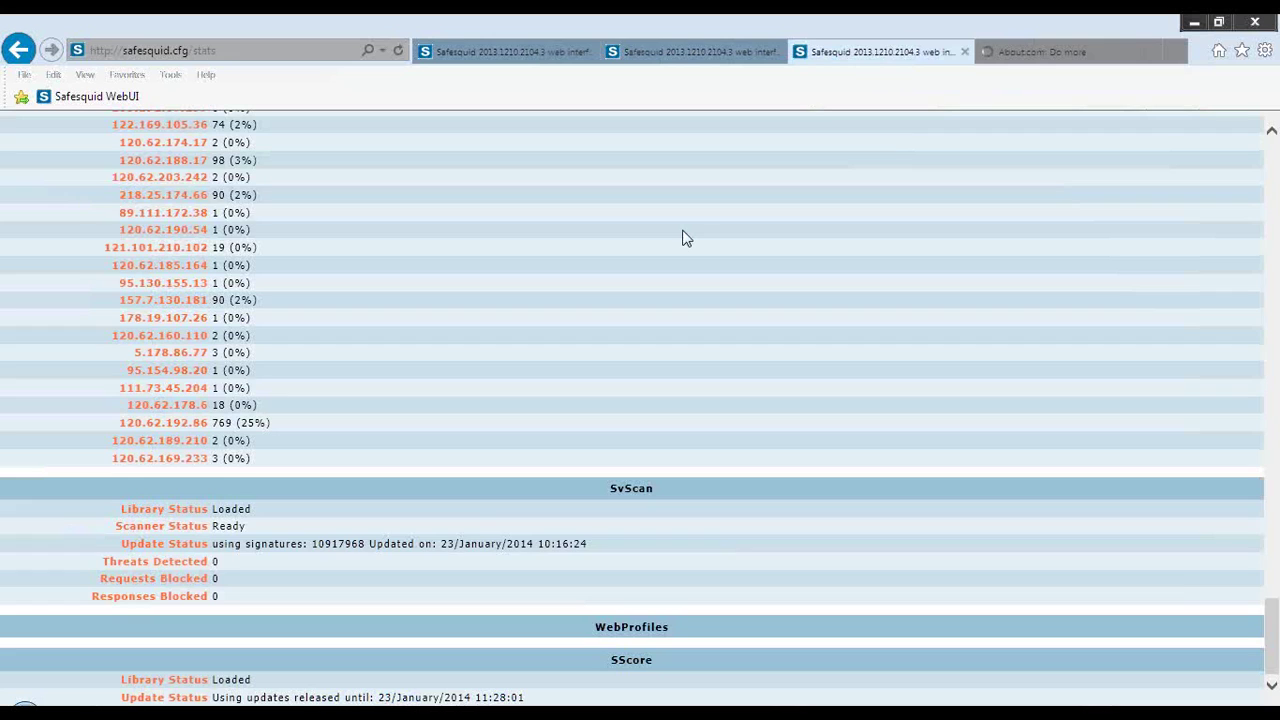
- Reload the statistics, glance at the SScore and About.com tabs, and scroll the refreshed counters (3075 HTTP requests)
key("F5")
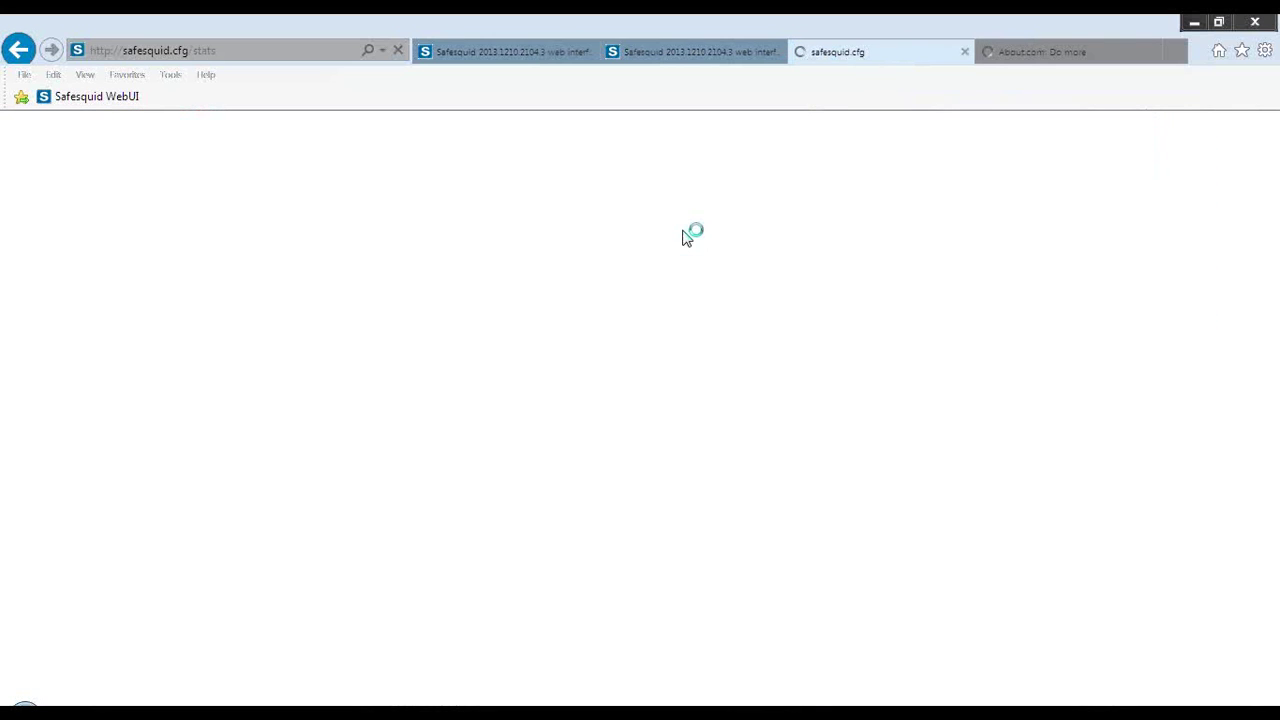
left_click(529, 58)
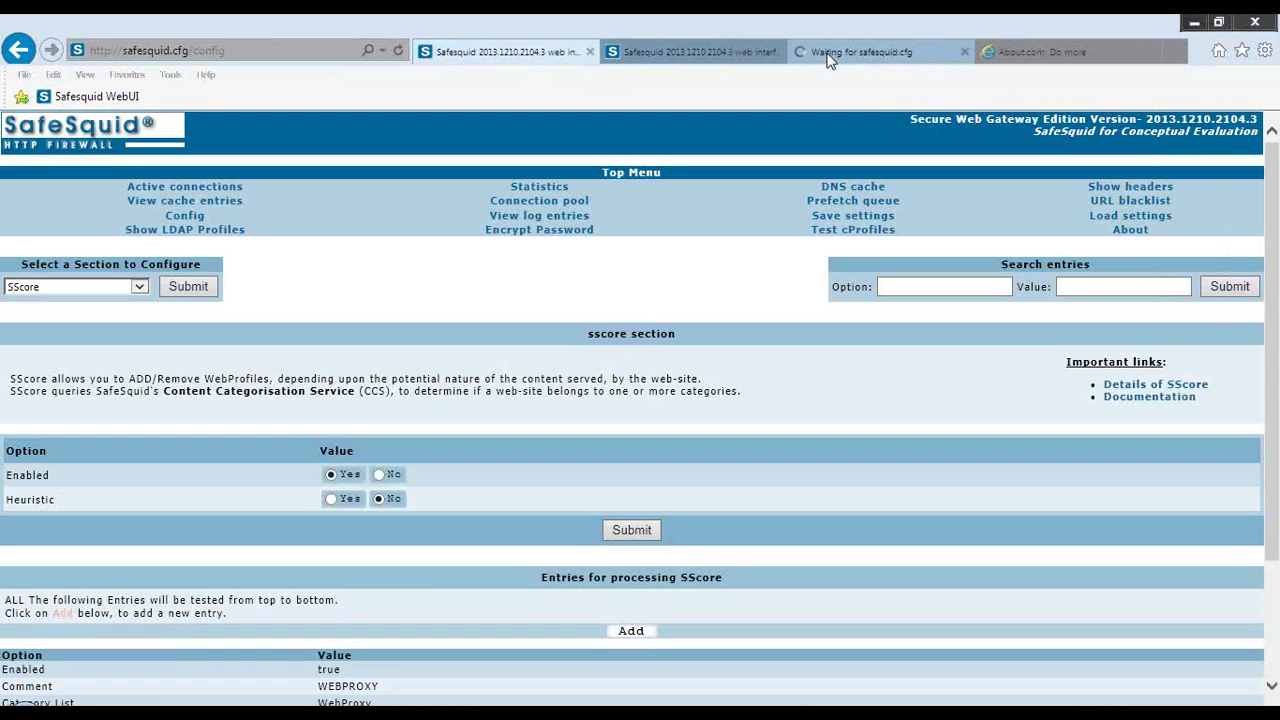
left_click(1031, 52)
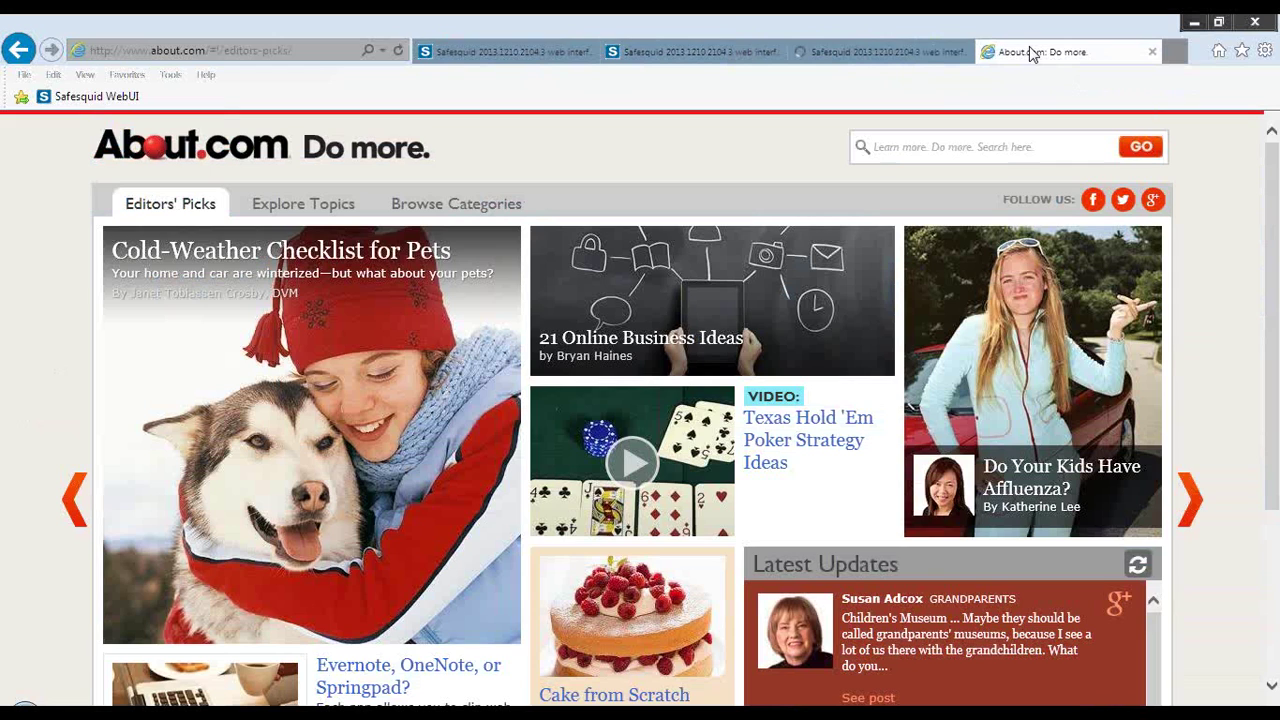
left_click(866, 53)
scroll(740, 342, "down", 1)
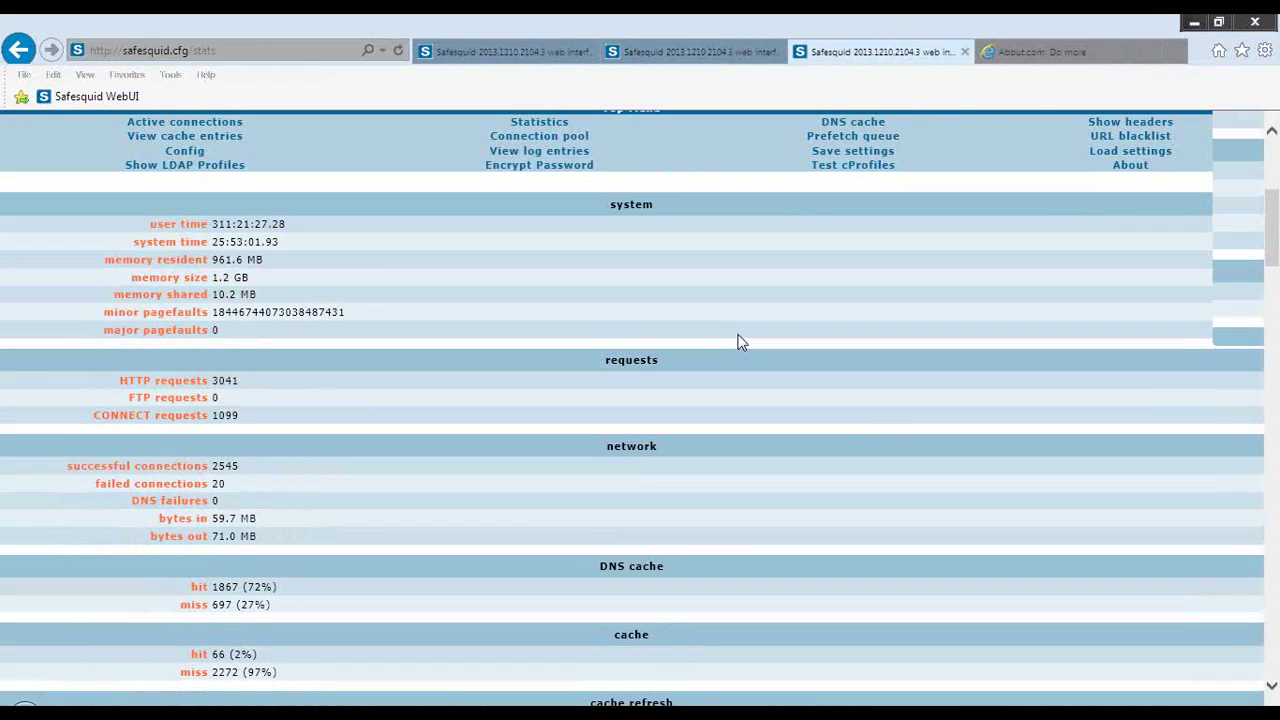
scroll(740, 342, "down", 10)
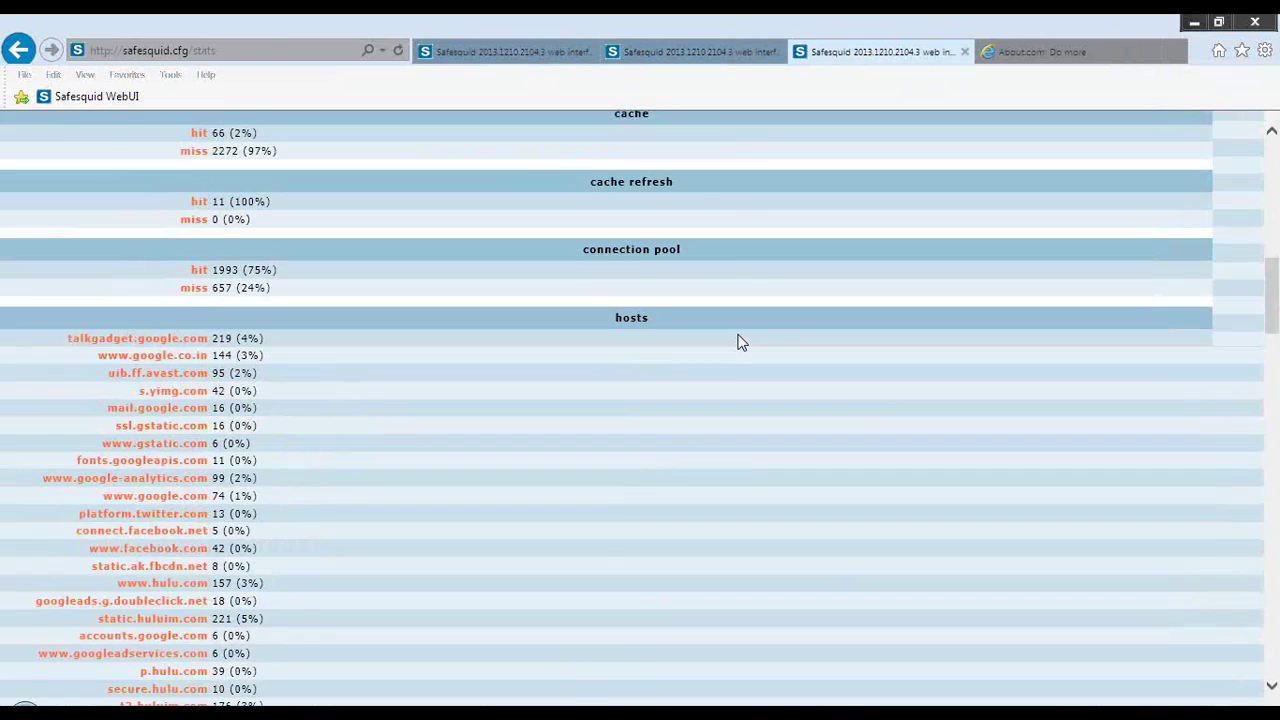
scroll(740, 342, "down", 10)
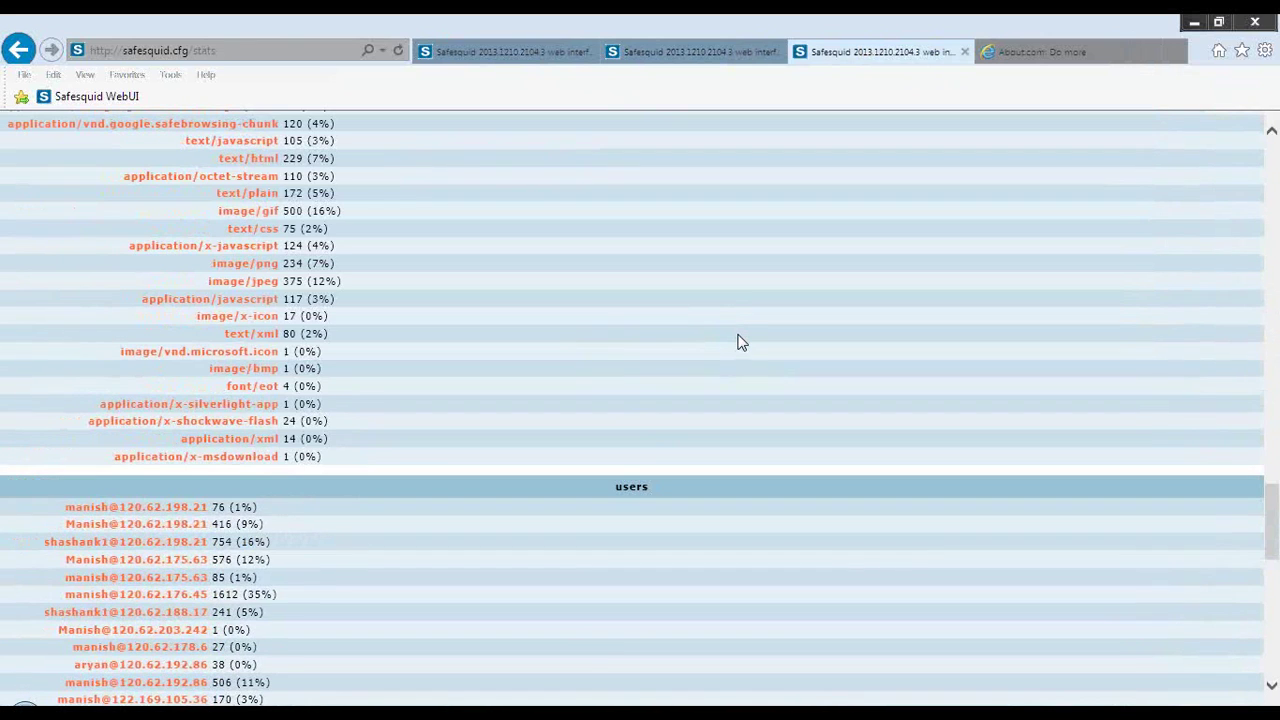
scroll(740, 342, "down", 10)
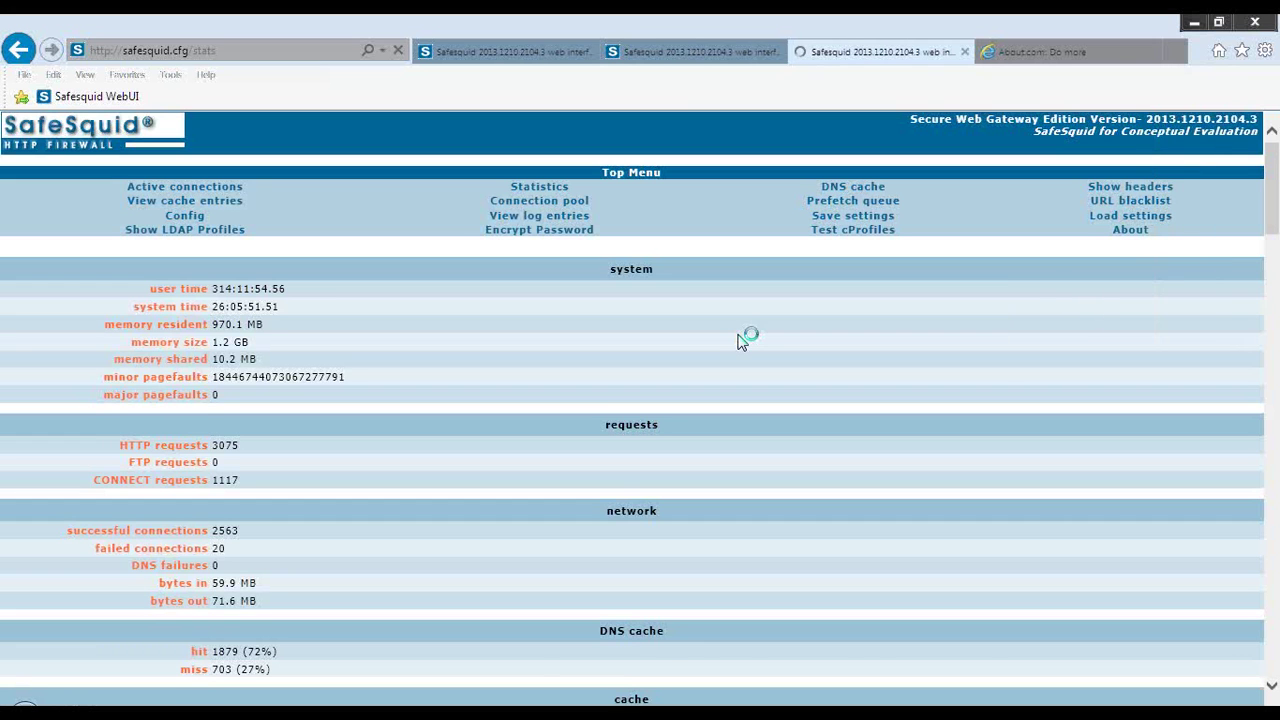
- Re-check the statistics' SvScan status (0 threats), scroll the SScore tab, and cycle to the About.com tab
key("End")
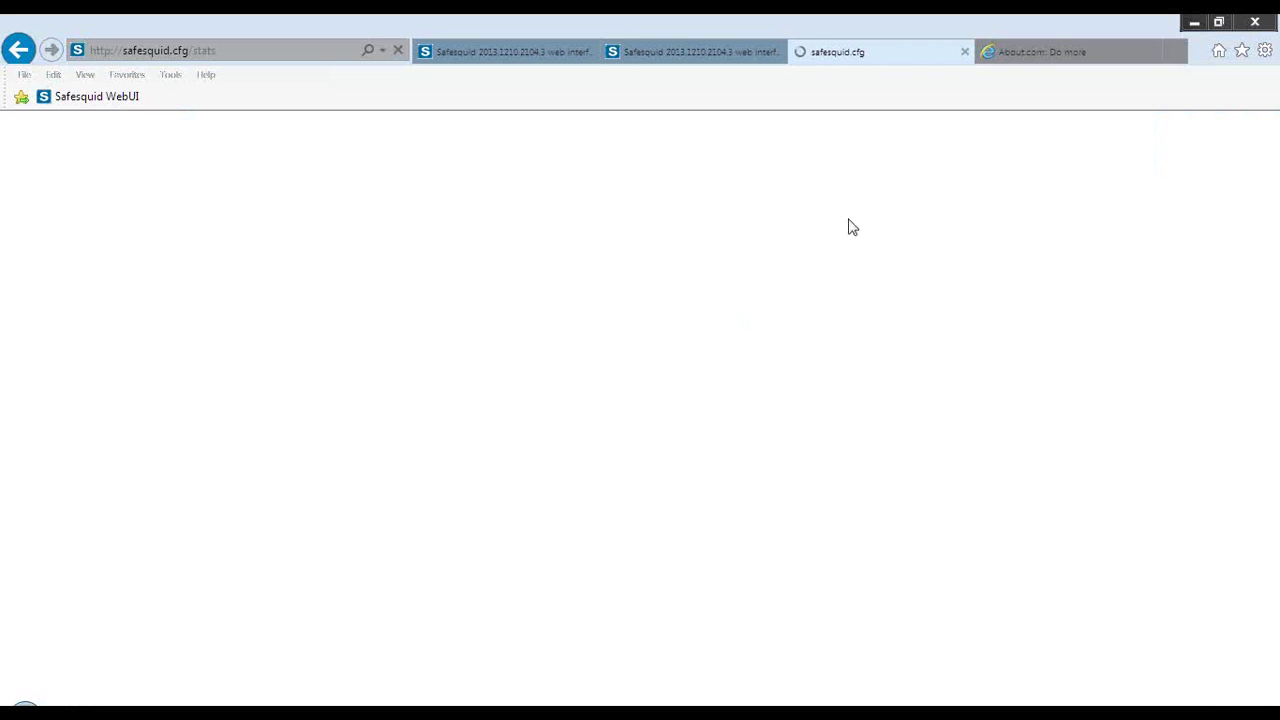
left_click(523, 58)
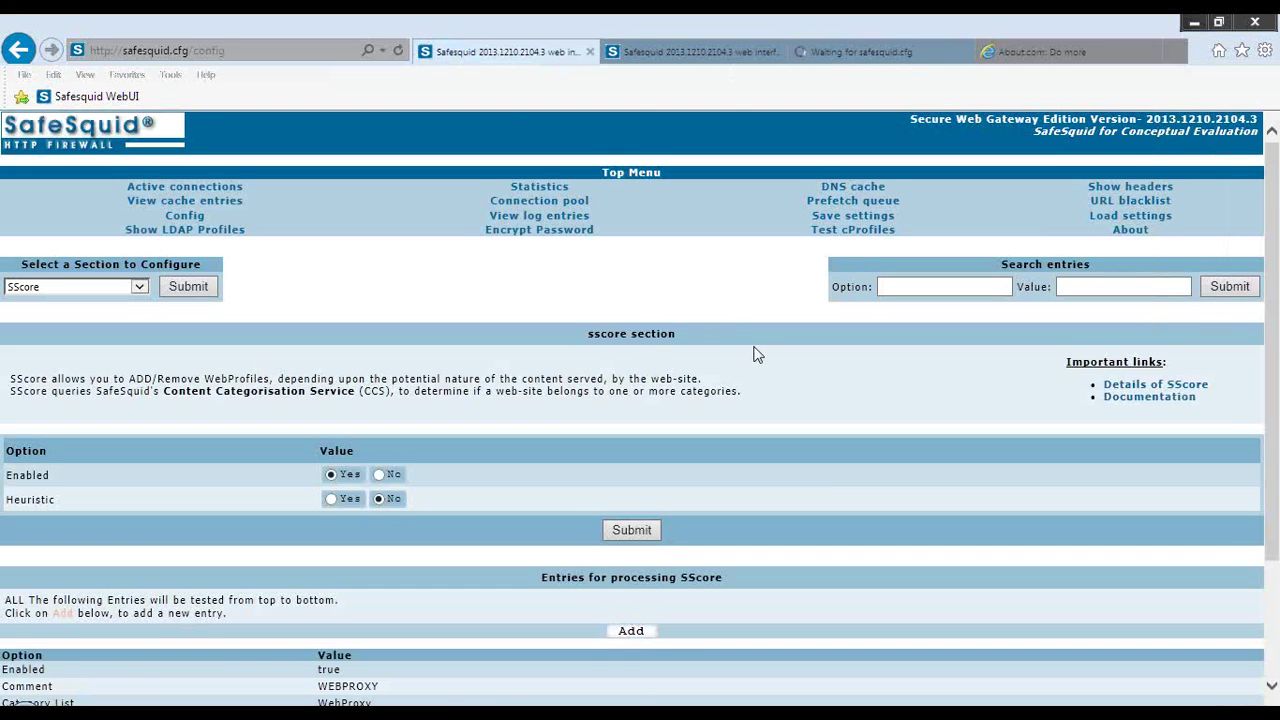
scroll(757, 355, "down", 1)
scroll(755, 354, "down", 1)
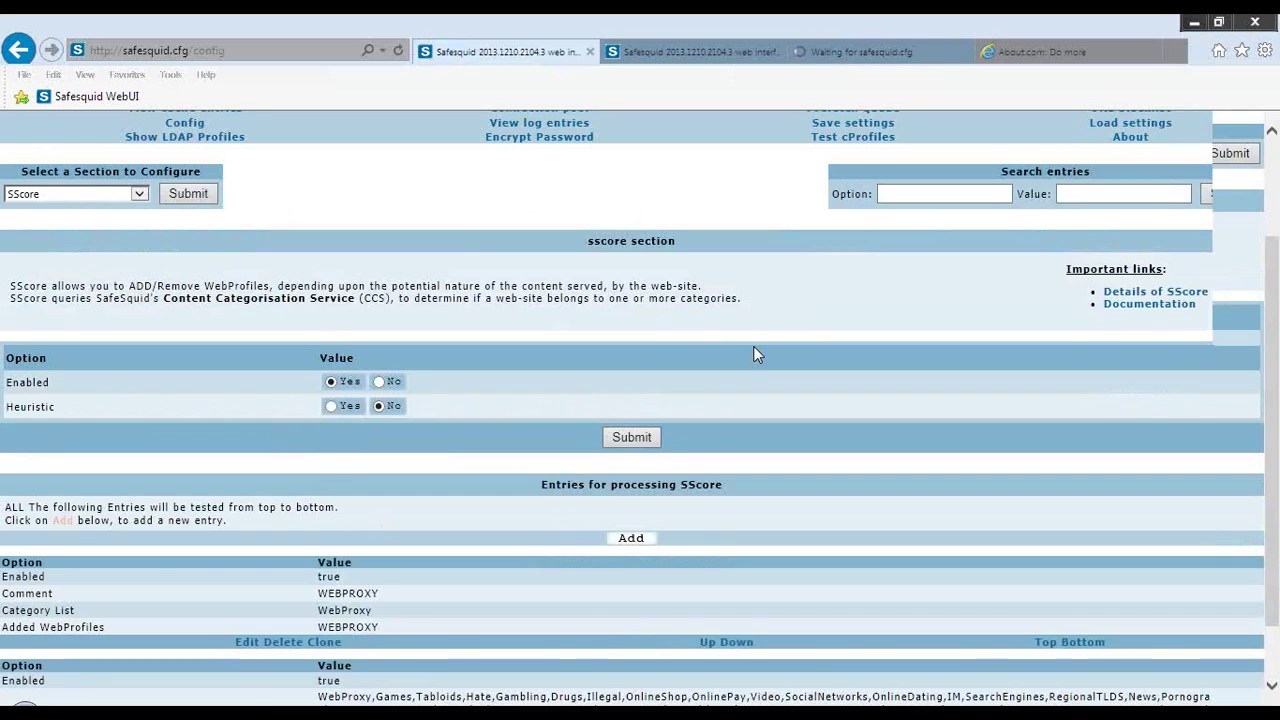
scroll(755, 354, "down", 1)
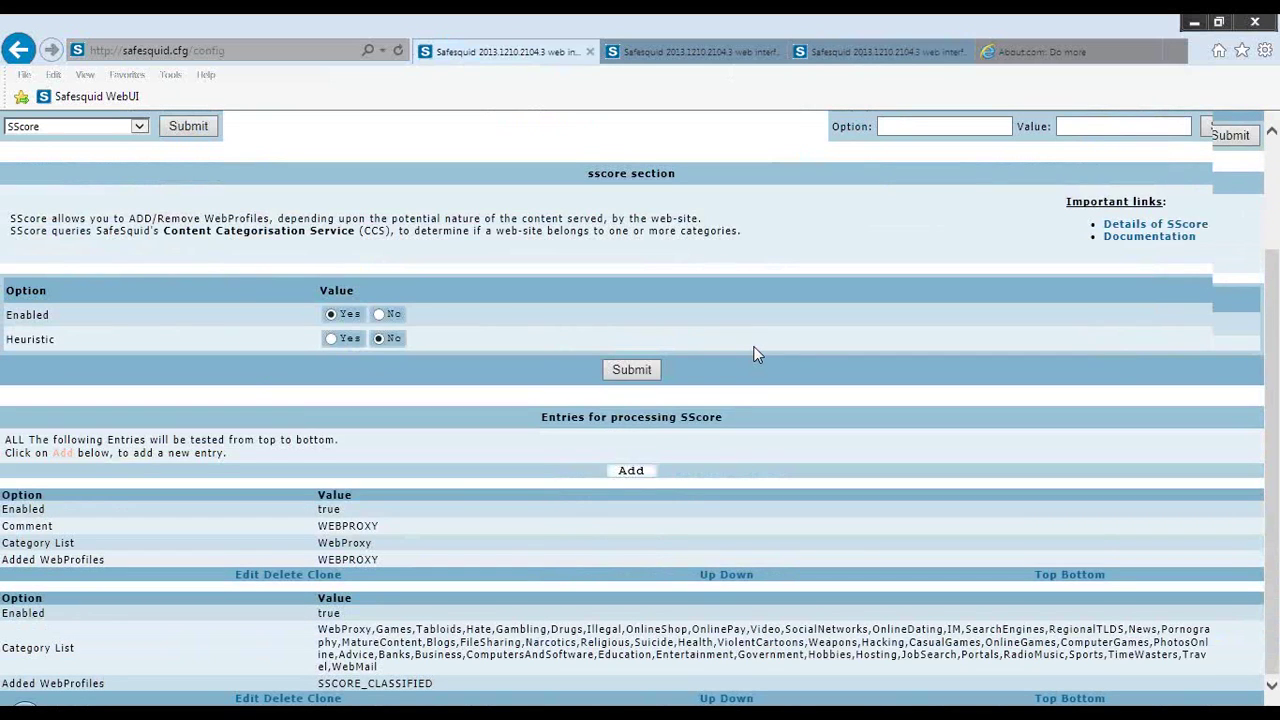
scroll(757, 355, "up", 1)
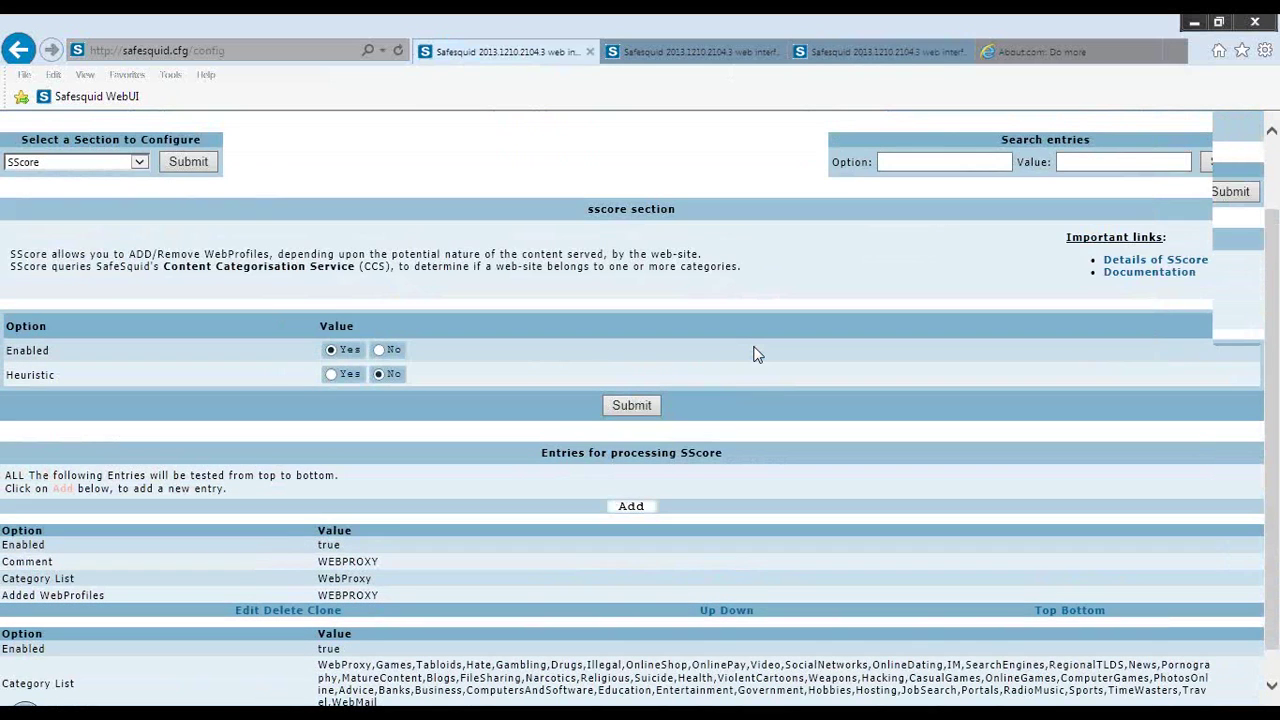
key("ctrl+Tab")
key("ctrl+Tab")
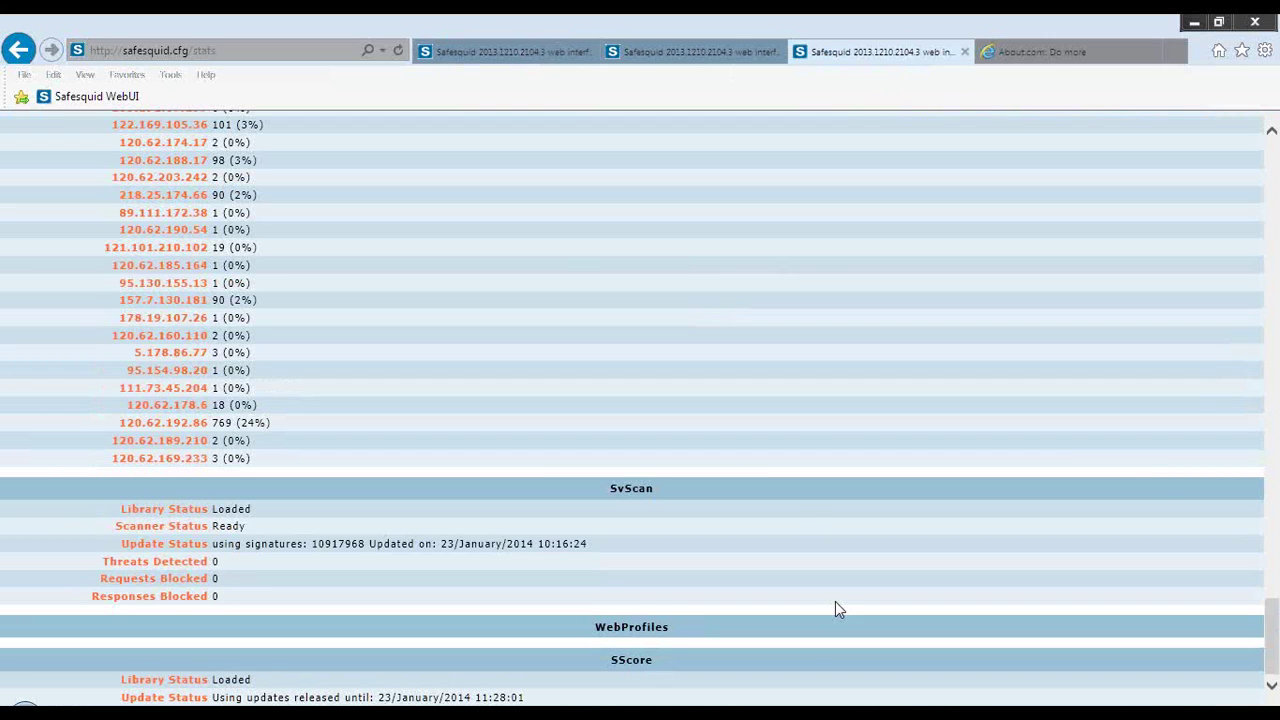
left_click_drag(1272, 640, 1273, 614)
- Replace About.com with aol.com in the last browser tab
left_click(1069, 64)
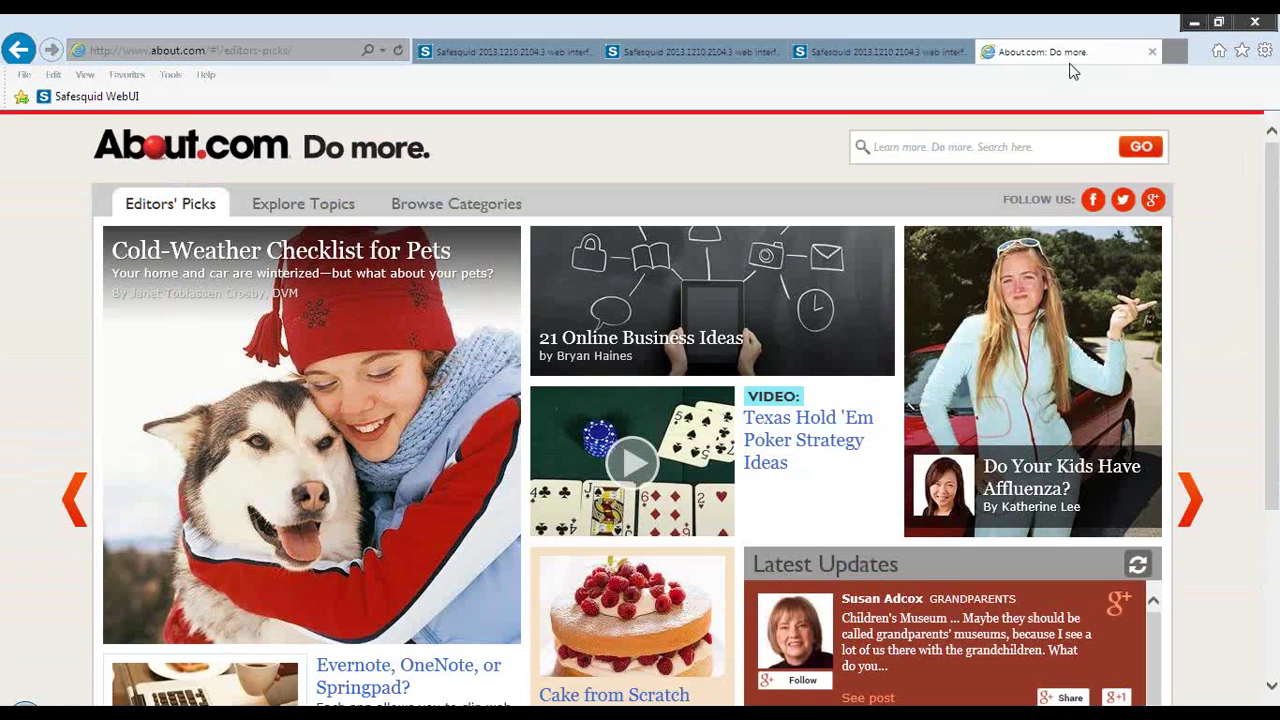
left_click(305, 50)
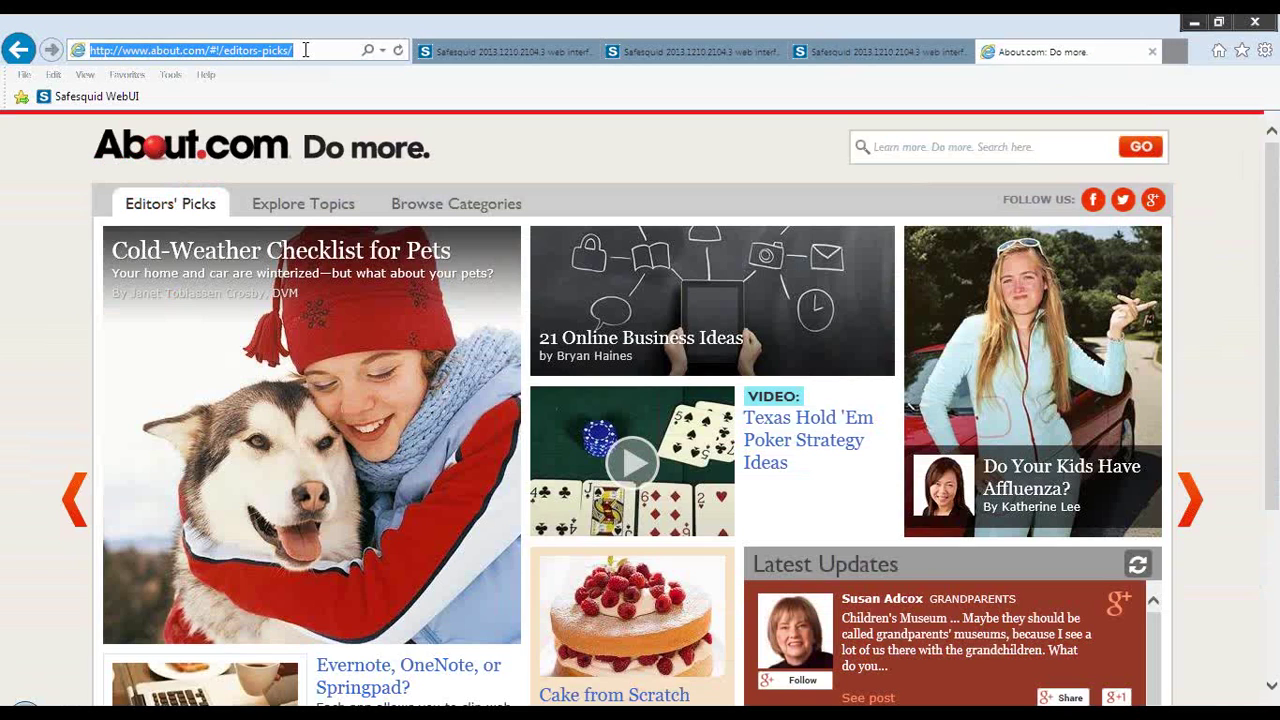
type("ao")
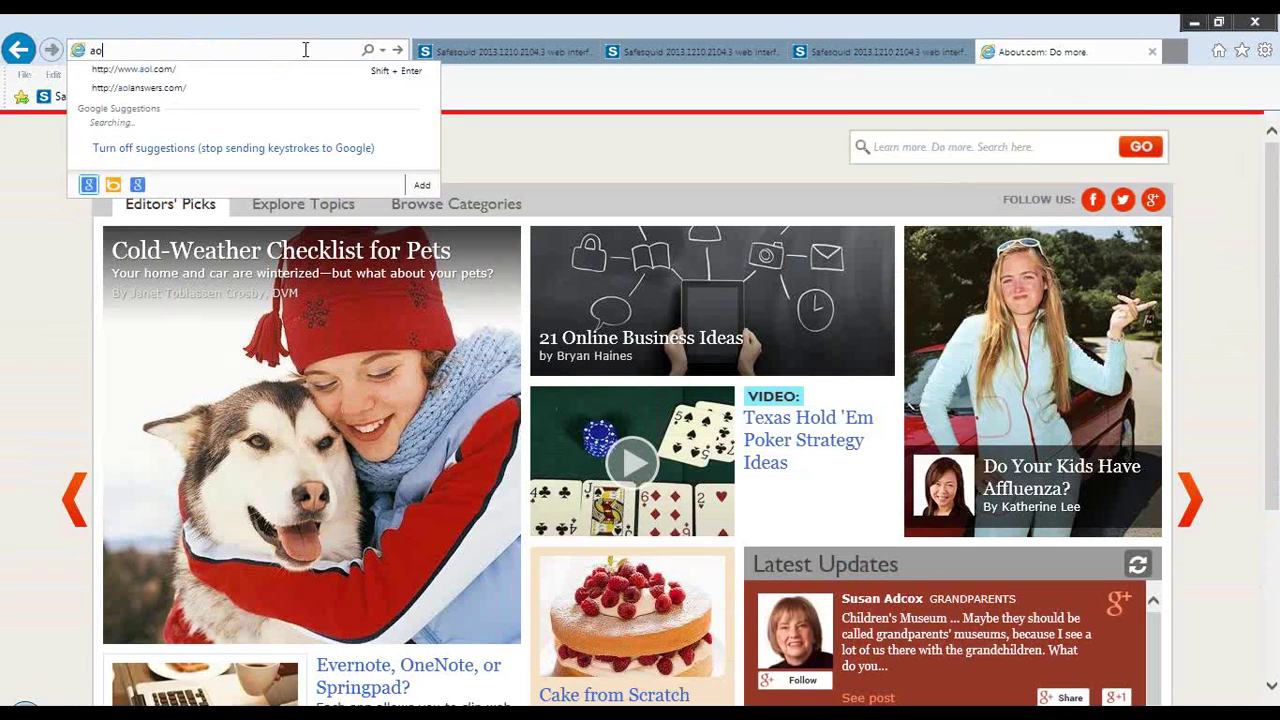
key("shift+Return")
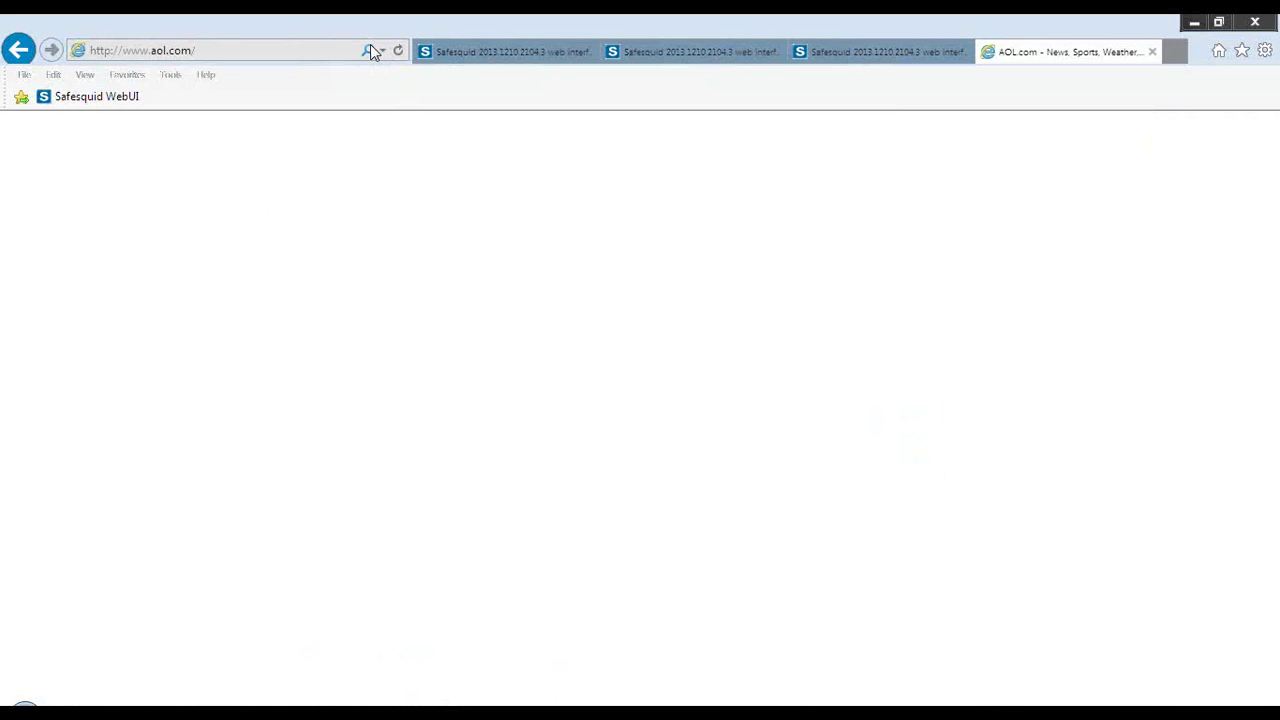
- Reload aol.com through the proxy and return to the SafeSquid SScore configuration tab
left_click(308, 47)
left_click(308, 47)
key("Return")
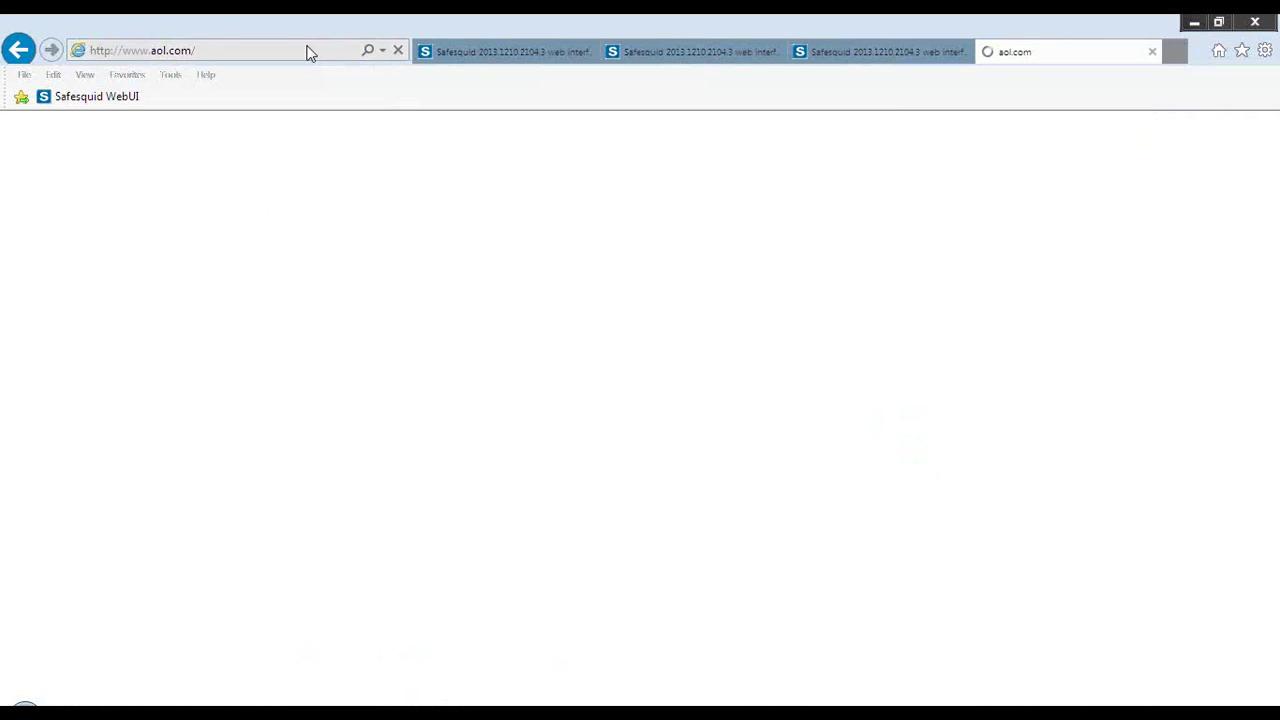
left_click(481, 54)
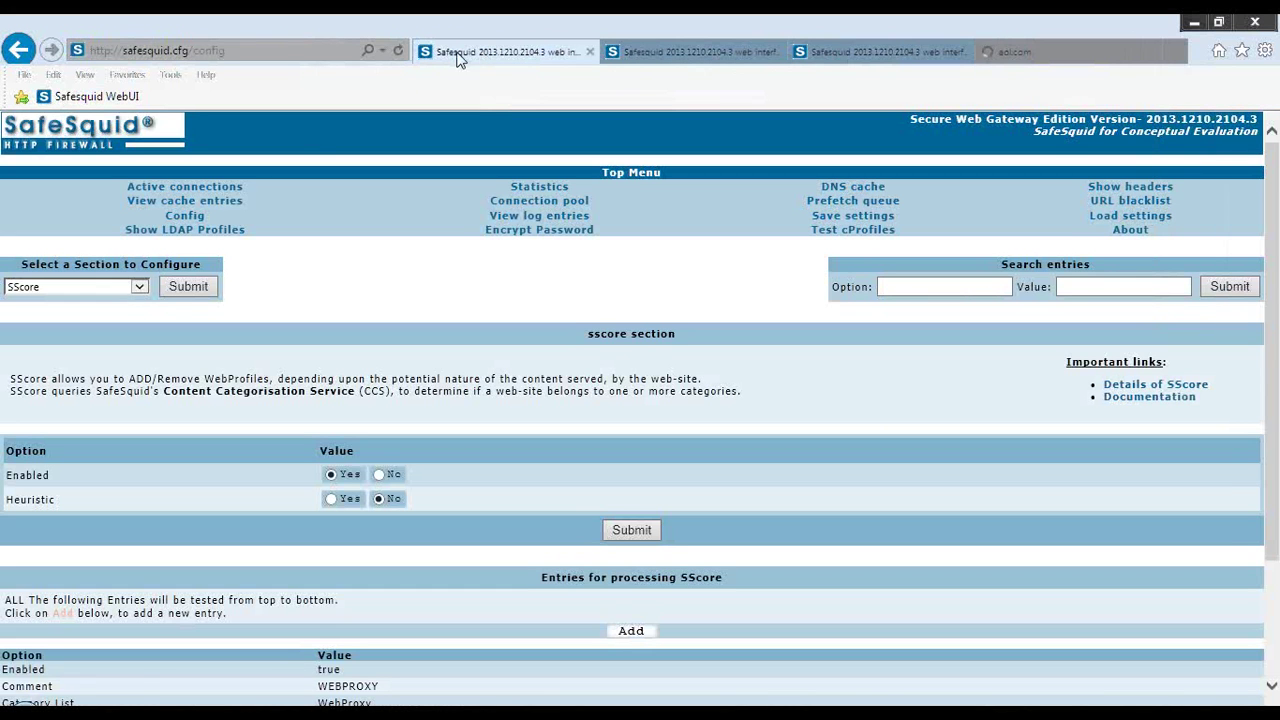
- In the URL filter section, set the EXTREME_PRIVACY checkeredgif deny entry to Enabled No and submit
left_click(143, 286)
key("u")
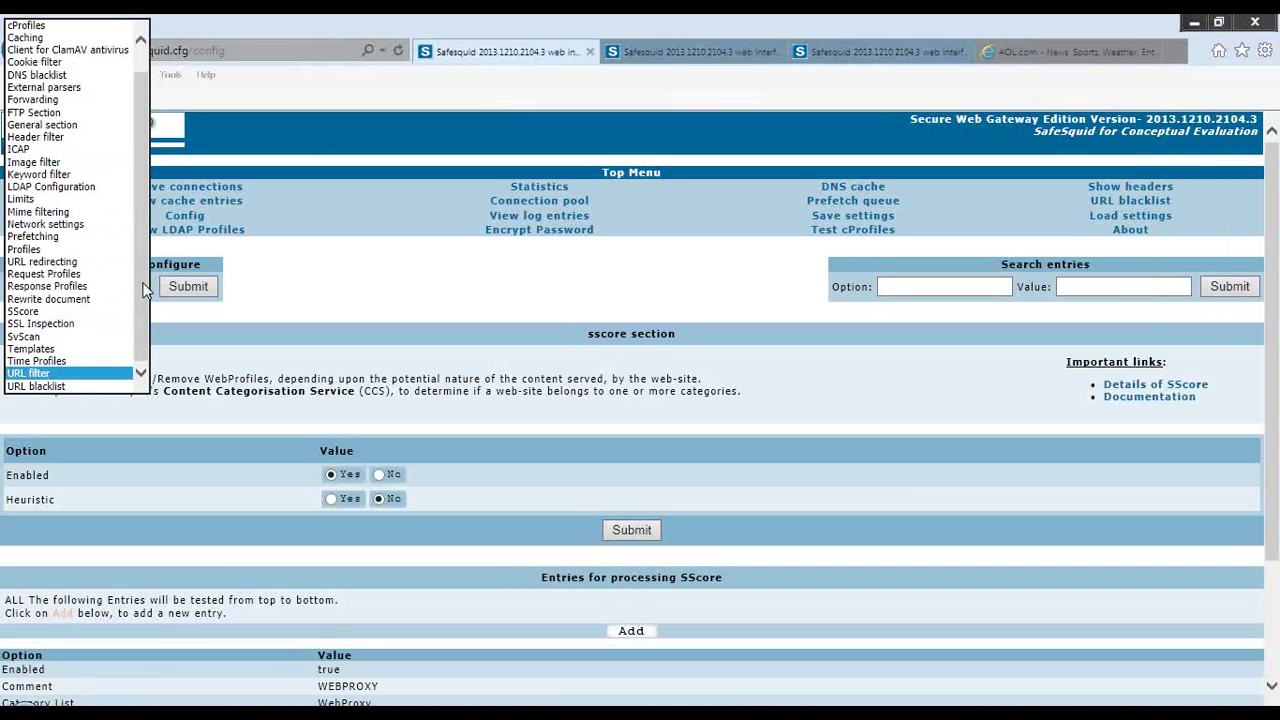
key("Return")
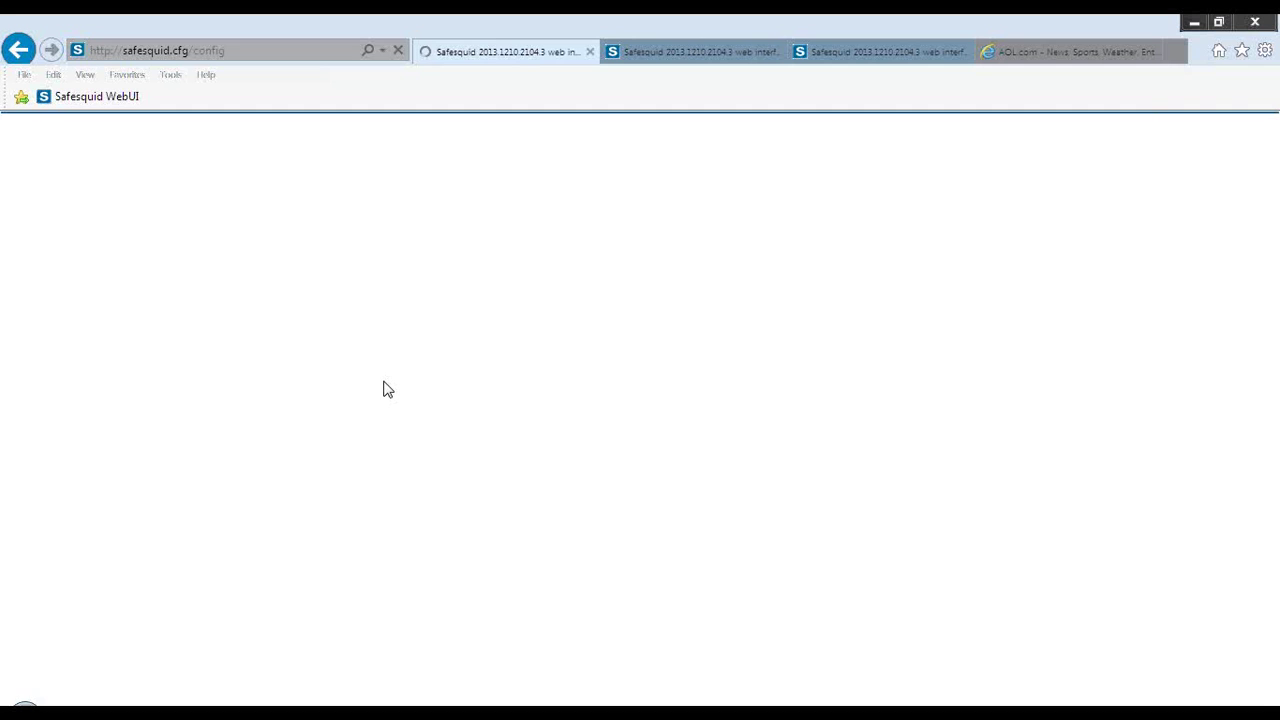
scroll(386, 388, "down", 1)
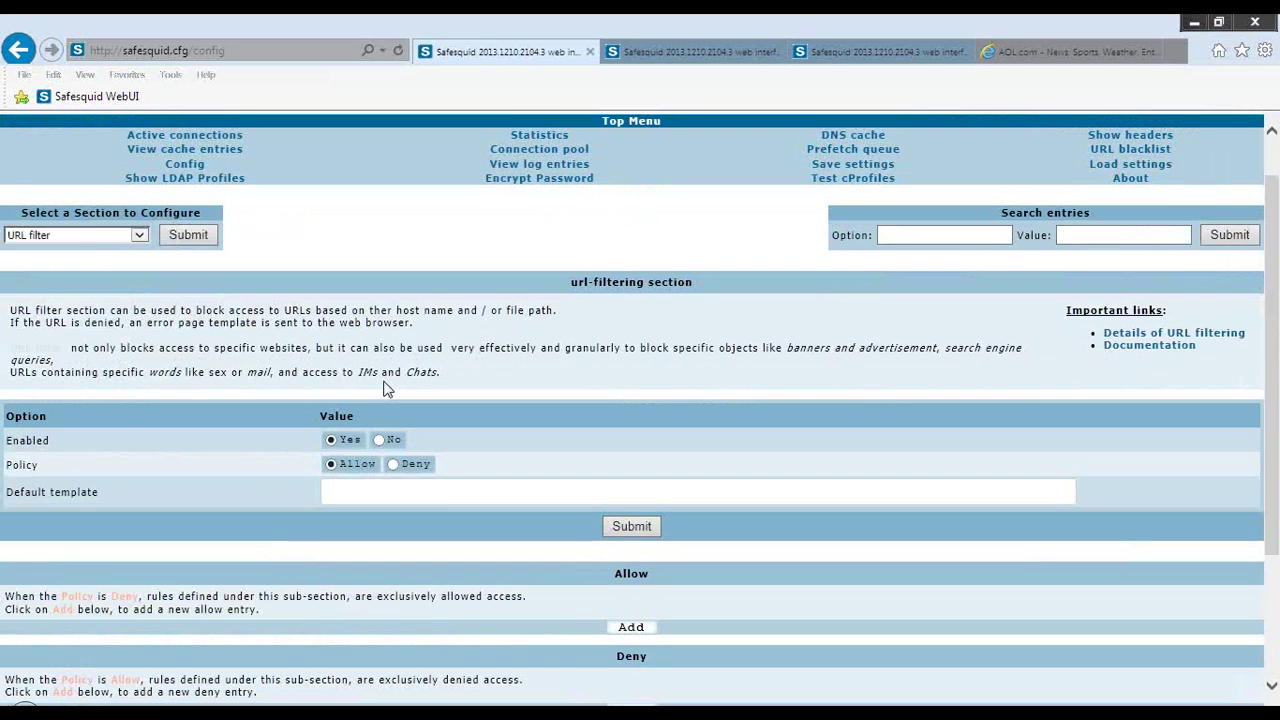
scroll(386, 388, "down", 3)
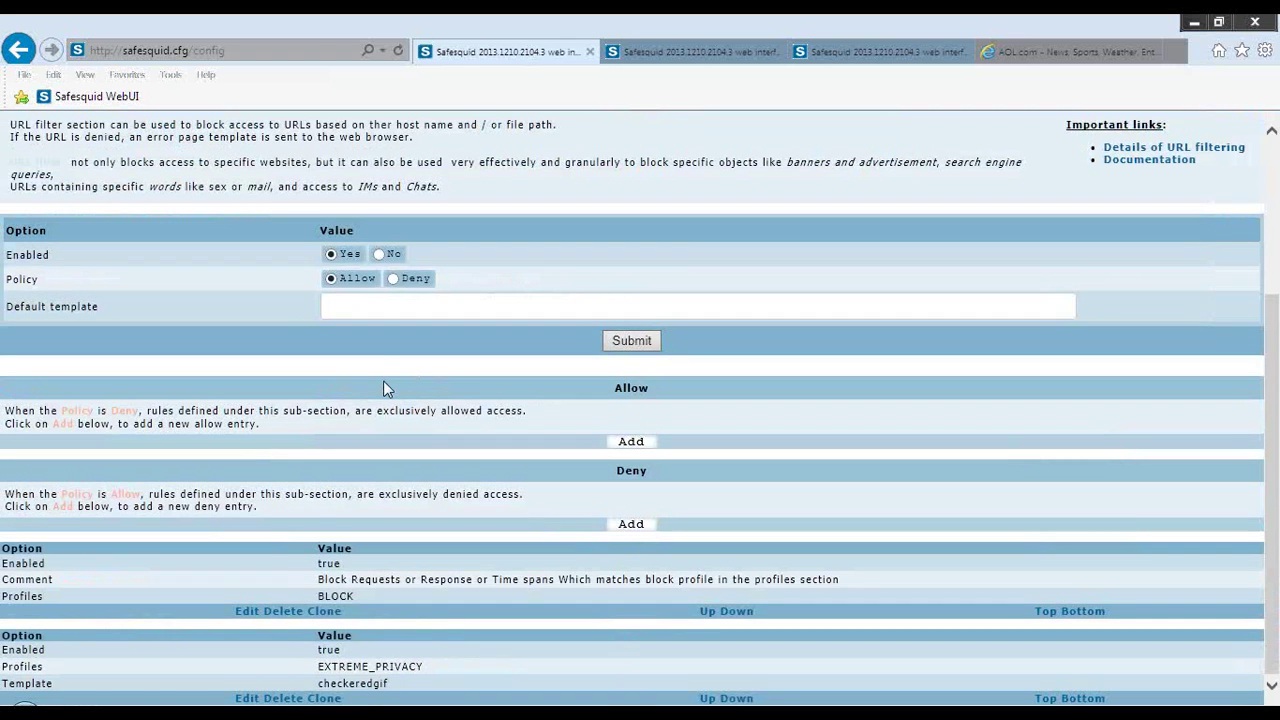
left_click(251, 699)
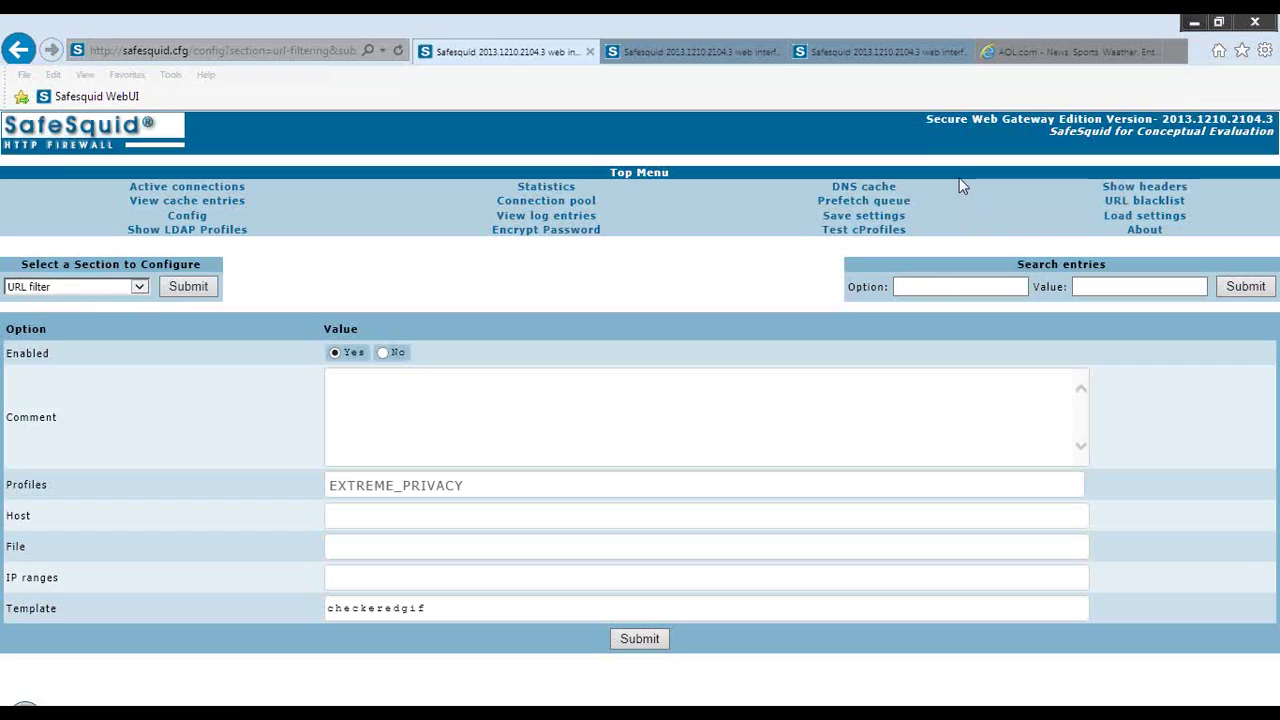
left_click(388, 353)
left_click(640, 639)
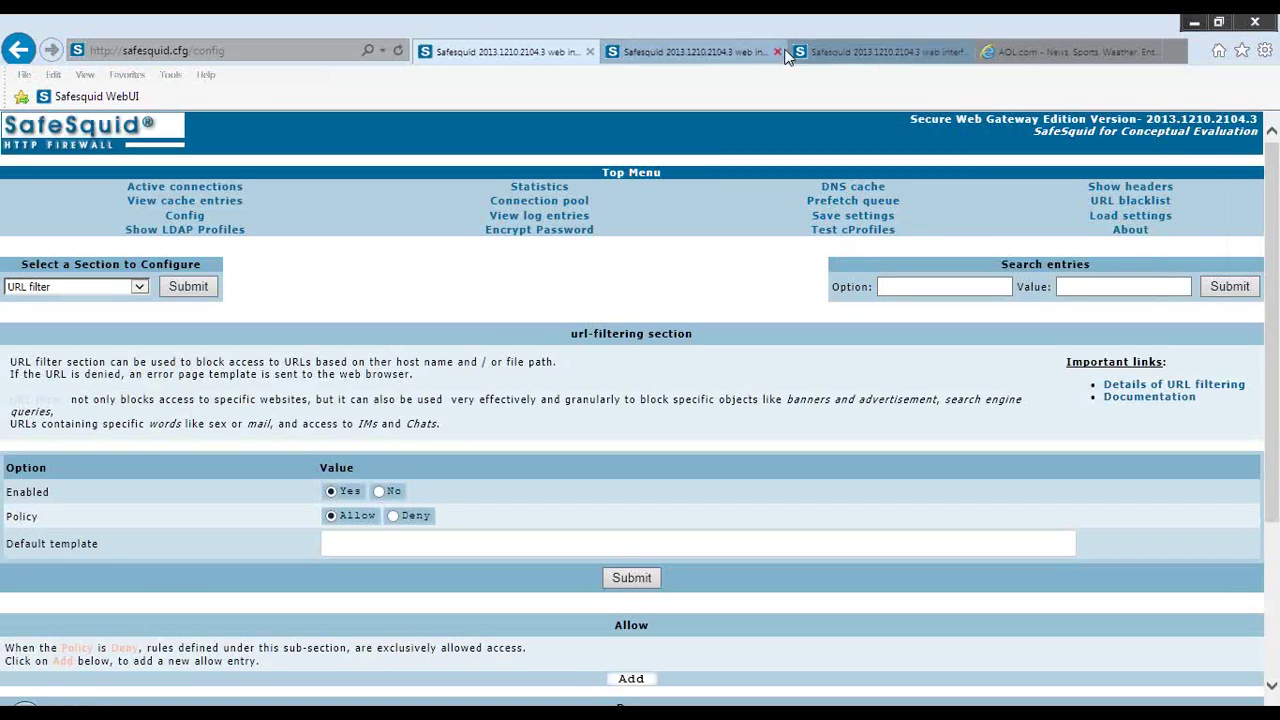
- Refresh the statistics to 3192 HTTP requests, confirm aol.com has loaded, and return to the URL filter section
left_click(836, 56)
key("F5")
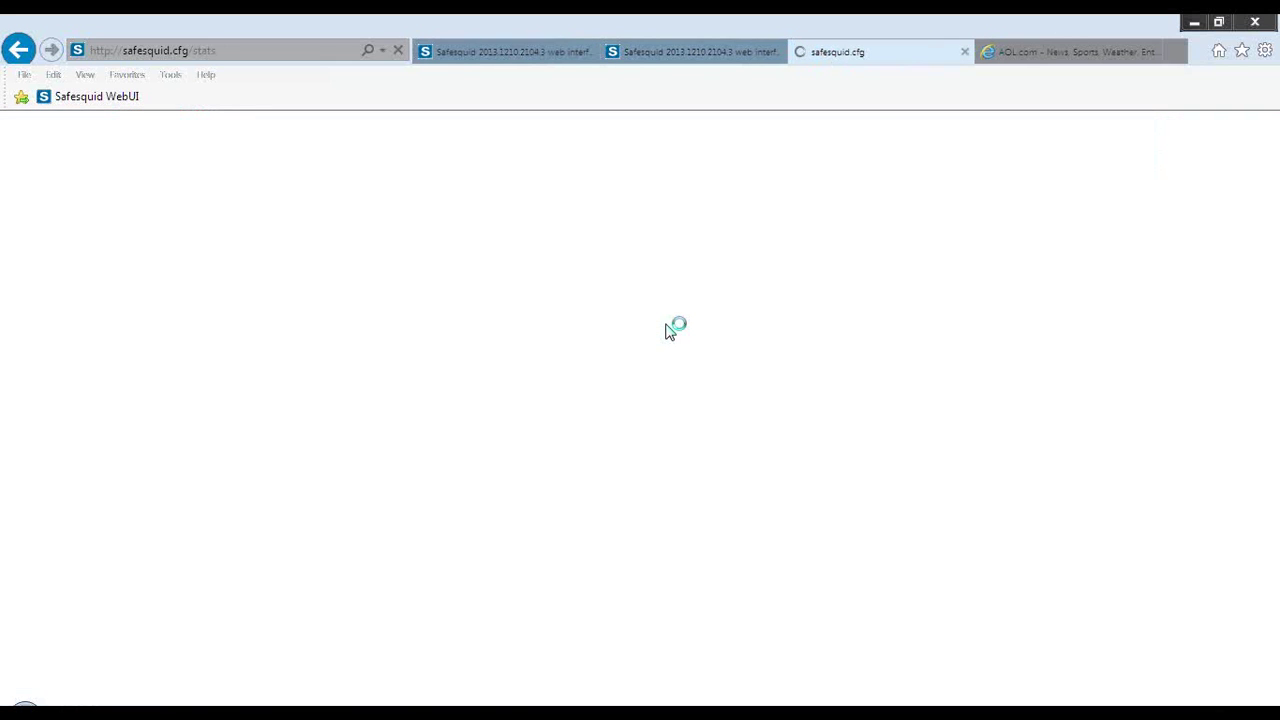
left_click(1054, 55)
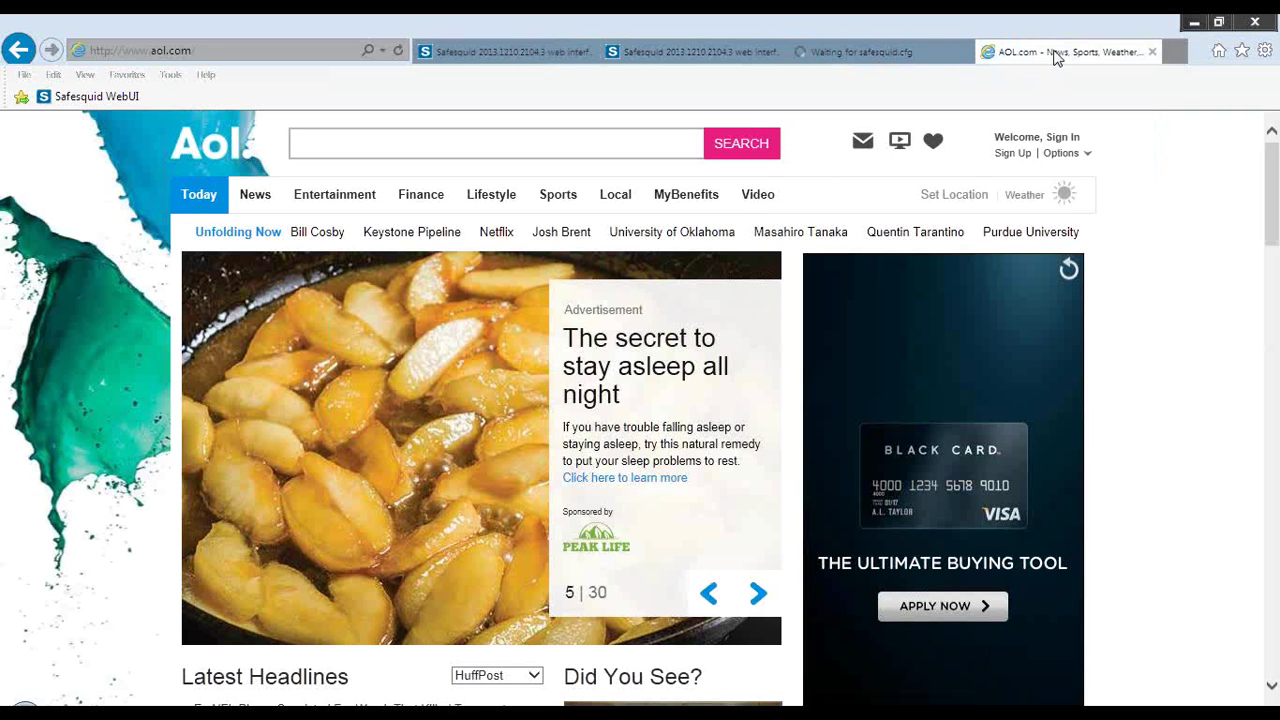
left_click(864, 57)
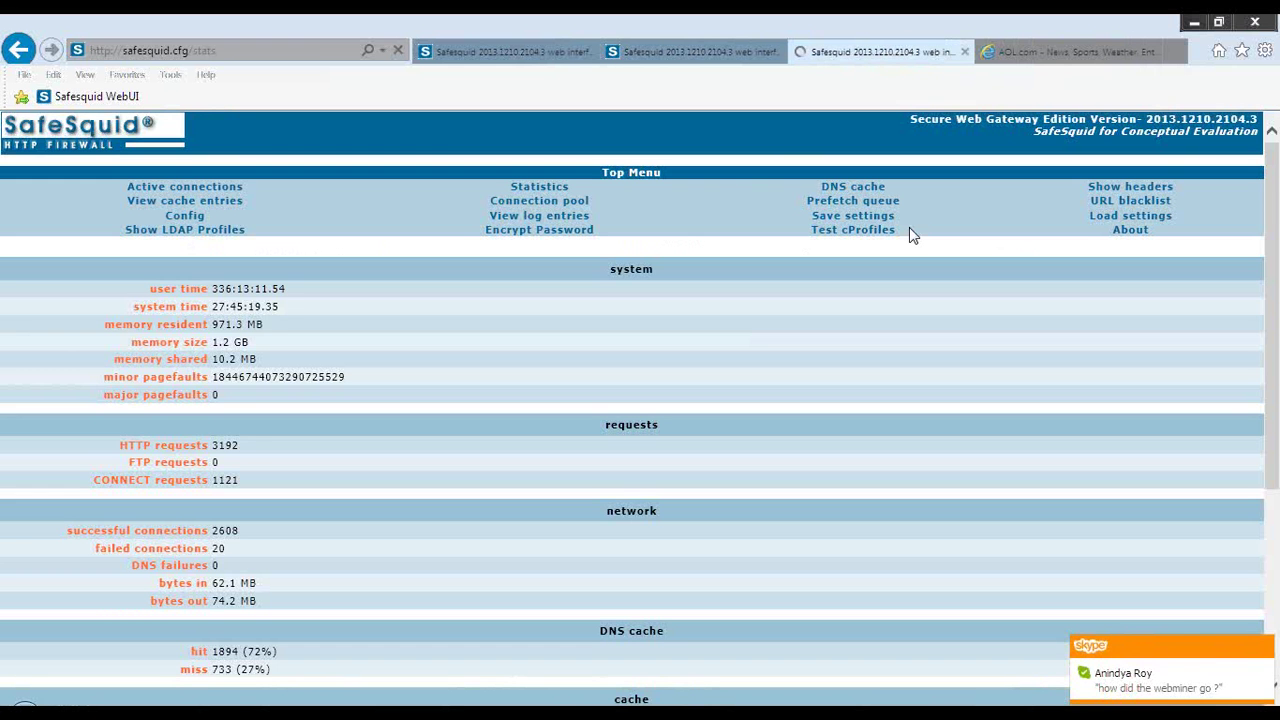
key("End")
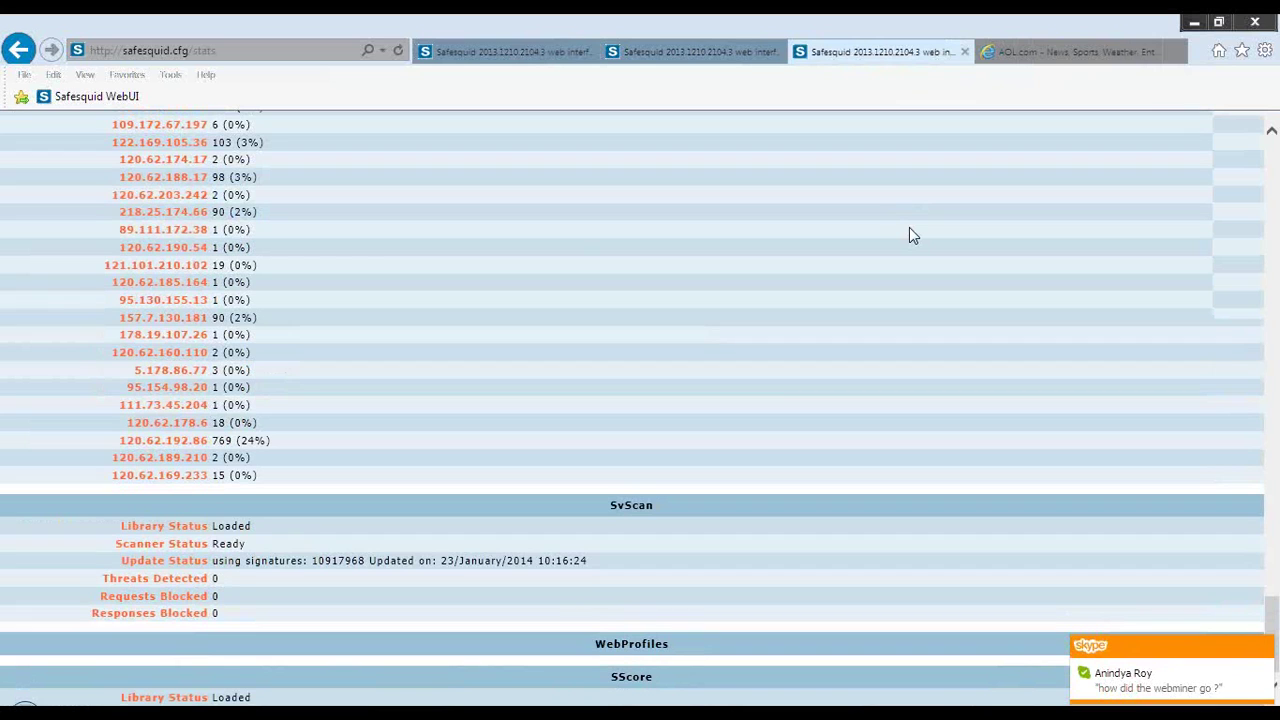
scroll(910, 229, "down", 1)
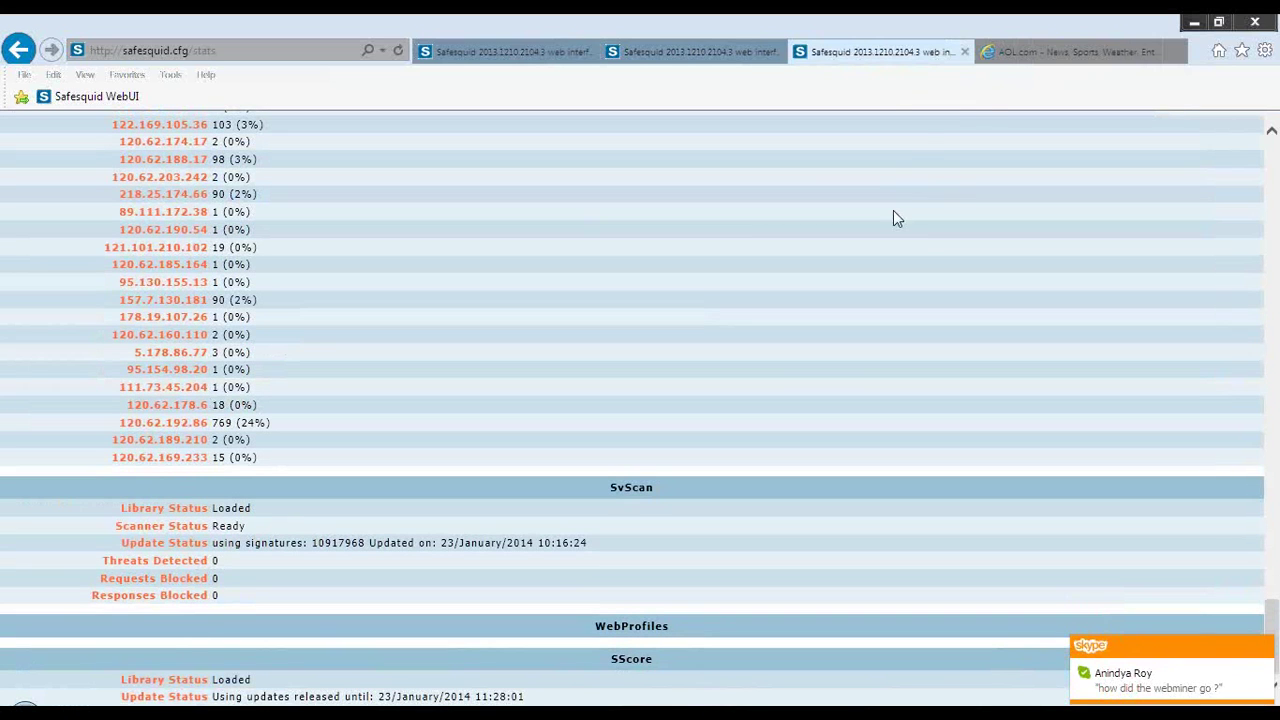
left_click(1055, 52)
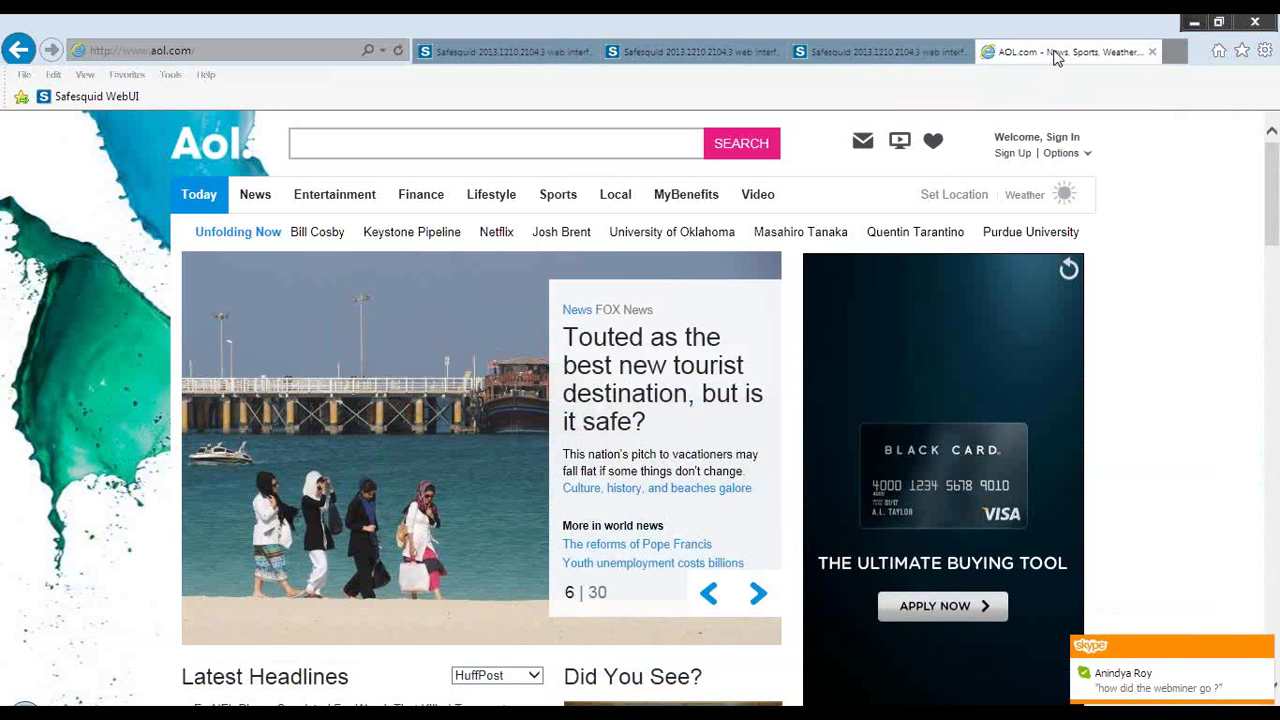
left_click(450, 60)
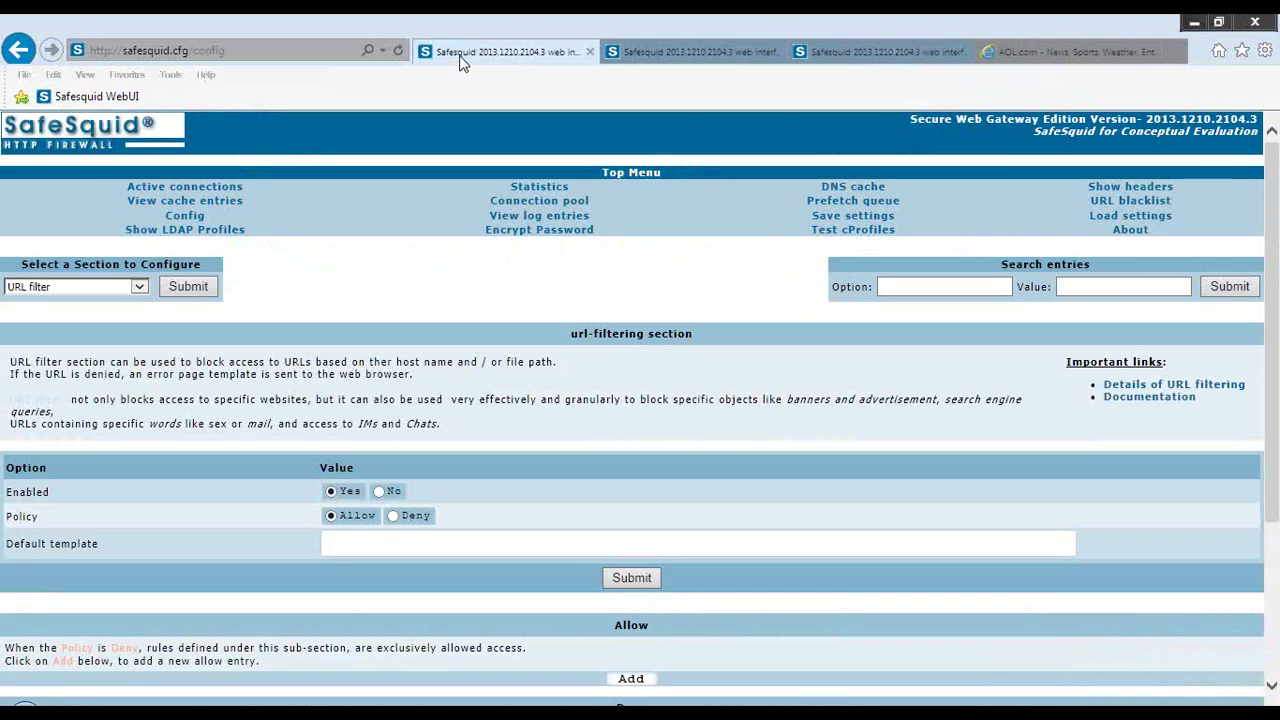
- On the SSL Inspection tab, edit the NO_DEEP_SCAN HTTPS scanning policy (DeepScan FALSE)
left_click(665, 51)
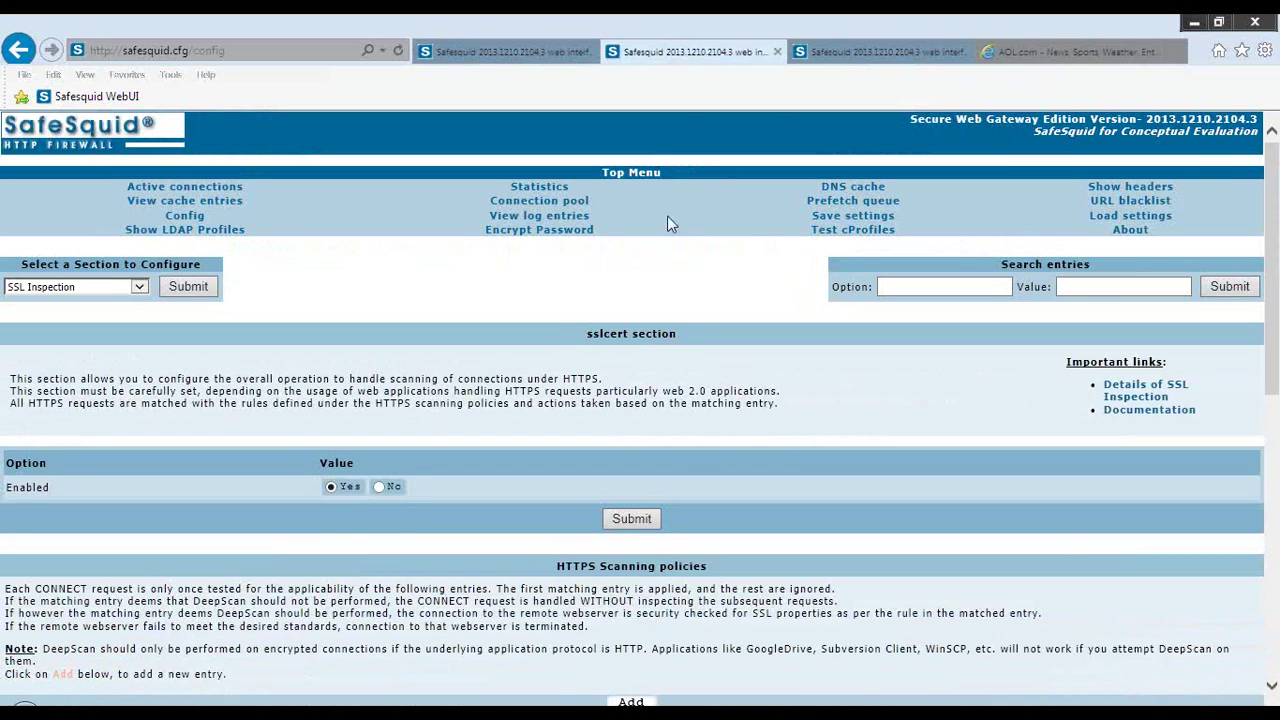
scroll(675, 240, "down", 1)
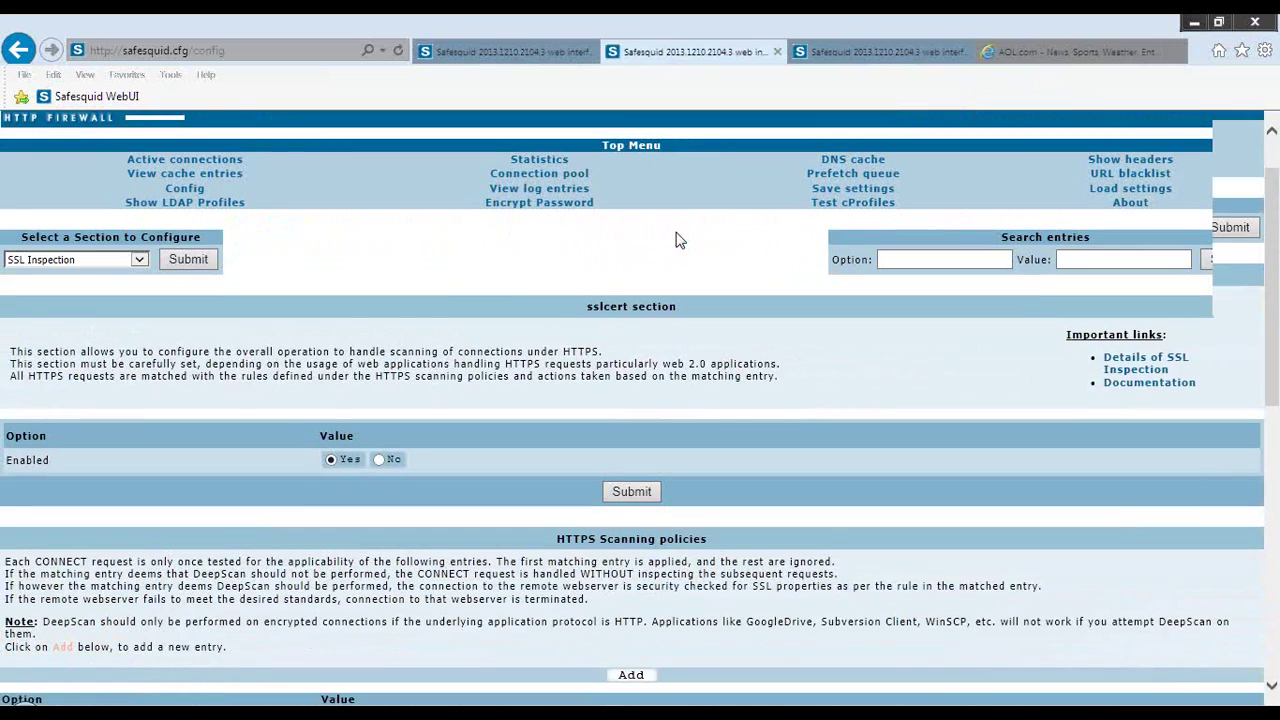
scroll(676, 240, "down", 3)
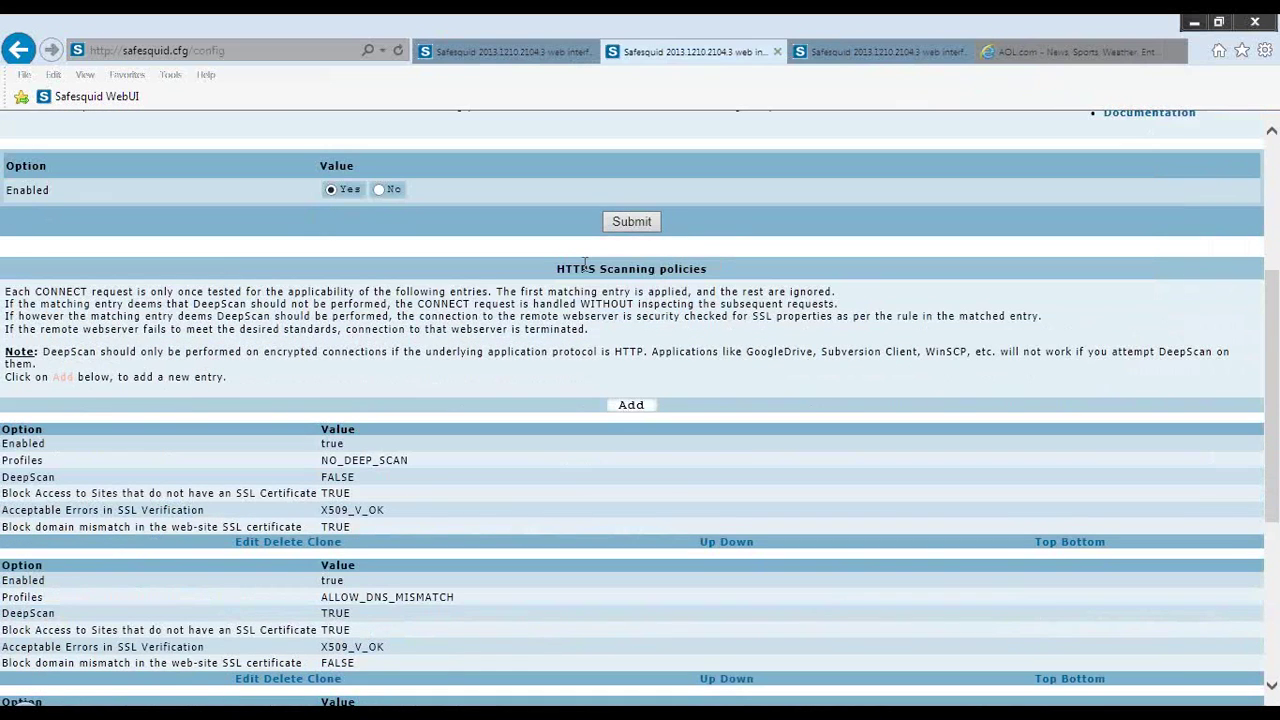
left_click(248, 543)
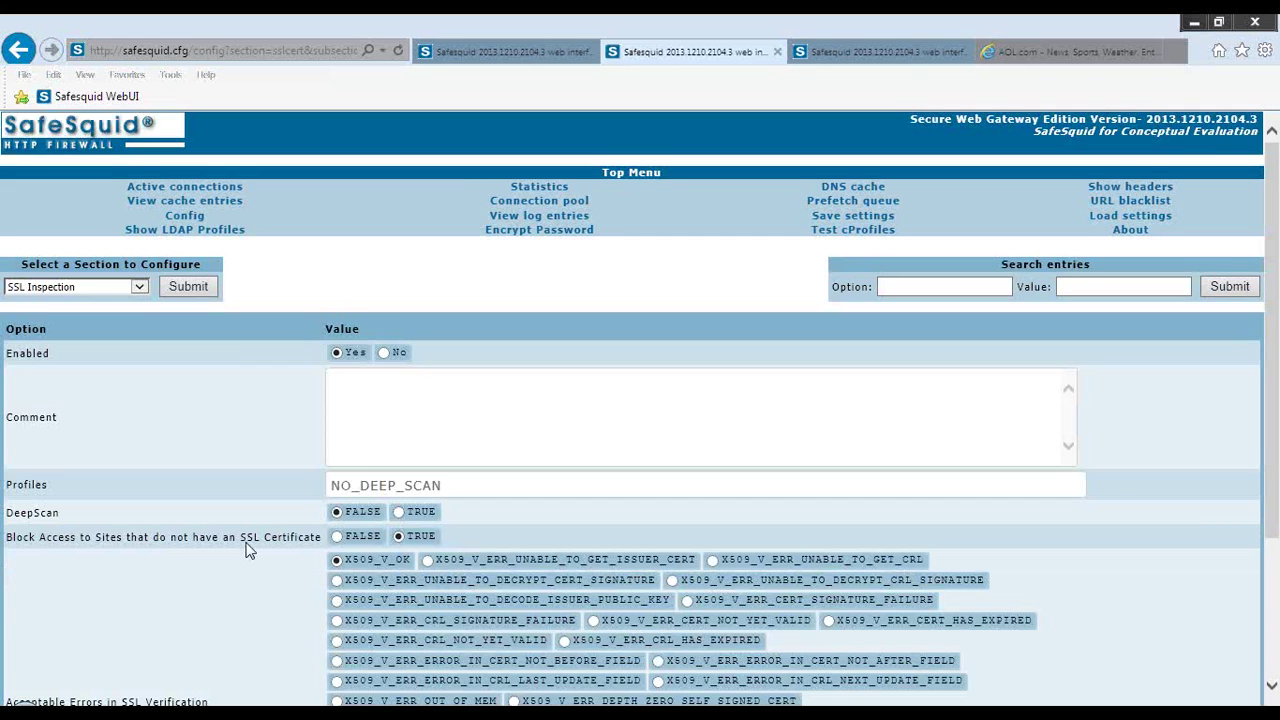
scroll(249, 550, "down", 1)
scroll(249, 550, "down", 3)
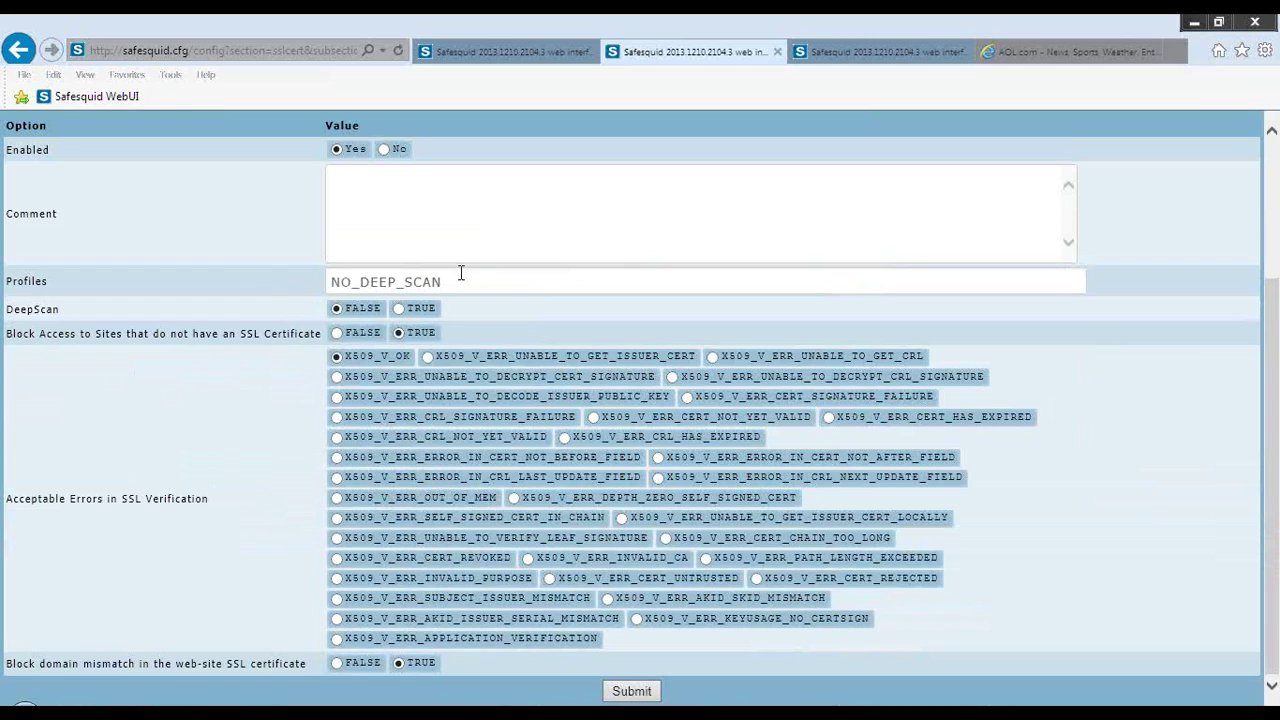
mouse_move(285, 300)
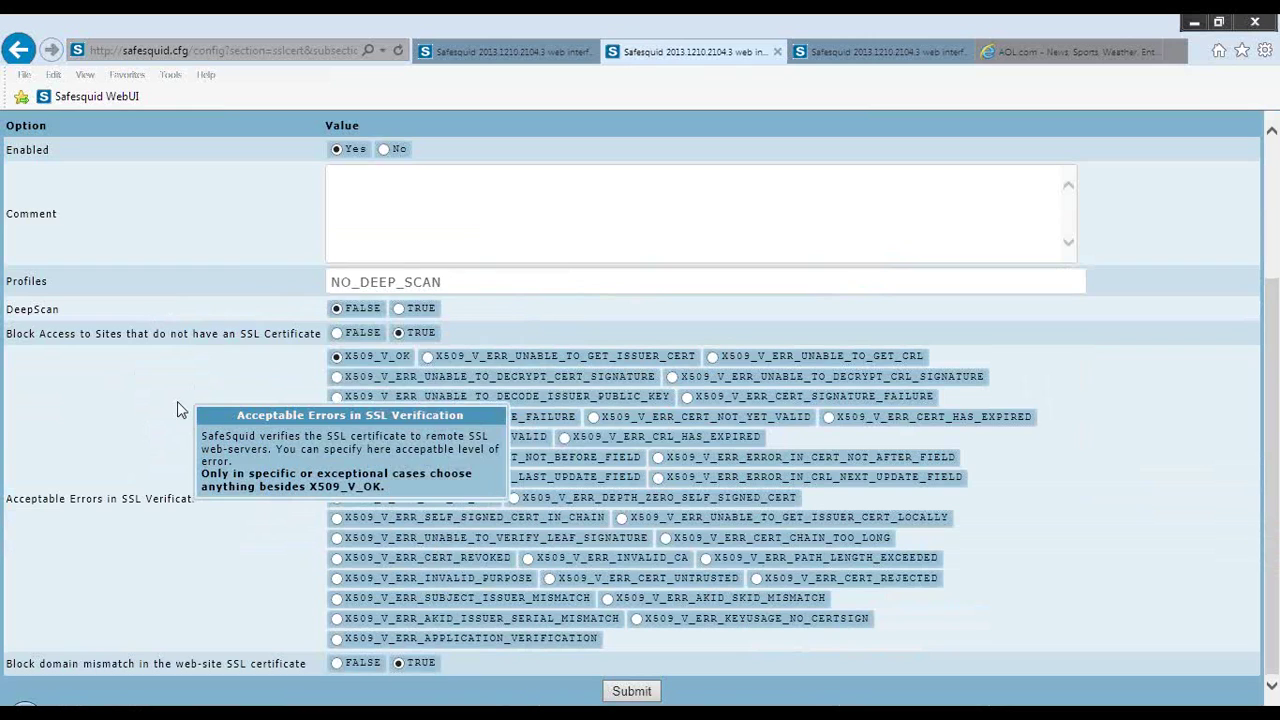
mouse_move(457, 585)
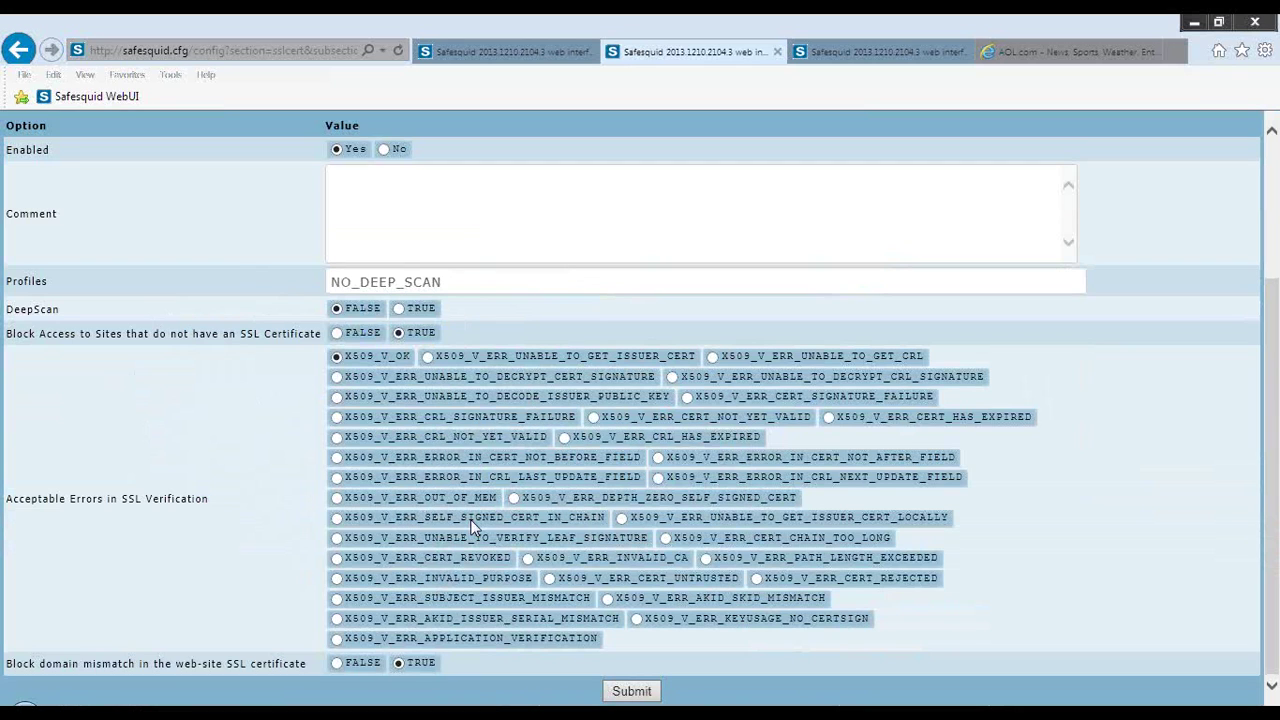
- Return to the SSL Inspection overview, scroll its HTTPS scanning policies, and bring up the AOL.com tab
mouse_move(590, 500)
mouse_move(246, 516)
scroll(248, 516, "up", 1)
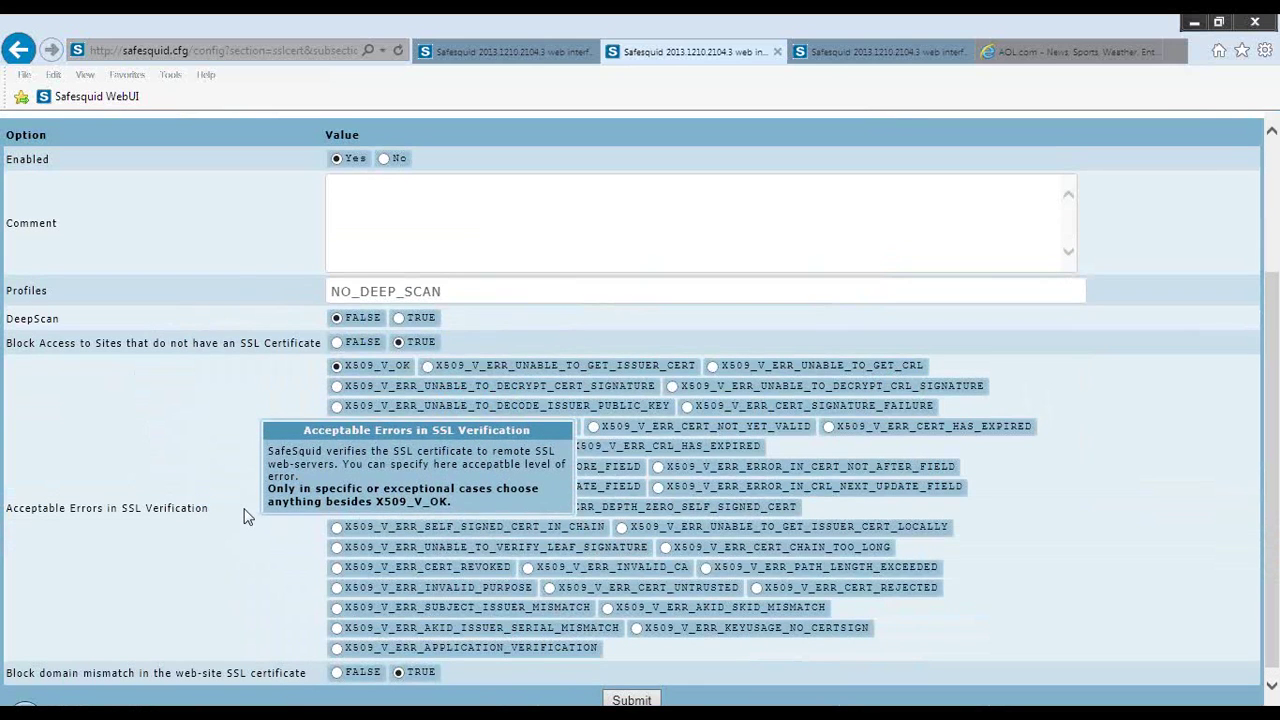
scroll(248, 516, "up", 2)
left_click(188, 287)
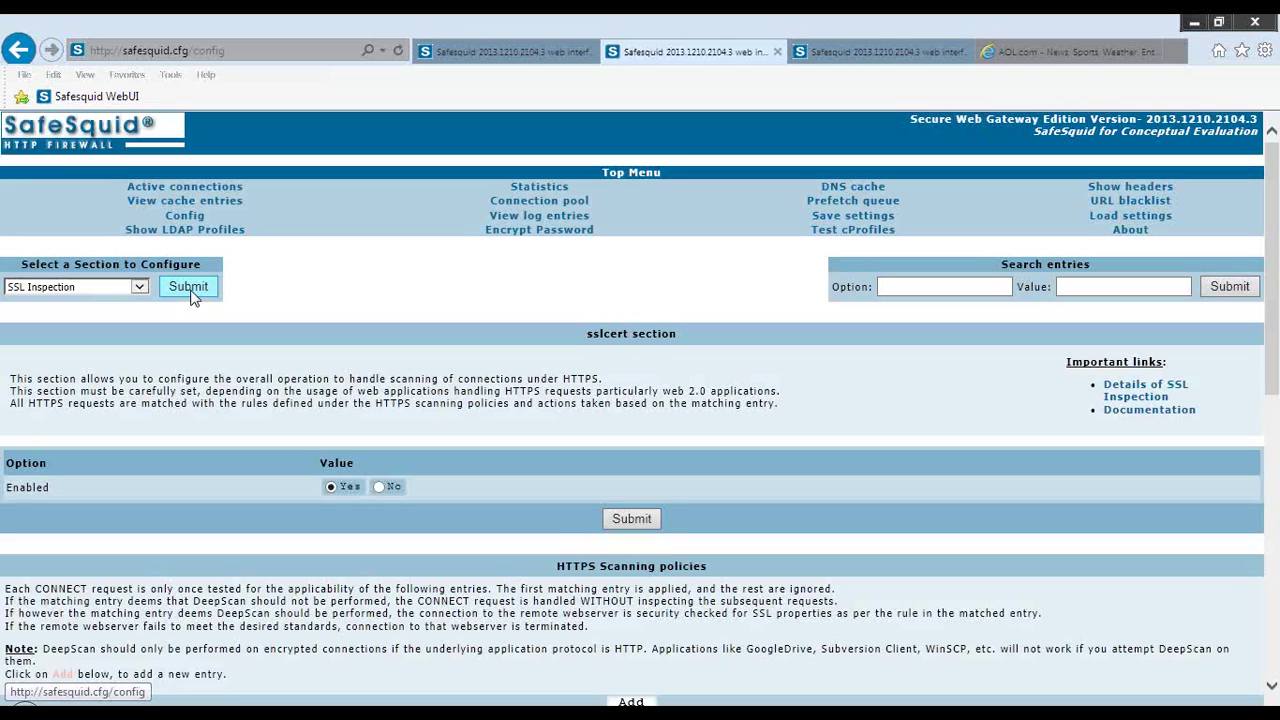
scroll(191, 297, "down", 1)
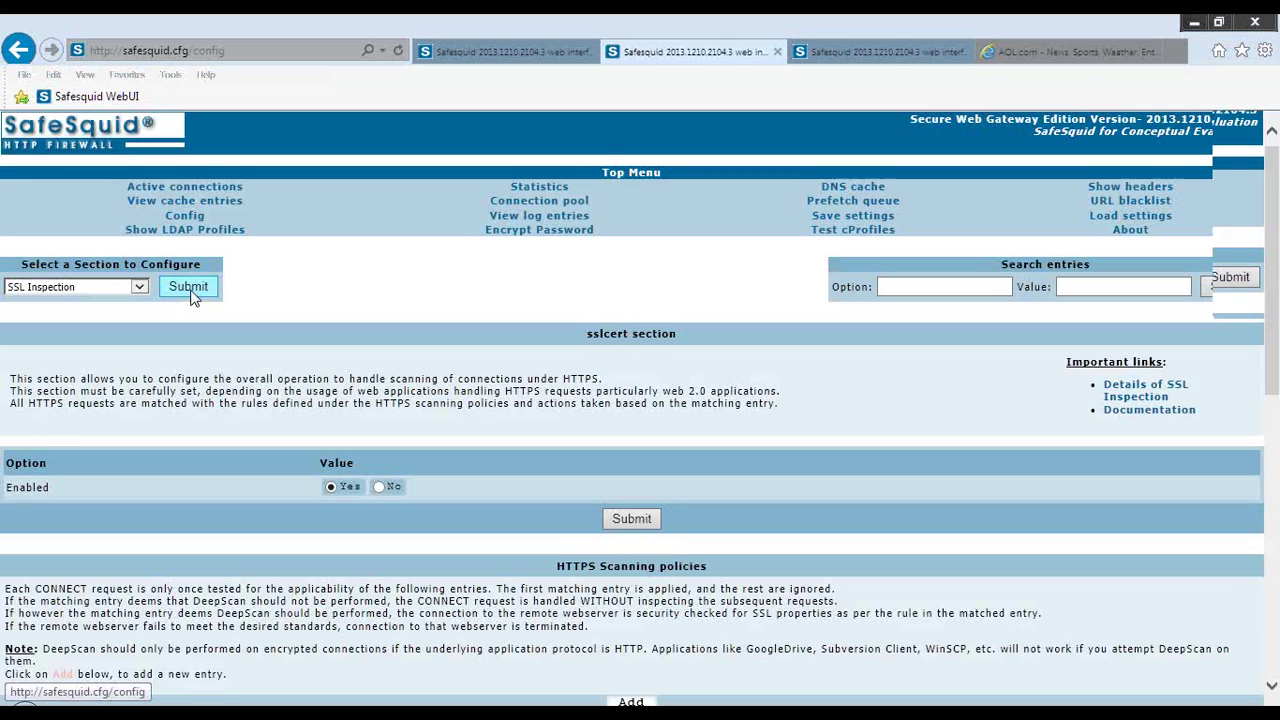
scroll(192, 297, "down", 1)
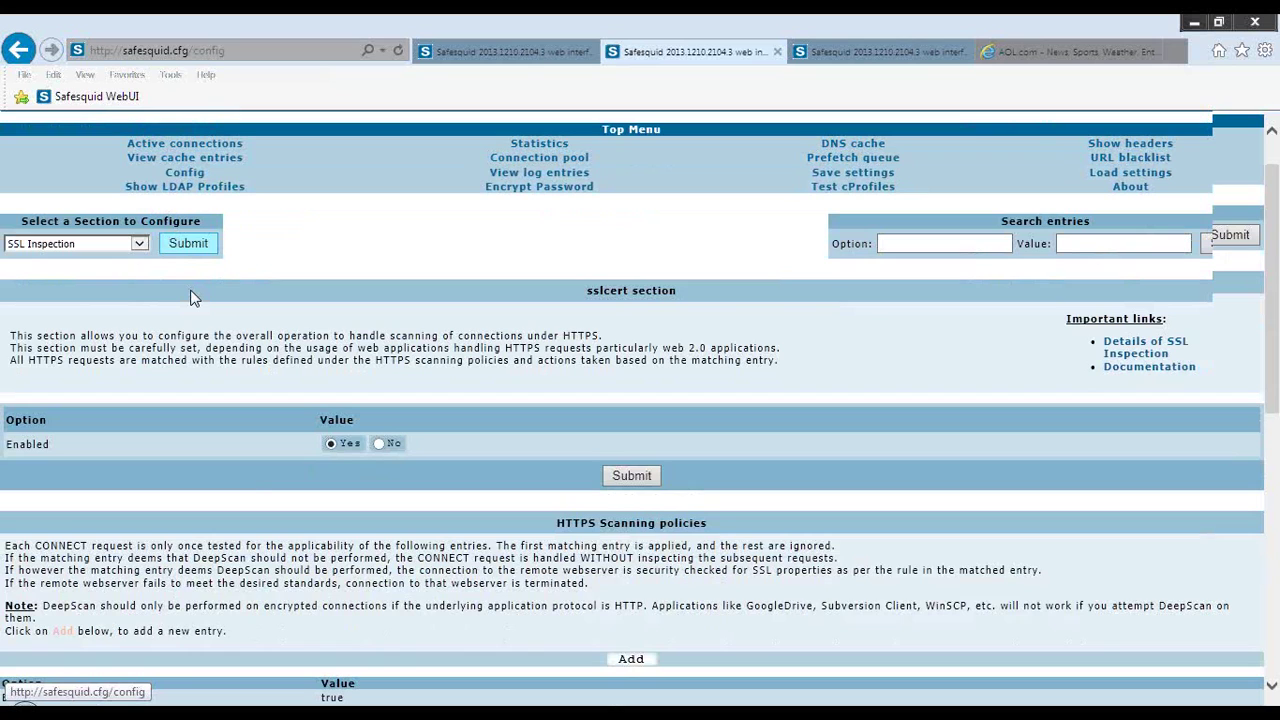
scroll(193, 297, "down", 5)
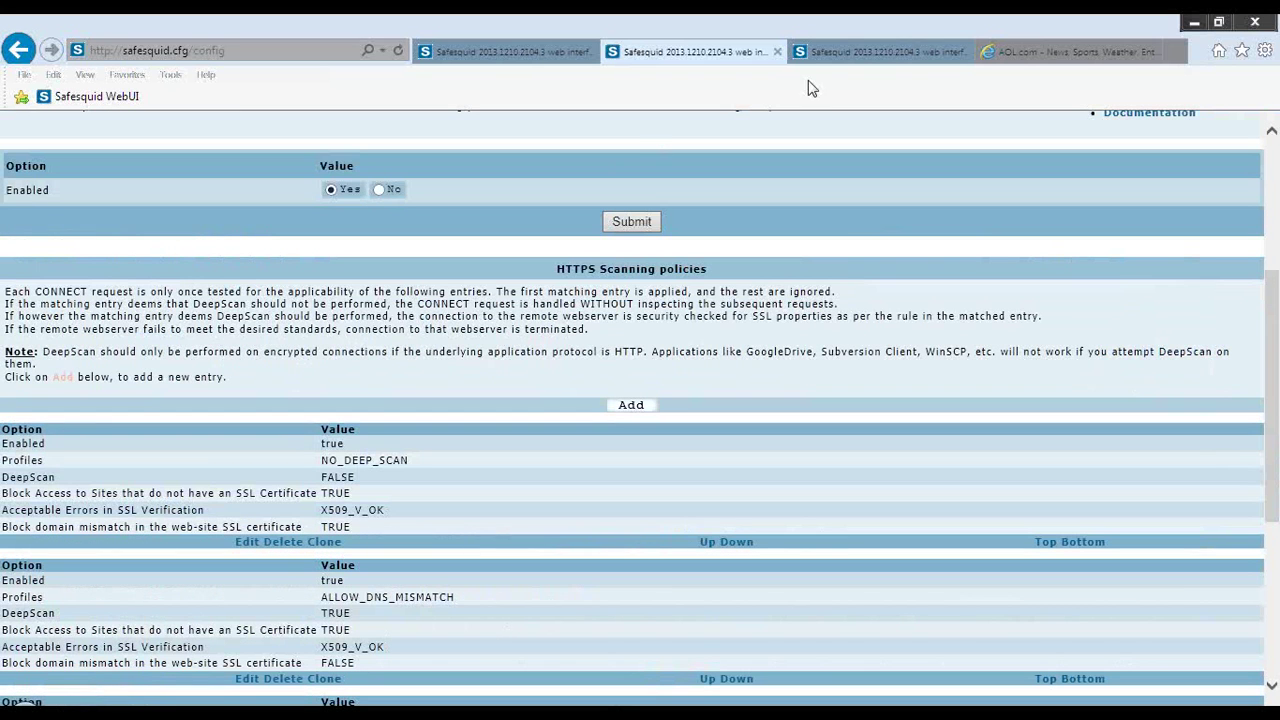
left_click(1080, 56)
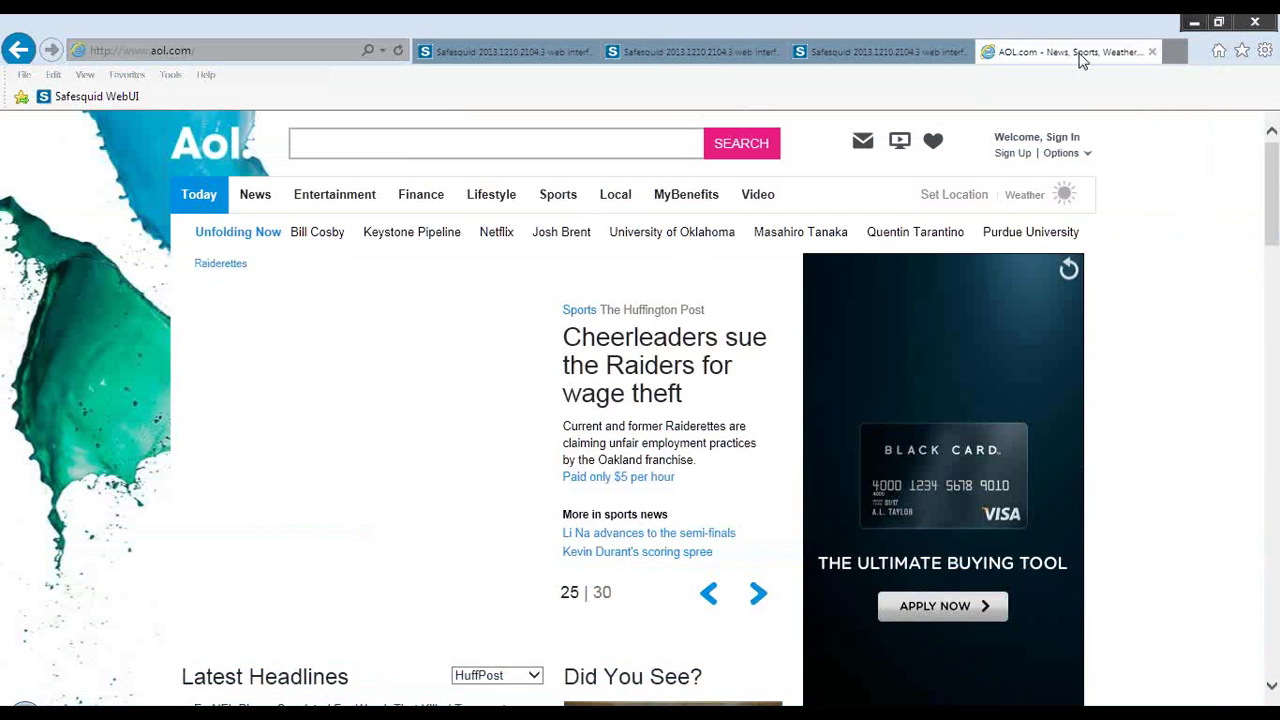
- Load google.com and search for 'apple', getting SafeSearch-filtered results with &safe=active
left_click(289, 50)
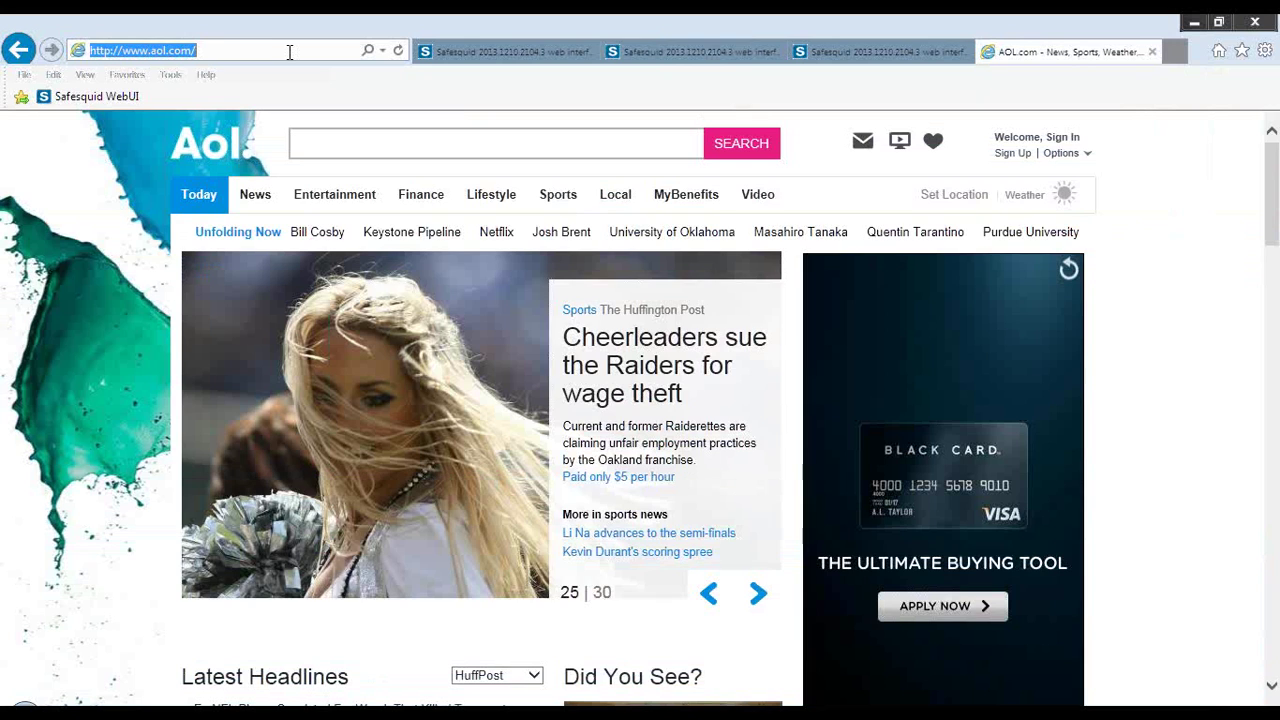
type("g")
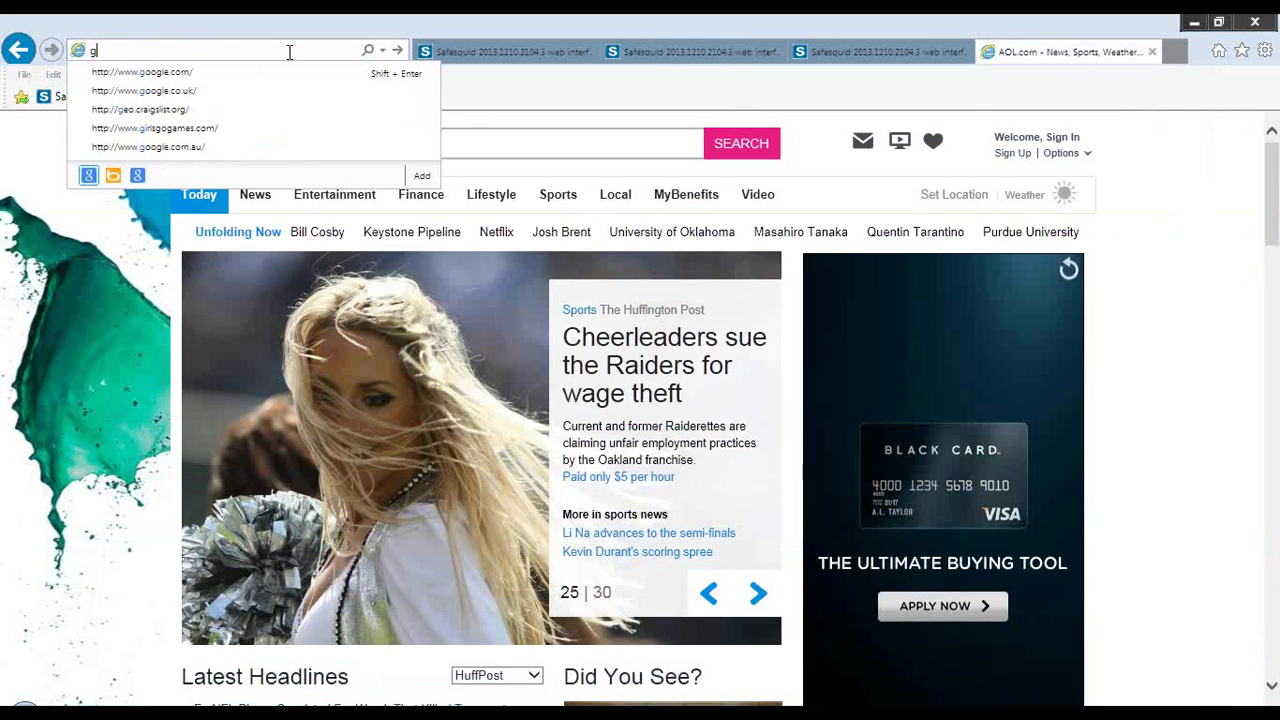
type("oogle")
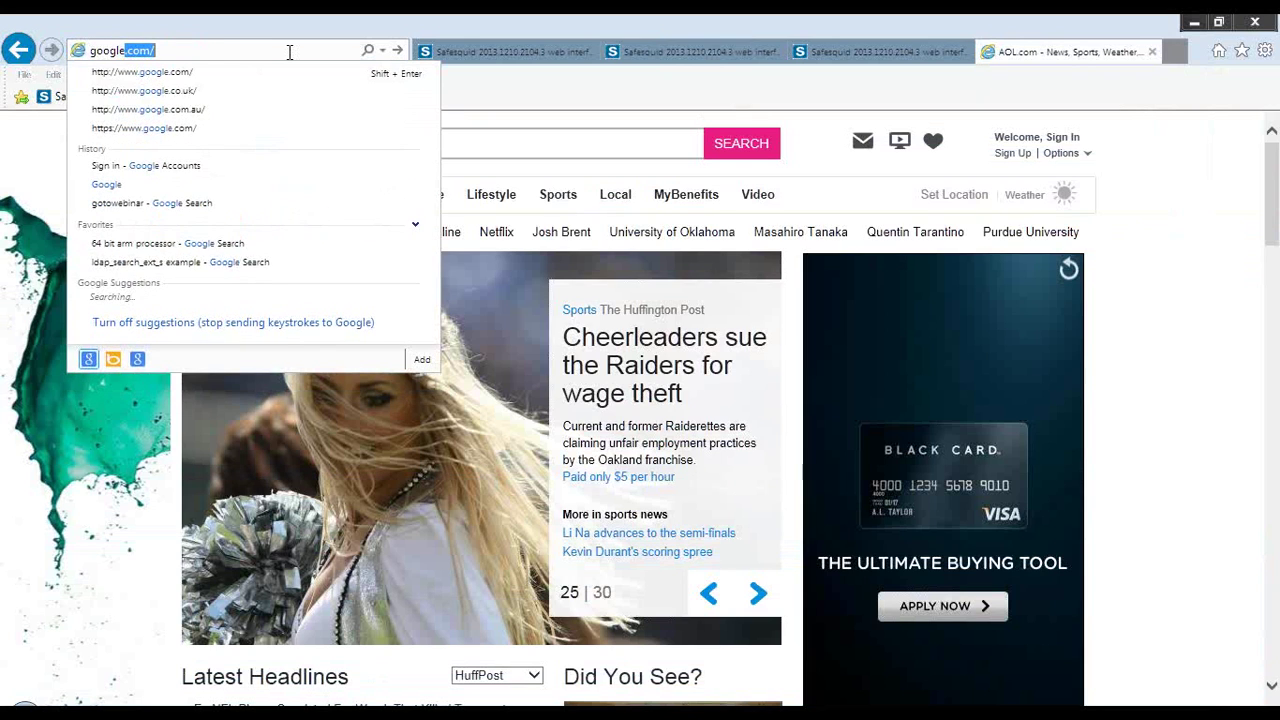
key("Return")
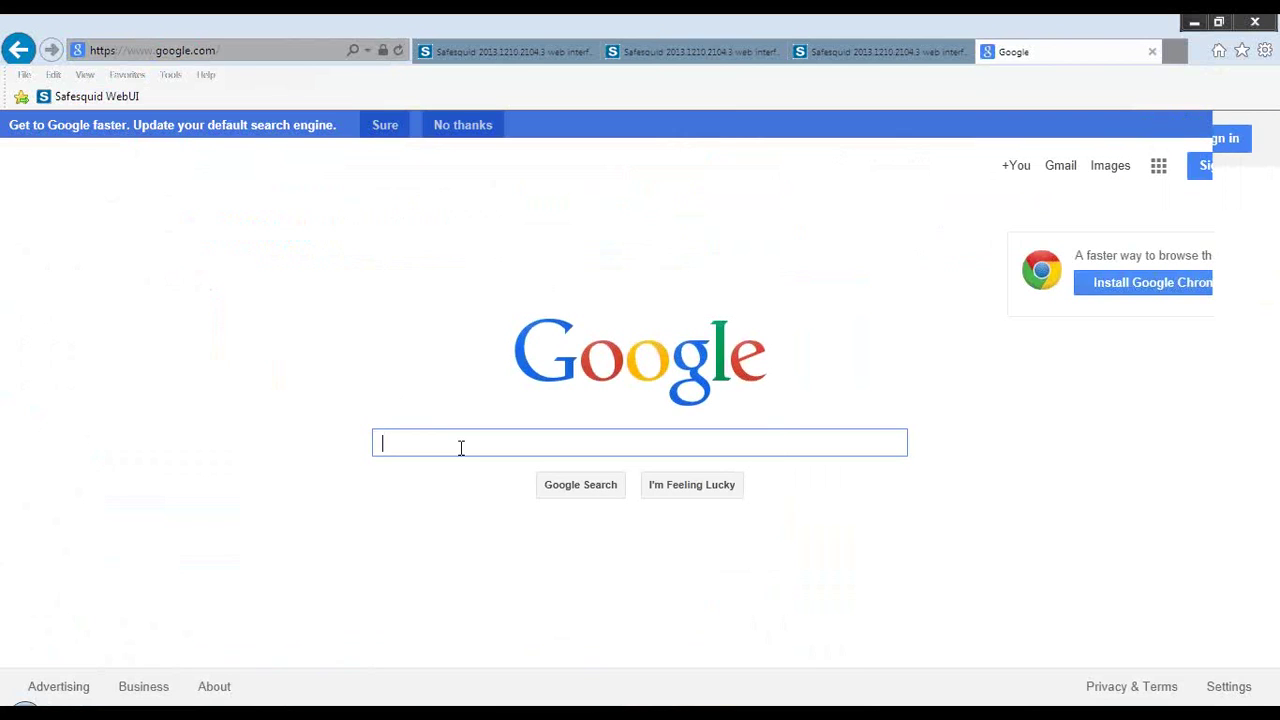
type("apple")
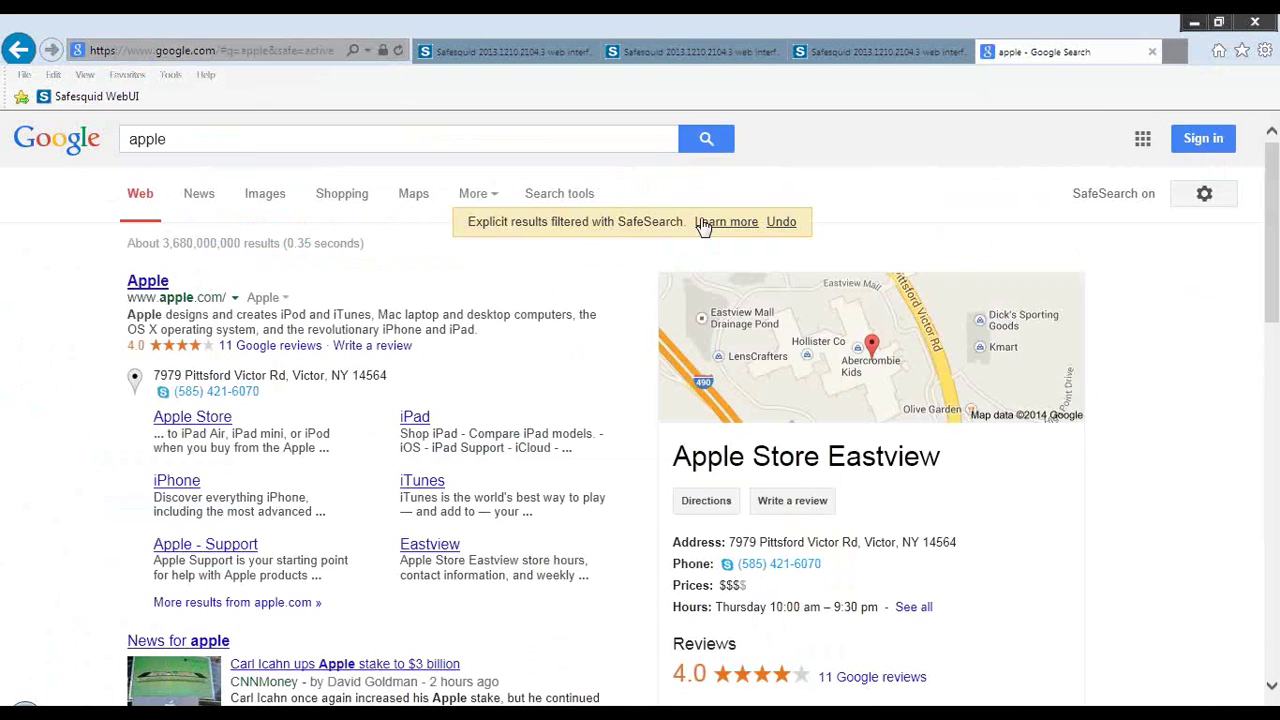
- Try turning SafeSearch off, then replace the 'apple' query with 'sex' and search
left_click(1204, 193)
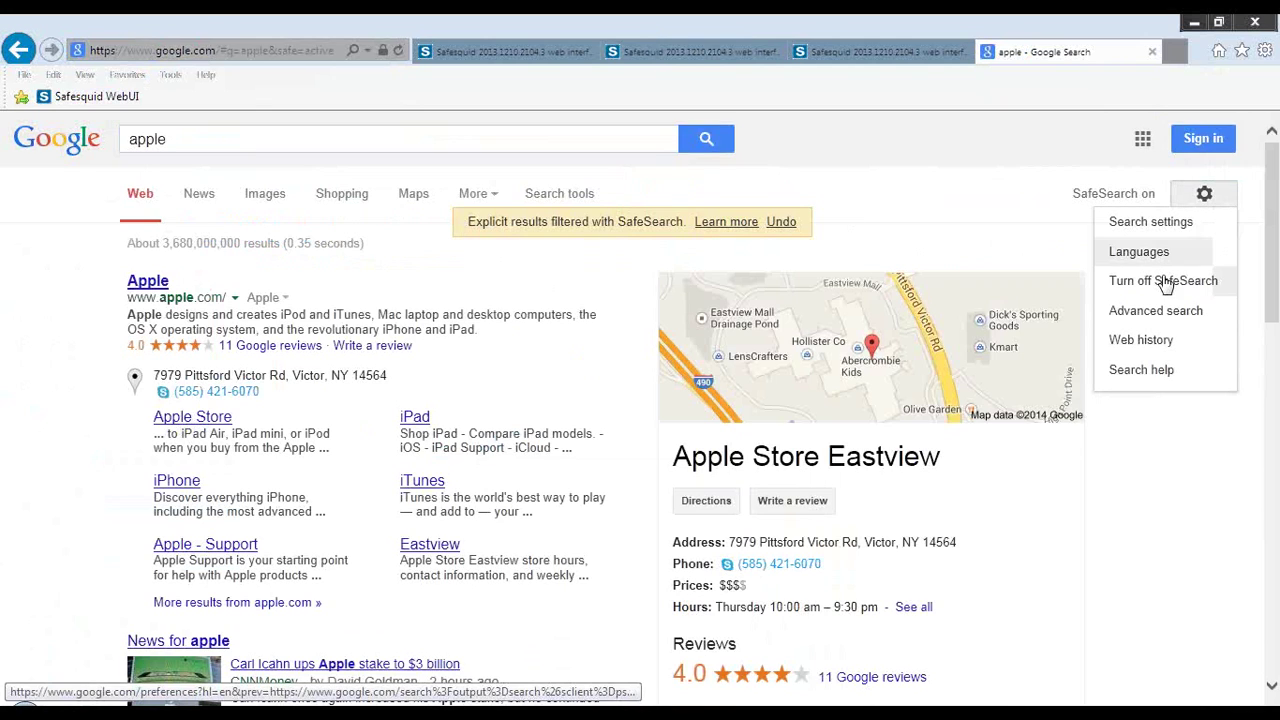
left_click(1199, 282)
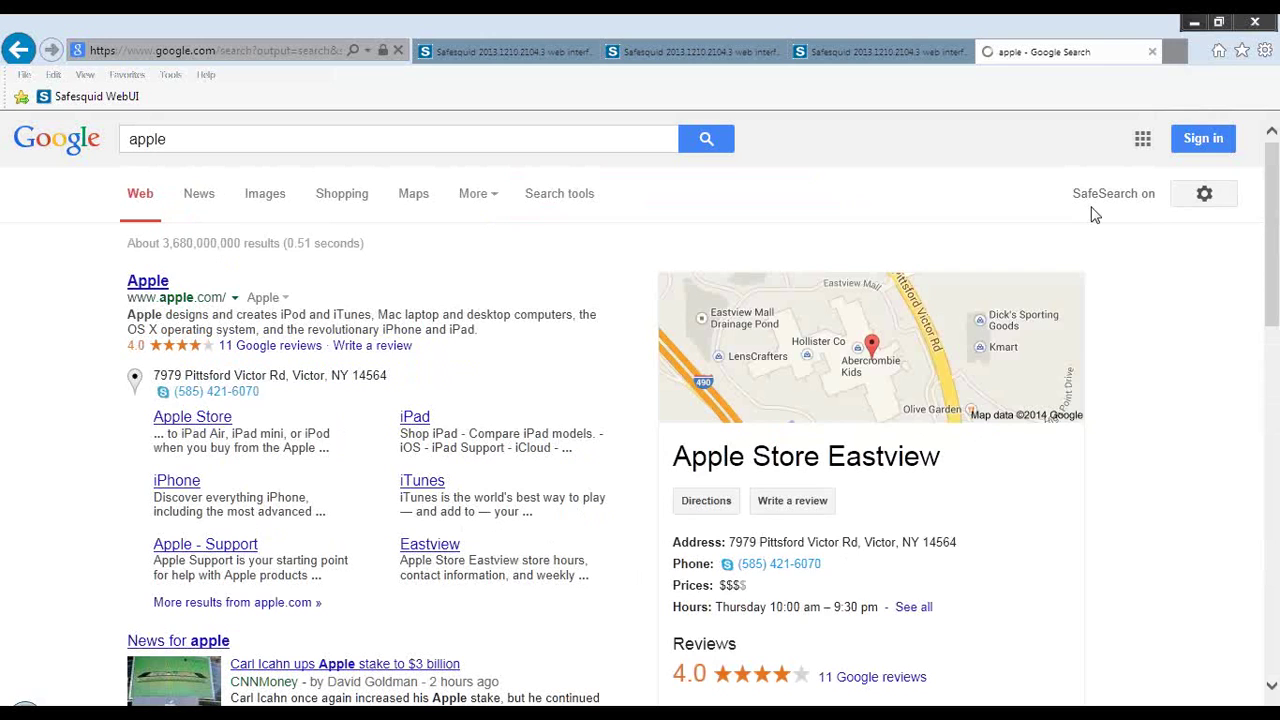
left_click(534, 136)
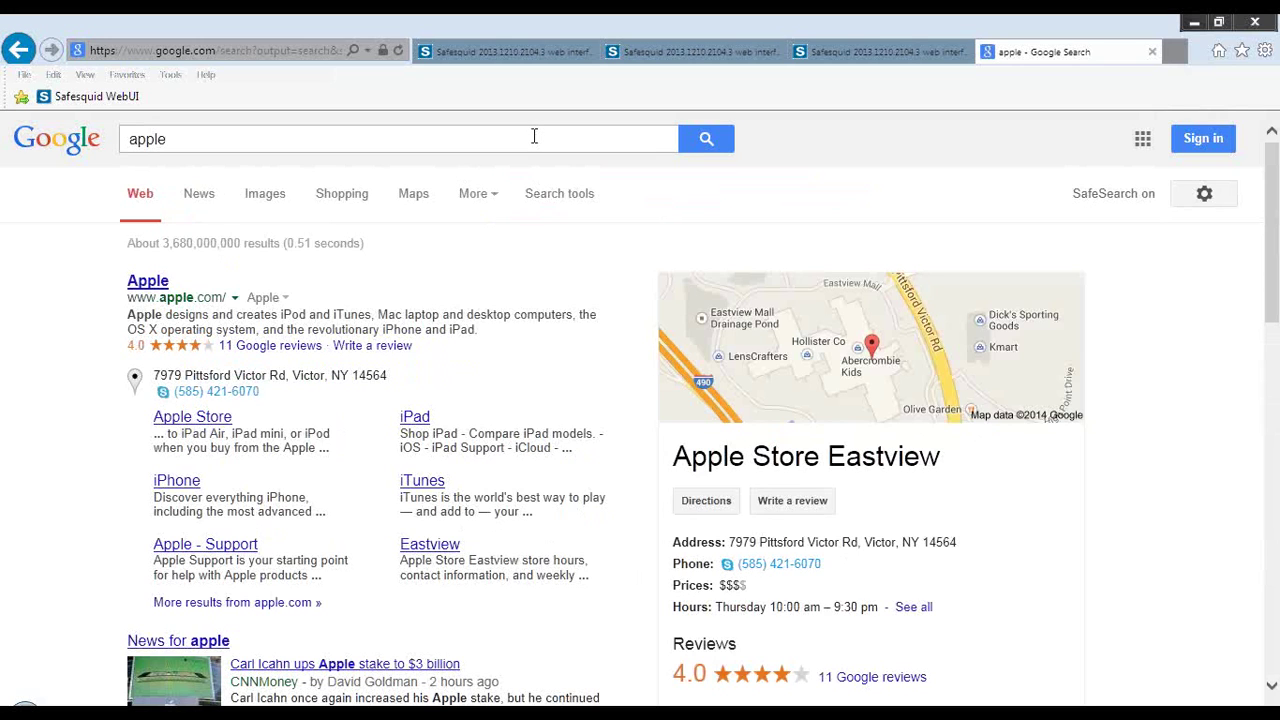
key("shift+Left")
key("shift+Left")
key("shift+Left")
key("shift+Left")
key("shift+Left")
type("s")
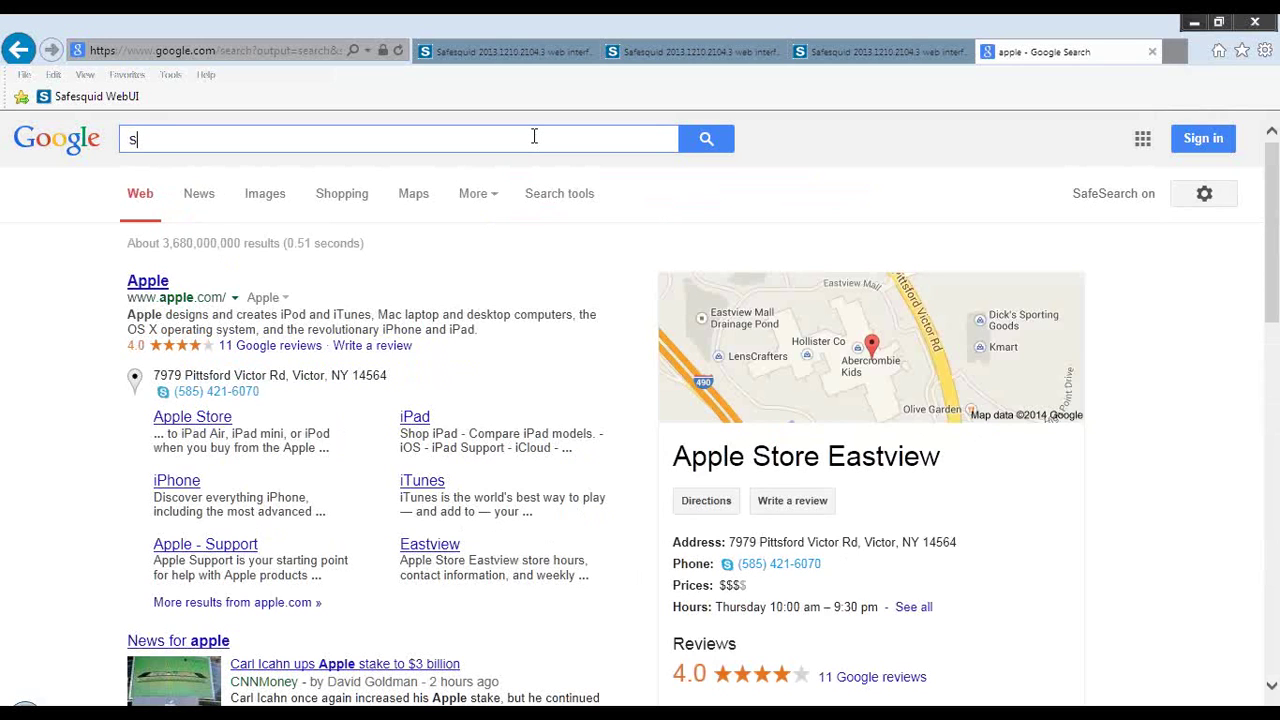
type("ex")
key("Return")
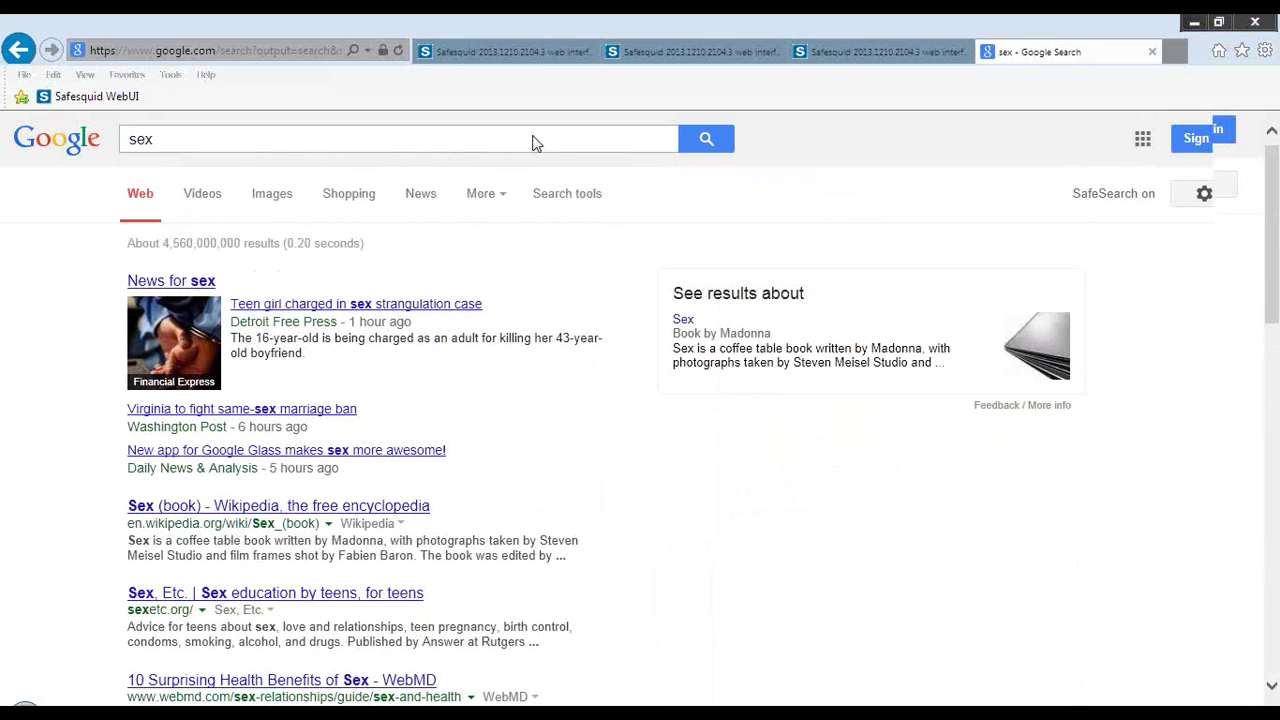
- Scroll through the 'sex' results to confirm SafeSearch is still on
scroll(533, 143, "down", 1)
scroll(536, 145, "down", 3)
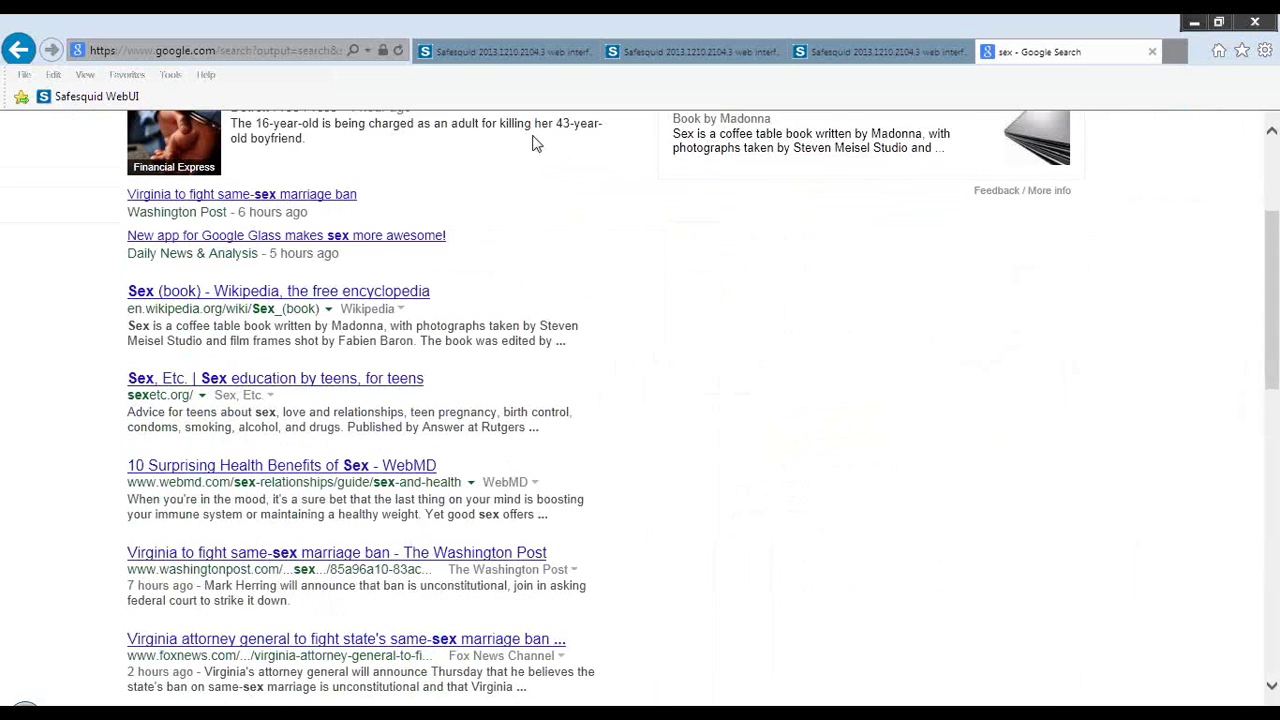
scroll(533, 143, "down", 6)
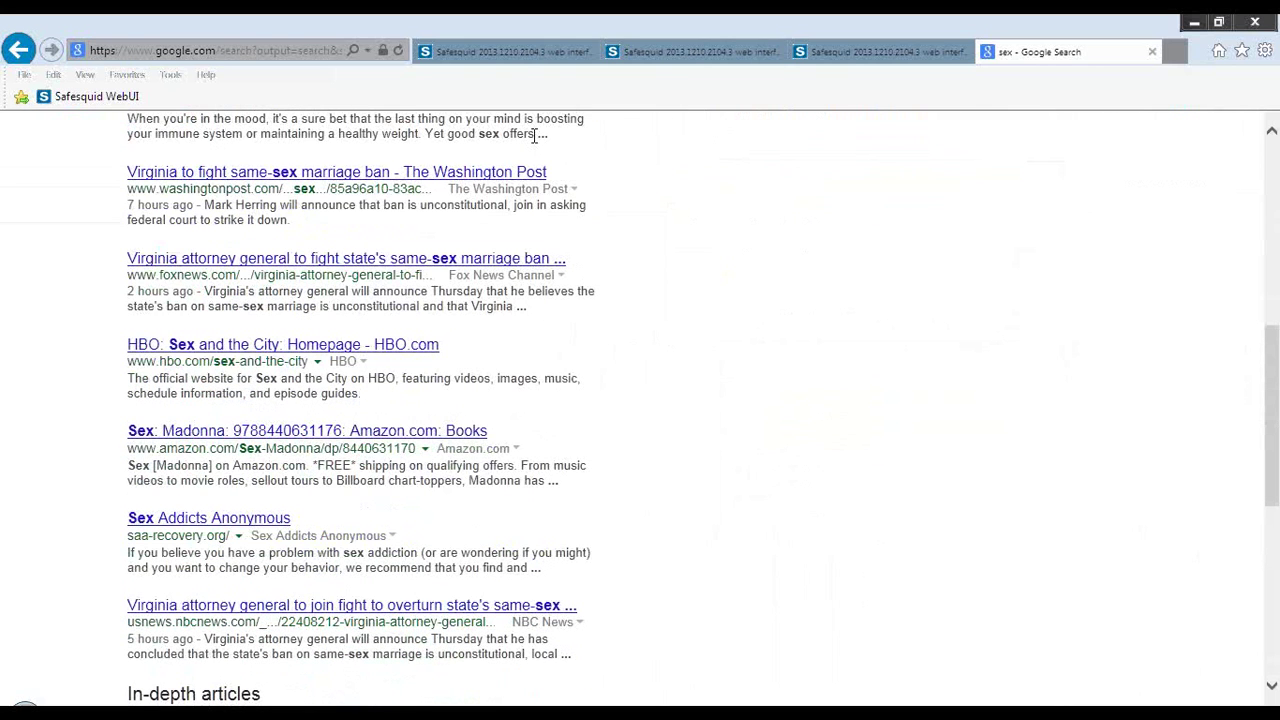
scroll(536, 145, "down", 4)
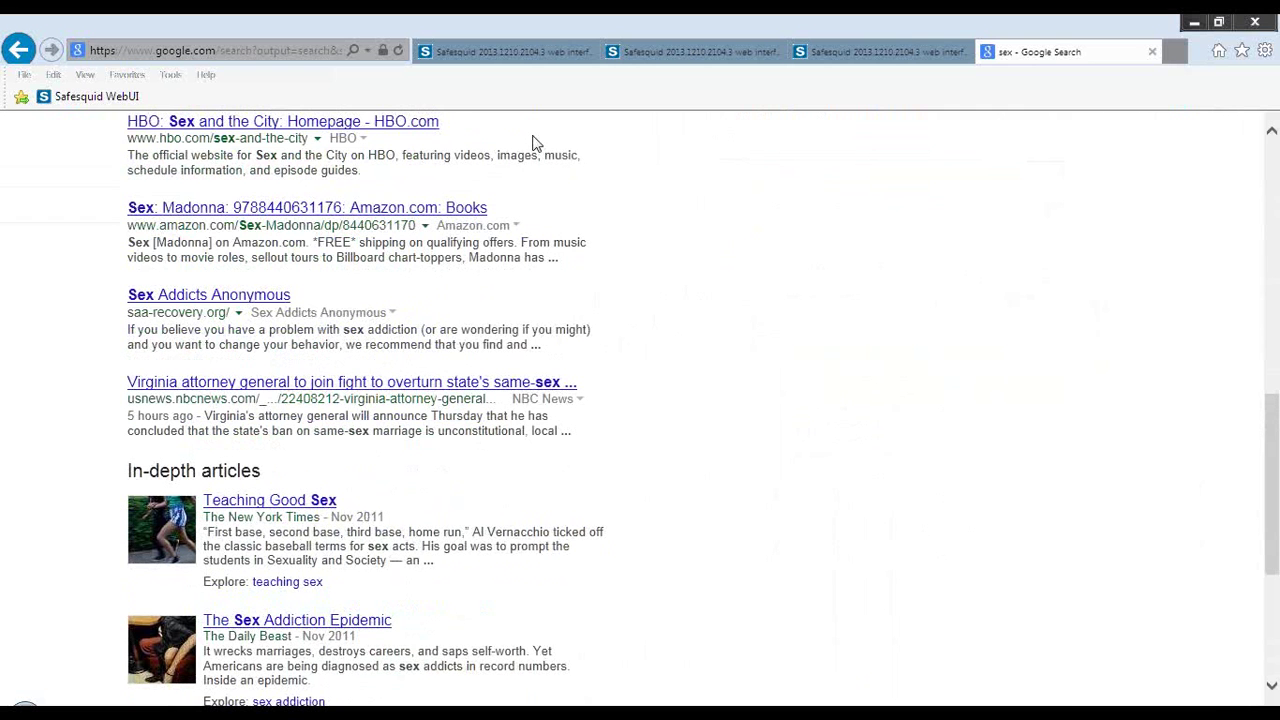
scroll(533, 143, "up", 2)
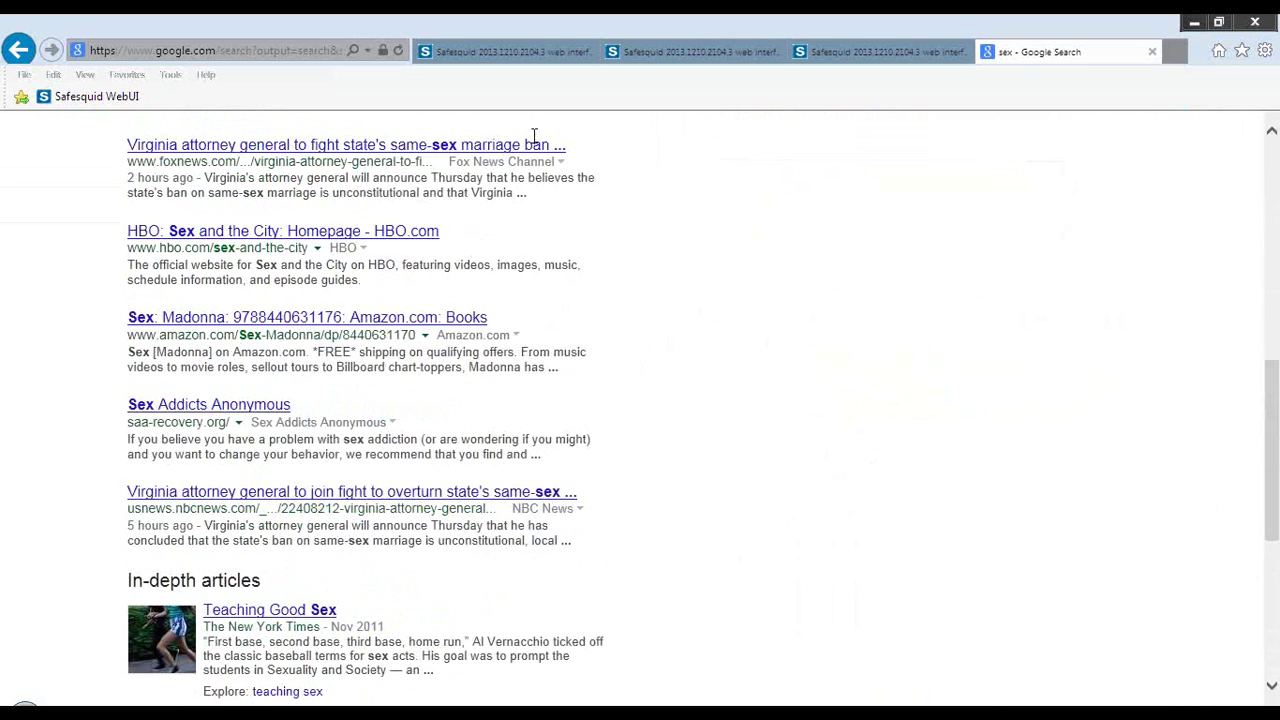
scroll(536, 136, "up", 10)
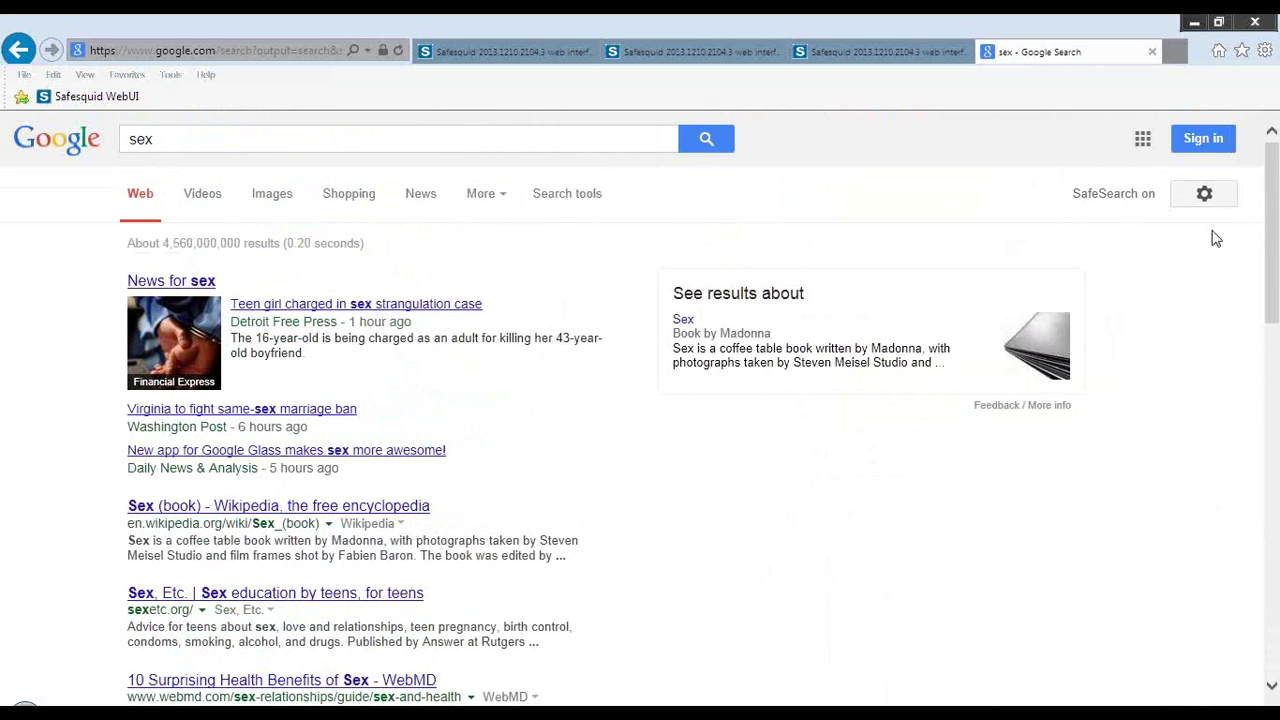
- Sign in to Google with the account e-mail and password
left_click(1193, 145)
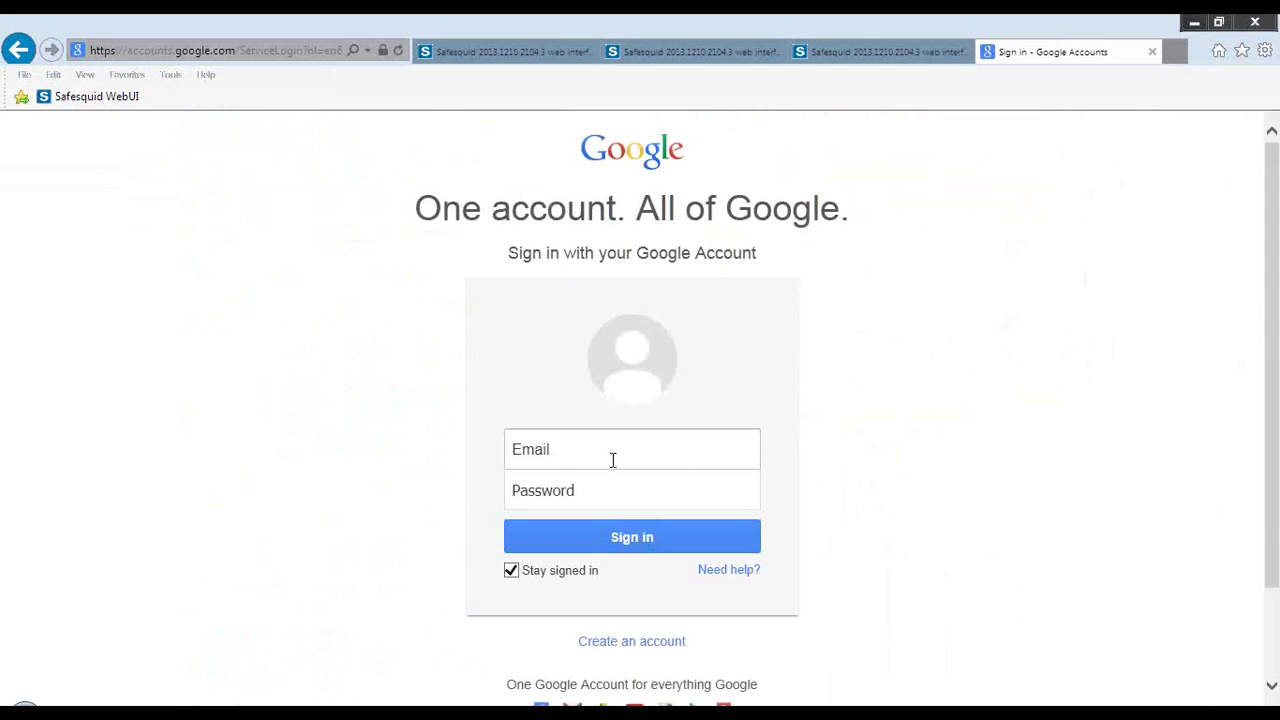
left_click(680, 451)
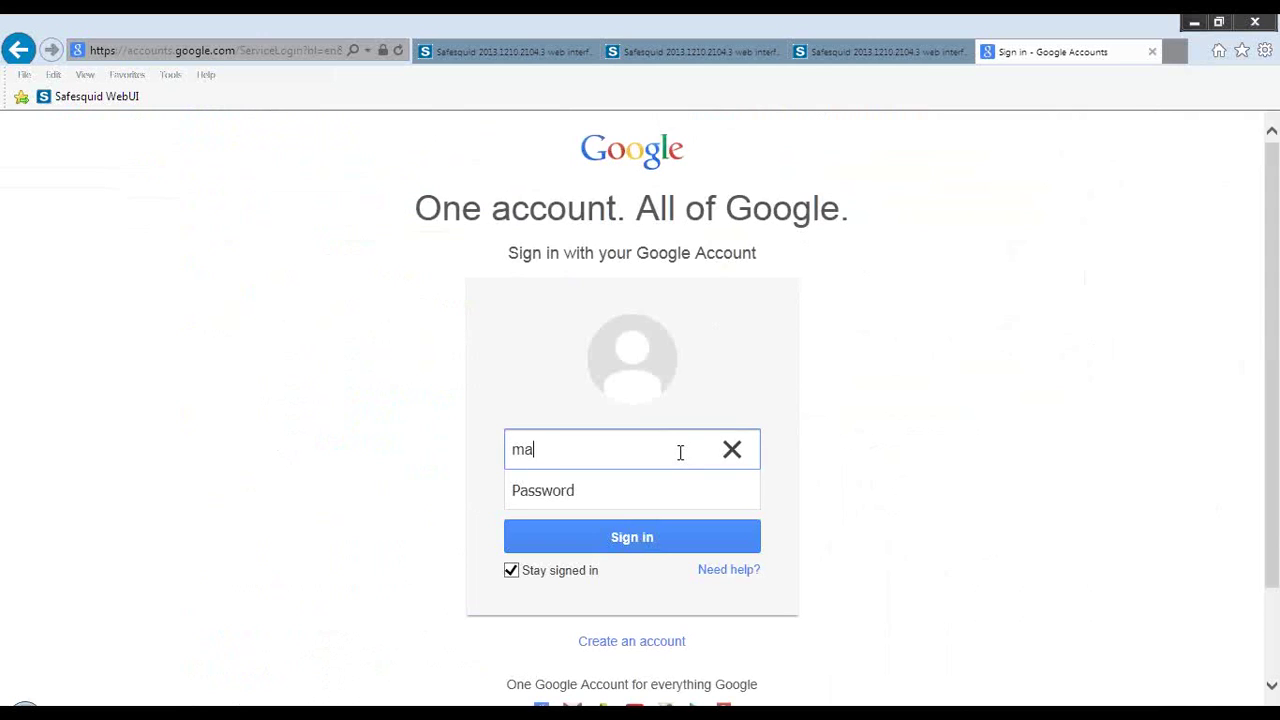
key("Tab")
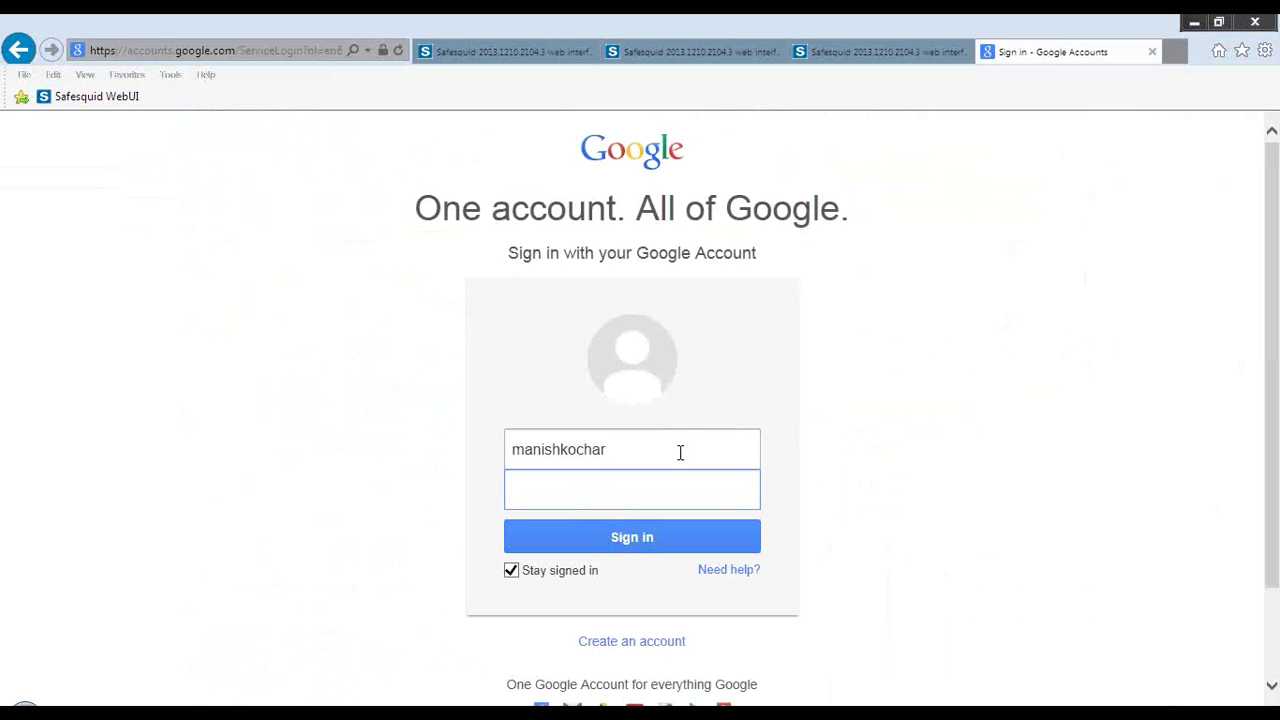
type("•••••••••••")
key("Return")
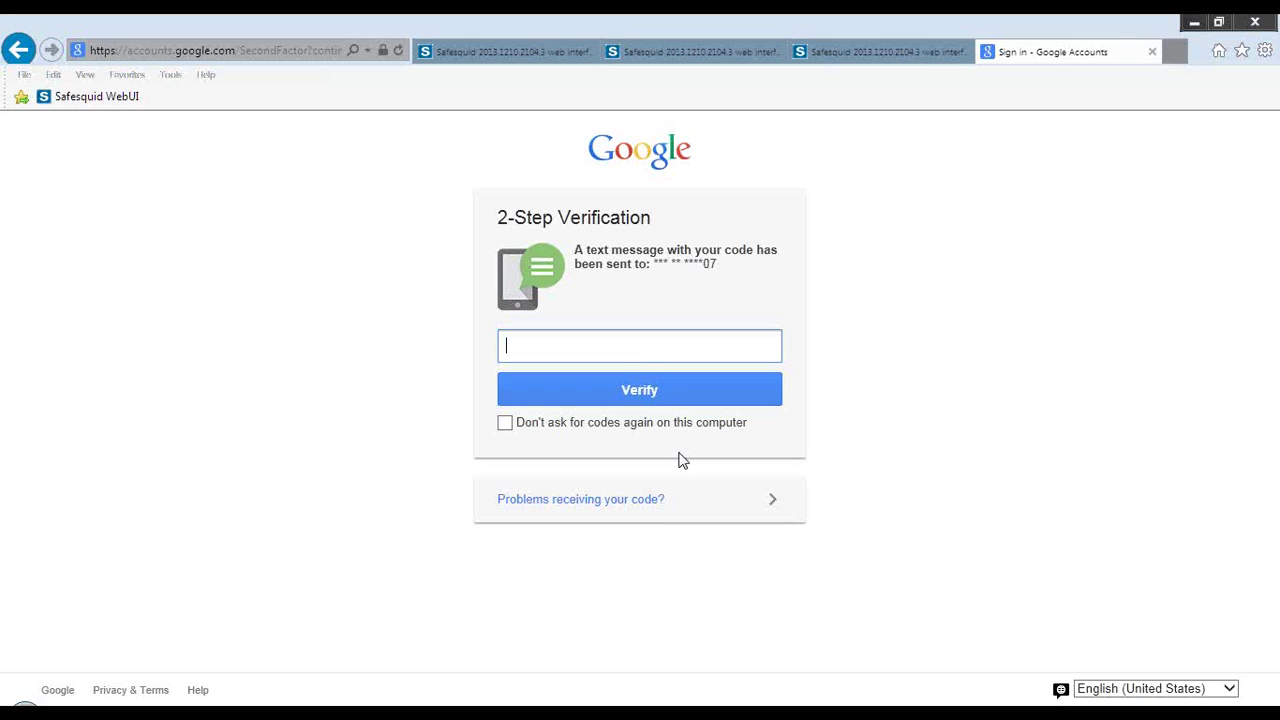
- Enter the texted verification code, remember this computer, and submit the code
left_click(506, 424)
left_click(651, 402)
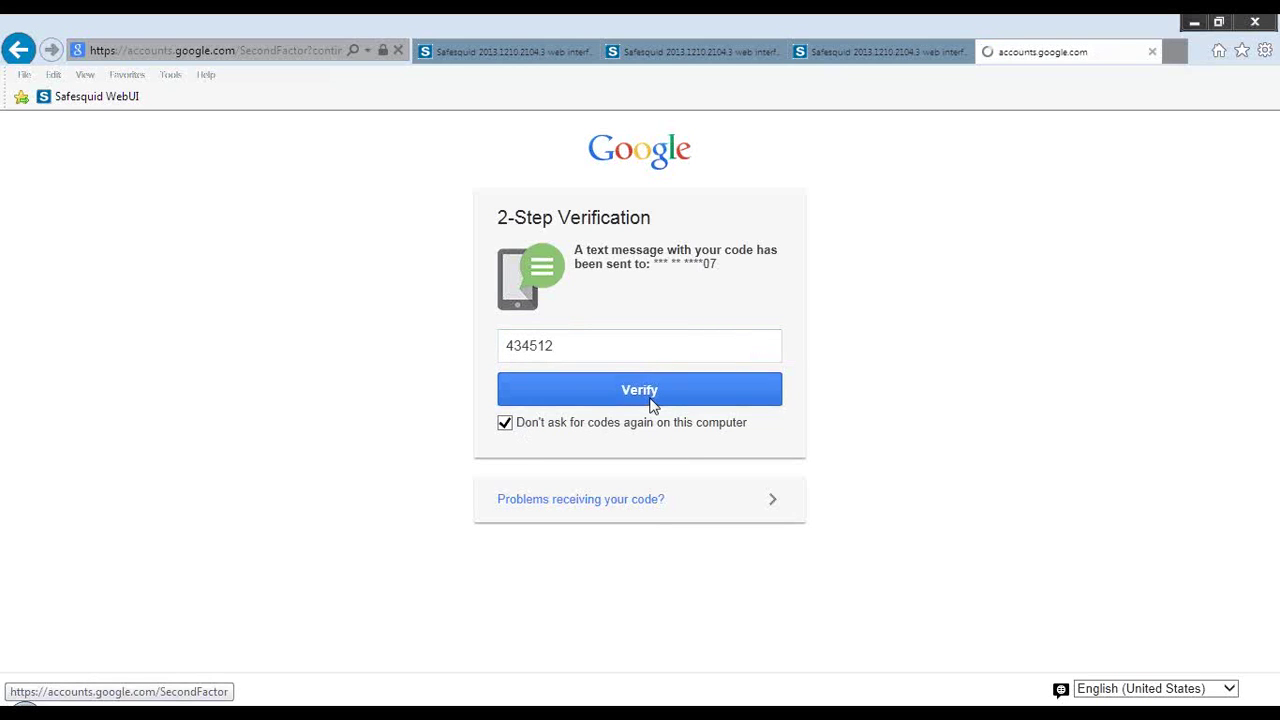
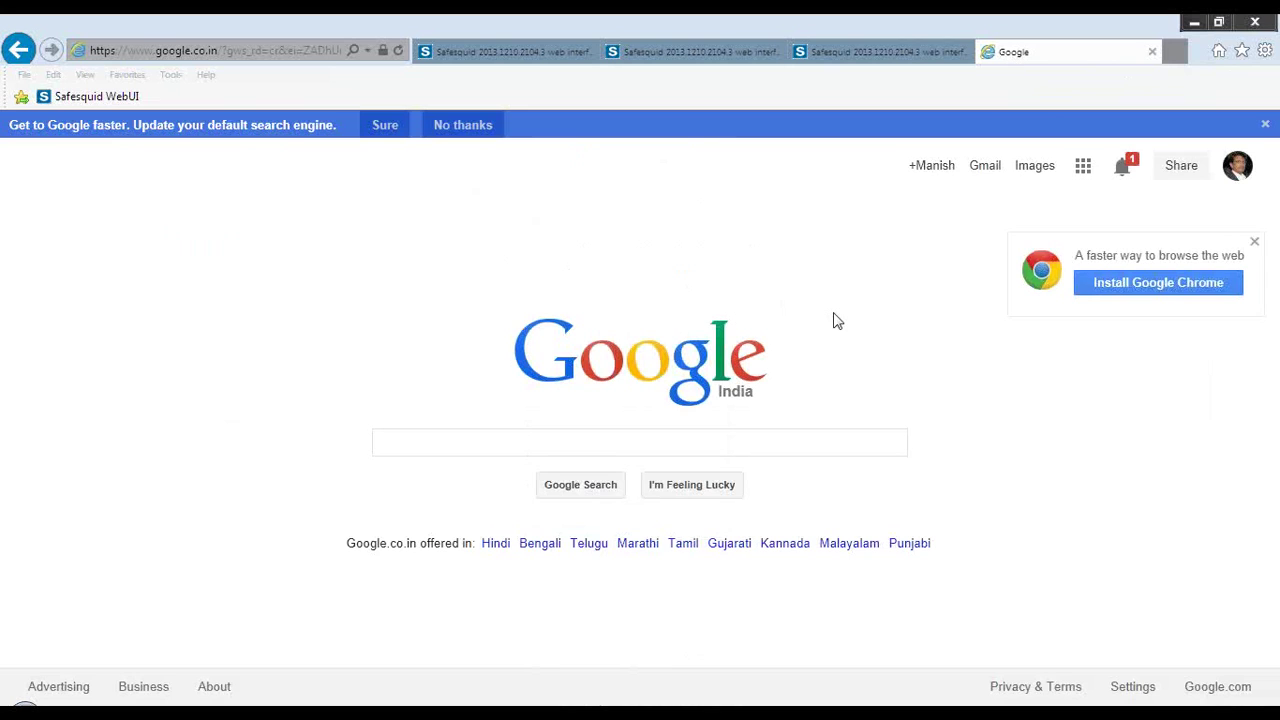
- Search Google for 'sex' and turn off SafeSearch from the gear menu
left_click(701, 437)
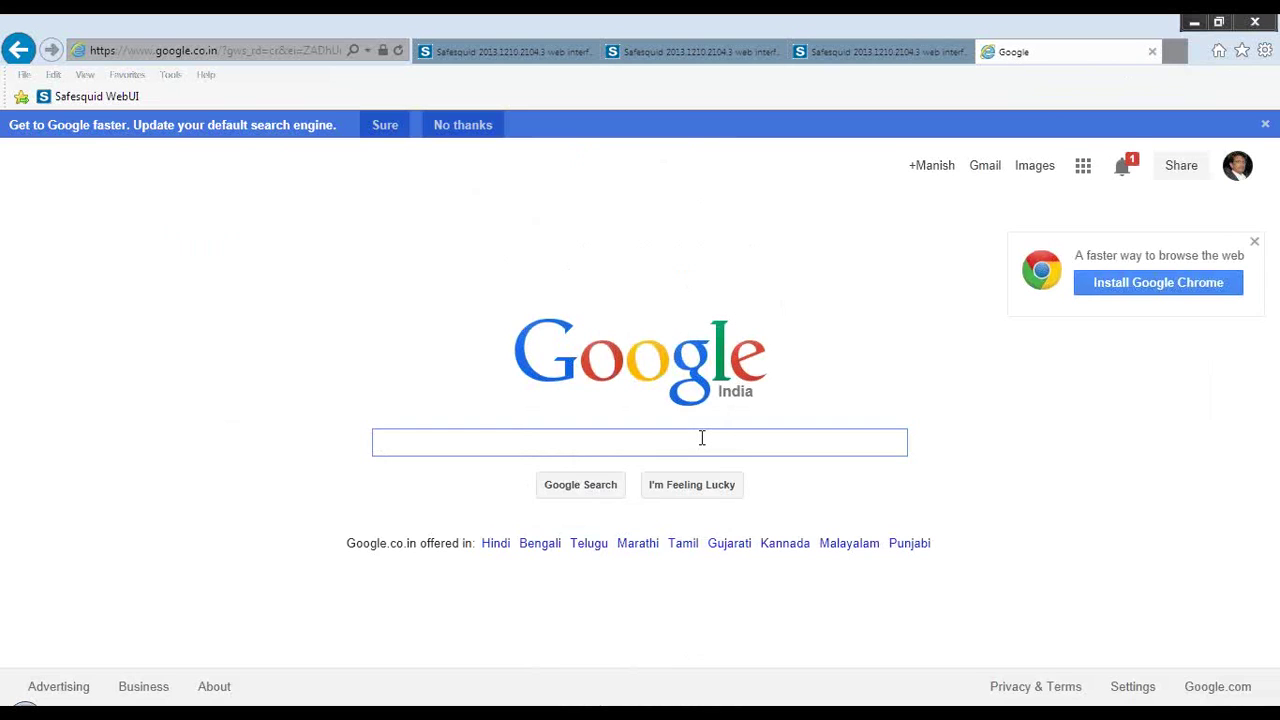
type("sex")
key("Return")
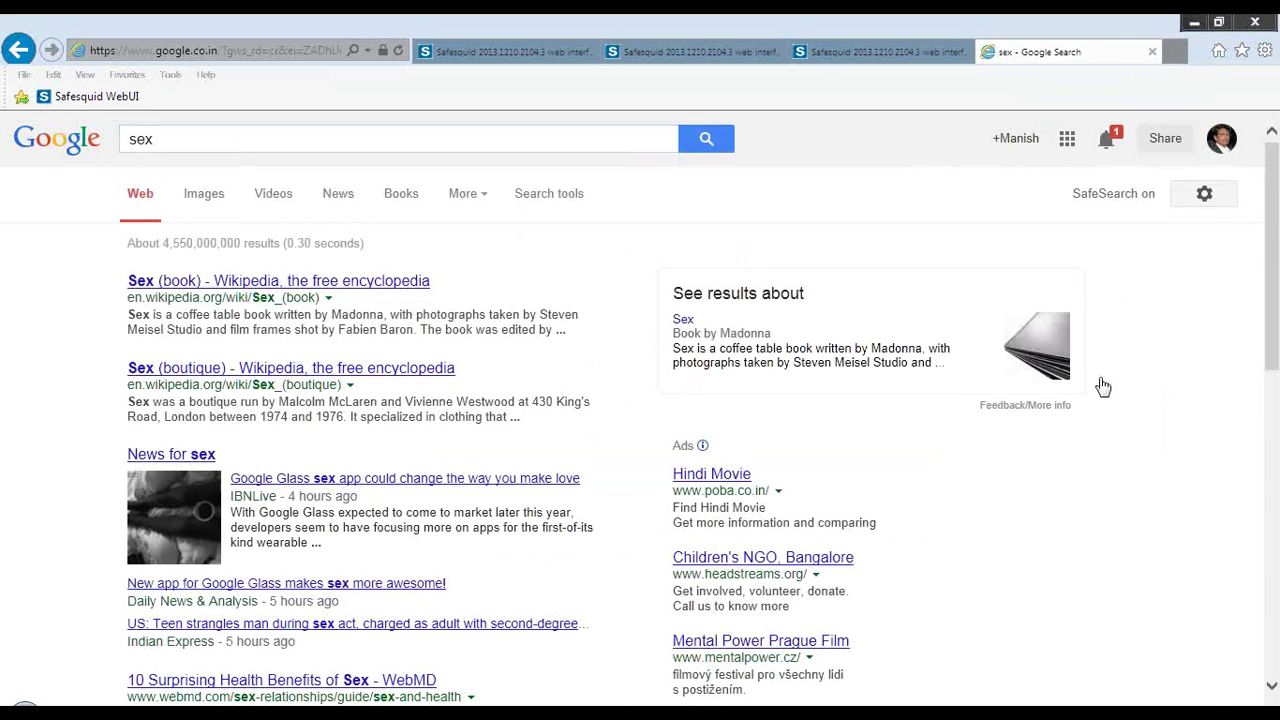
left_click(1205, 197)
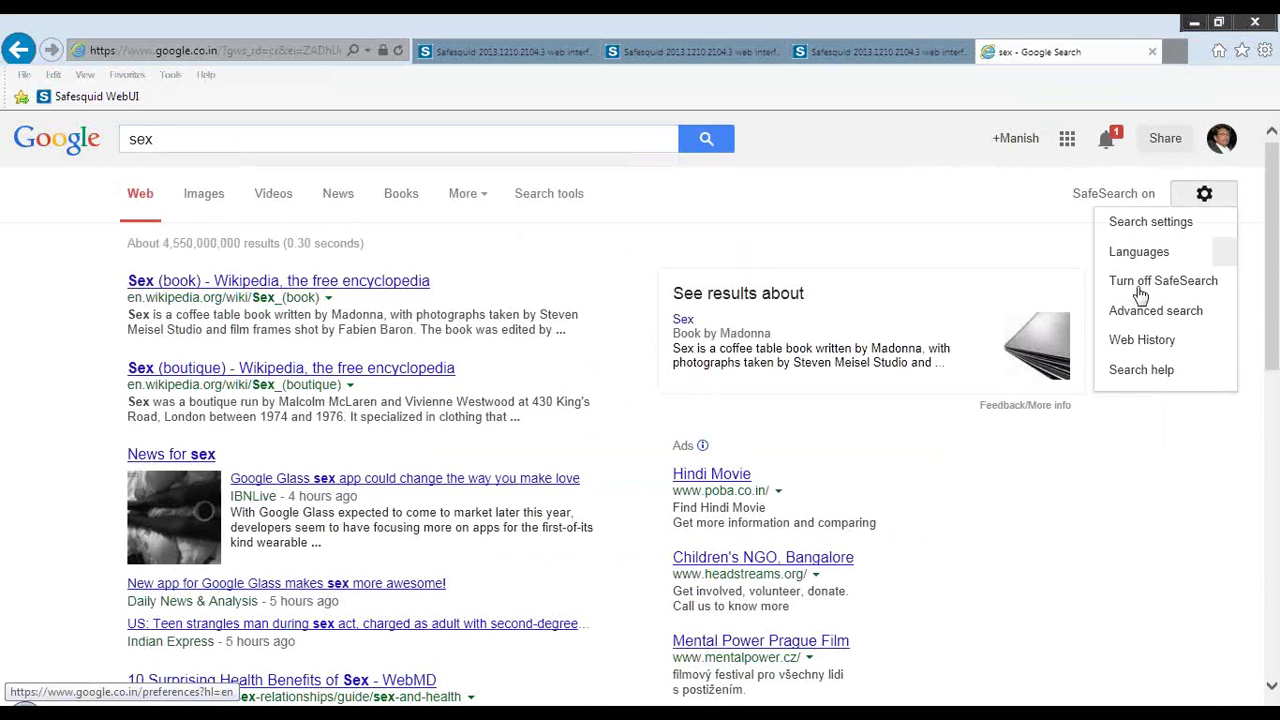
left_click(1180, 290)
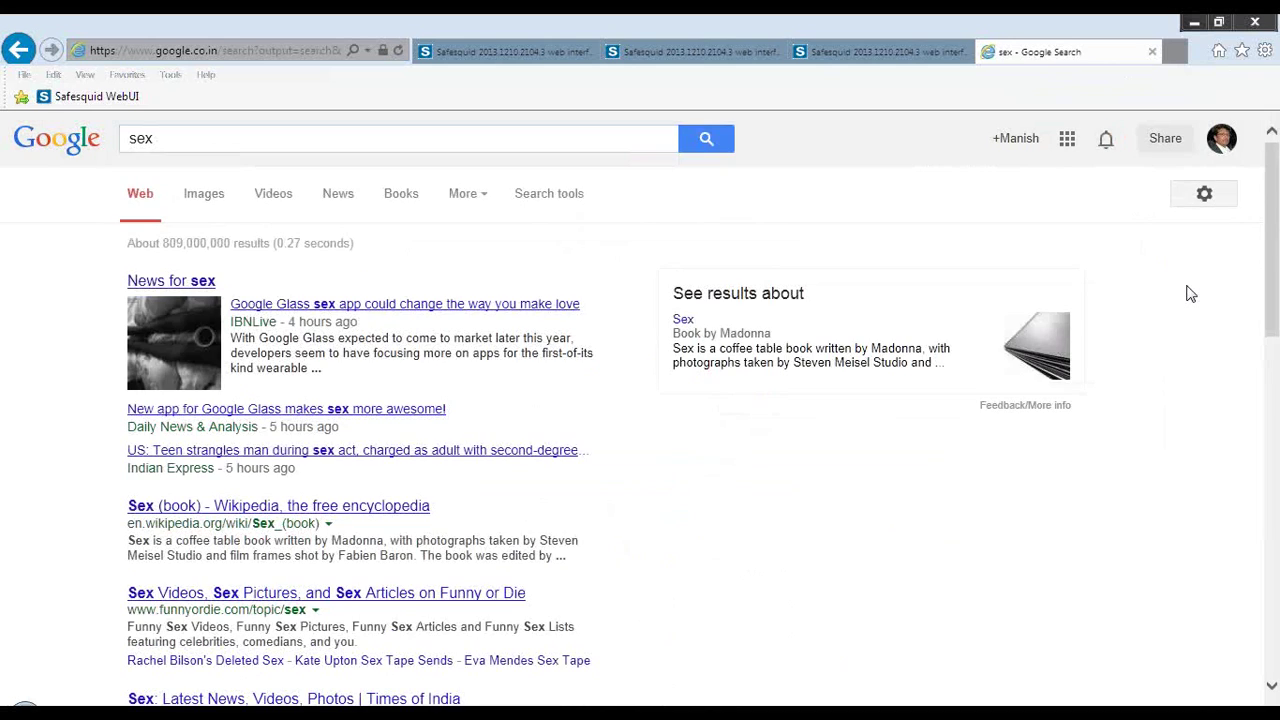
- Search for 'more sex' with SafeSearch off, then open and dismiss the gear menu
left_click(511, 138)
key("BackSpace")
key("BackSpace")
key("BackSpace")
type("m")
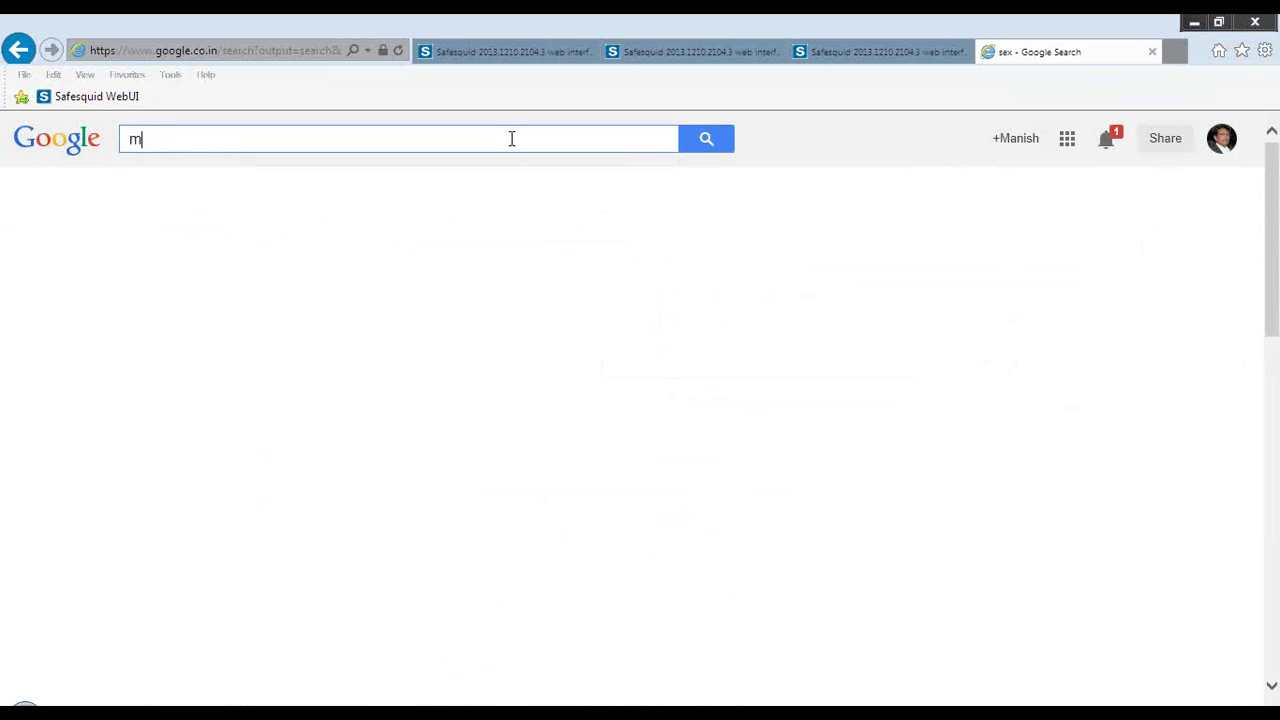
type("ore sex")
key("Return")
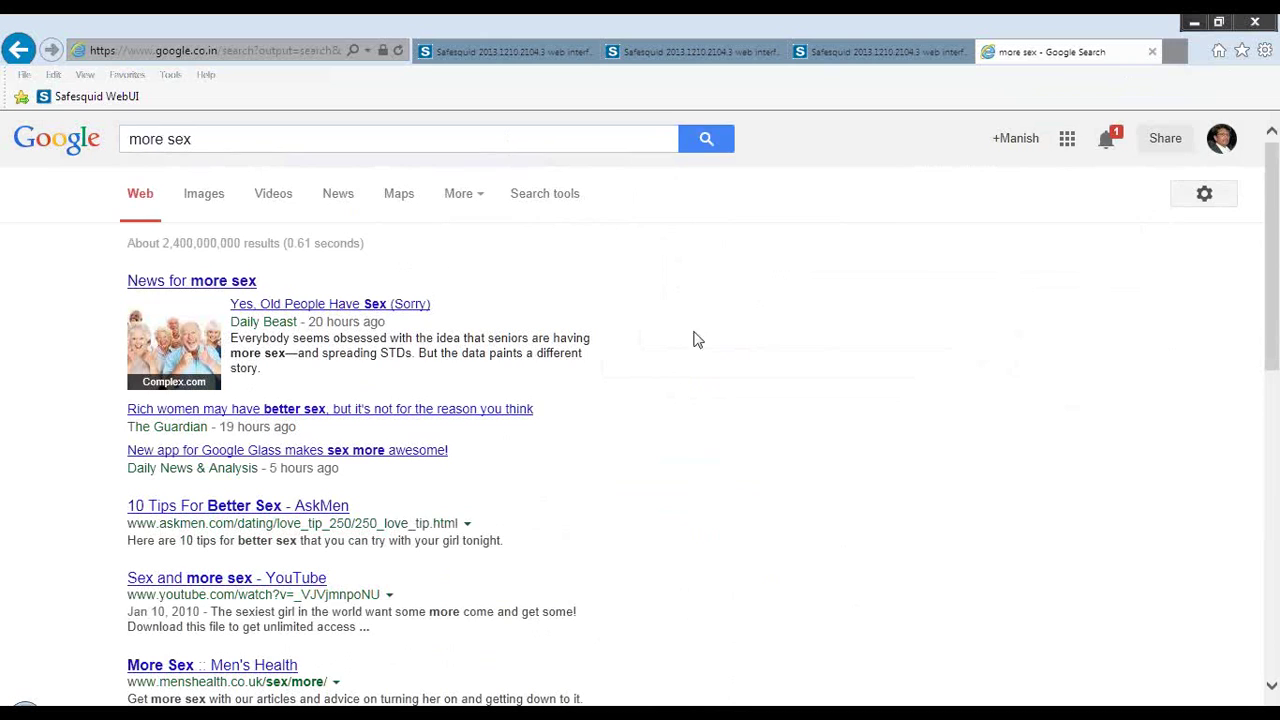
left_click(1215, 202)
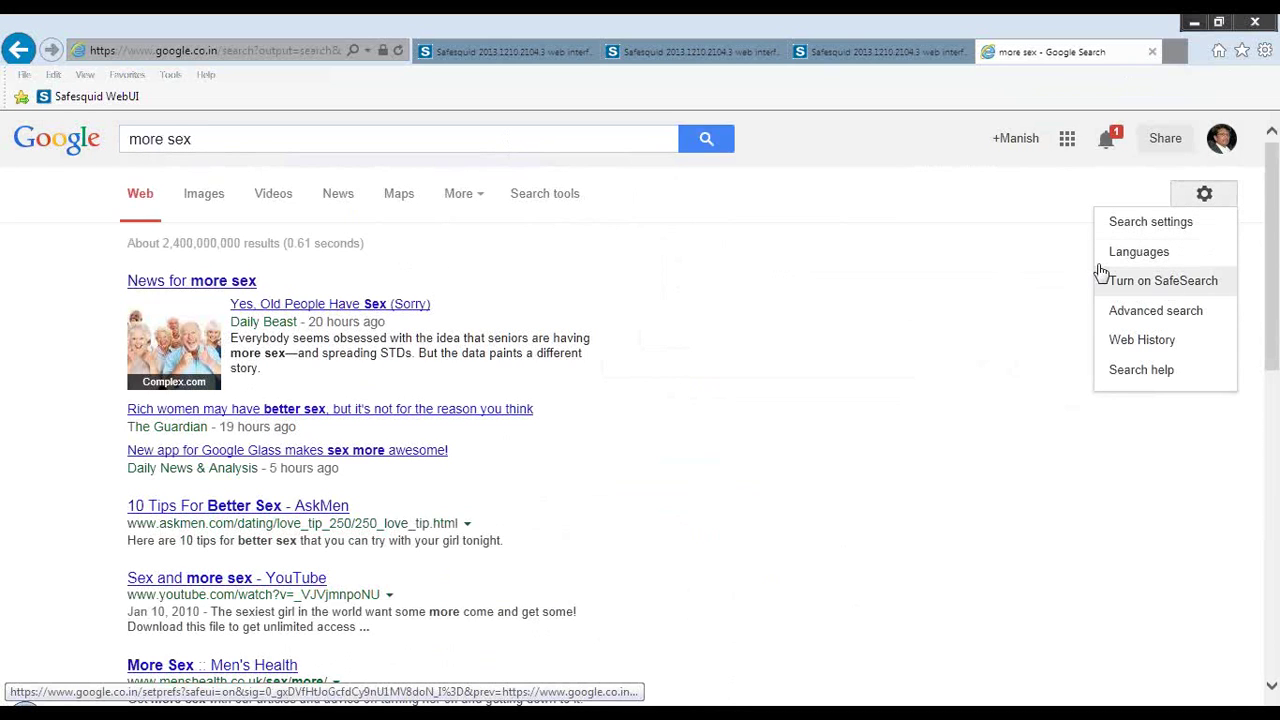
left_click(993, 253)
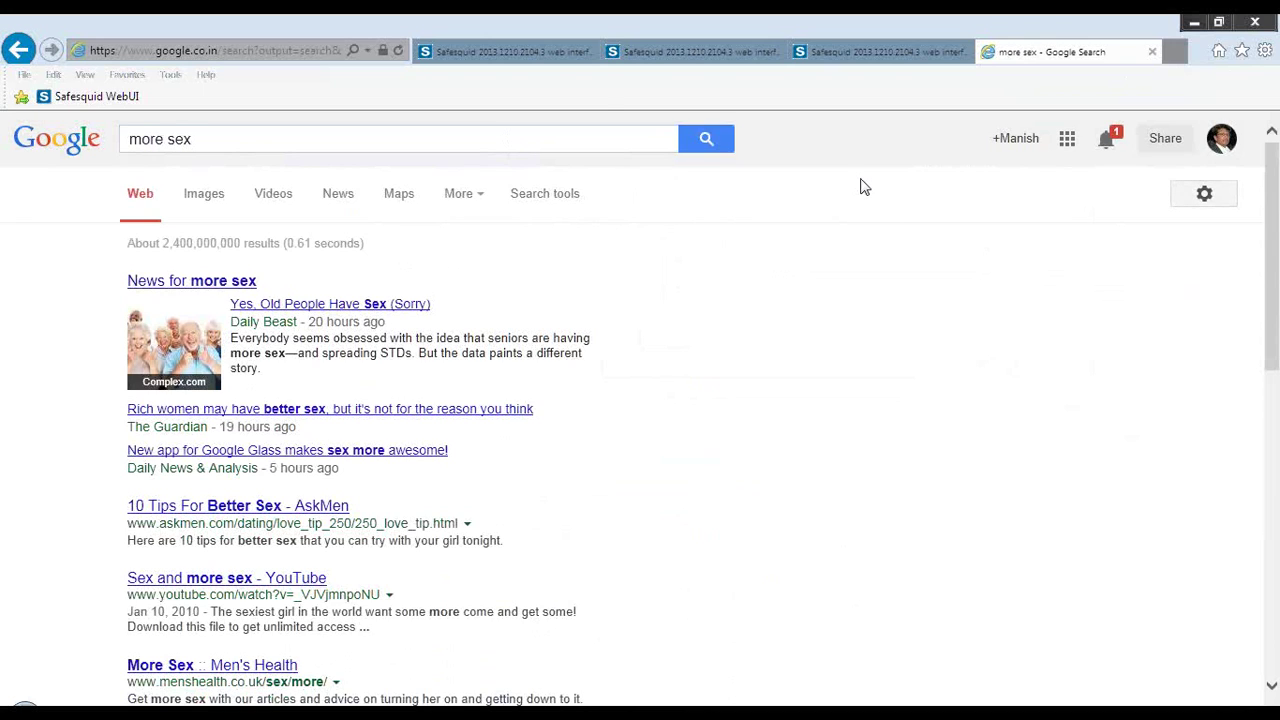
- On the HTTPS scanning tab, scroll to Security Passphrase and edit its entry
left_click(505, 53)
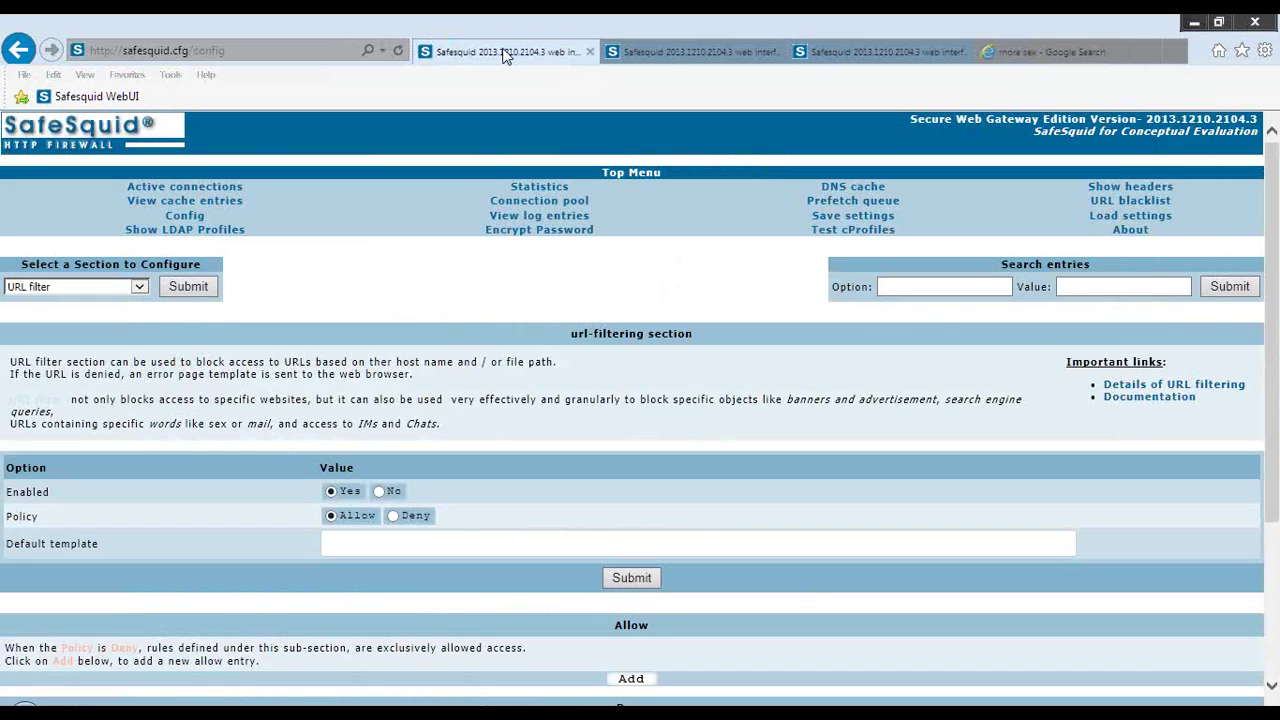
left_click(708, 66)
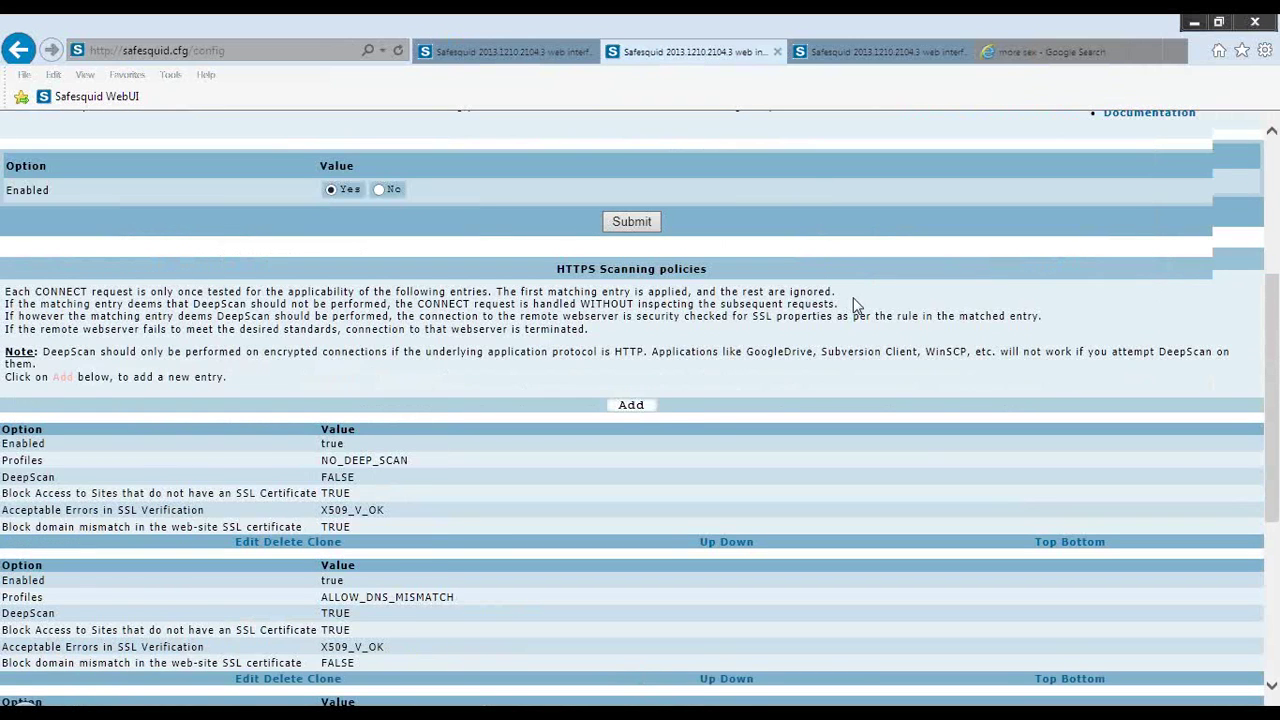
scroll(855, 305, "down", 1)
scroll(855, 305, "down", 2)
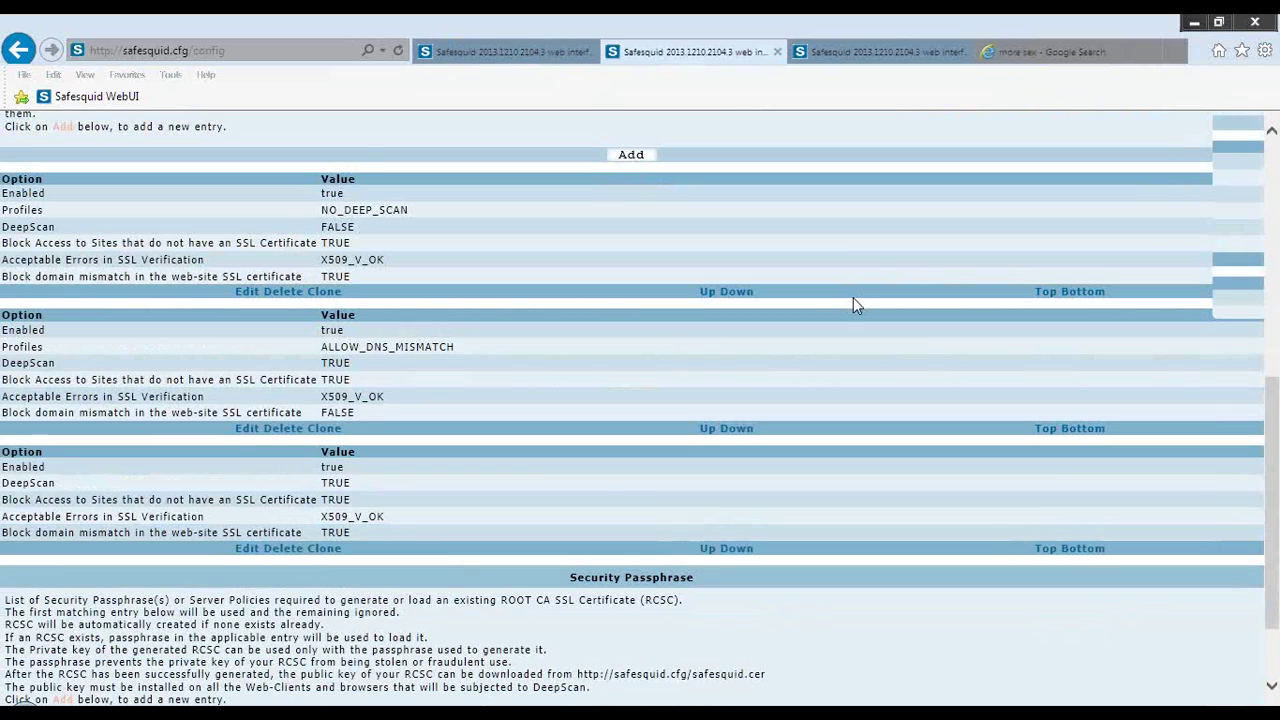
scroll(855, 305, "down", 1)
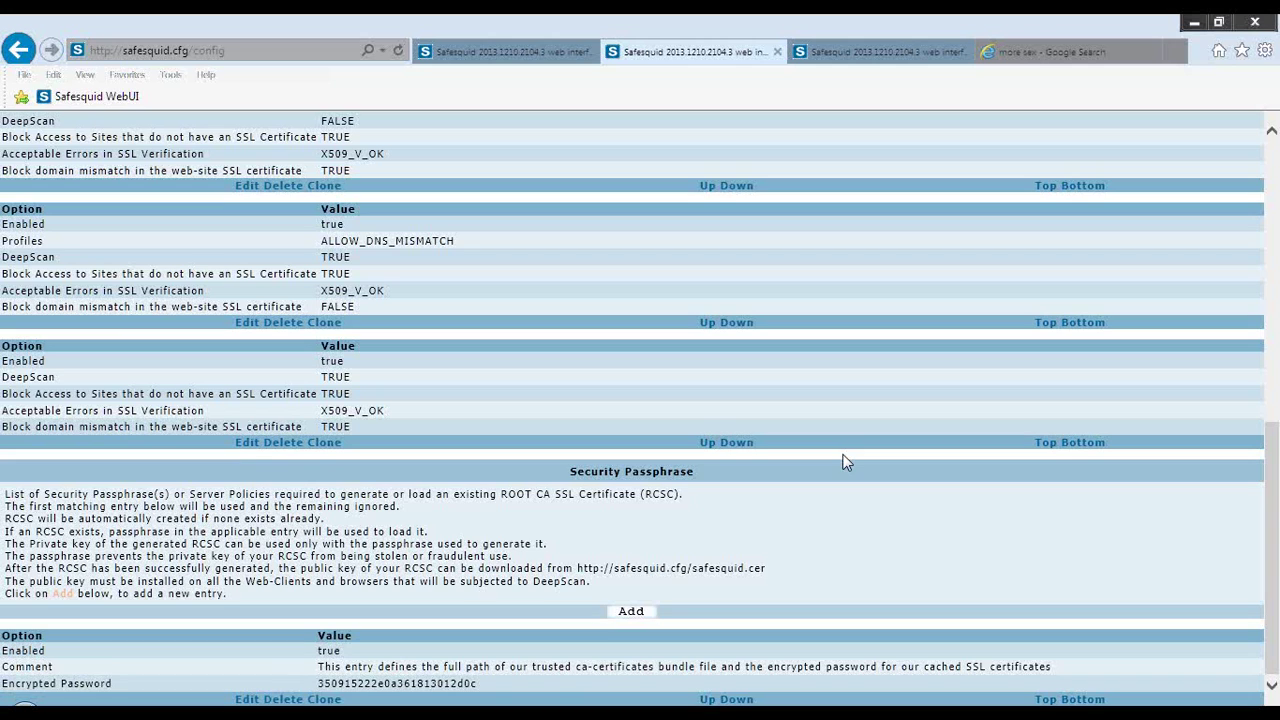
left_click(249, 698)
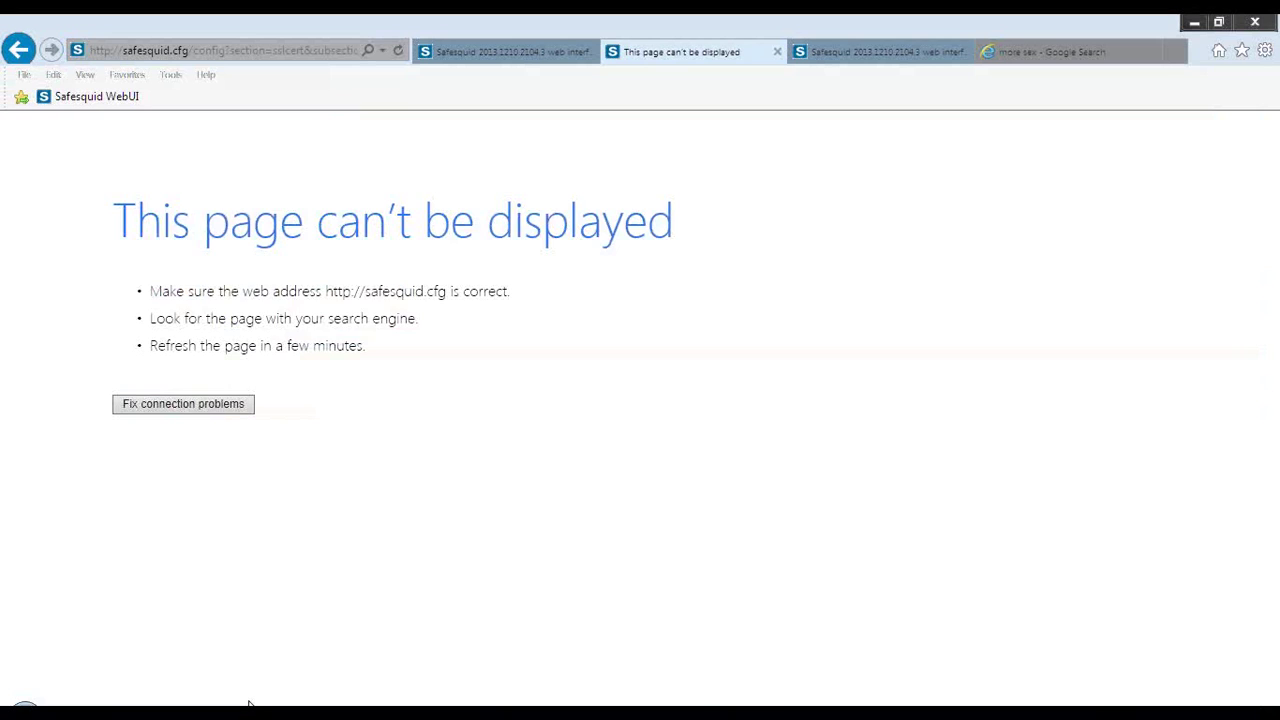
- Open and close Internet Explorer's Tools menu with the keyboard
key("alt+t")
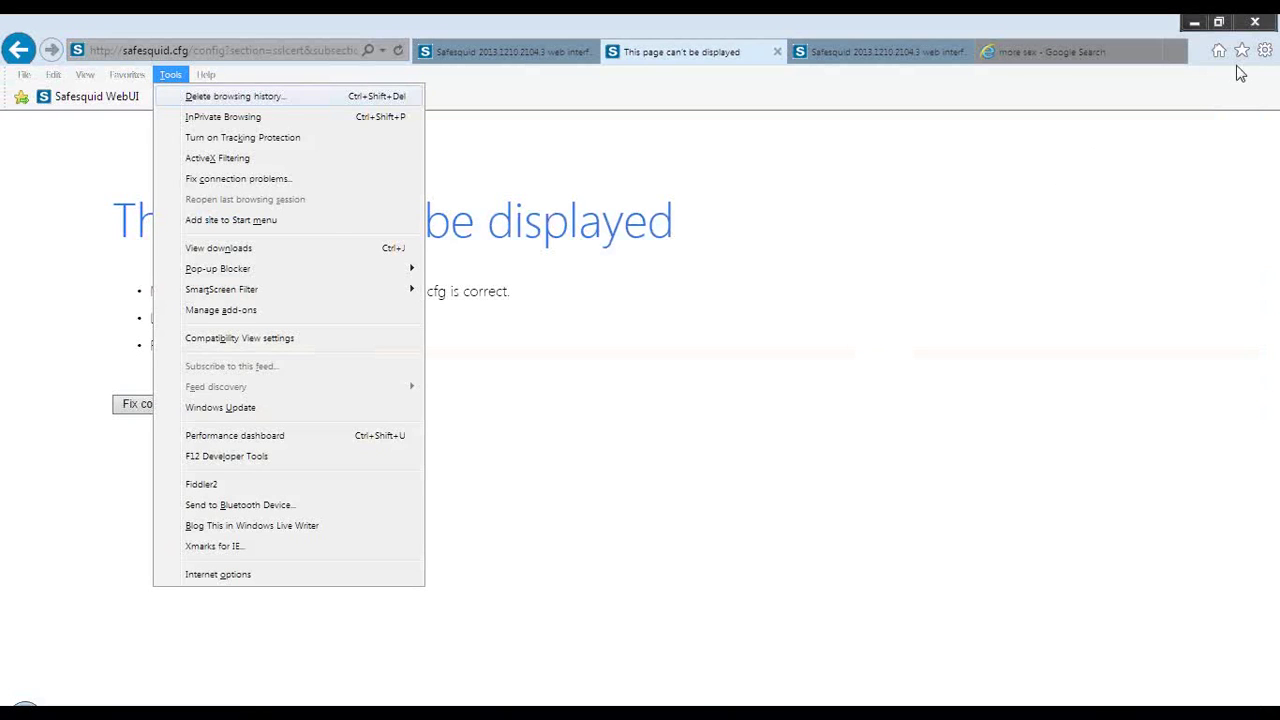
key("alt")
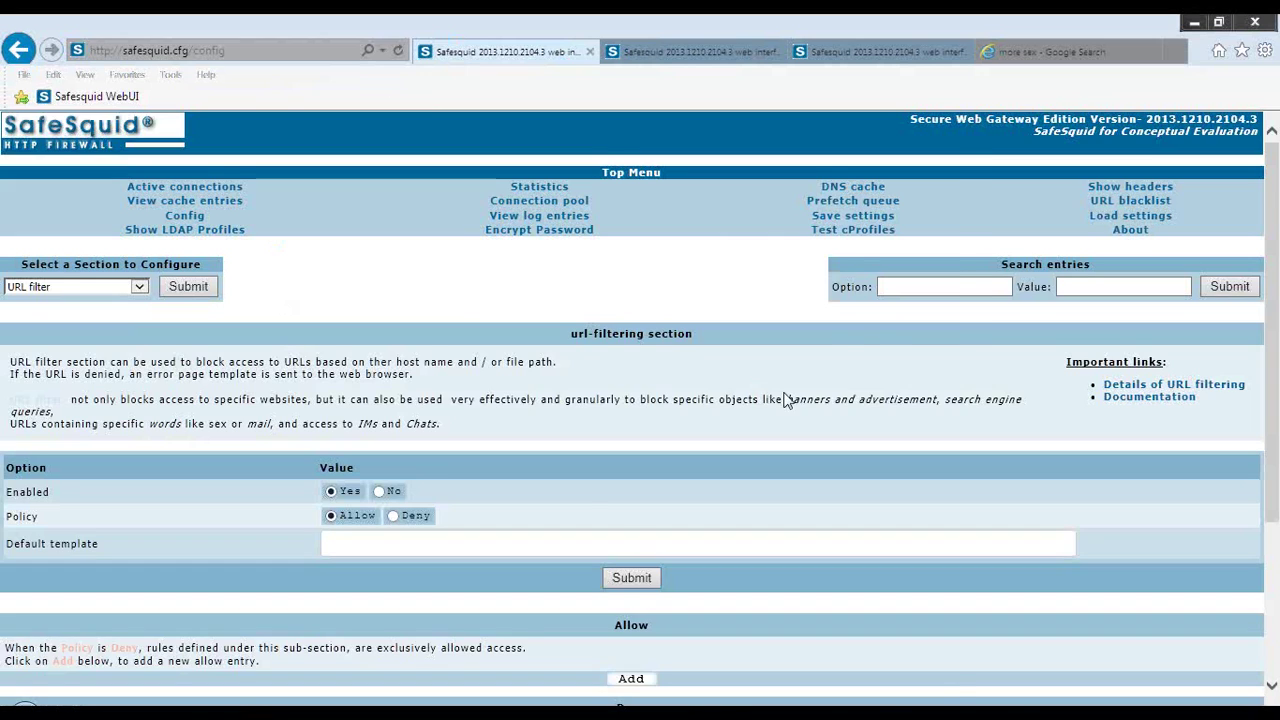
- Load the SSL Inspection section in the second SafeSquid tab and scroll to Security Passphrase
scroll(785, 399, "down", 1)
scroll(785, 399, "down", 2)
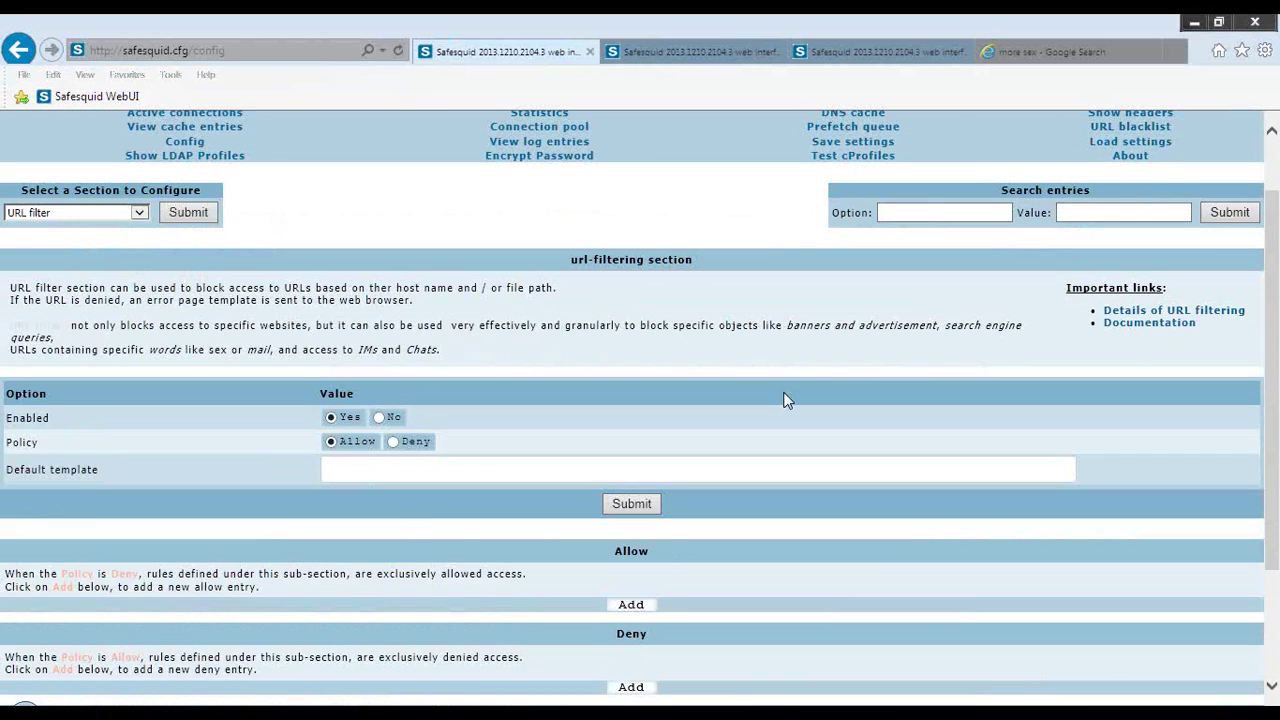
left_click(695, 50)
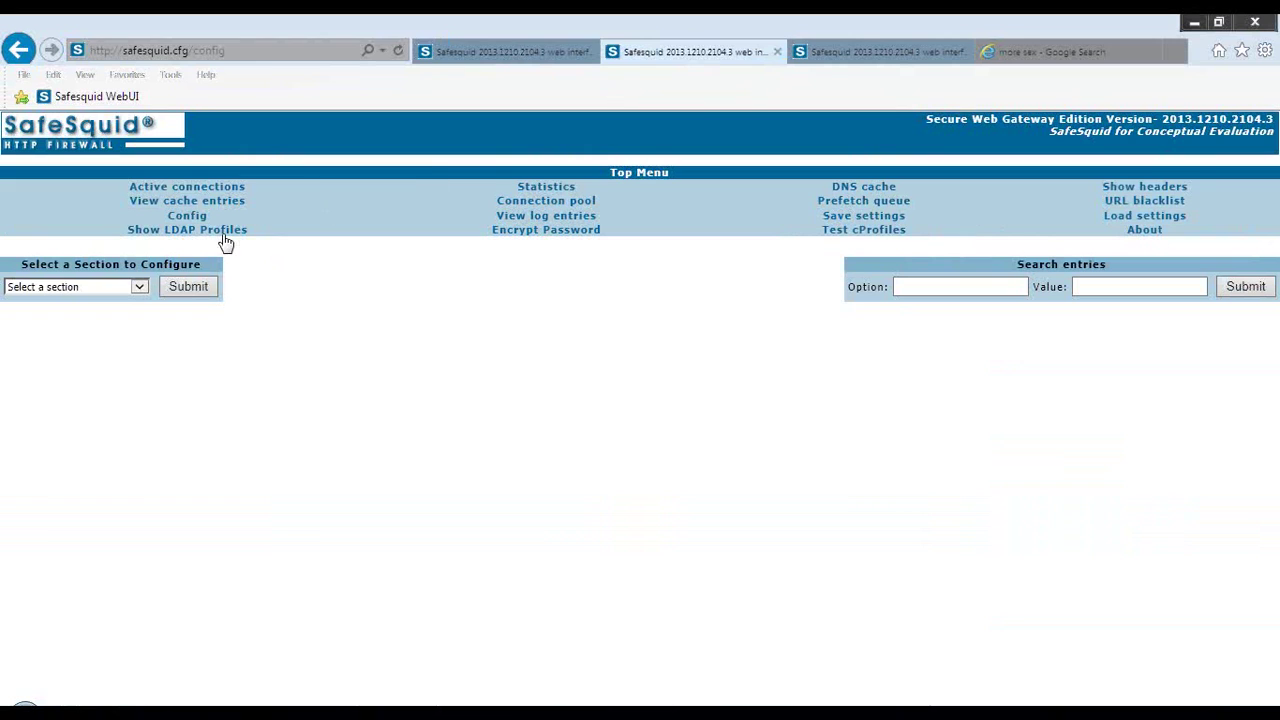
left_click(140, 287)
key("s")
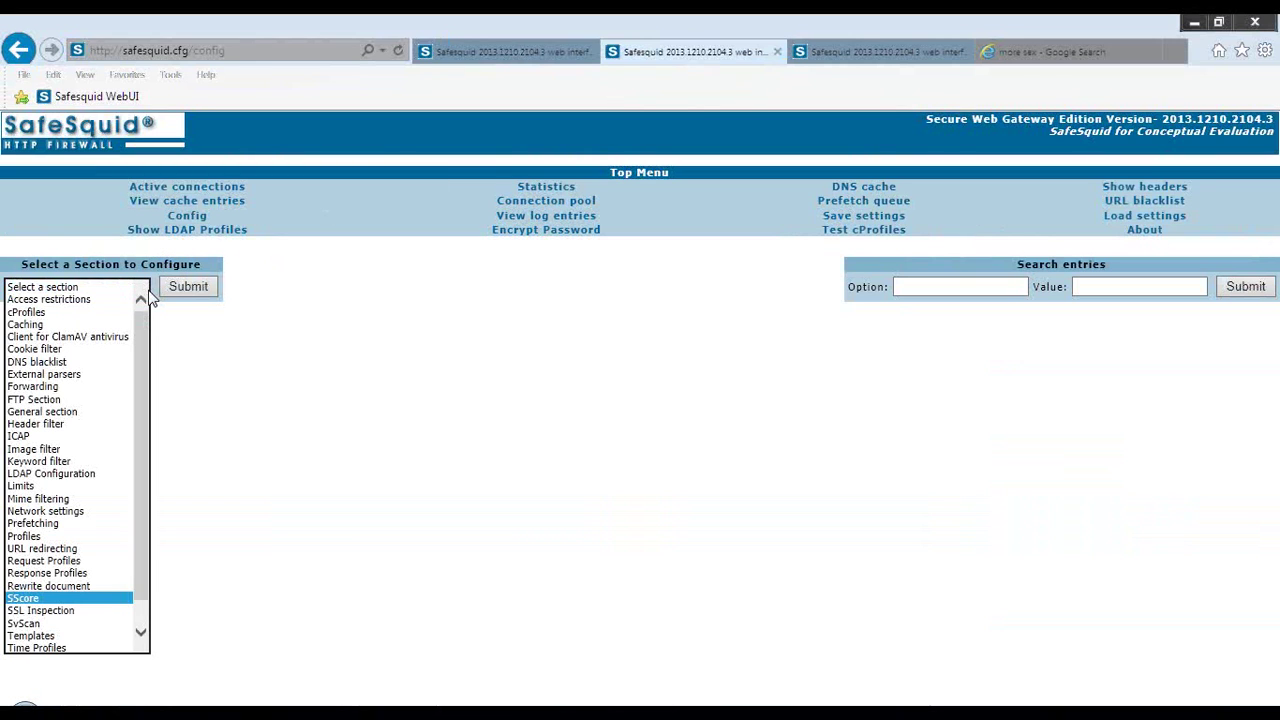
key("s")
key("Return")
key("Return")
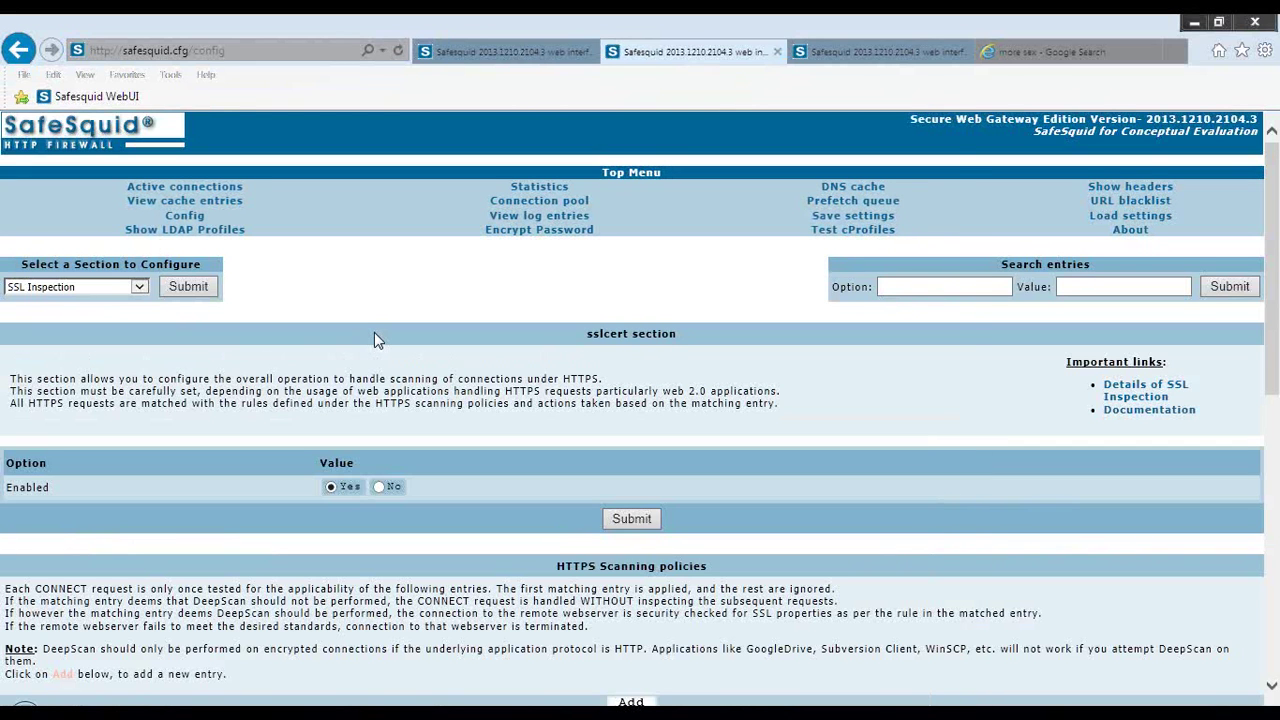
scroll(376, 333, "down", 1)
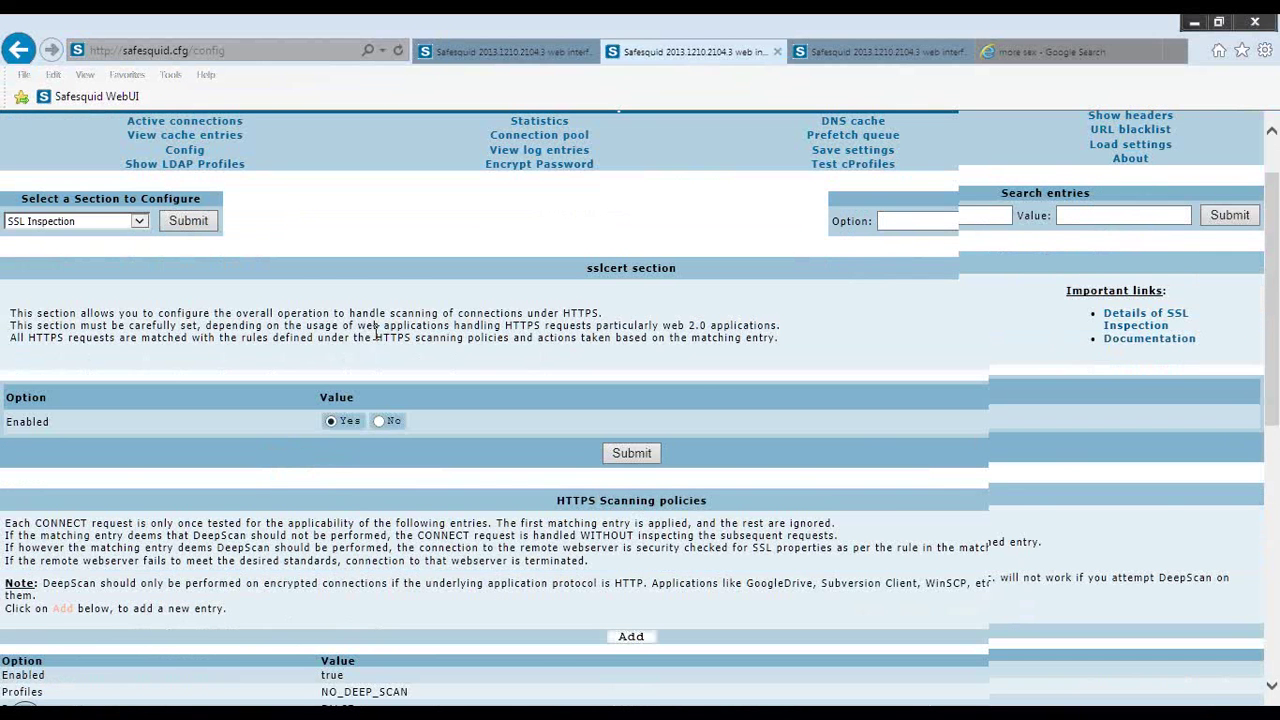
scroll(376, 334, "down", 1)
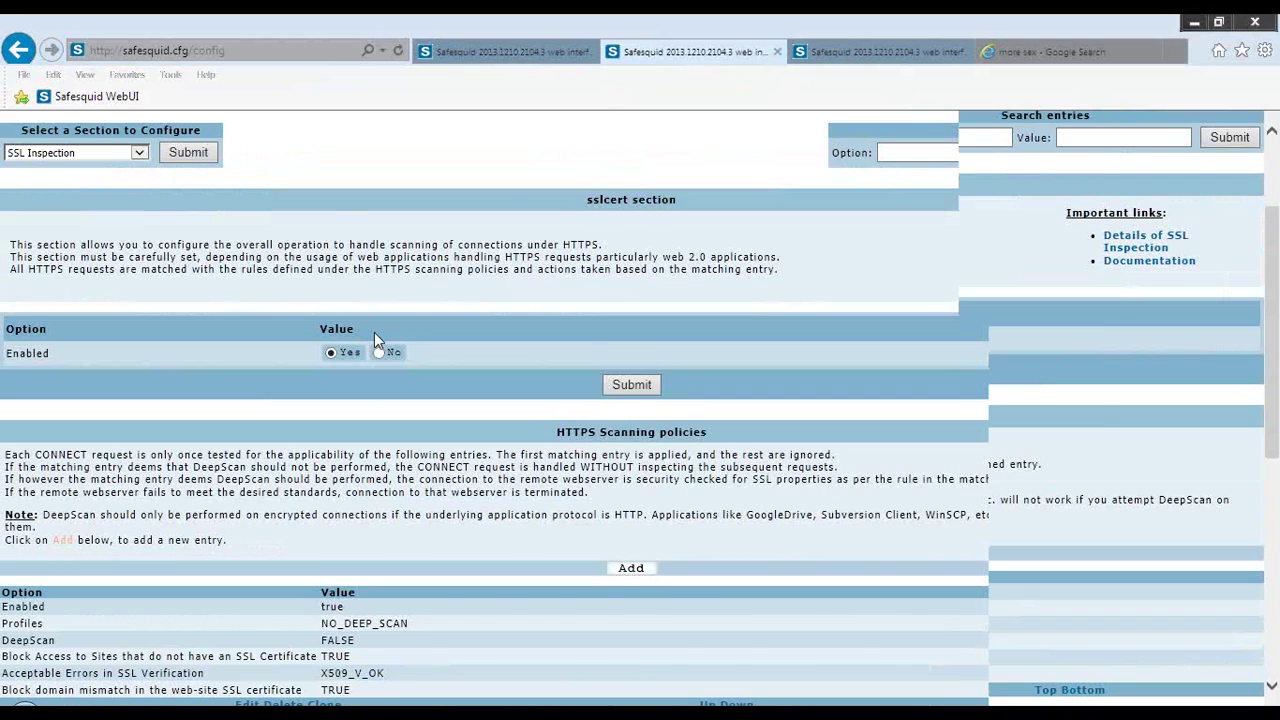
scroll(374, 332, "down", 8)
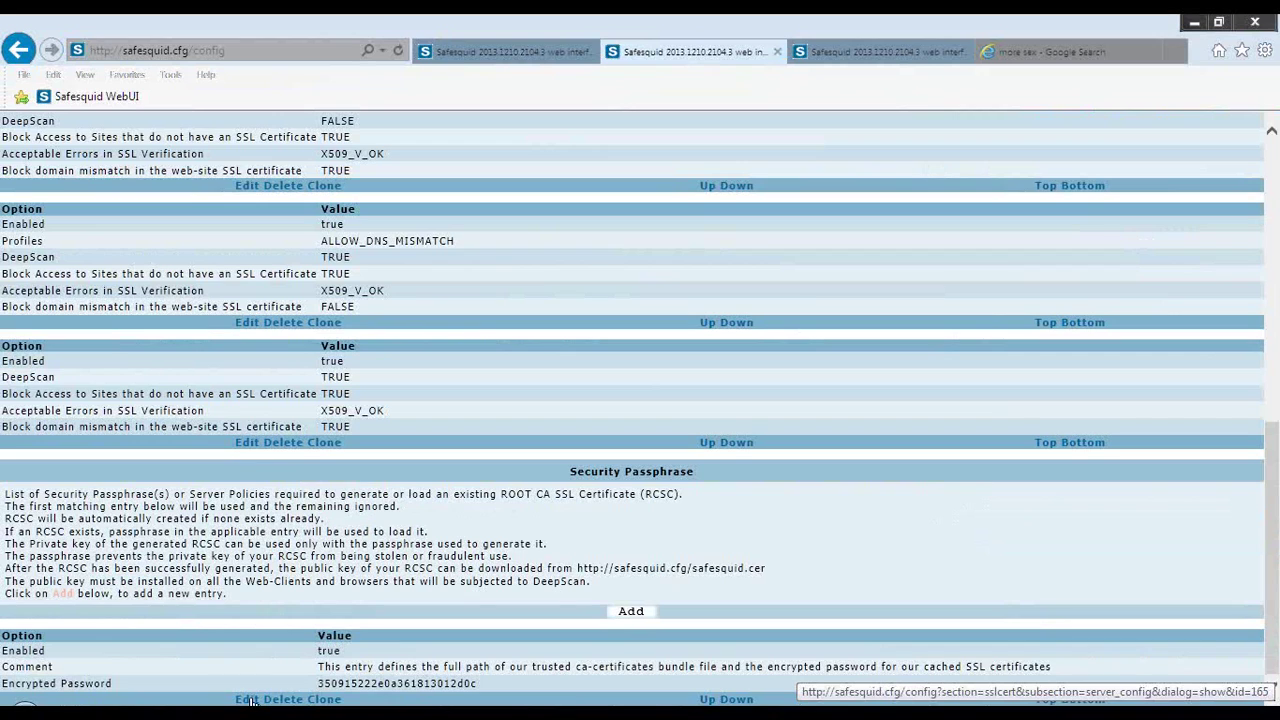
- Edit the Security Passphrase entry and open the Encrypt Password tool in a new tab
left_click(248, 699)
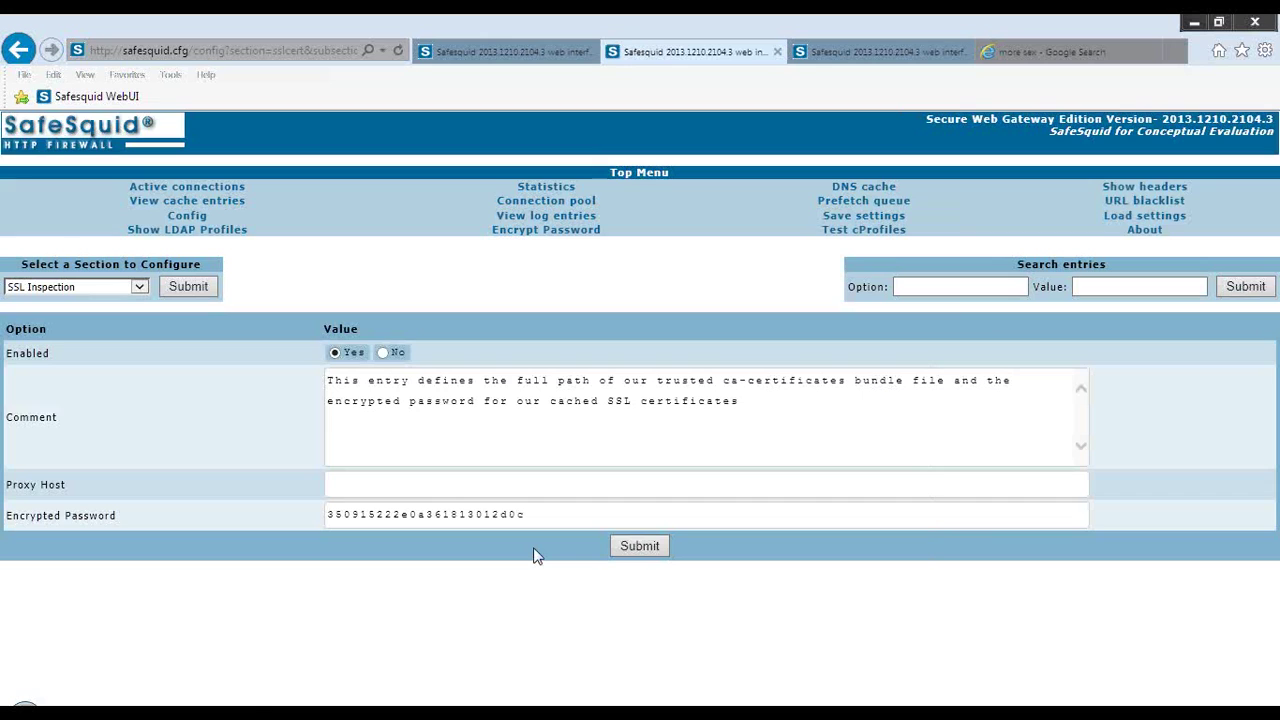
left_click(591, 513)
left_click(553, 231)
right_click(555, 236)
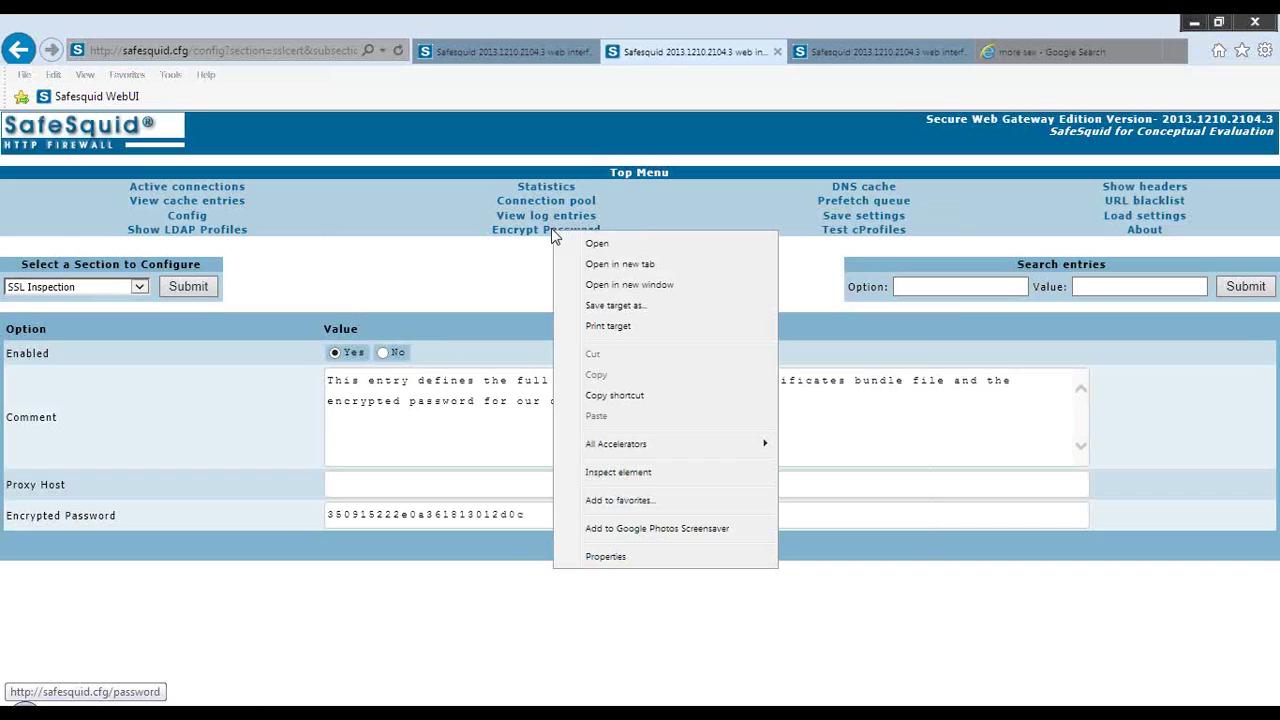
left_click(660, 262)
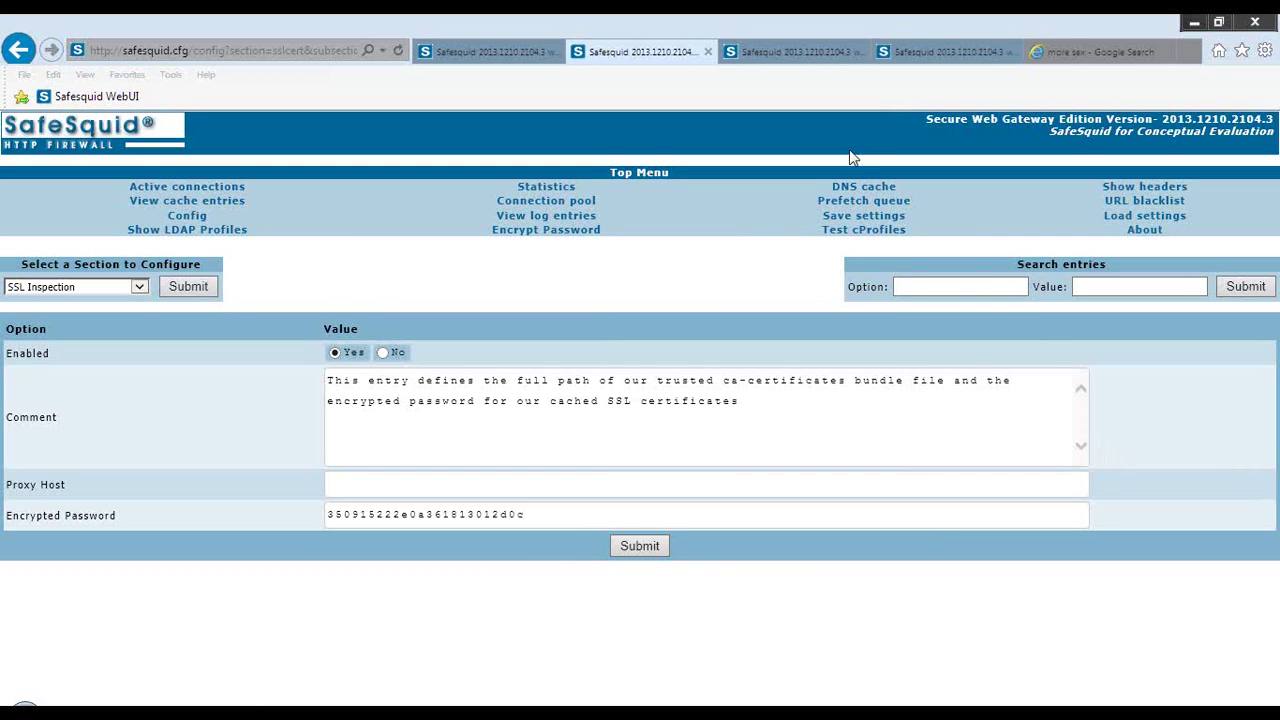
- Switch through the open SafeSquid tabs to the proxy statistics page
left_click(826, 64)
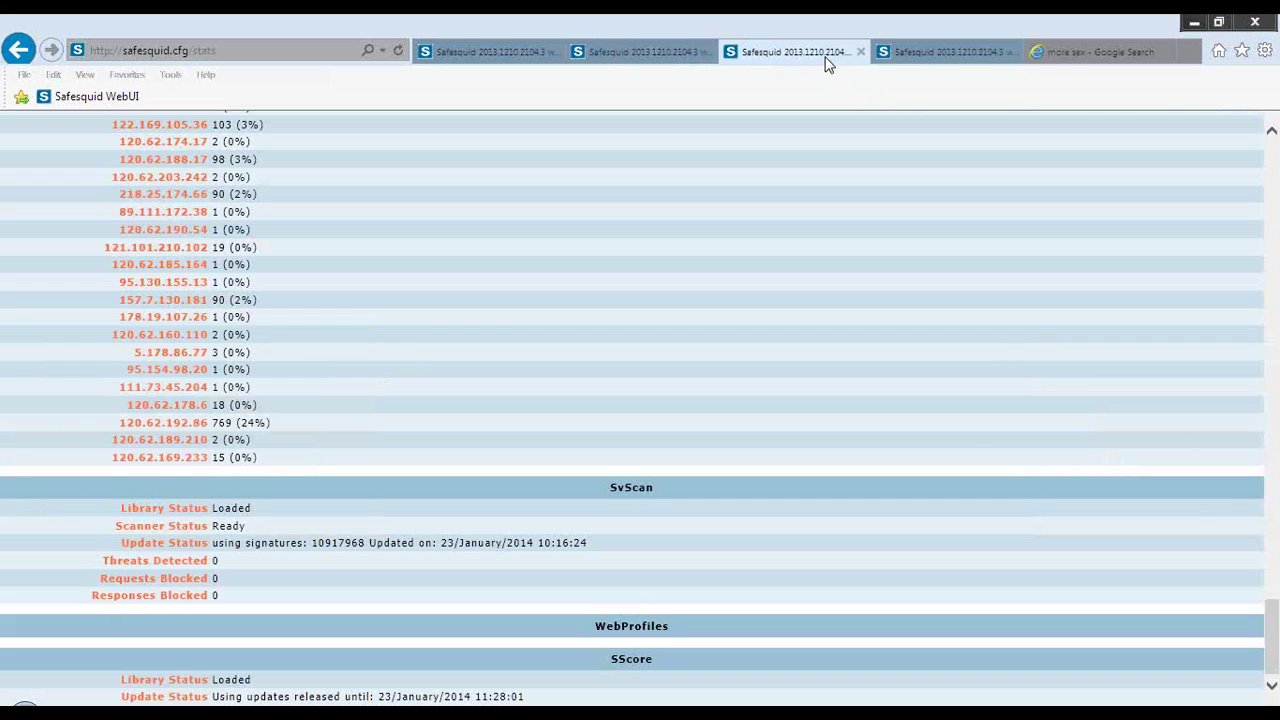
left_click(920, 57)
left_click(808, 53)
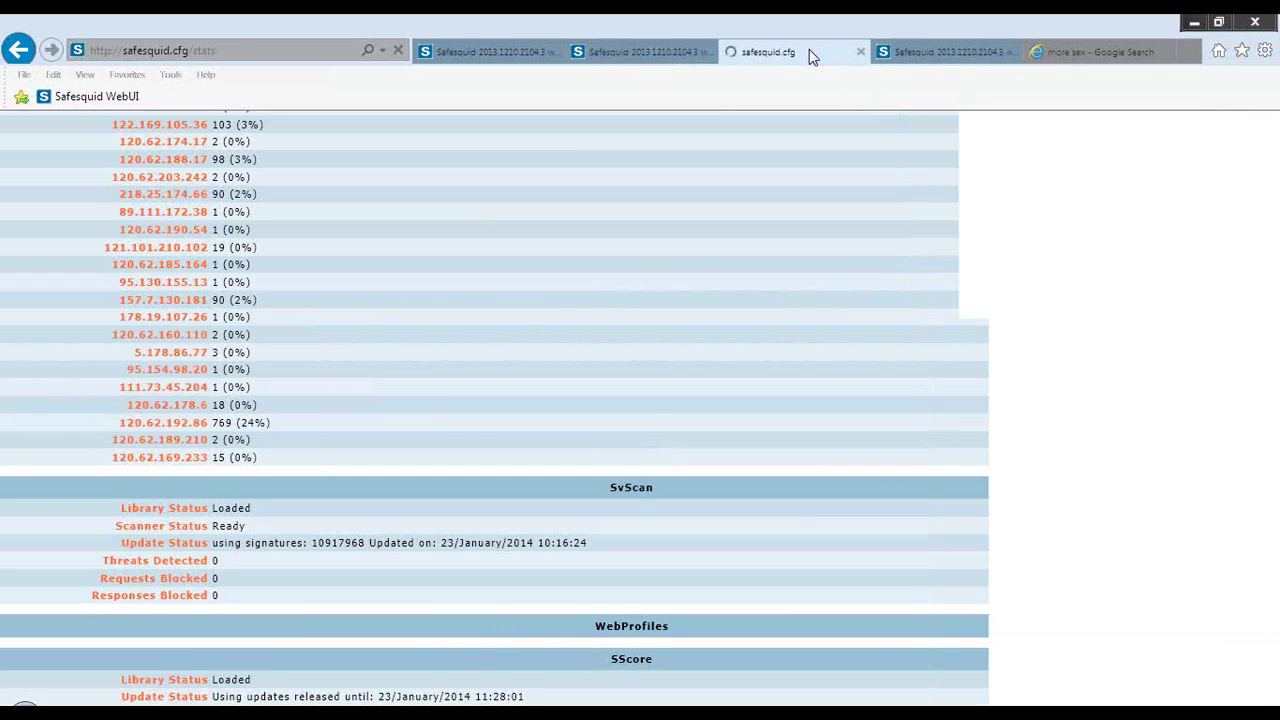
- Enter the password twice on Encrypt Password, submit, and select the generated encrypted string
left_click(901, 58)
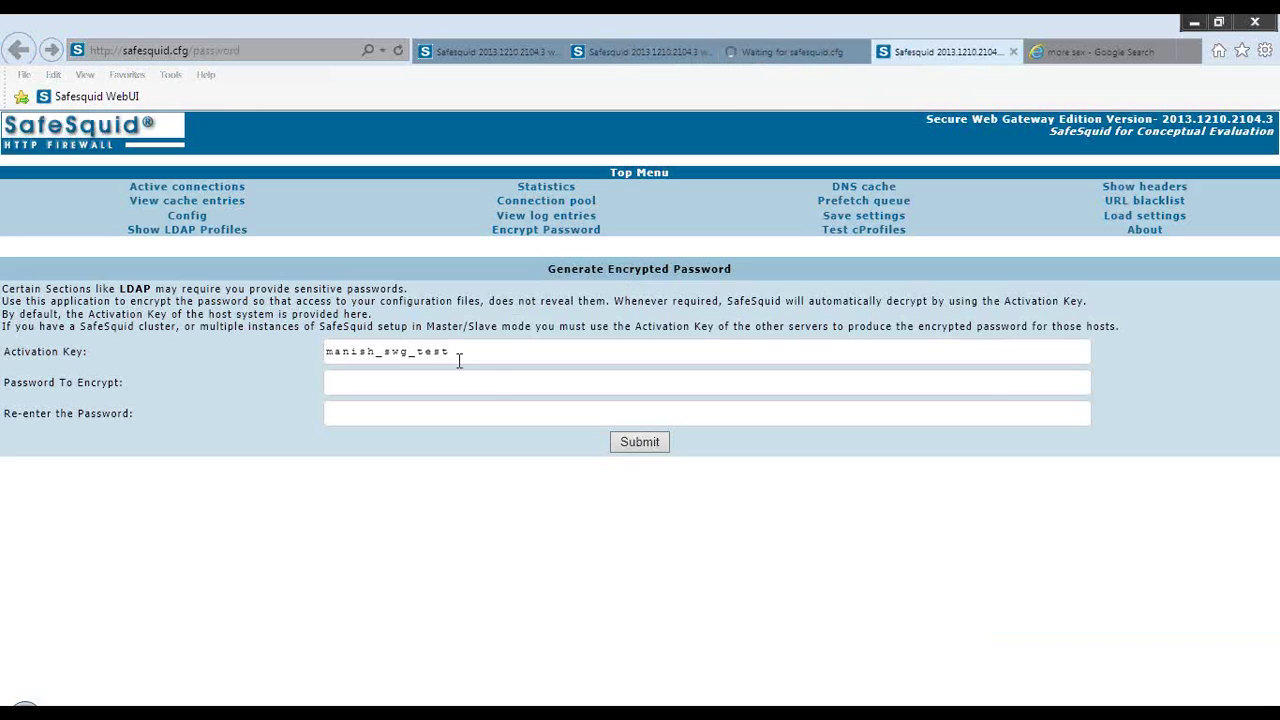
left_click(495, 386)
type("p")
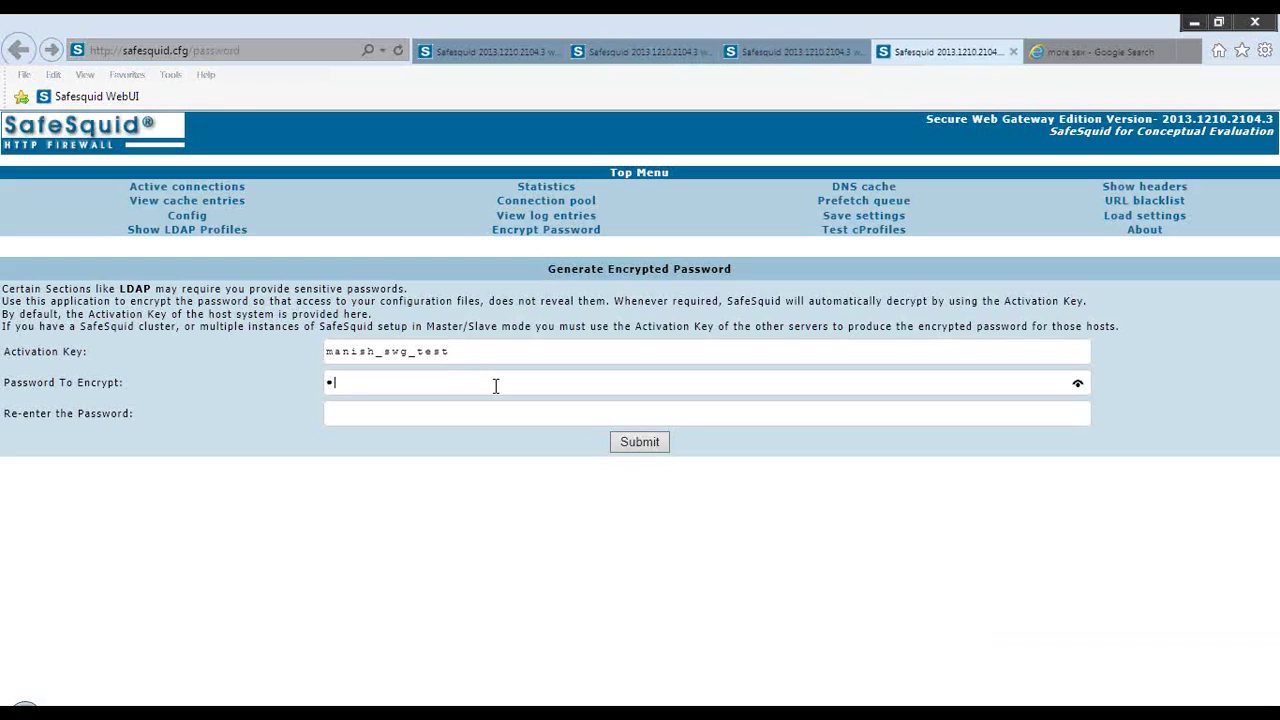
type("assword")
left_click(521, 416)
left_click(585, 388)
key("BackSpace")
key("BackSpace")
key("BackSpace")
key("BackSpace")
key("BackSpace")
key("BackSpace")
key("BackSpace")
key("BackSpace")
type("password")
key("Tab")
type("password")
left_click(662, 446)
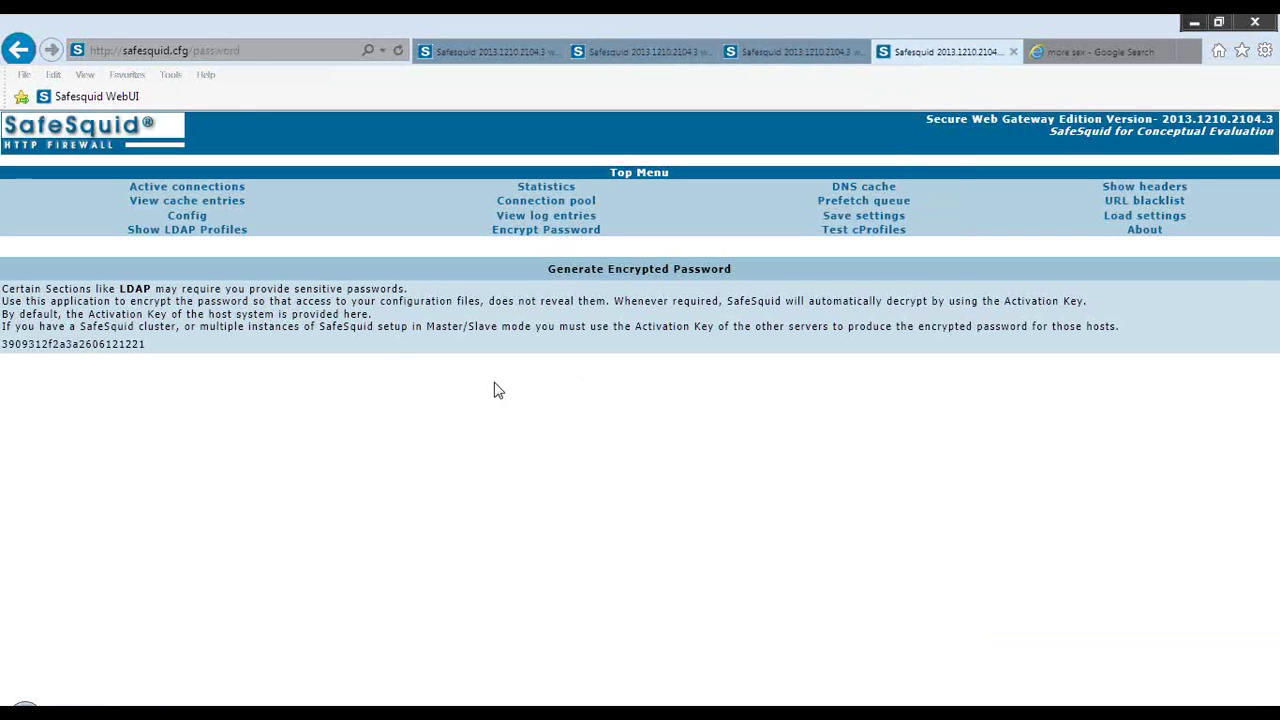
double_click(106, 345)
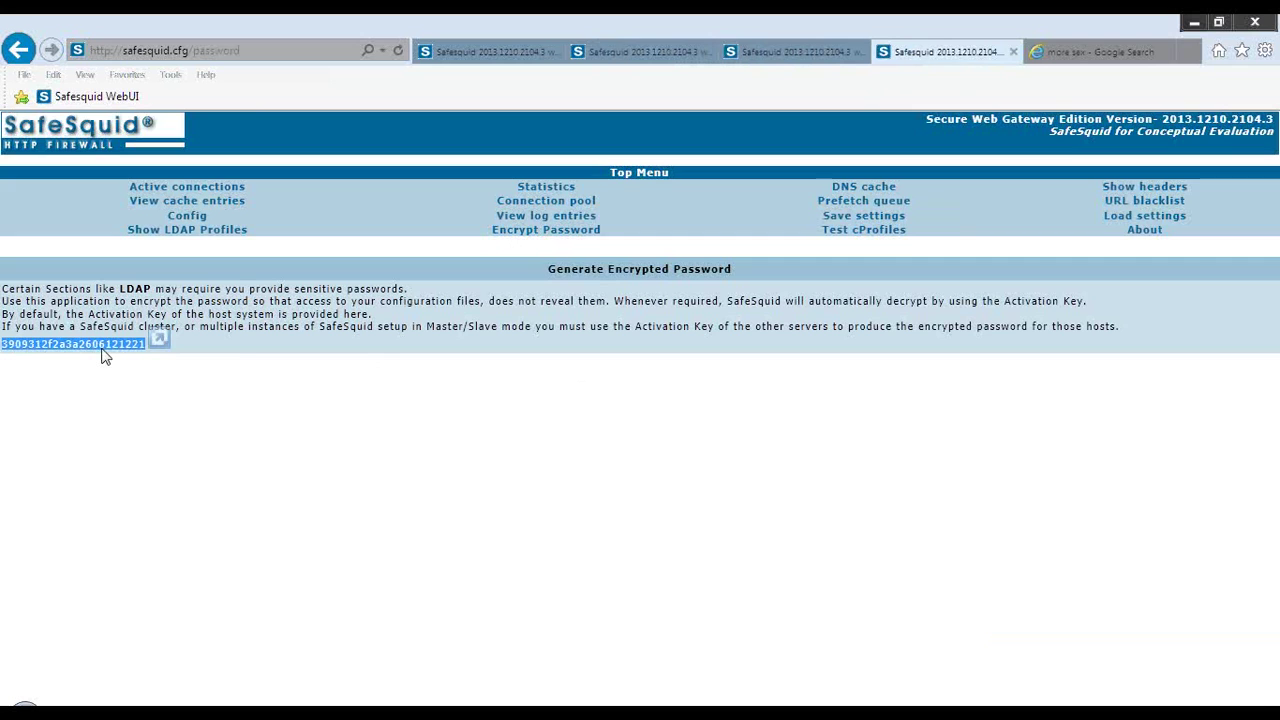
right_click(103, 350)
- Copy the encrypted string and go back through the tabs to the SSL Inspection settings
left_click(193, 390)
left_click(478, 52)
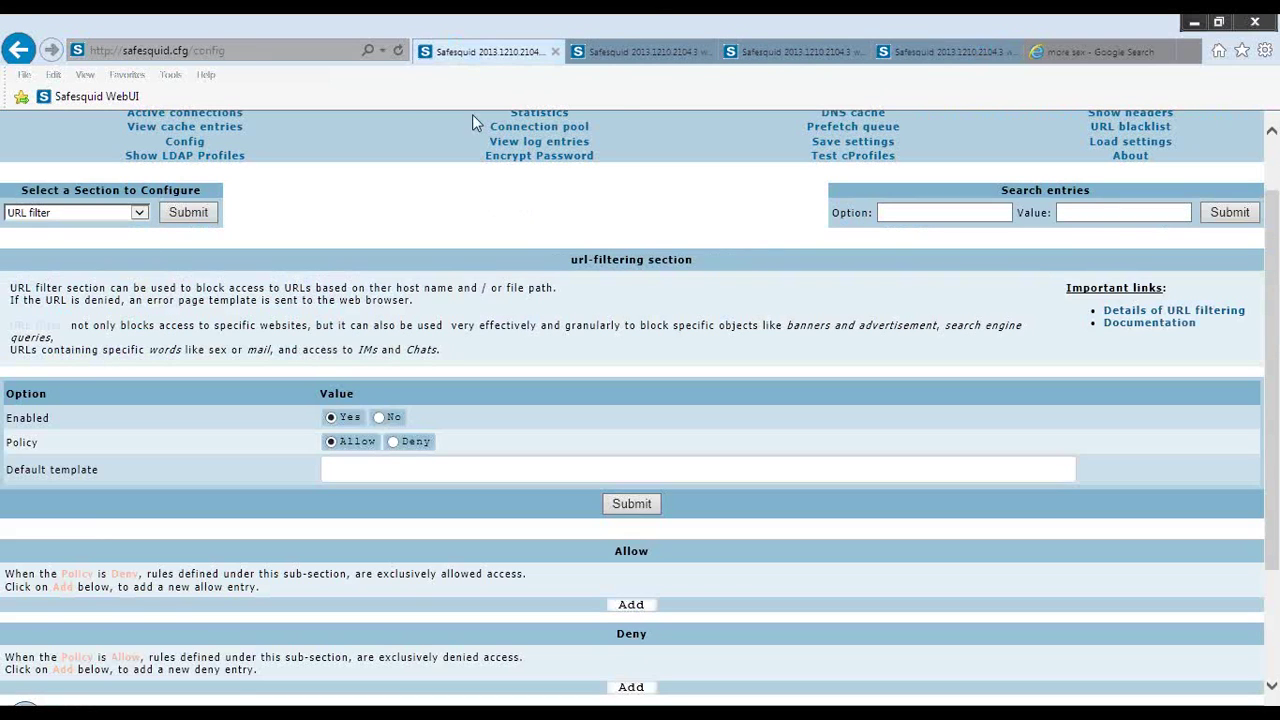
left_click(655, 48)
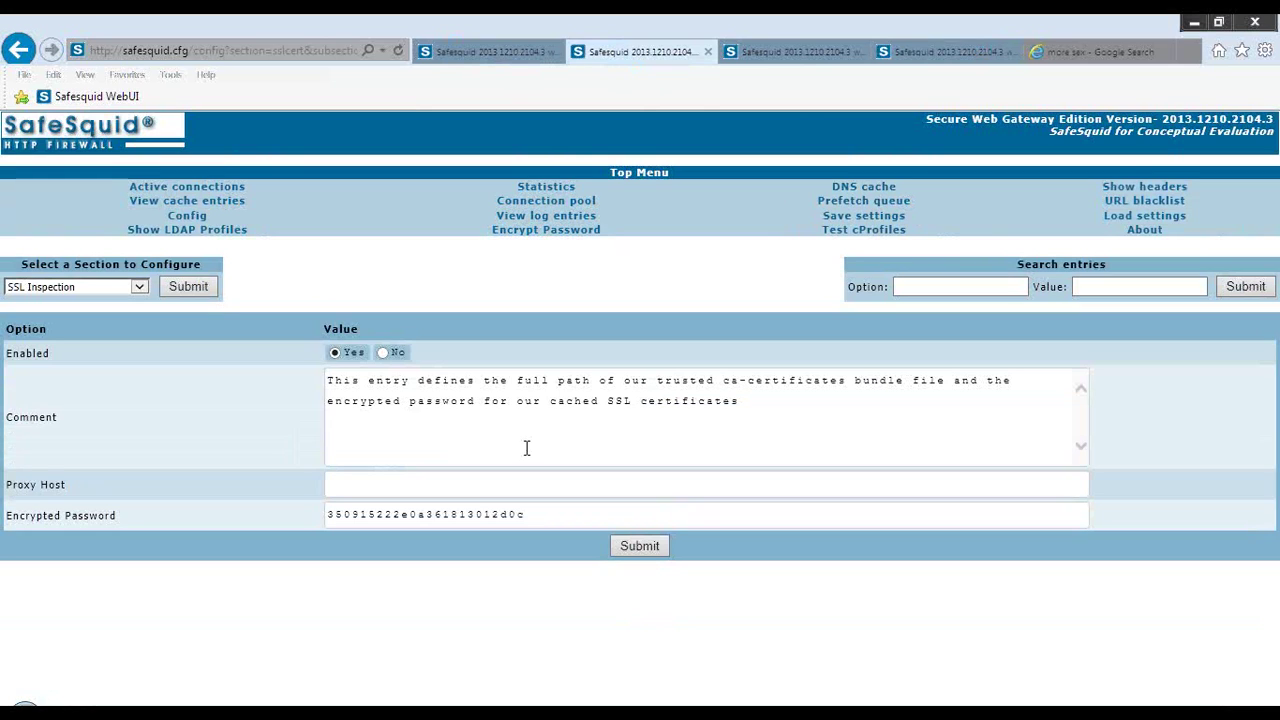
- Submit the SSL Inspection options carrying the new encrypted passphrase
left_click(192, 287)
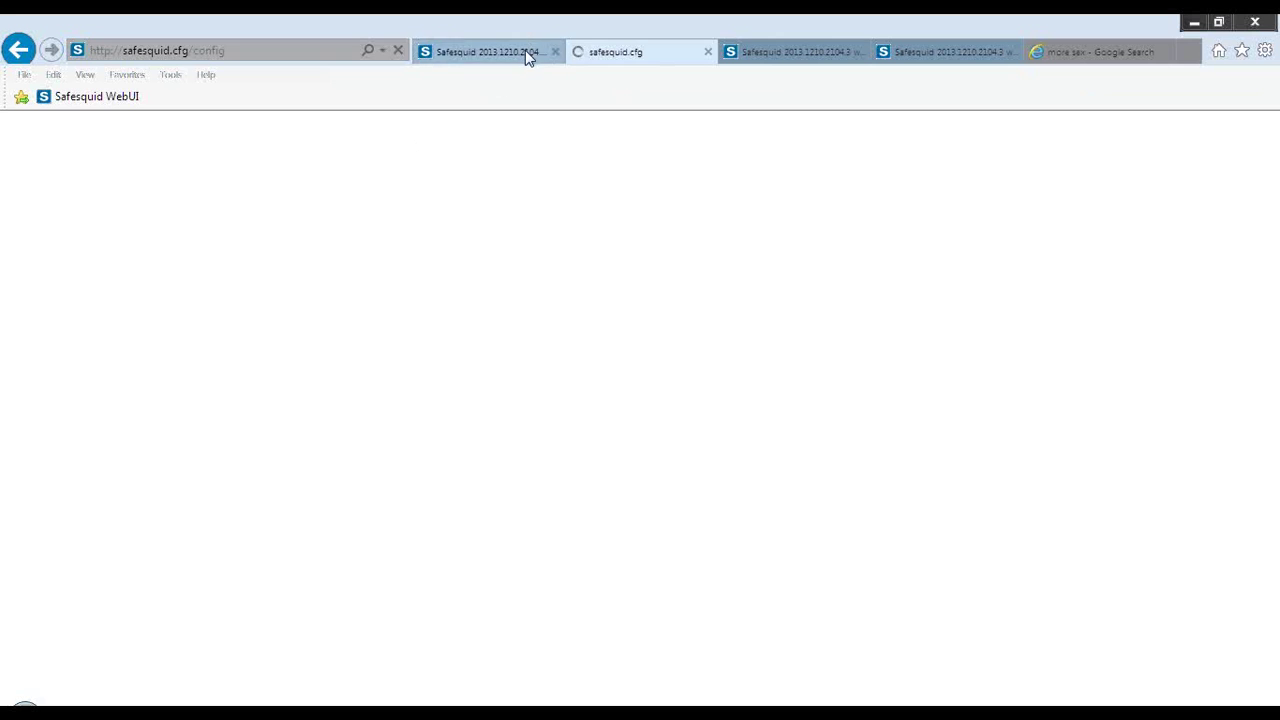
left_click(787, 50)
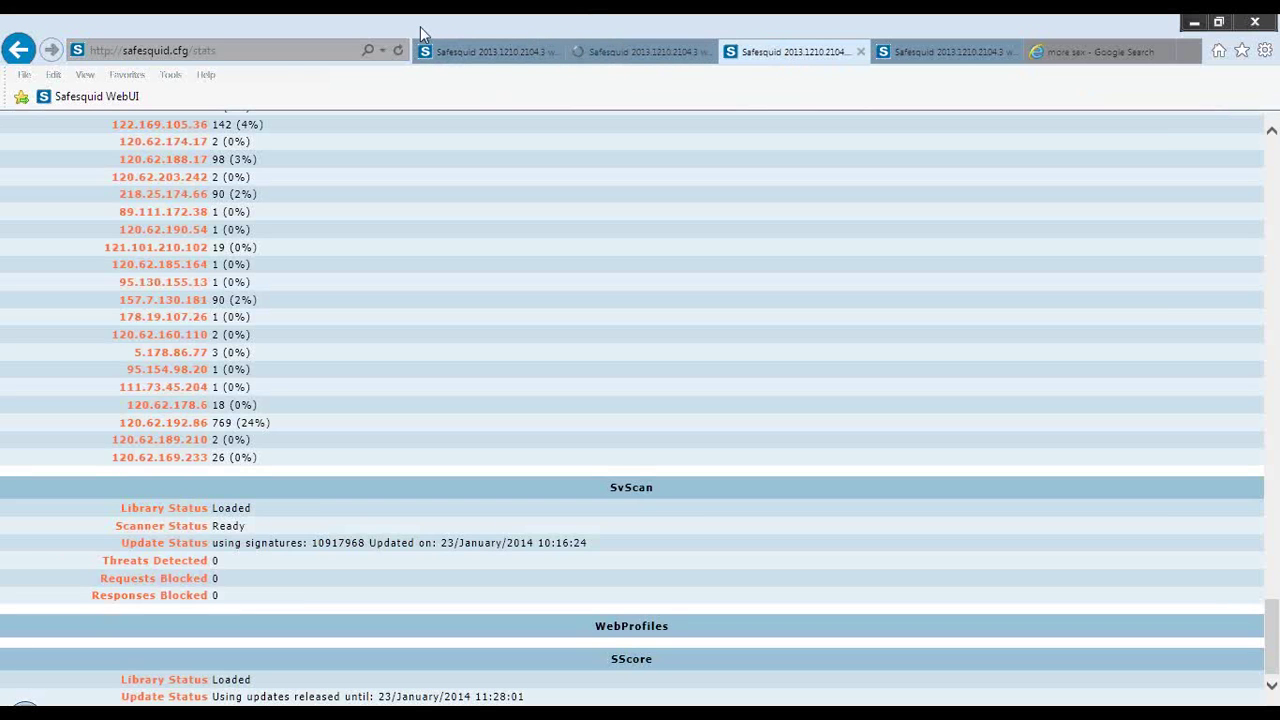
left_click(305, 48)
left_click(305, 48)
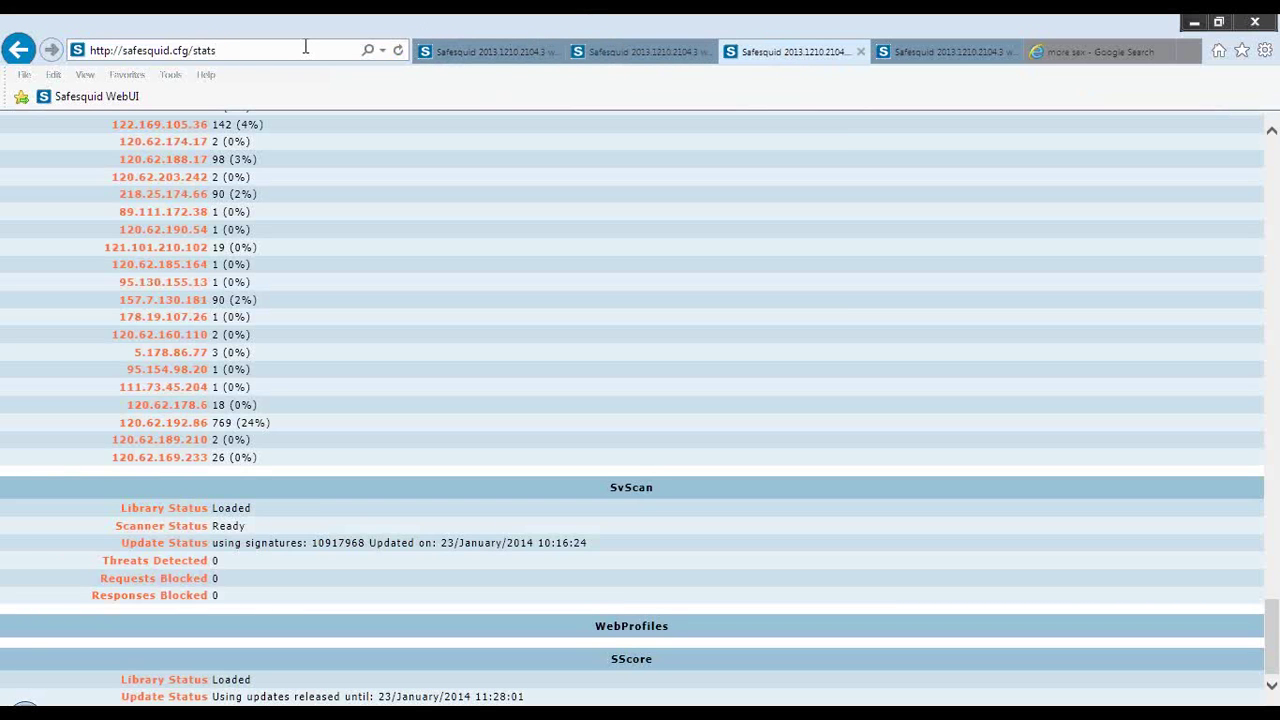
key("BackSpace")
key("BackSpace")
key("BackSpace")
key("BackSpace")
key("BackSpace")
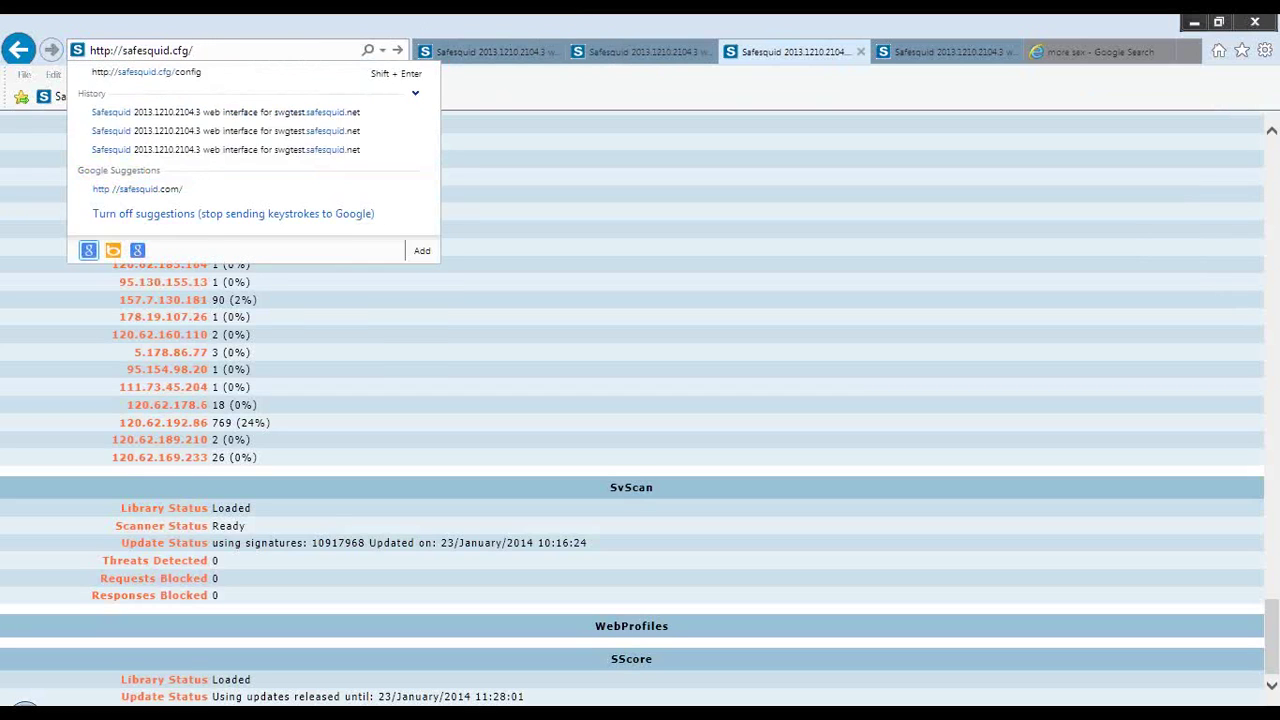
type("safesquid.c")
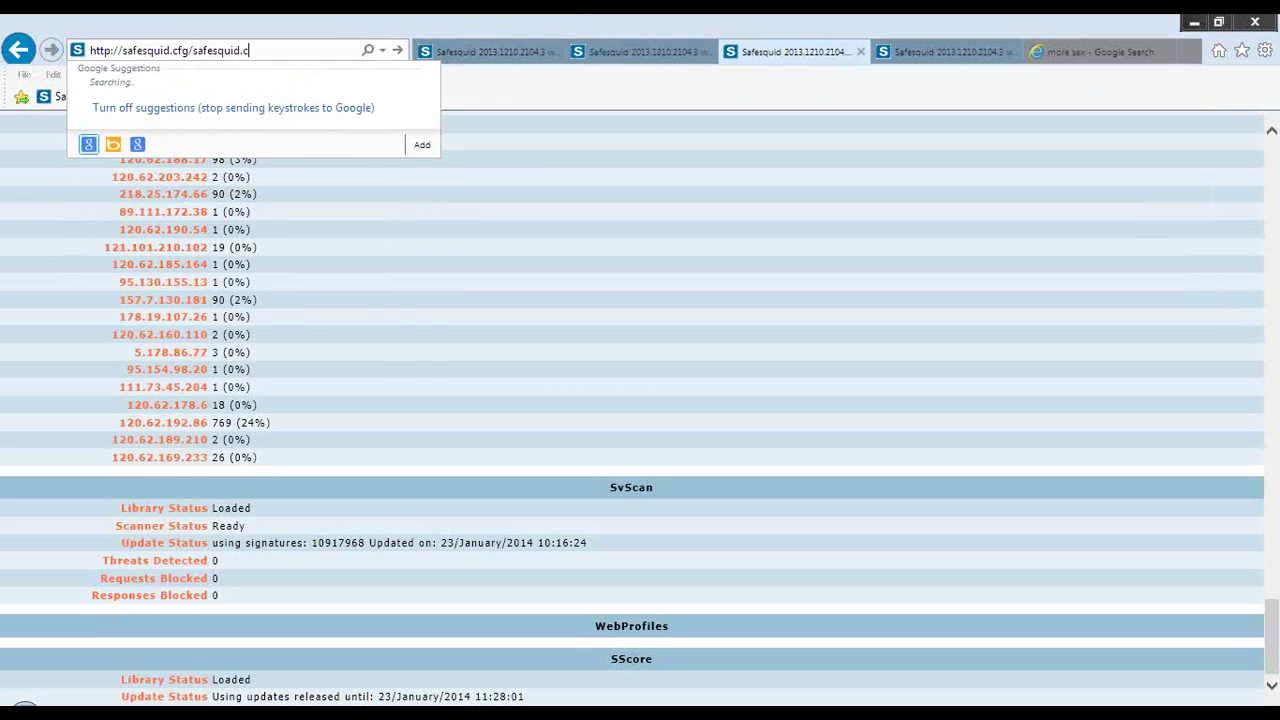
type("er")
key("Escape")
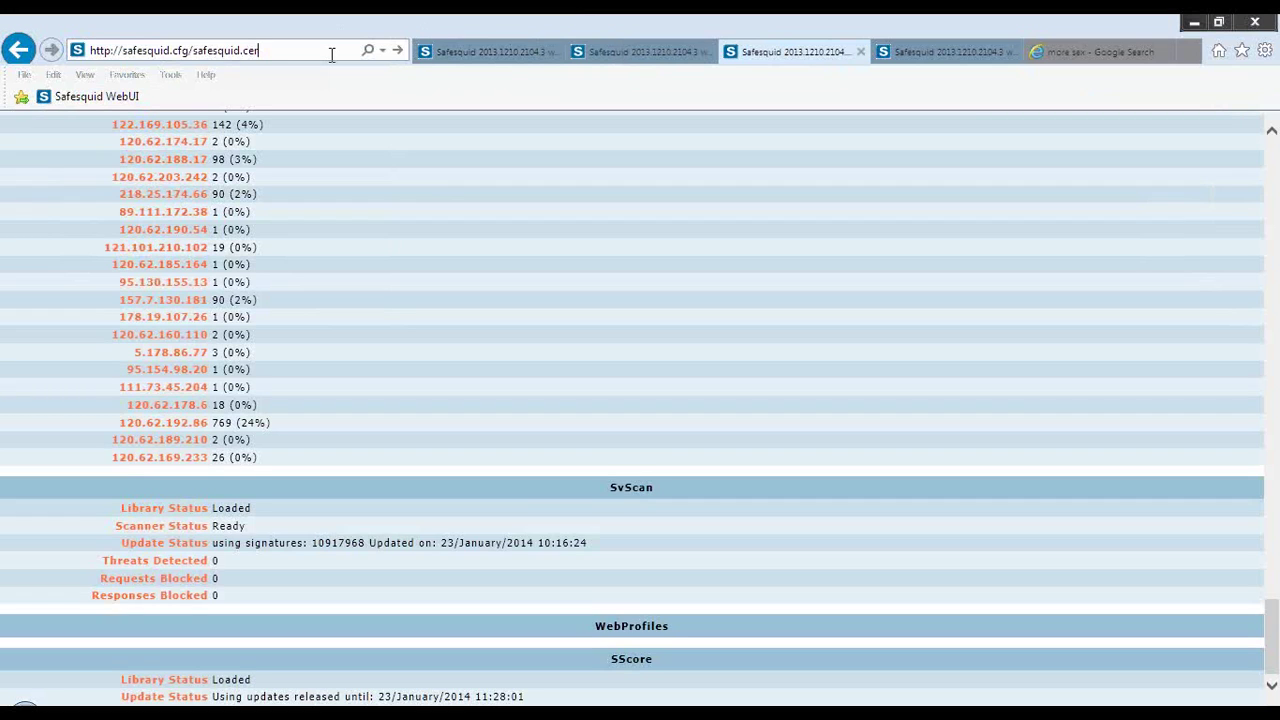
key("Return")
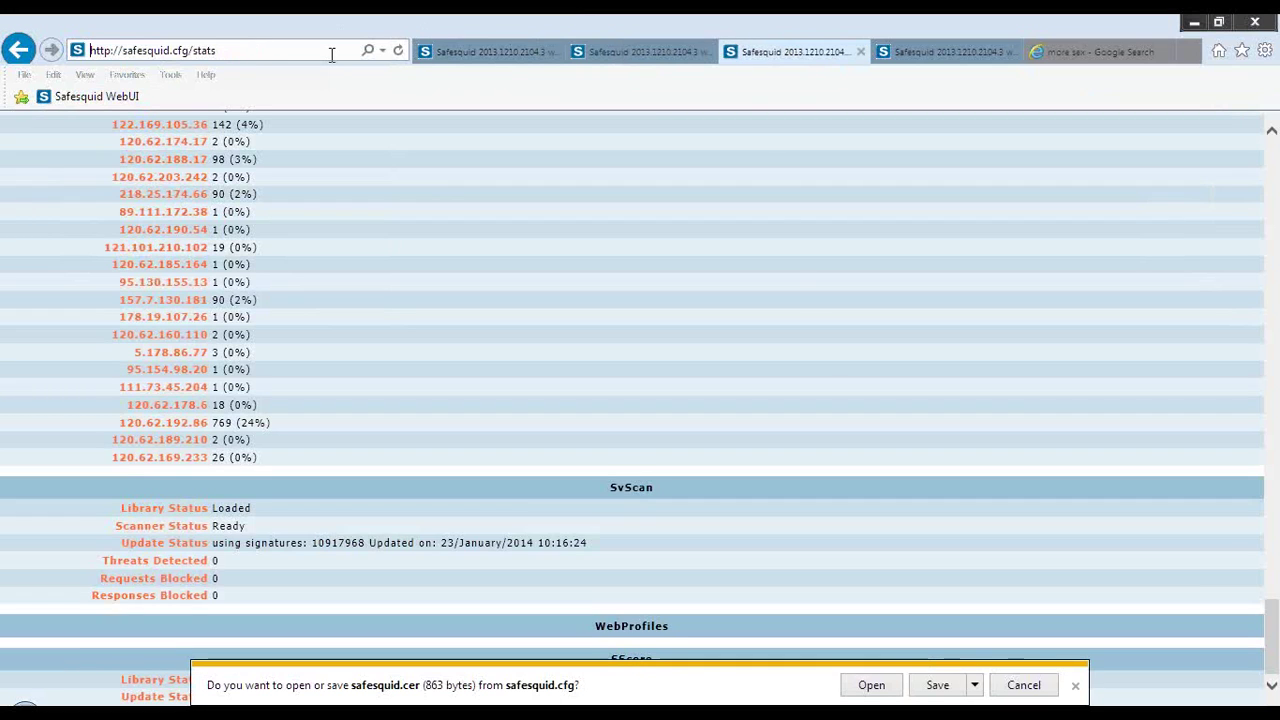
- Choose Save and open for safesquid.cer in the download bar
left_click(873, 686)
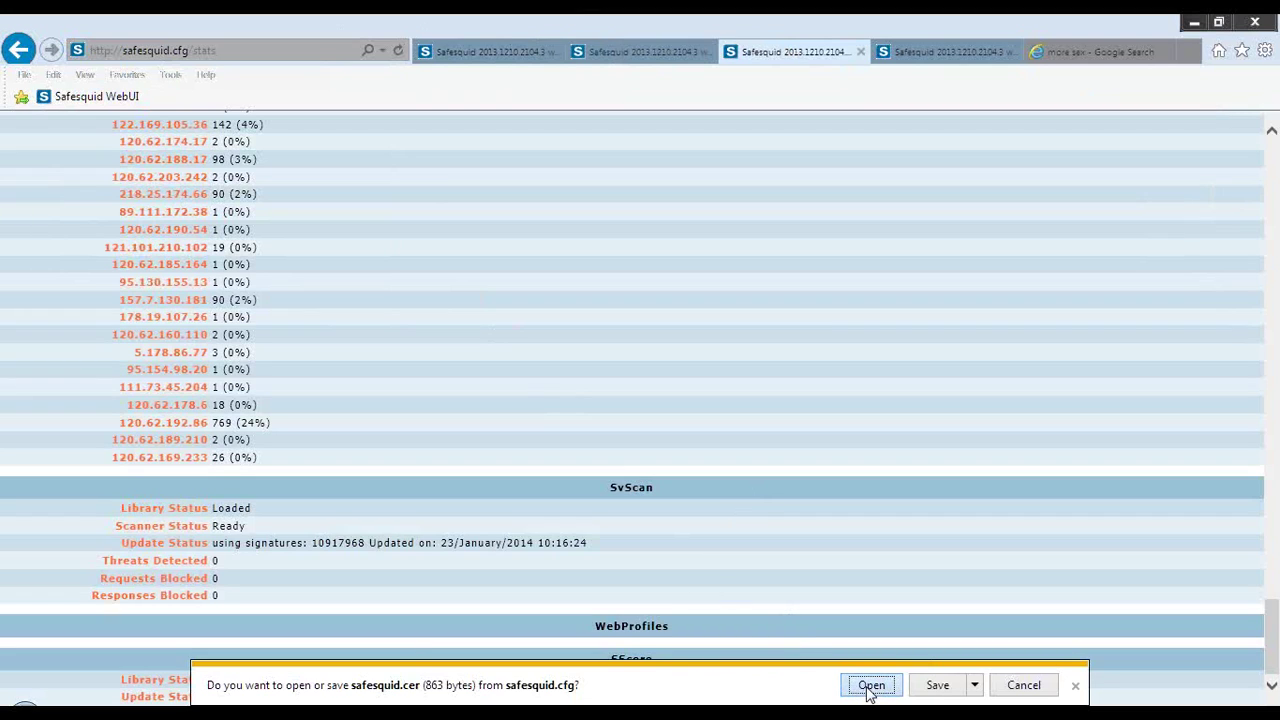
left_click(974, 685)
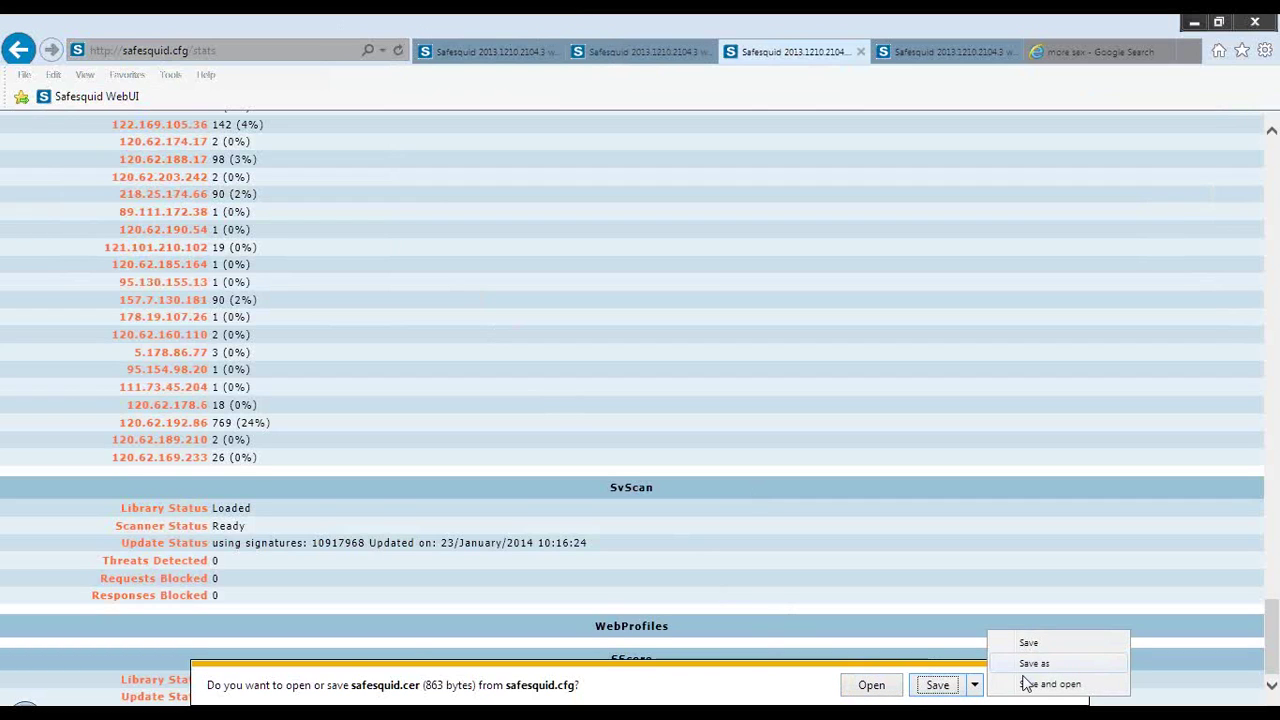
left_click(1026, 684)
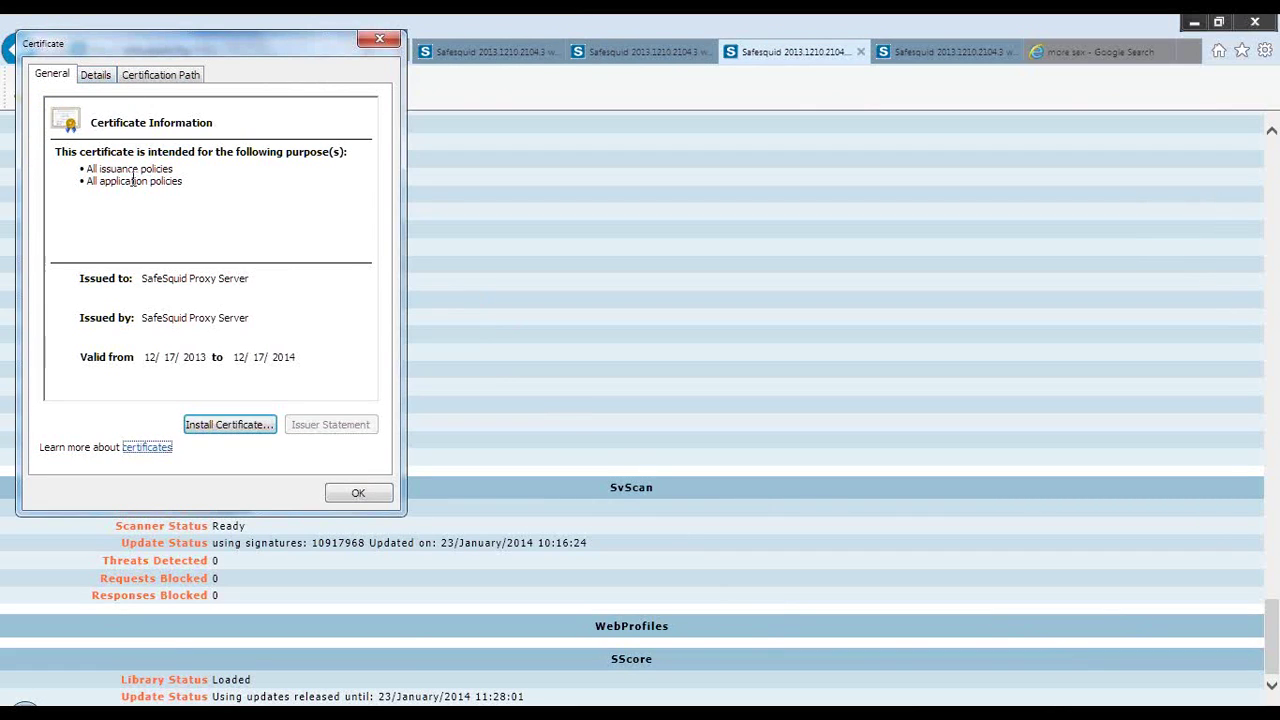
- Review the SafeSquid Proxy Server certificate's details and certification path, then close the viewer
left_click(95, 76)
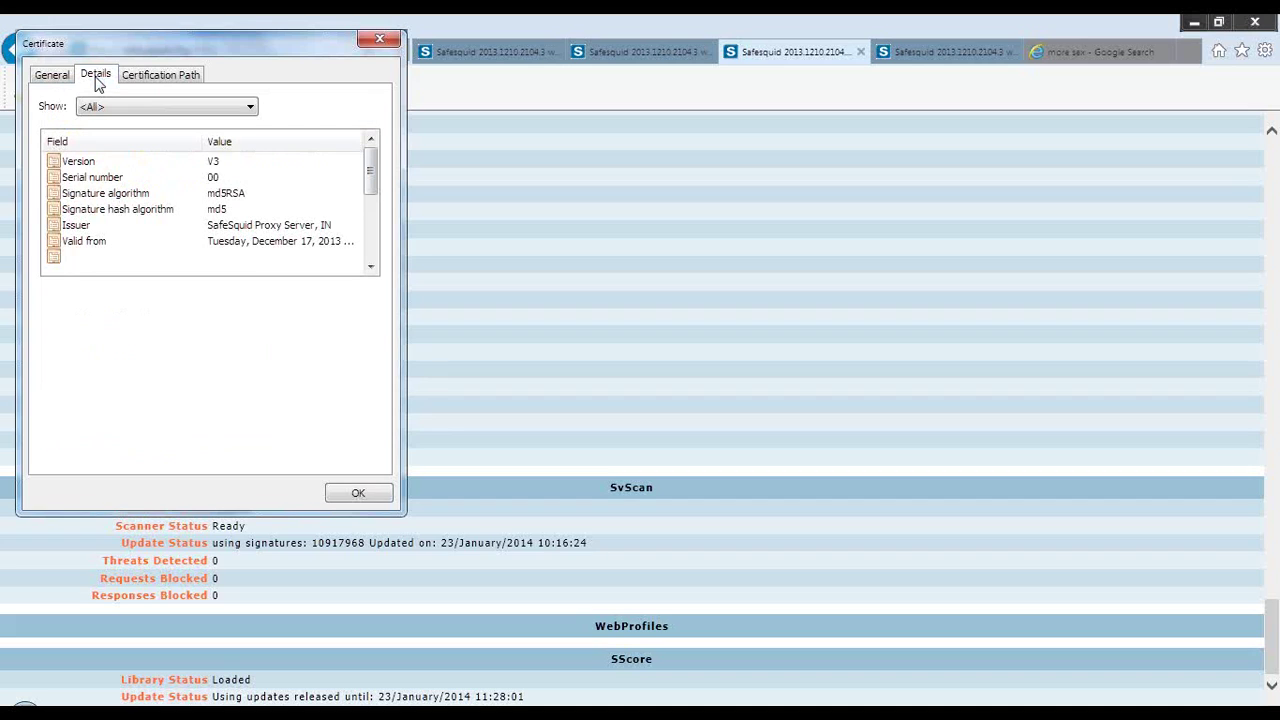
left_click(168, 78)
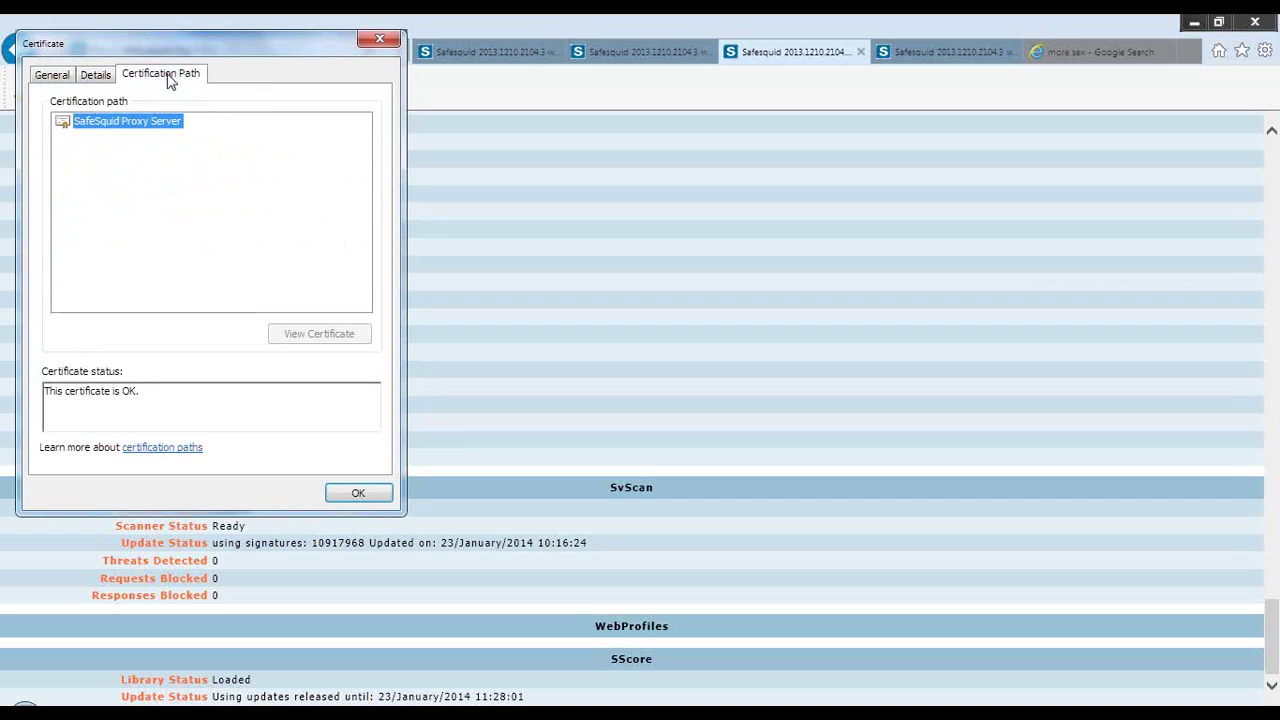
left_click(44, 80)
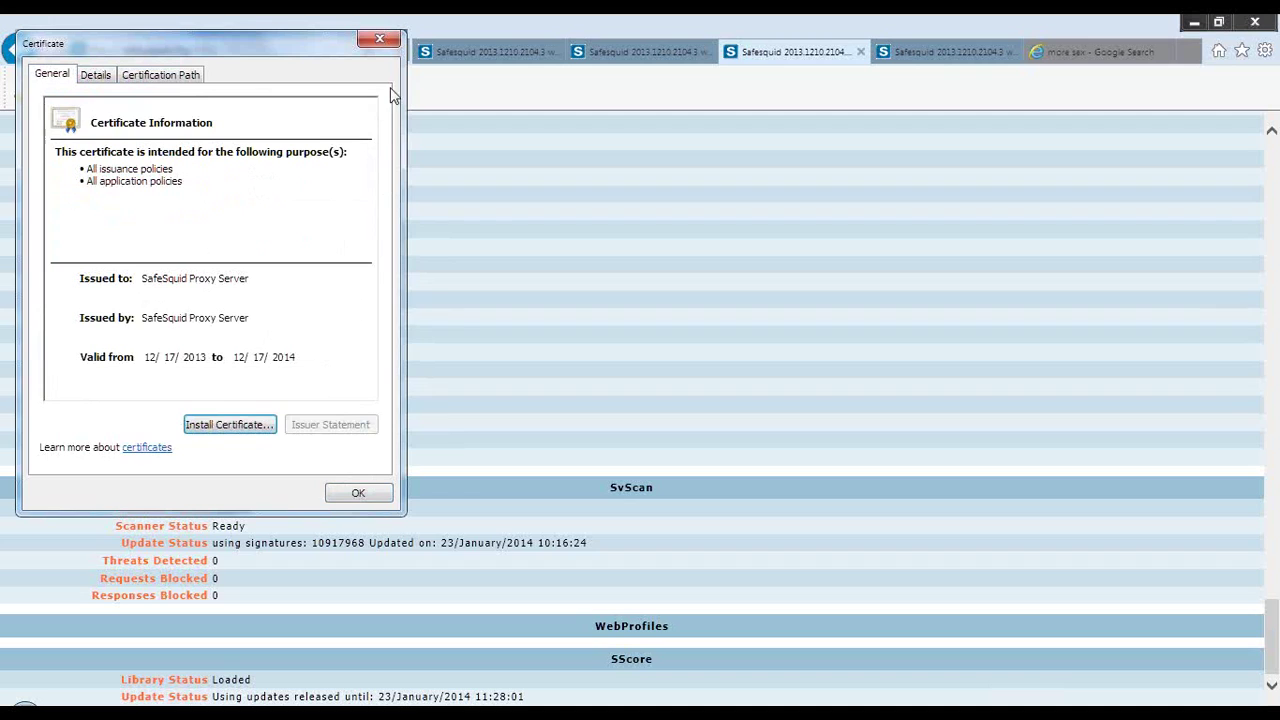
left_click(380, 40)
- Reload the statistics page, then return to the first SafeSquid tab's URL filter settings
key("F5")
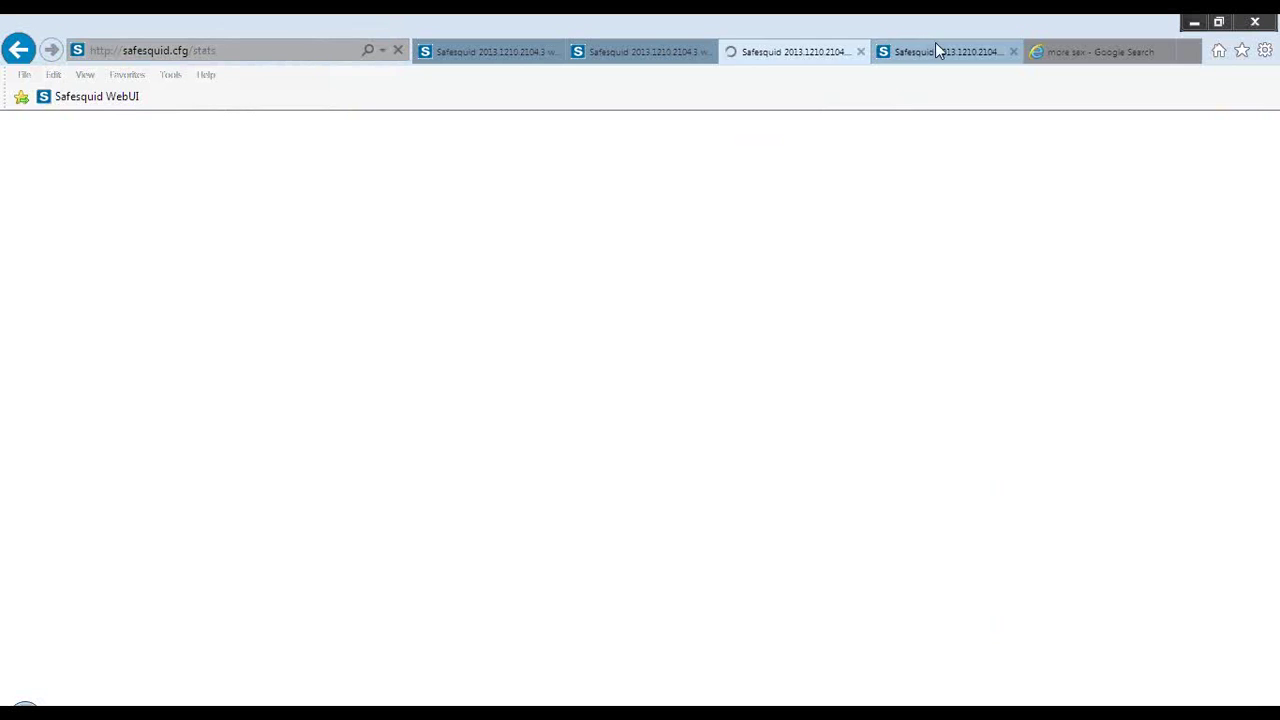
left_click(937, 47)
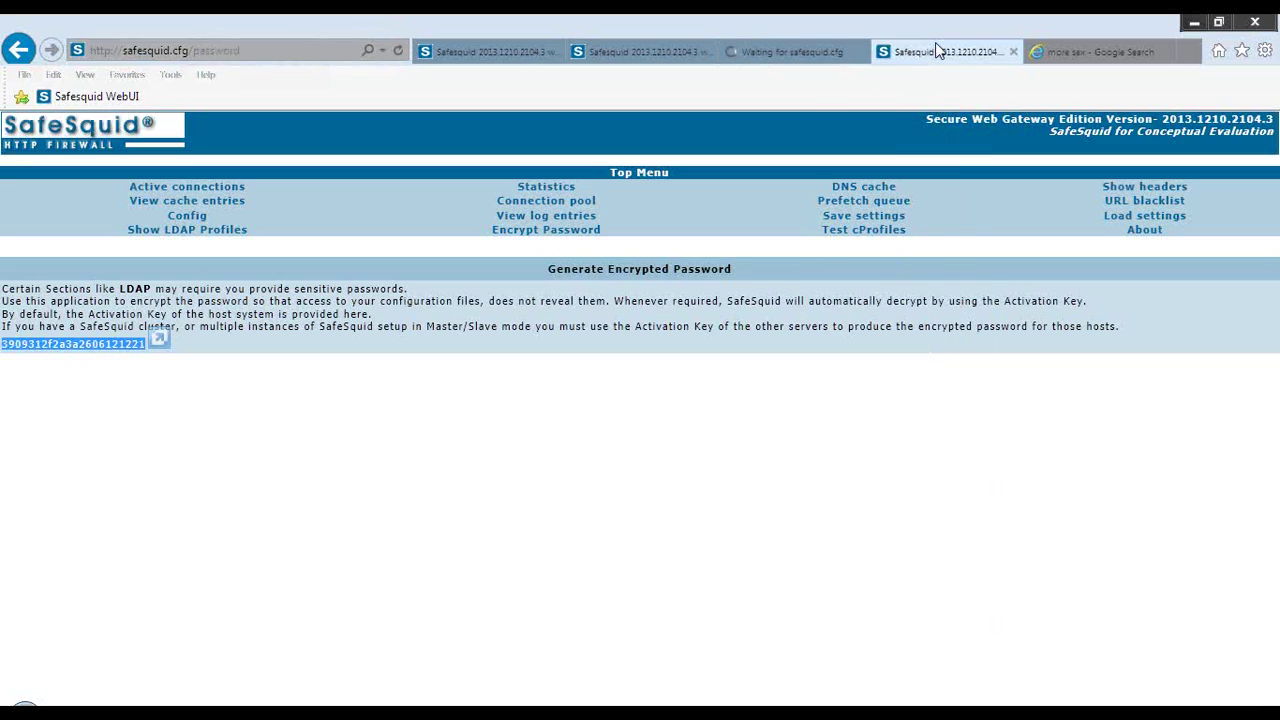
left_click(485, 50)
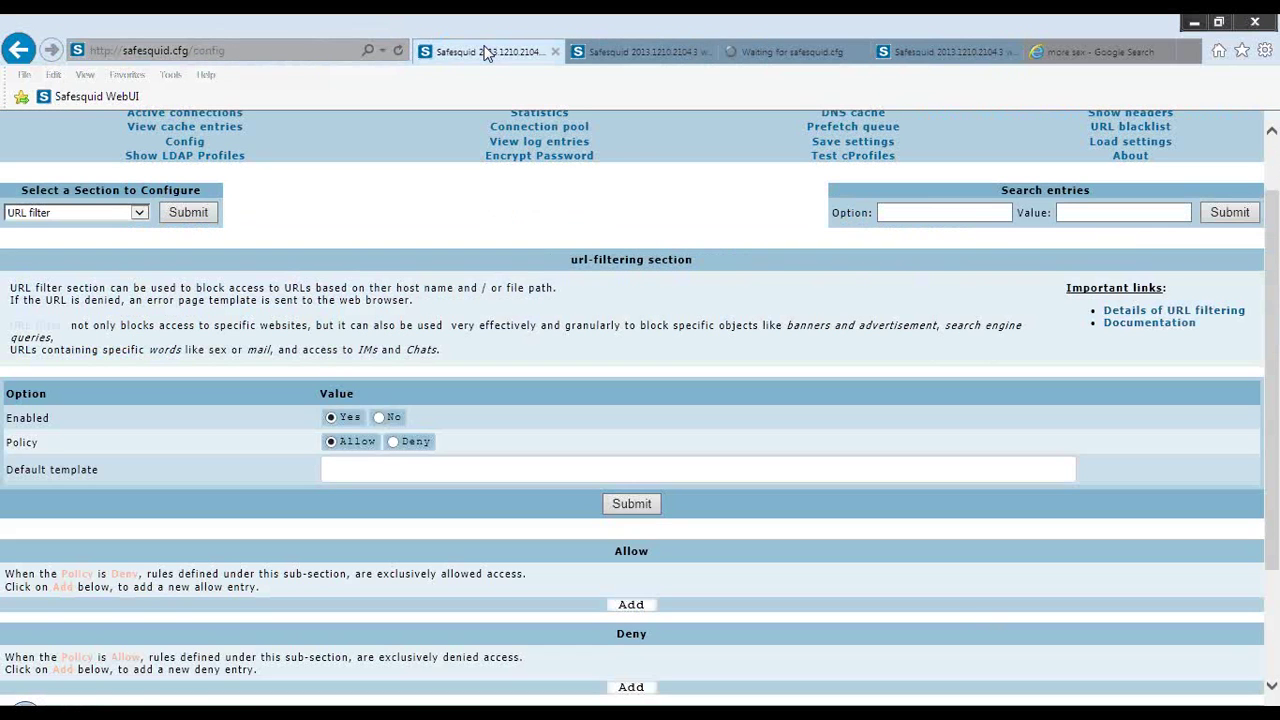